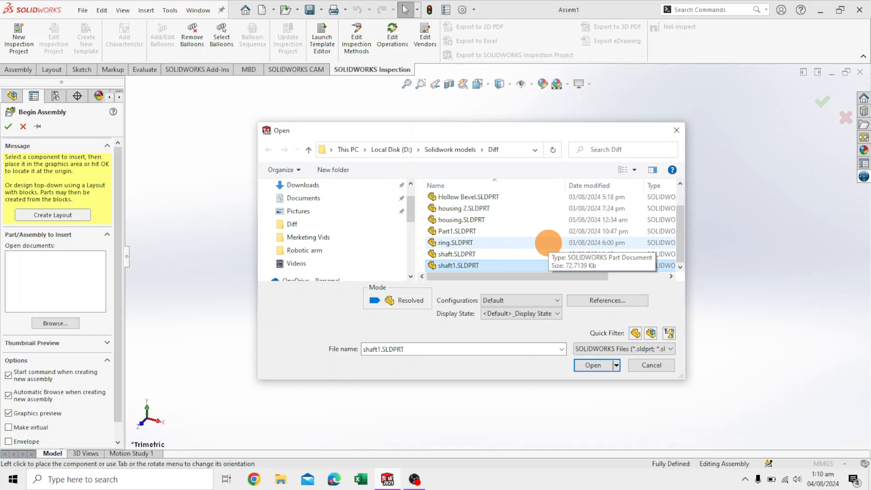
# - Load bevel shaft, Gear, Hollow Bevel, housing 2, housing, Part1, ring and shaft1 together from the Diff folder for insertion
pyautogui.keyDown('ctrl'); pyautogui.click(548, 244); pyautogui.keyUp('ctrl')
pyautogui.keyDown('ctrl'); pyautogui.click(565, 232); pyautogui.keyUp('ctrl')
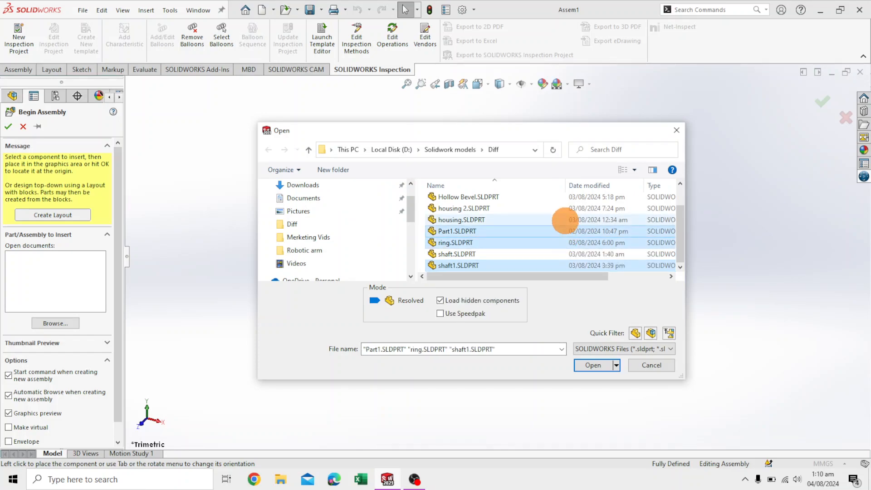
pyautogui.keyDown('ctrl'); pyautogui.click(566, 220); pyautogui.keyUp('ctrl')
pyautogui.keyDown('ctrl'); pyautogui.click(568, 209); pyautogui.keyUp('ctrl')
pyautogui.keyDown('ctrl'); pyautogui.click(569, 196); pyautogui.keyUp('ctrl')
pyautogui.scroll(1, 576, 227)
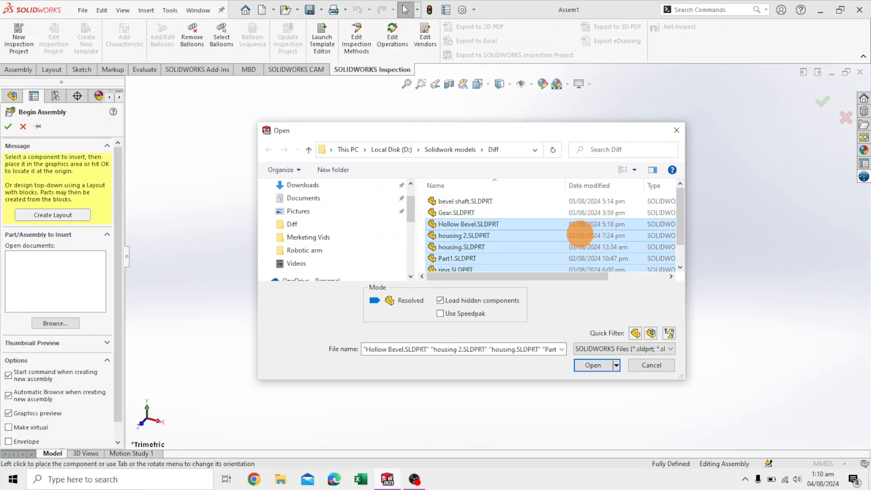
pyautogui.keyDown('ctrl'); pyautogui.click(579, 212); pyautogui.keyUp('ctrl')
pyautogui.keyDown('ctrl'); pyautogui.click(577, 201); pyautogui.keyUp('ctrl')
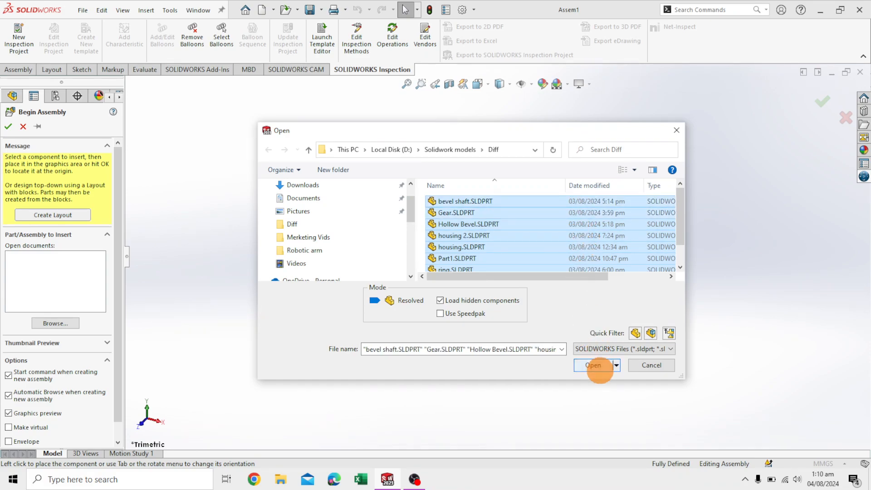
pyautogui.click(595, 366)
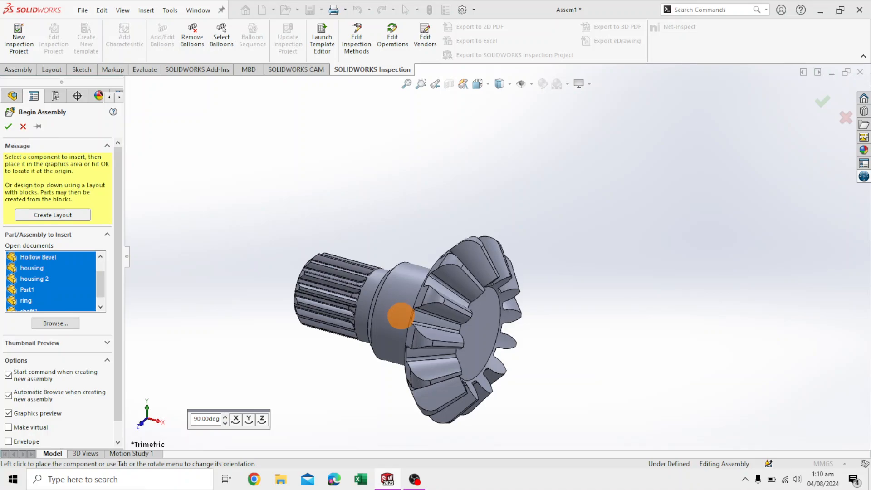
# - Place the bevel shaft first, with the Gear beside its splined end and the Hollow Bevel beyond its toothed end
pyautogui.click(476, 250)
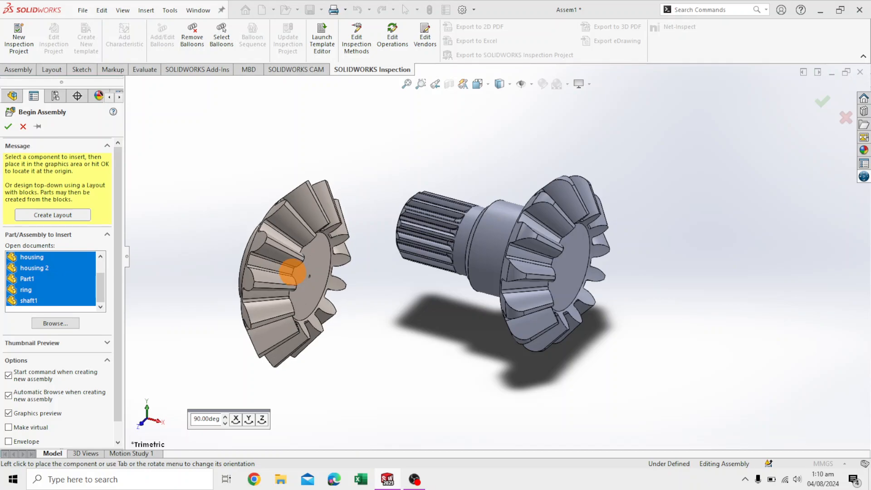
pyautogui.rightClick(289, 259)
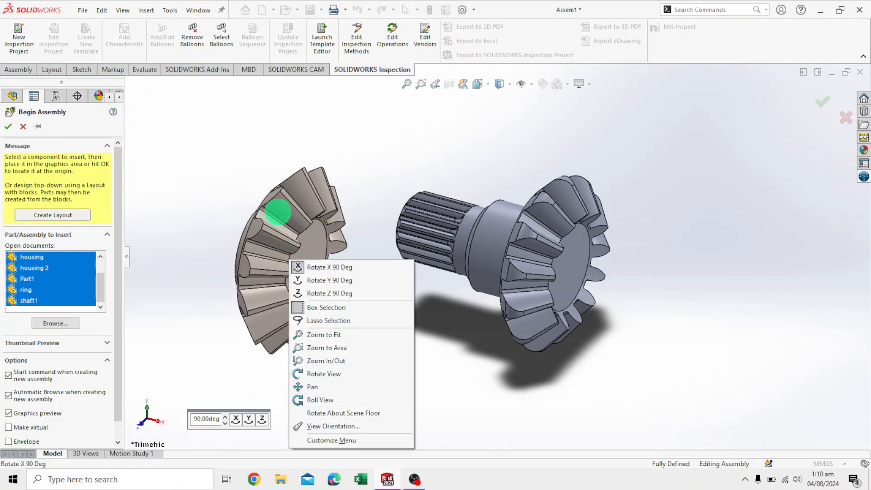
pyautogui.click(277, 212)
pyautogui.click(246, 244)
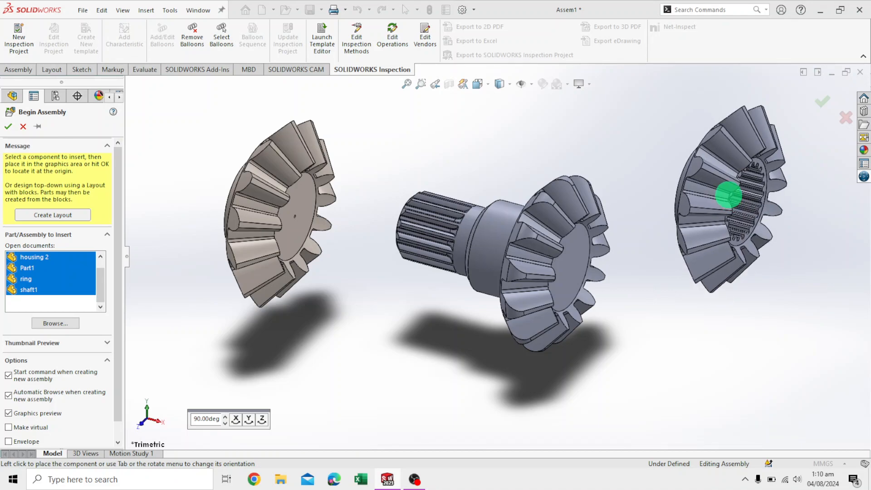
pyautogui.click(701, 332)
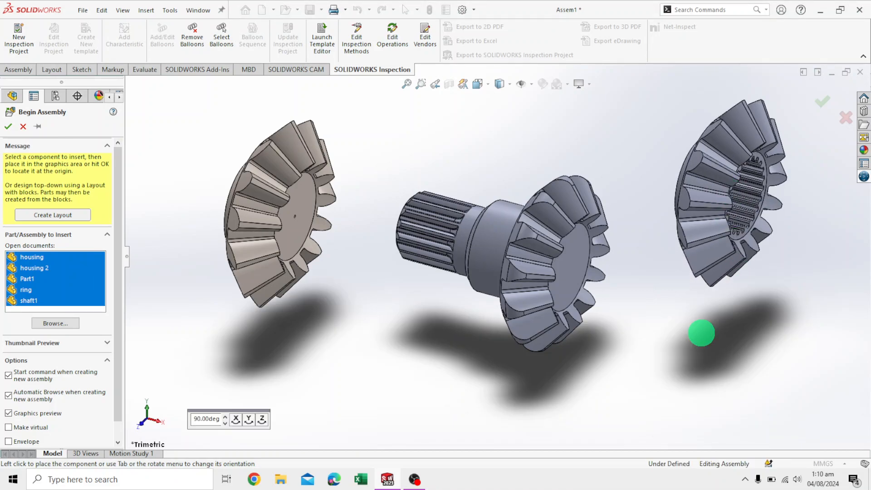
# - Place the housing below the Hollow Bevel and housing 2 below the Gear, clear of the other components
pyautogui.scroll(5, 701, 333)
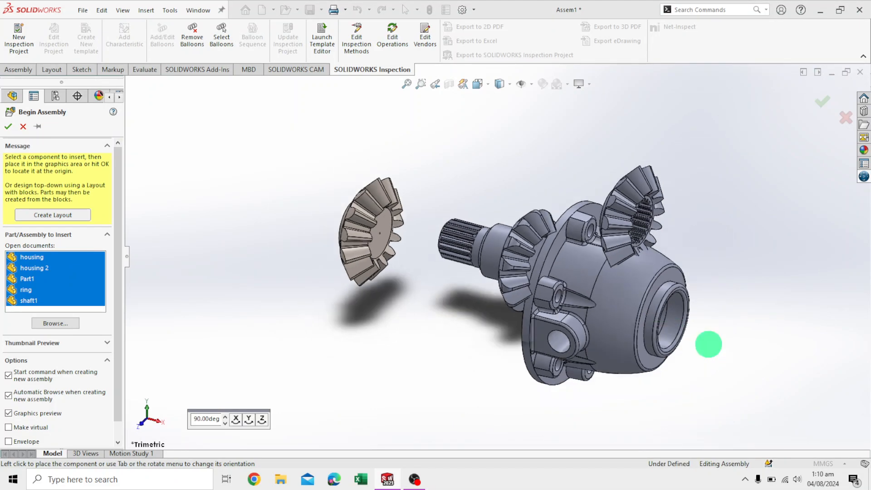
pyautogui.click(745, 364)
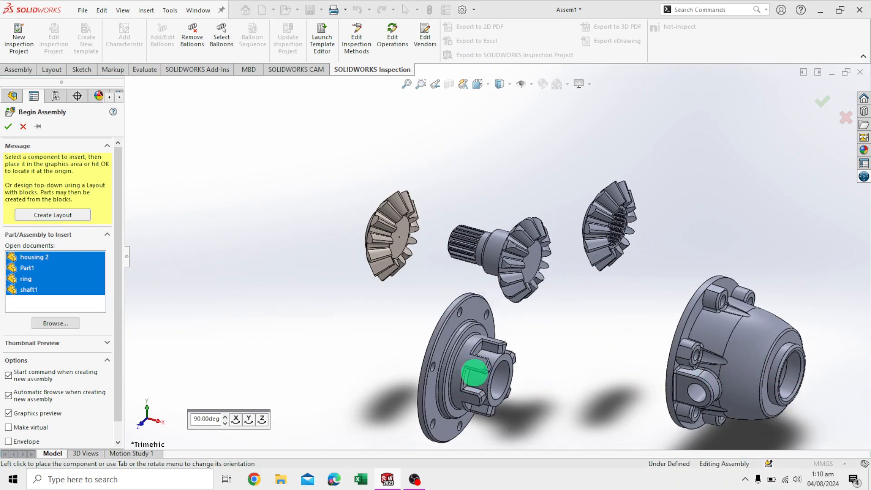
pyautogui.scroll(3, 476, 369)
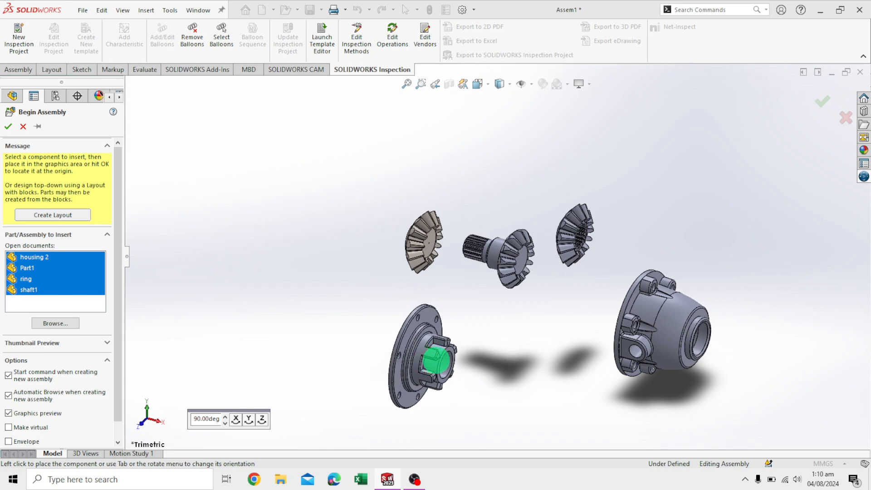
pyautogui.click(486, 354)
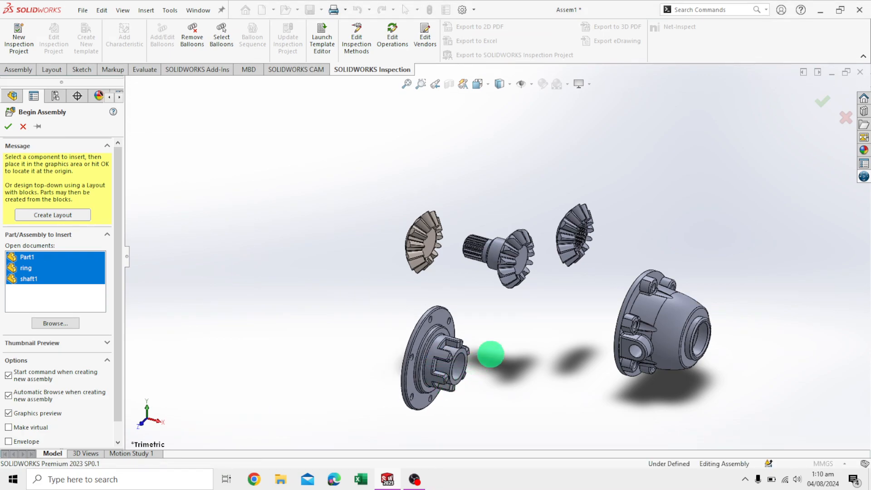
# - Place Part1 above the housing, the ring between both housings, and shaft1 below the housing
pyautogui.moveTo(490, 354); pyautogui.dragTo(717, 228)
pyautogui.click(717, 229)
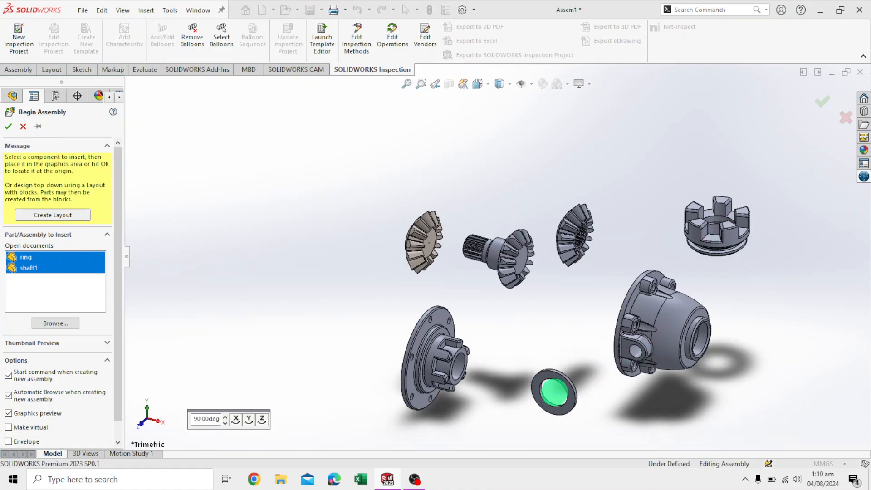
pyautogui.click(555, 391)
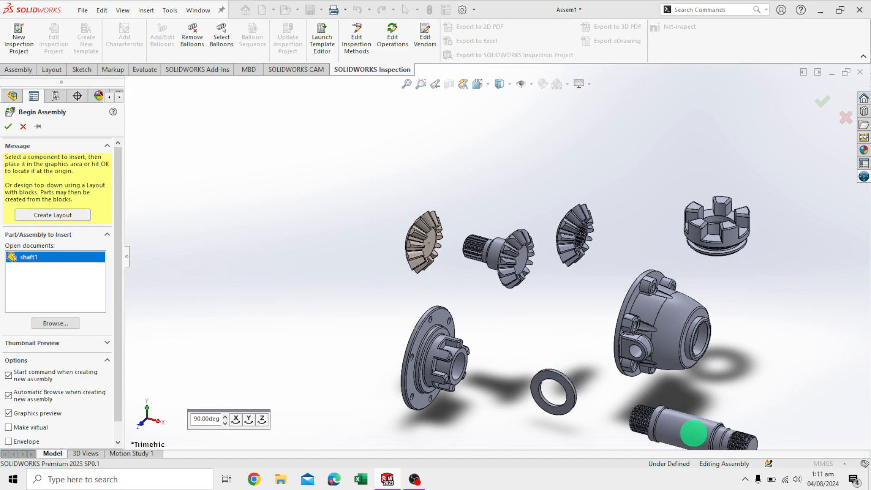
pyautogui.click(665, 437)
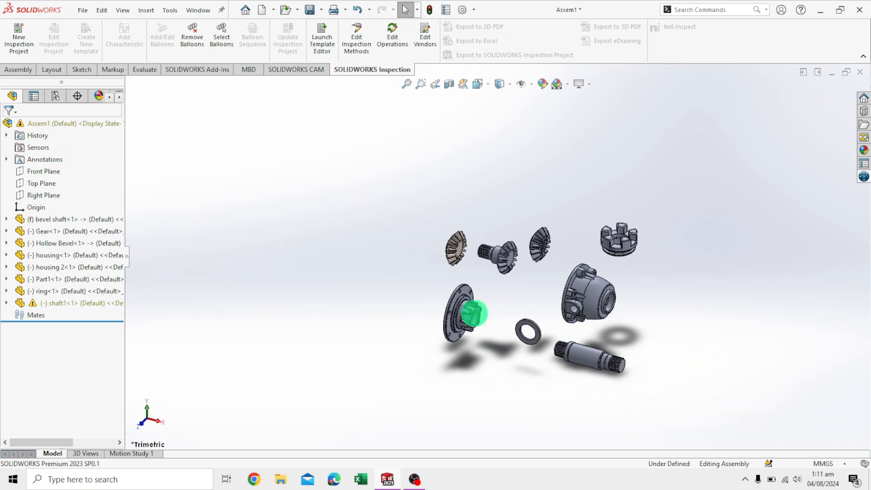
# - Delete the Gear component from the assembly and dismiss the rebuild report
pyautogui.moveTo(434, 220); pyautogui.dragTo(474, 269)
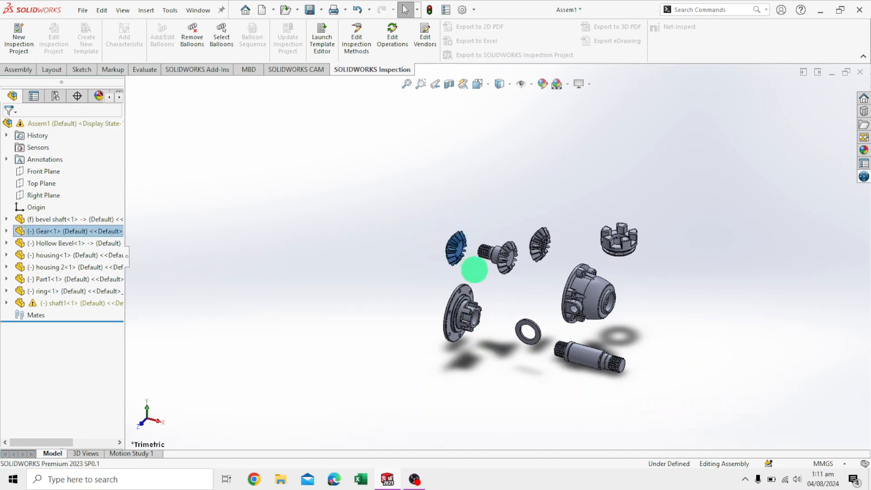
pyautogui.press('Delete')
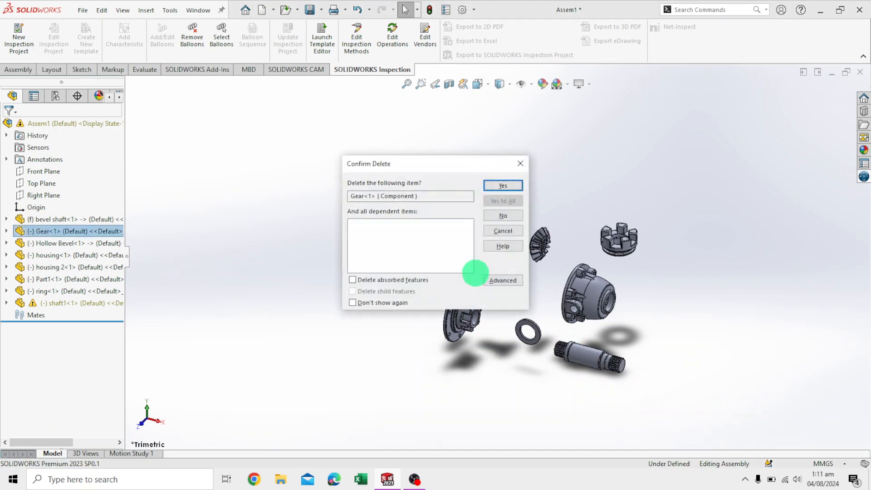
pyautogui.click(502, 185)
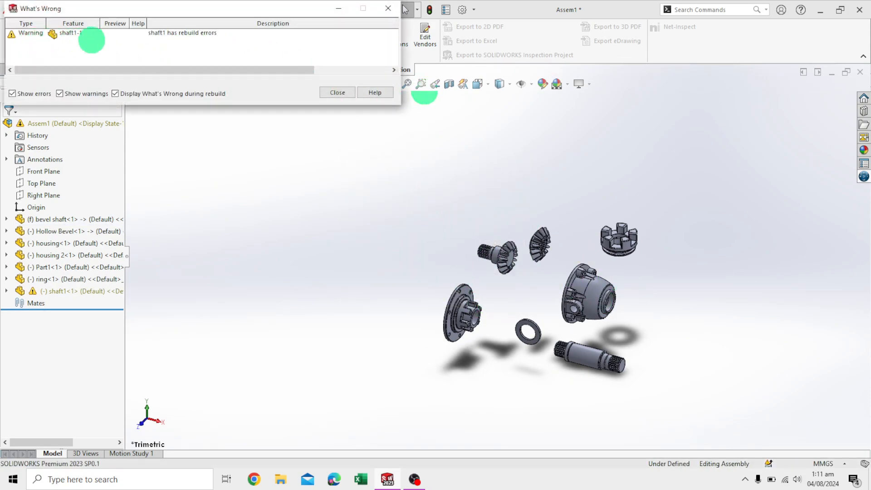
pyautogui.click(388, 8)
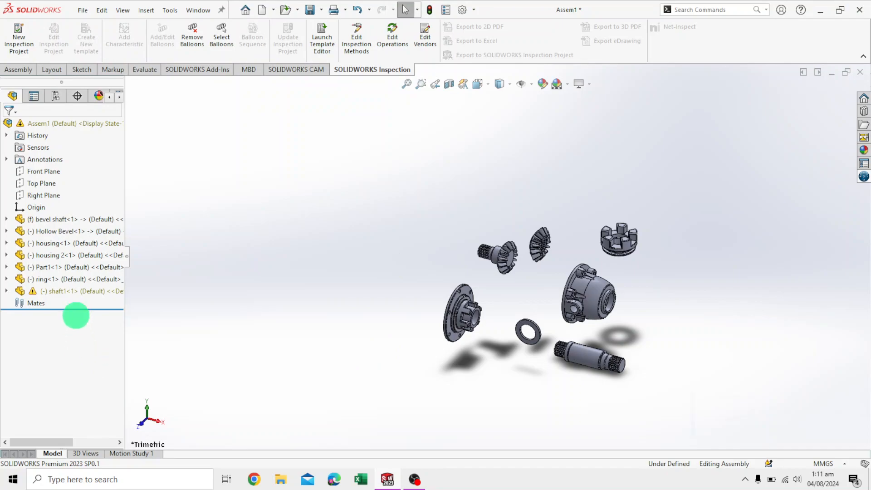
# - Examine the flagged shaft1 component and view the placed differential parts from different angles
pyautogui.click(89, 291)
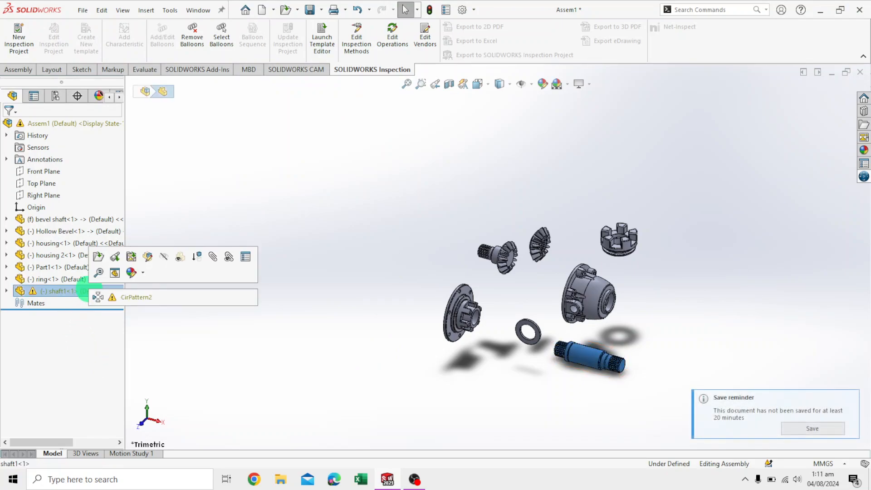
pyautogui.click(245, 385)
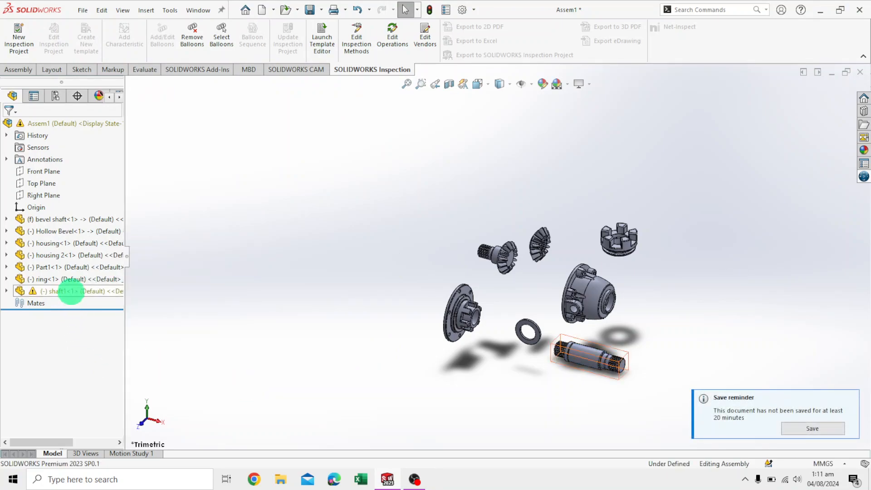
pyautogui.click(71, 293)
pyautogui.moveTo(115, 307)
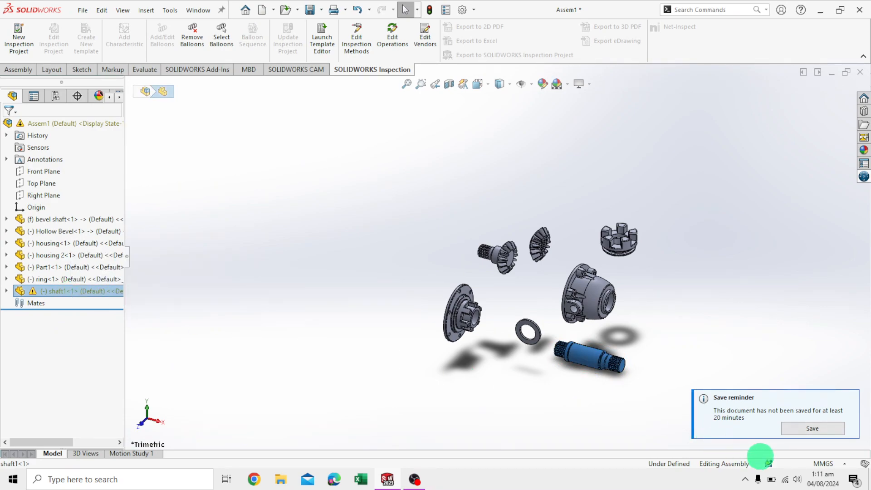
pyautogui.click(731, 357)
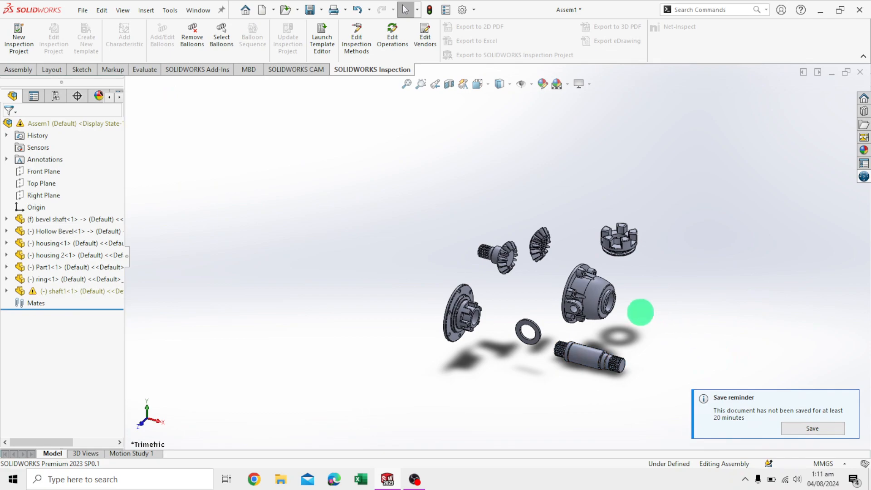
pyautogui.scroll(-5, 551, 355)
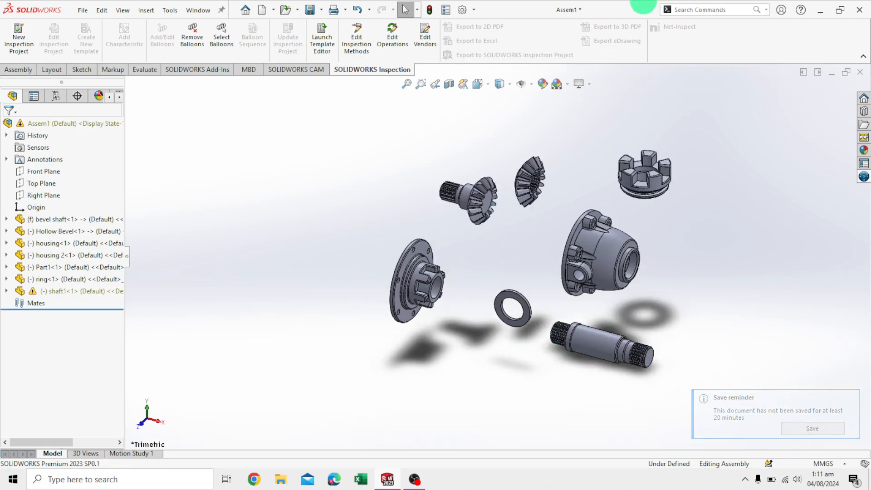
pyautogui.scroll(-3, 529, 187)
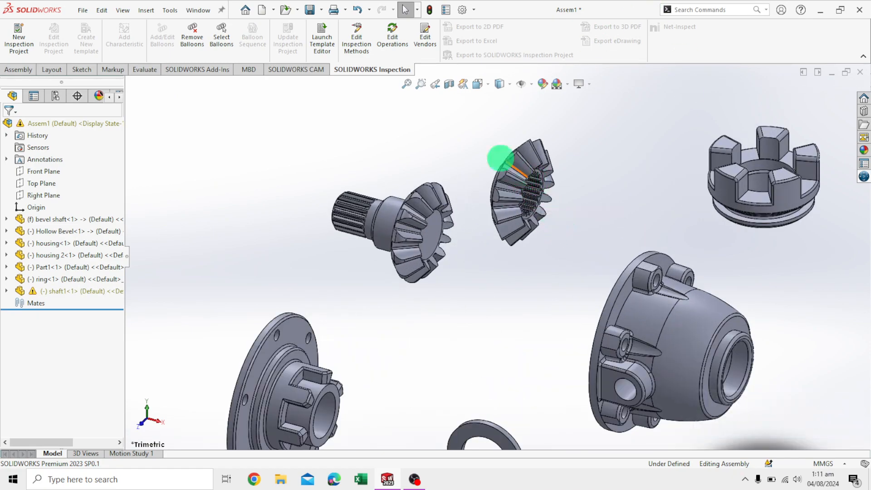
pyautogui.scroll(2, 533, 317)
pyautogui.scroll(2, 529, 316)
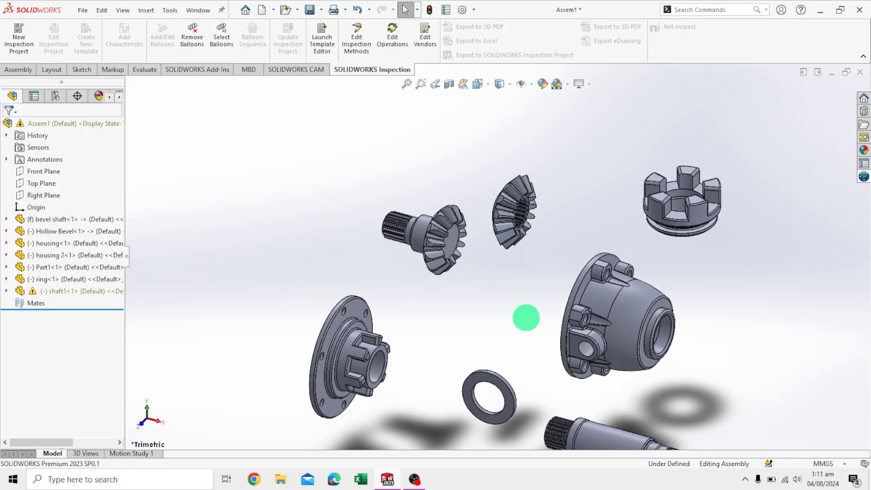
pyautogui.moveTo(727, 303); pyautogui.dragTo(613, 335, button='middle')
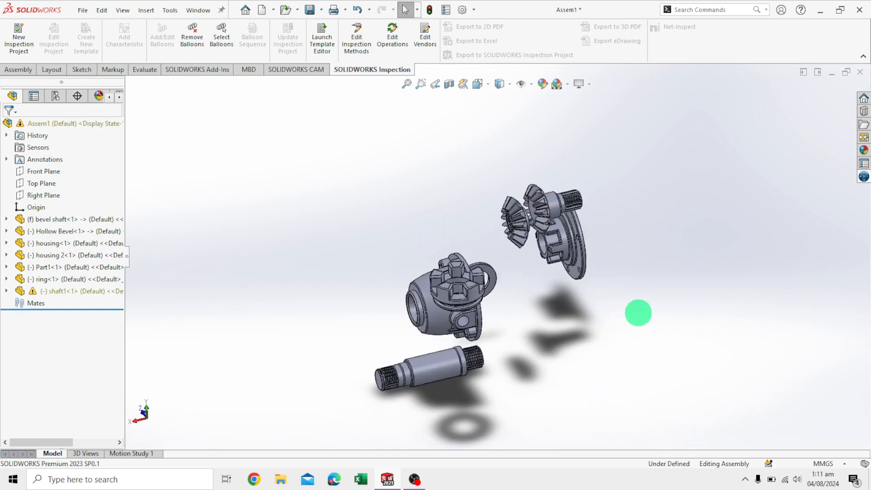
# - Add in the Toolbox from the Design Library
pyautogui.click(863, 110)
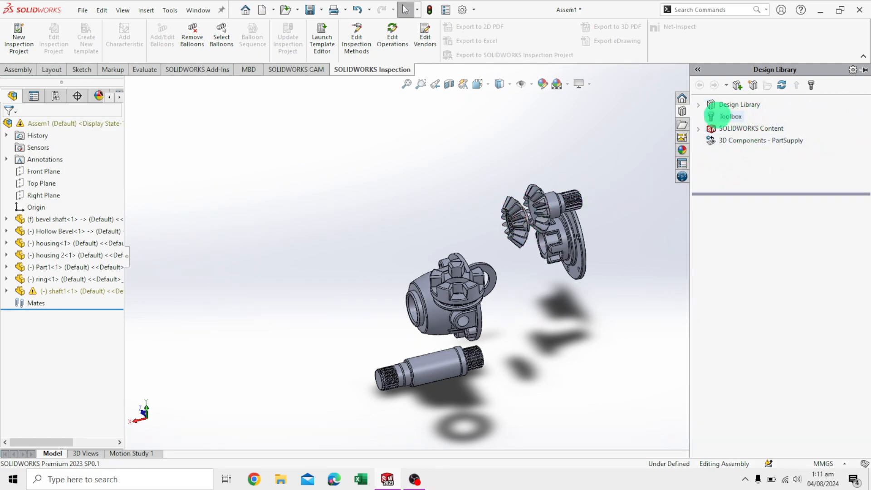
pyautogui.click(739, 105)
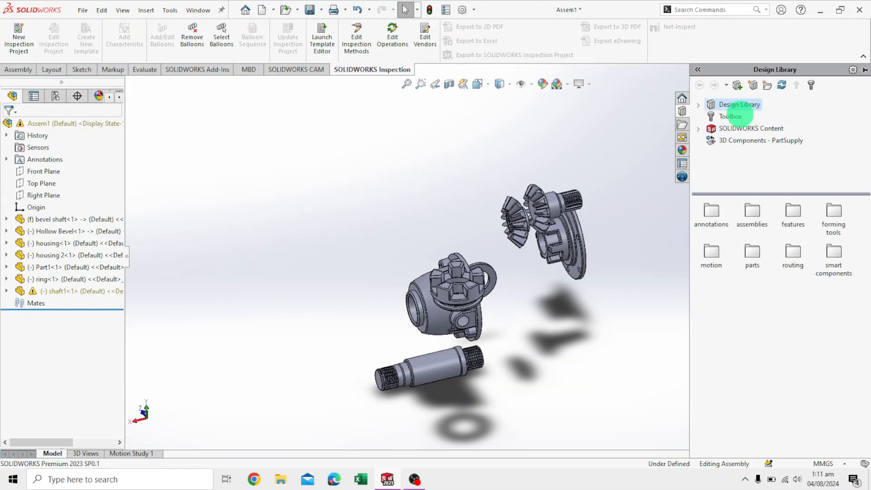
pyautogui.click(731, 116)
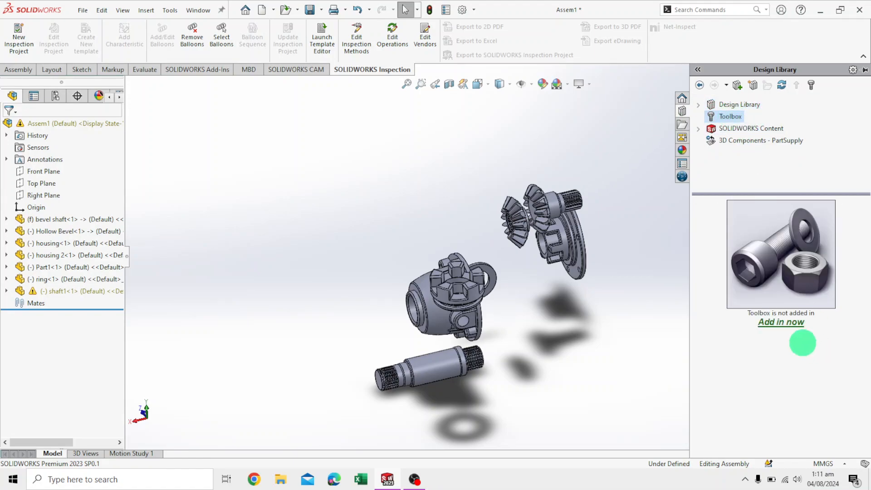
pyautogui.click(781, 322)
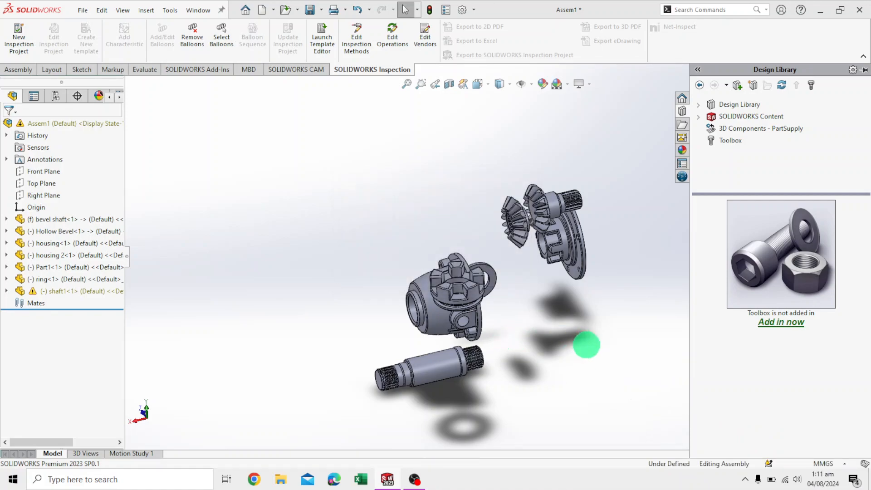
# - Insert a Straight Miter Gear from the Toolbox's ISO Power Transmission gears into the empty space beside the differential parts
pyautogui.scroll(-6, 847, 334)
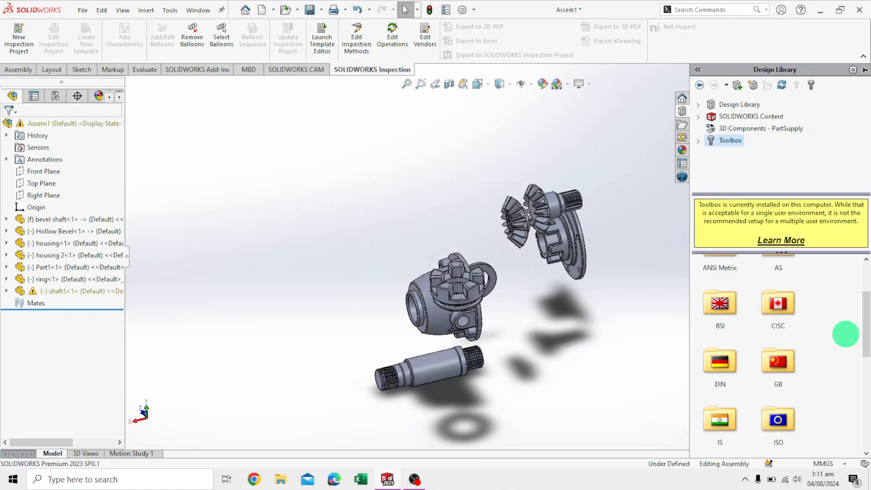
pyautogui.scroll(4, 844, 335)
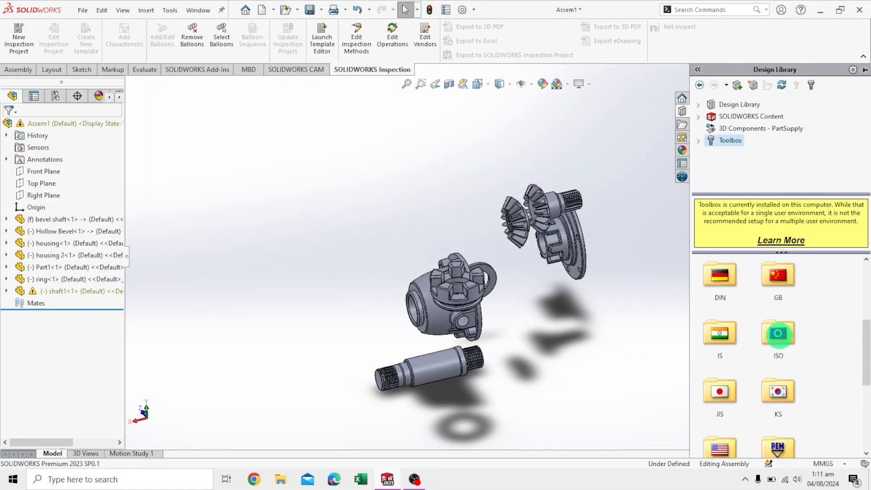
pyautogui.click(778, 333)
pyautogui.doubleClick(778, 333)
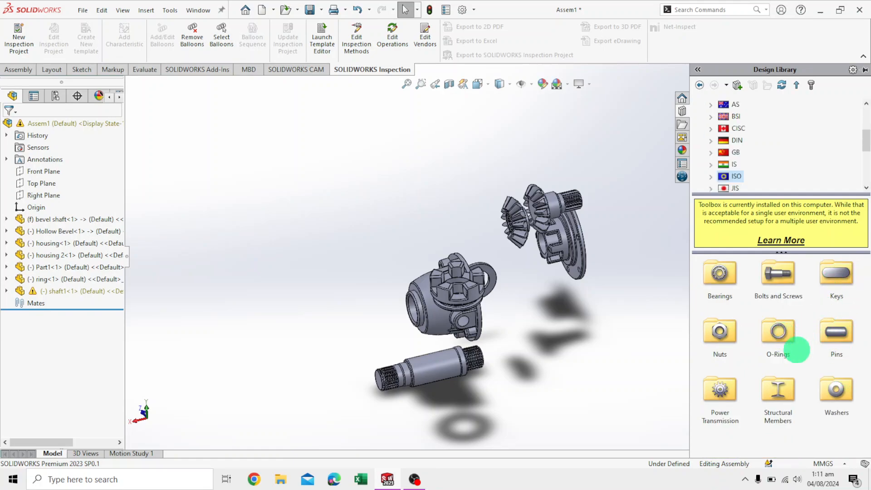
pyautogui.doubleClick(720, 394)
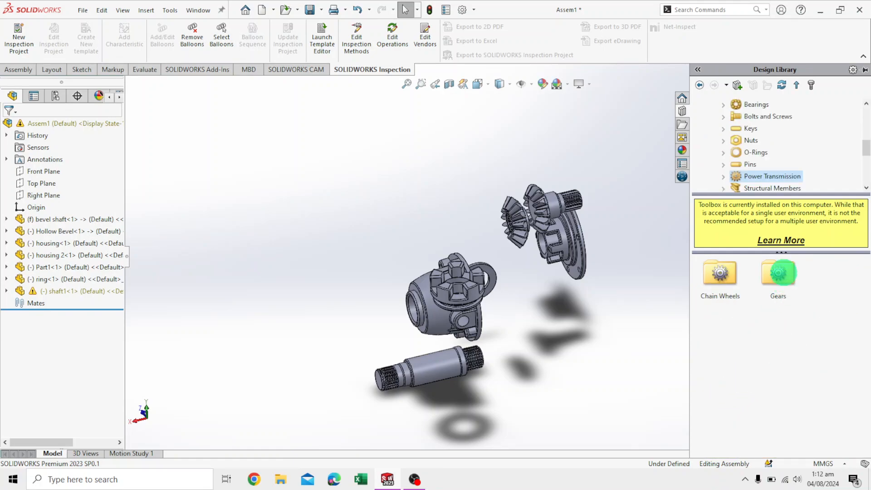
pyautogui.click(779, 272)
pyautogui.doubleClick(779, 272)
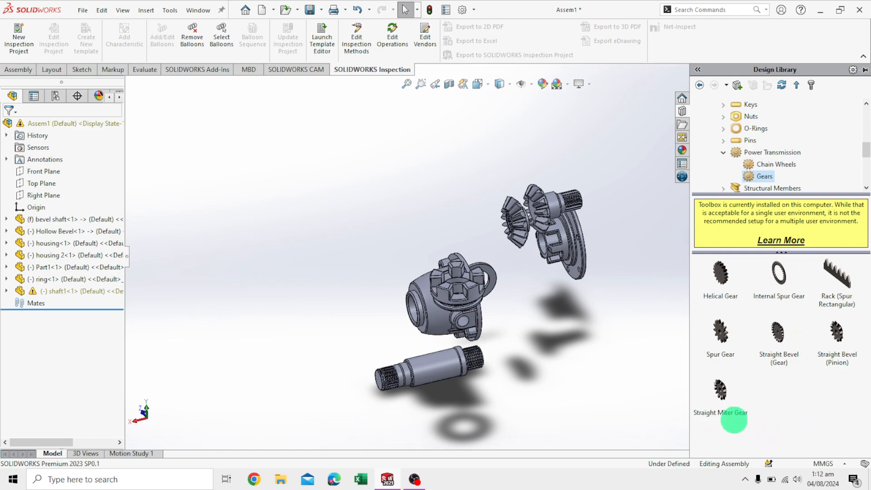
pyautogui.moveTo(713, 389); pyautogui.dragTo(336, 213)
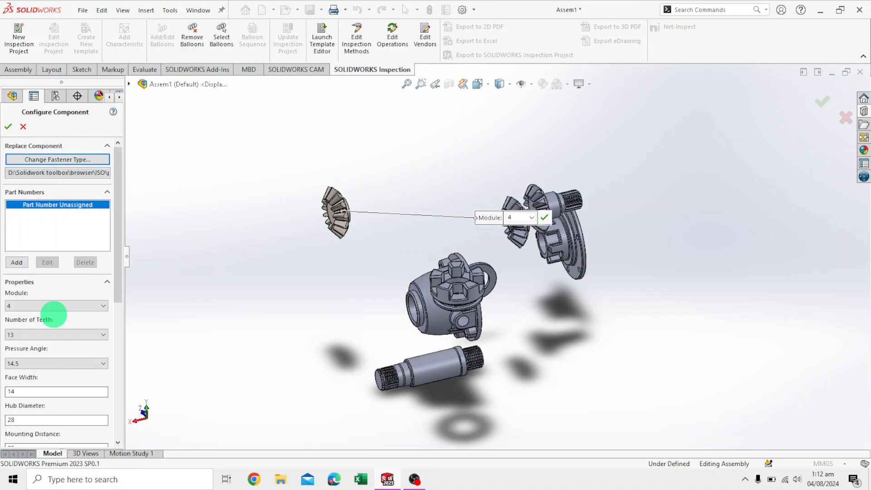
# - Configure the miter gear with module 2.75, 12 teeth, face width 8, hub diameter 13 and mounting distance 120
pyautogui.click(58, 307)
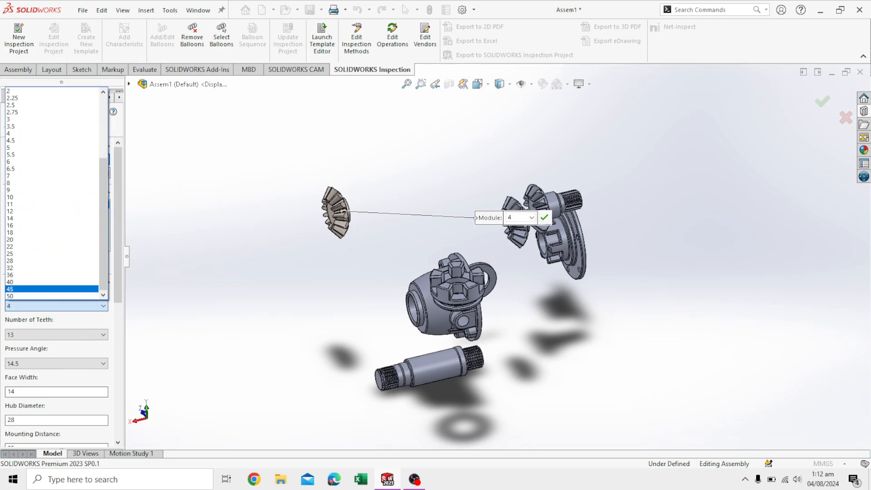
pyautogui.click(53, 111)
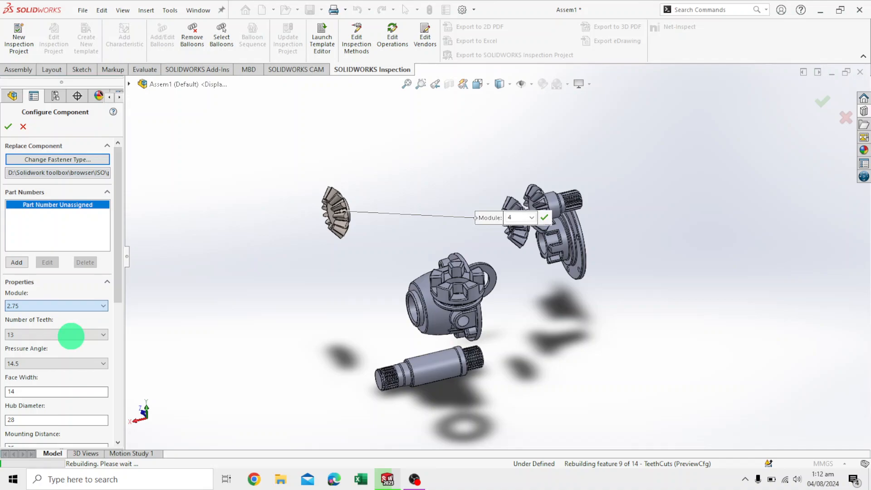
pyautogui.scroll(-3, 71, 337)
pyautogui.click(72, 337)
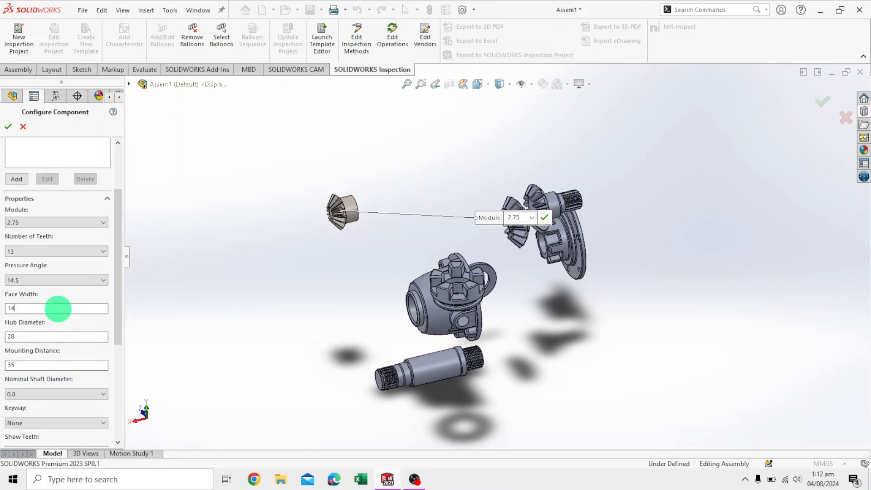
pyautogui.click(67, 255)
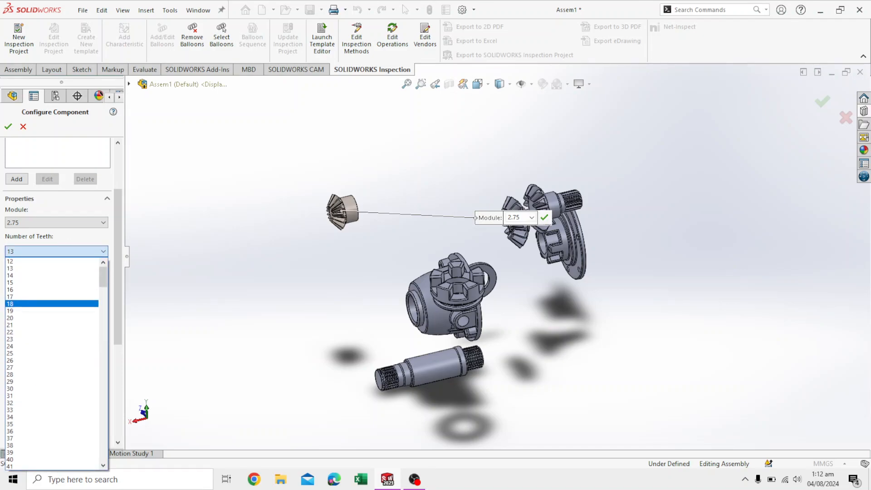
pyautogui.click(68, 261)
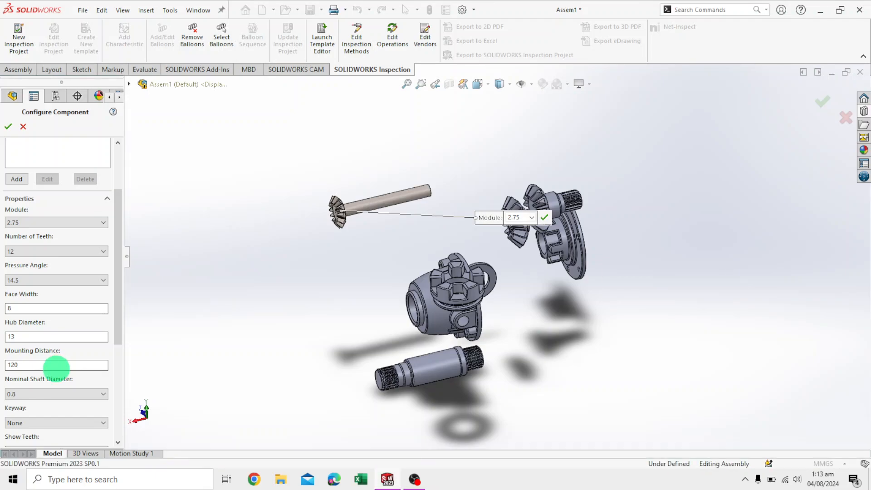
pyautogui.moveTo(292, 247); pyautogui.dragTo(327, 327, button='middle')
pyautogui.scroll(-5, 383, 251)
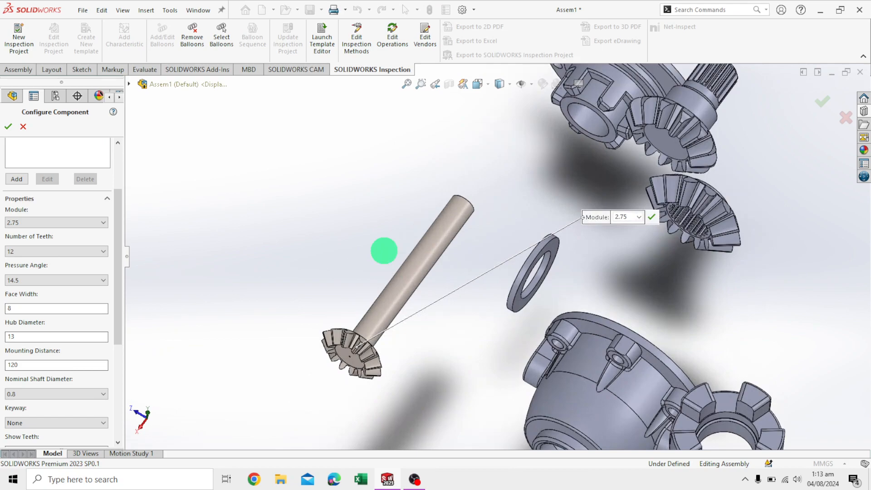
pyautogui.scroll(5, 382, 251)
pyautogui.click(8, 127)
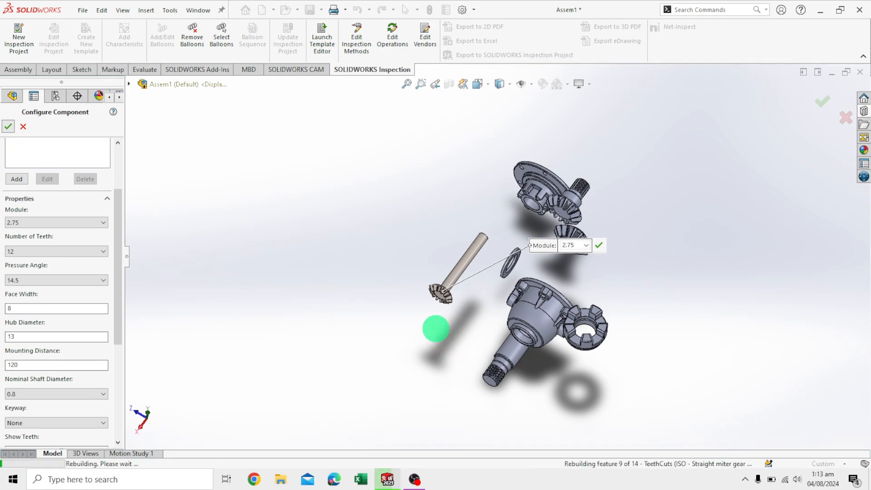
# - Place a second copy of the configured miter gear beside the first and finish inserting components
pyautogui.click(10, 127)
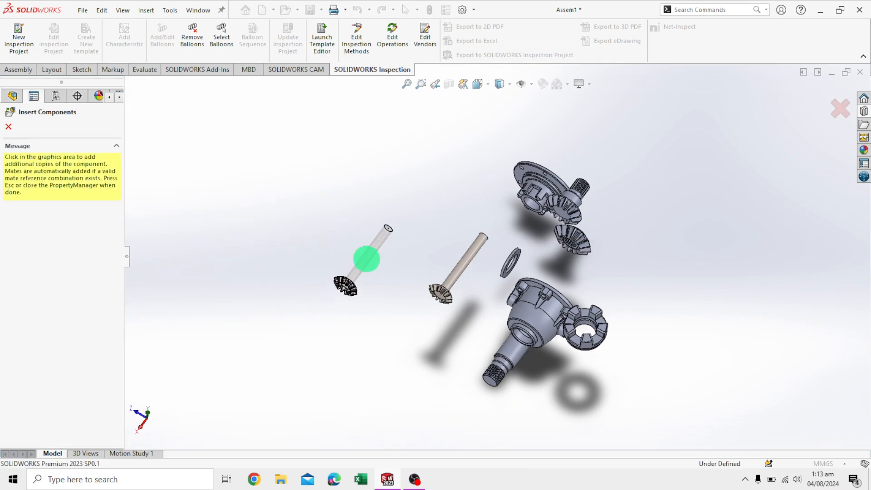
pyautogui.click(400, 253)
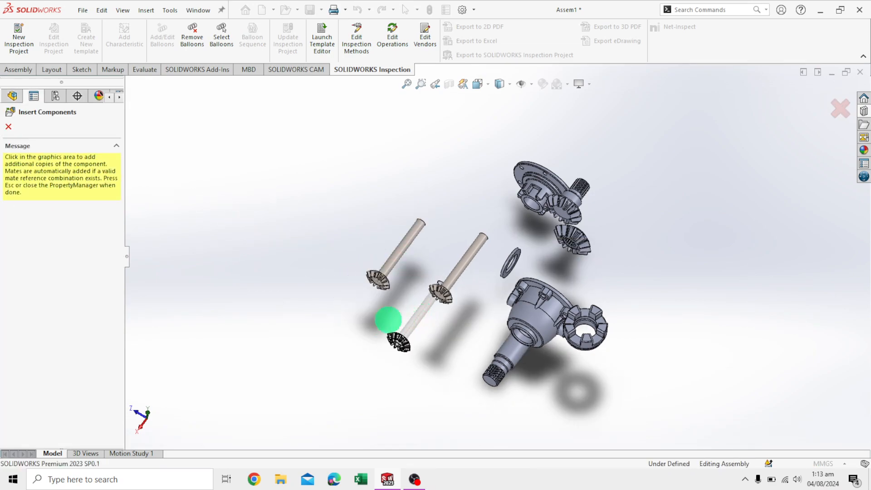
pyautogui.click(8, 126)
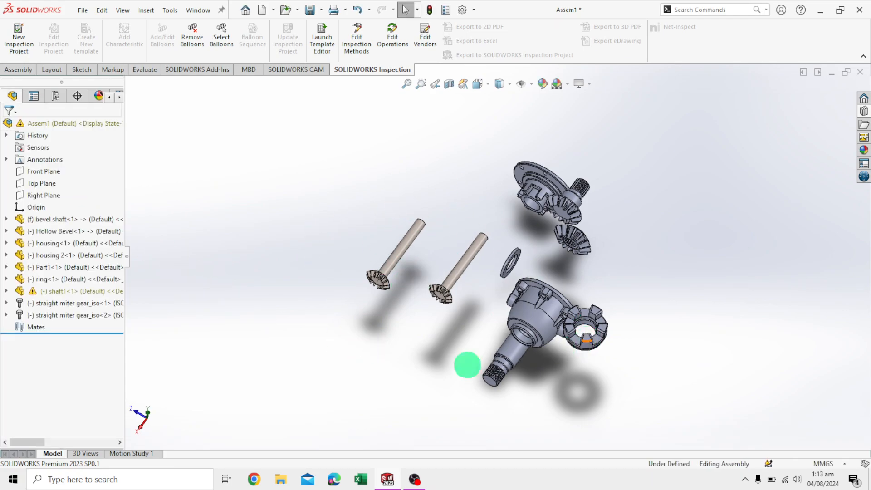
# - Examine the flagged CirPattern2 feature of shaft1 and the splines it creates at the shaft's end
pyautogui.click(78, 292)
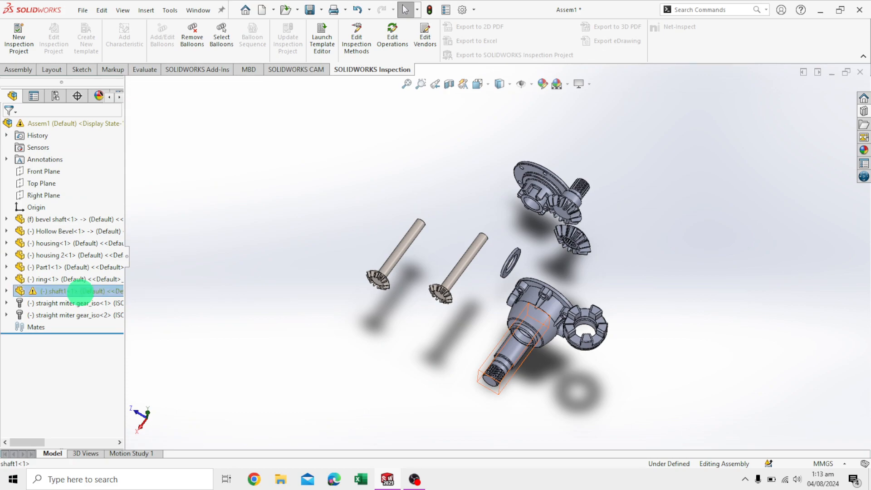
pyautogui.moveTo(160, 300)
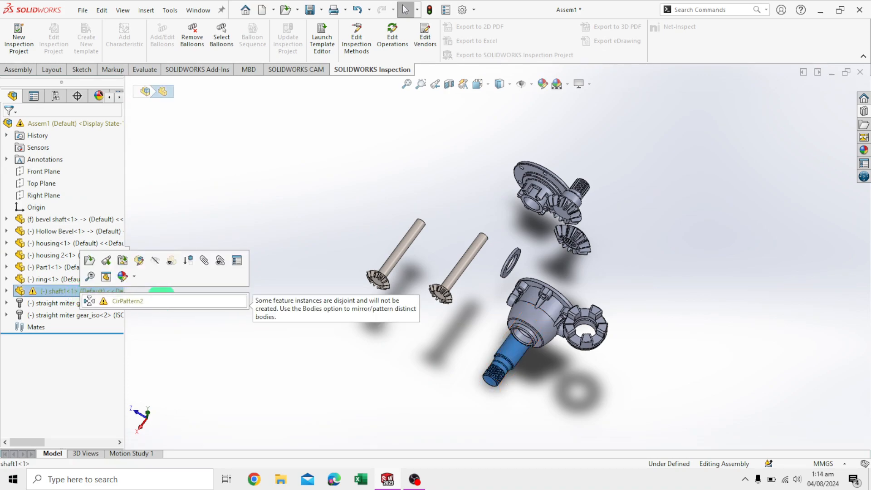
pyautogui.click(162, 295)
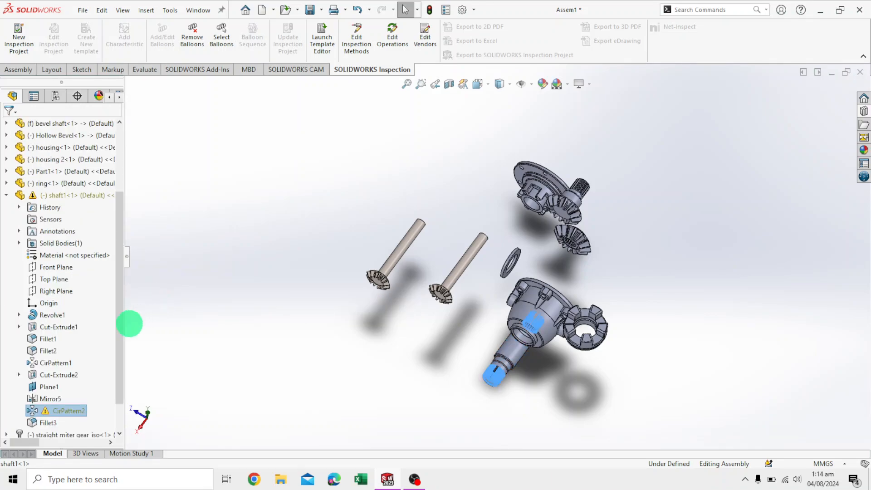
pyautogui.scroll(-6, 431, 363)
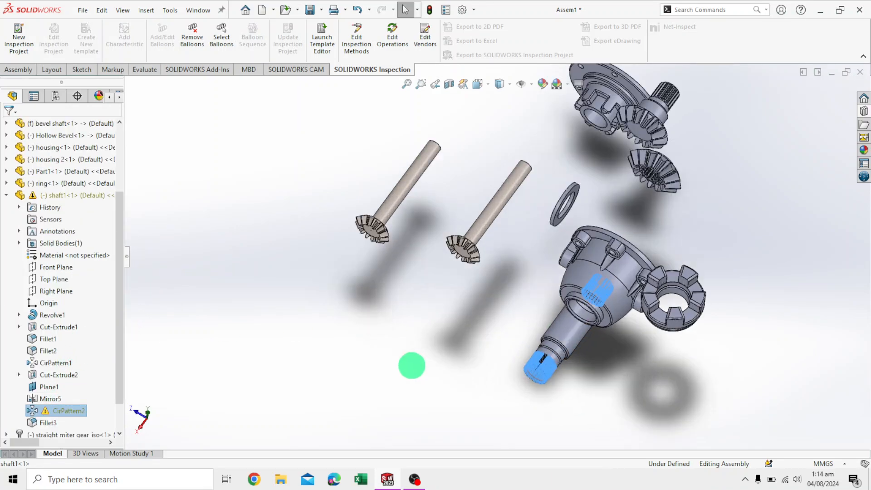
pyautogui.scroll(-5, 675, 343)
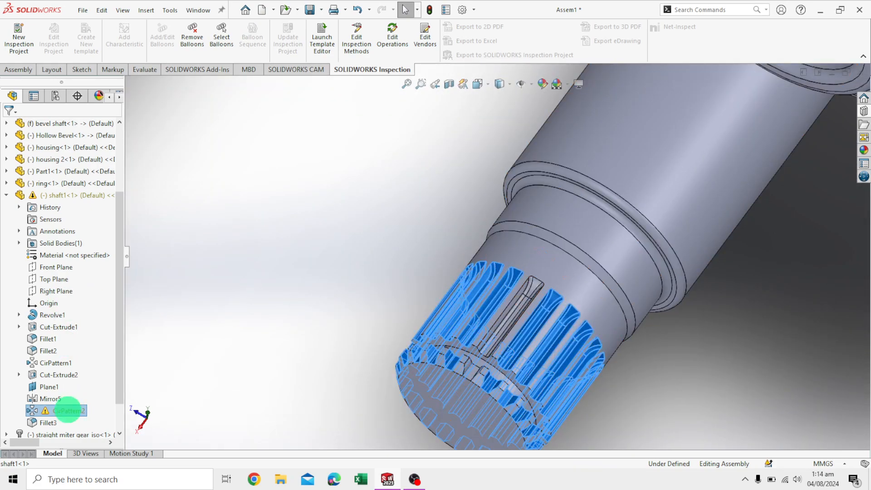
pyautogui.moveTo(66, 410)
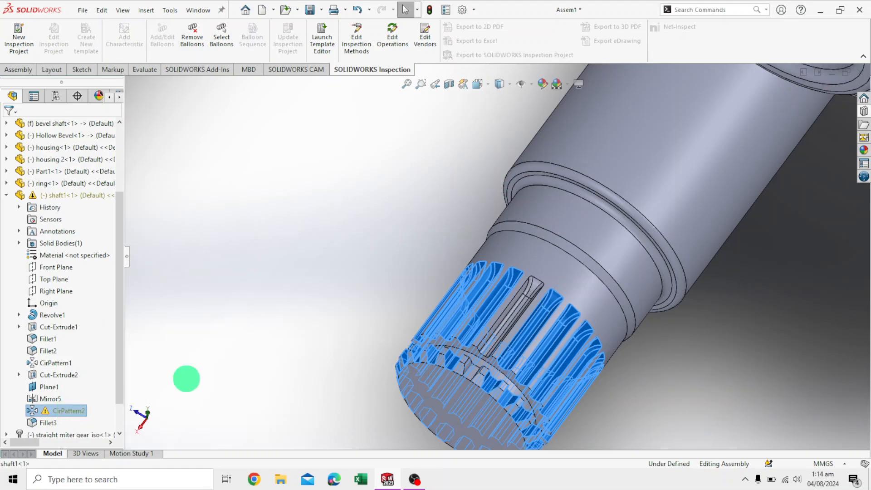
pyautogui.moveTo(307, 253)
pyautogui.mouseDown(button='middle')
pyautogui.moveTo(305, 221)
pyautogui.moveTo(329, 219)
pyautogui.moveTo(292, 178)
pyautogui.moveTo(277, 243)
pyautogui.moveTo(291, 249)
pyautogui.mouseUp(button='middle')
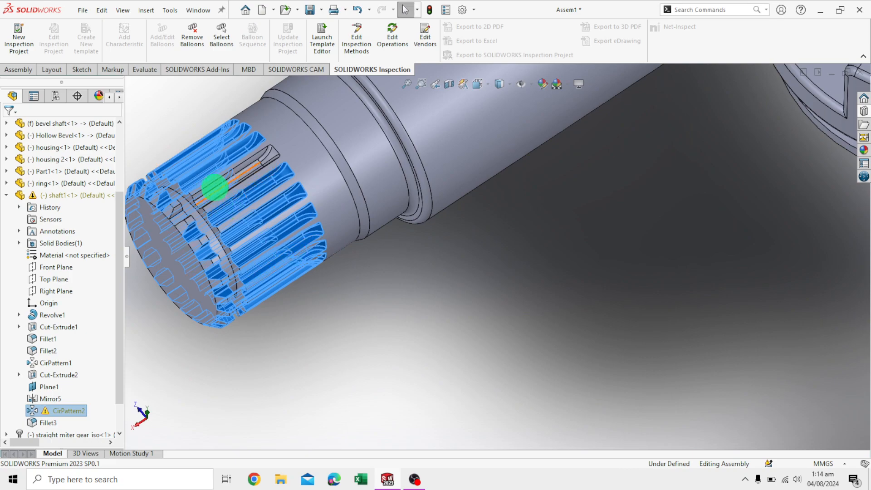
pyautogui.scroll(2, 214, 186)
pyautogui.scroll(-2, 367, 314)
pyautogui.moveTo(372, 291)
pyautogui.mouseDown(button='middle')
pyautogui.moveTo(417, 306)
pyautogui.moveTo(399, 307)
pyautogui.moveTo(410, 308)
pyautogui.moveTo(416, 332)
pyautogui.moveTo(395, 383)
pyautogui.moveTo(379, 309)
pyautogui.moveTo(400, 262)
pyautogui.moveTo(418, 270)
pyautogui.moveTo(422, 298)
pyautogui.moveTo(354, 327)
pyautogui.mouseUp(button='middle')
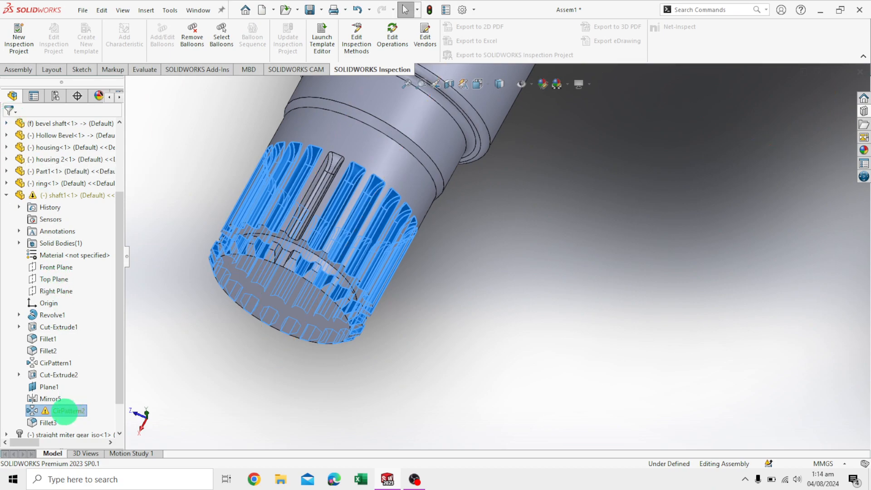
pyautogui.click(62, 410)
pyautogui.rightClick(63, 410)
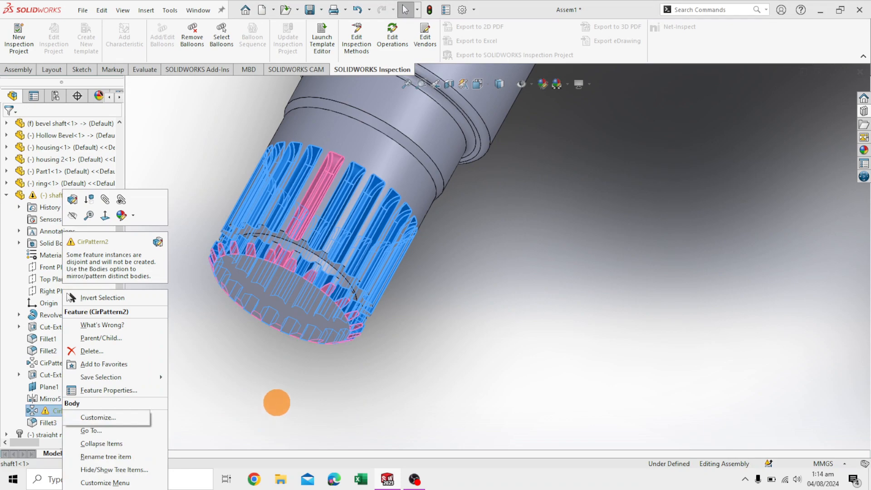
pyautogui.click(335, 427)
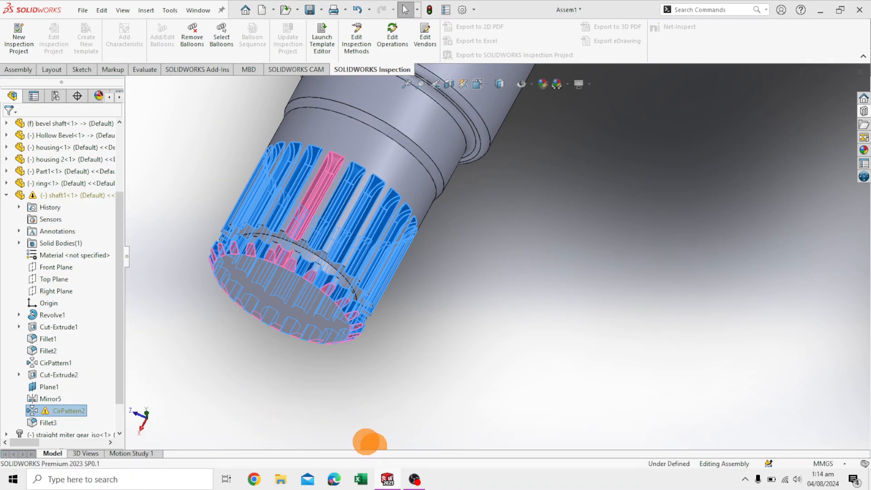
pyautogui.click(277, 368)
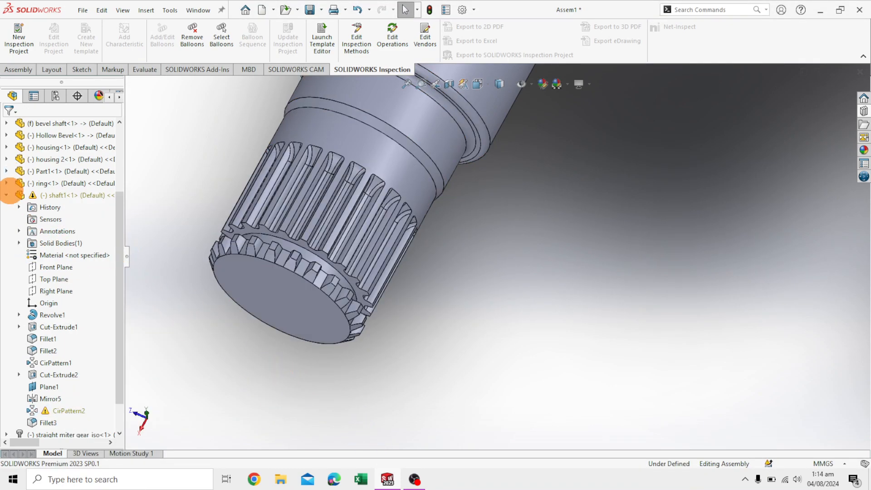
pyautogui.click(6, 195)
# - Examine the differential parts laid out in the assembly, especially the two housings and their facing flanges
pyautogui.scroll(5, 499, 304)
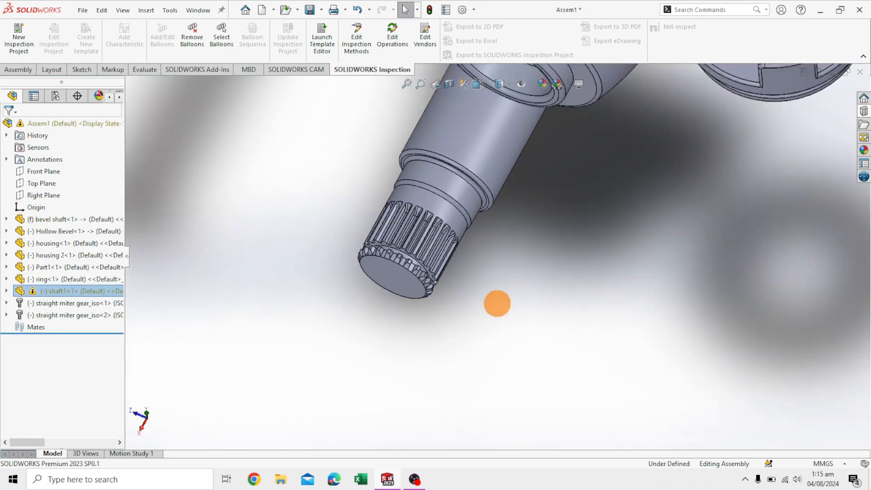
pyautogui.moveTo(596, 255); pyautogui.dragTo(626, 231, button='middle')
pyautogui.scroll(3, 535, 222)
pyautogui.moveTo(595, 274); pyautogui.dragTo(412, 210, button='middle')
pyautogui.scroll(3, 412, 208)
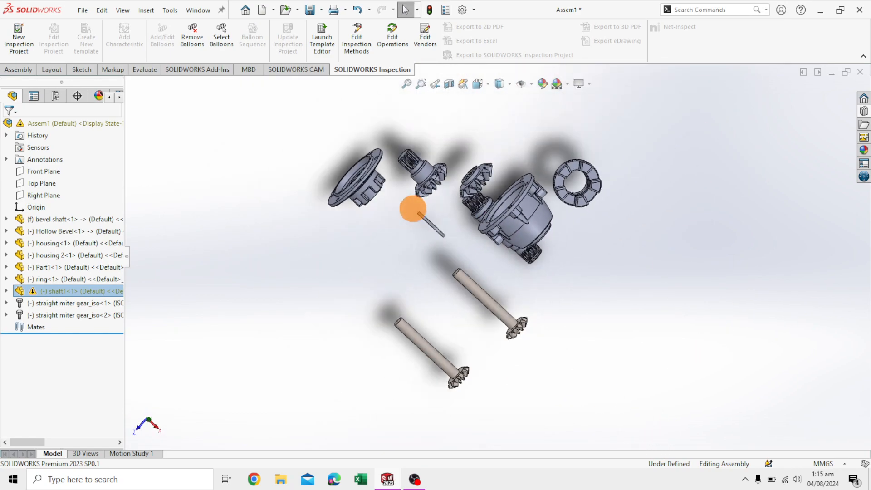
pyautogui.scroll(-3, 488, 166)
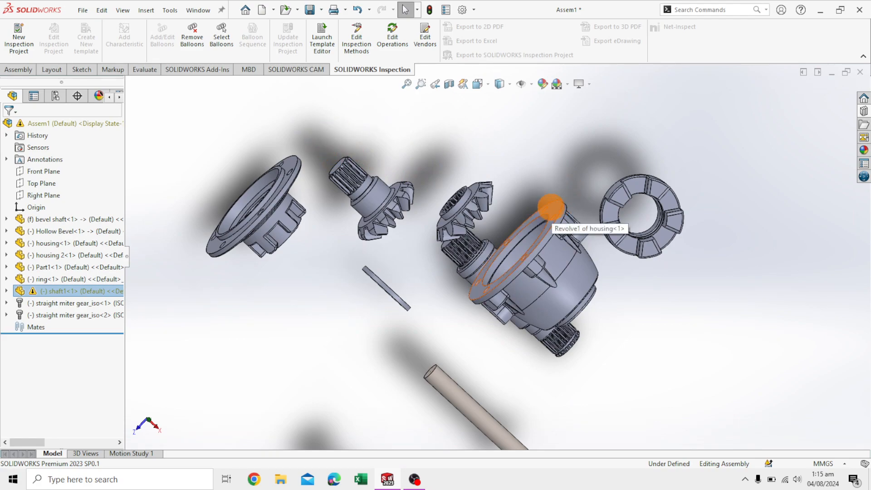
pyautogui.moveTo(525, 164); pyautogui.dragTo(530, 265, button='middle')
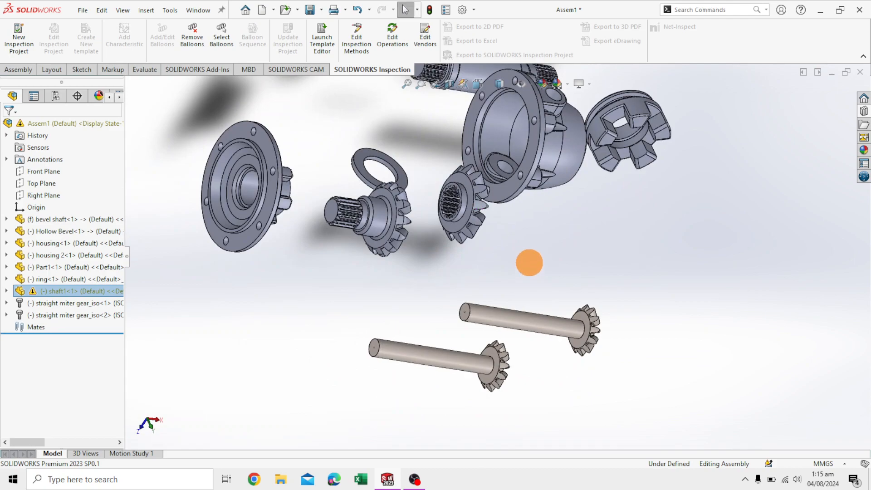
pyautogui.scroll(3, 406, 177)
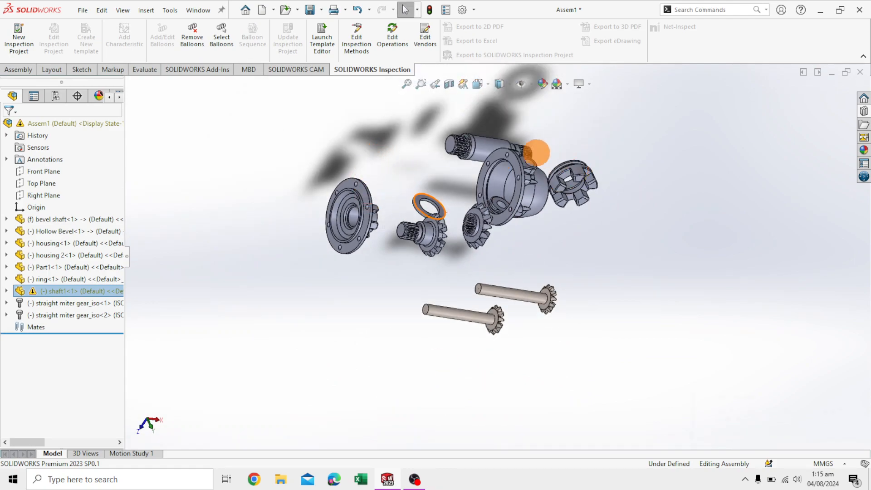
pyautogui.scroll(-3, 452, 168)
pyautogui.scroll(-1, 450, 171)
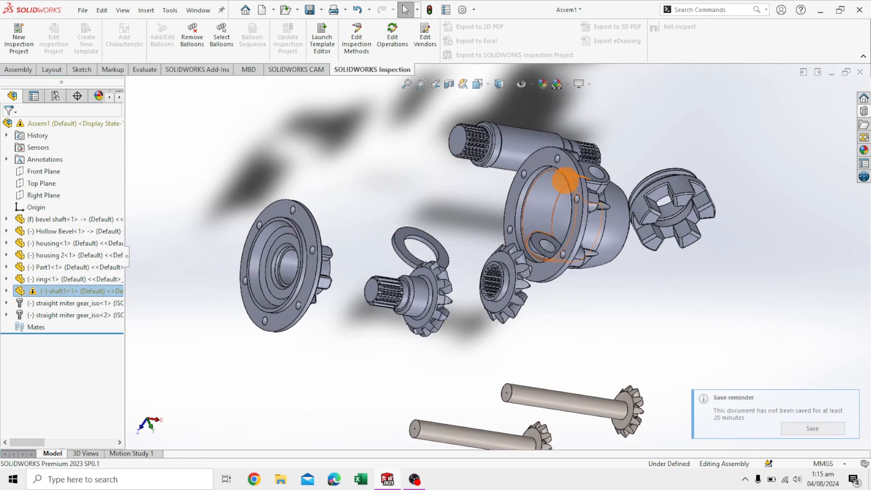
pyautogui.click(570, 171)
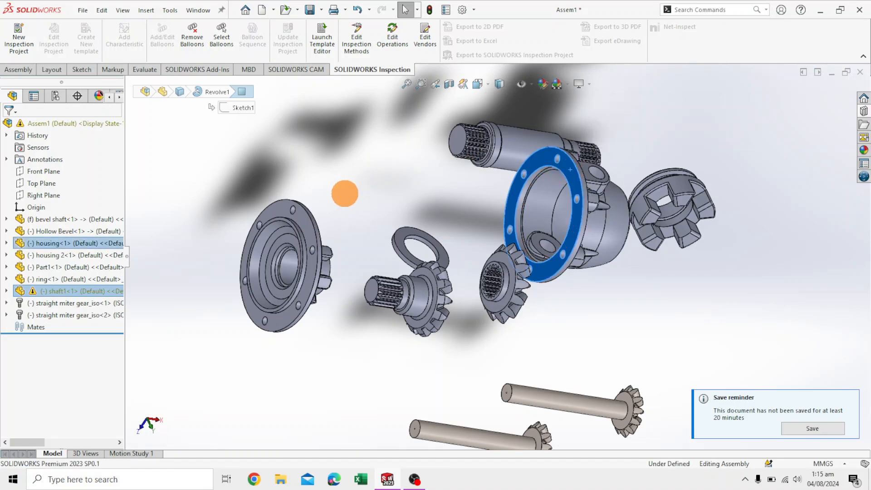
pyautogui.click(303, 226)
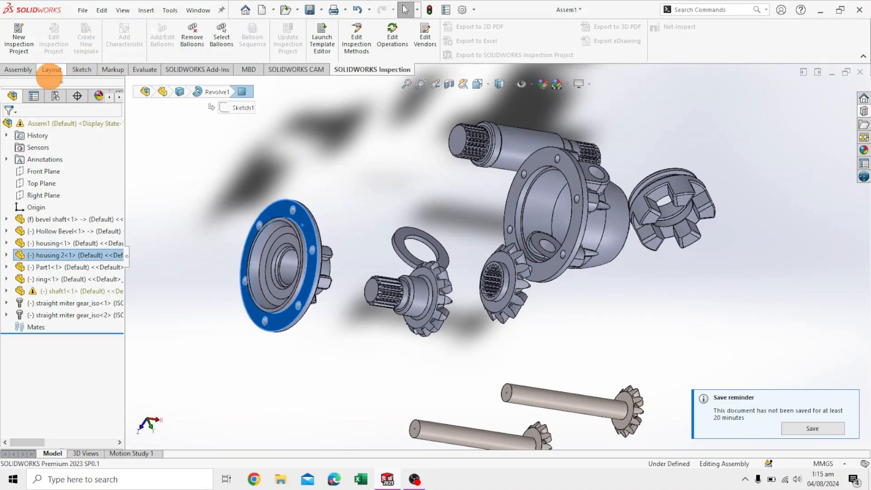
pyautogui.click(21, 69)
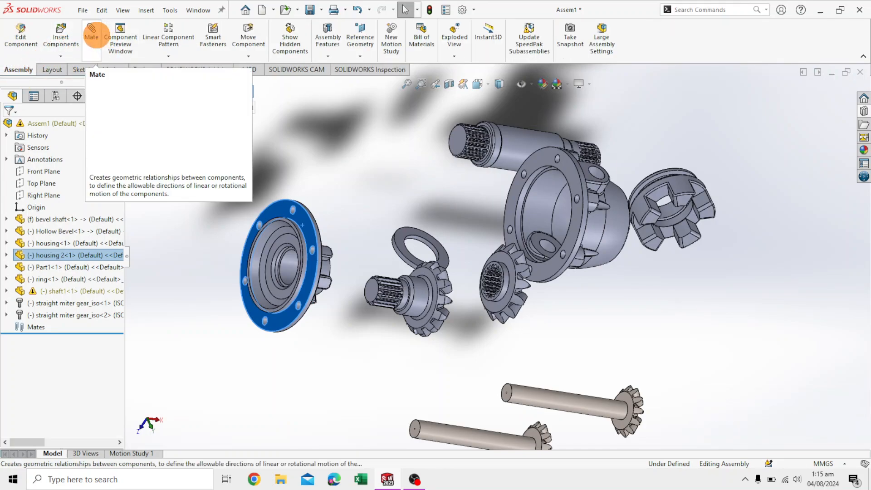
pyautogui.click(91, 36)
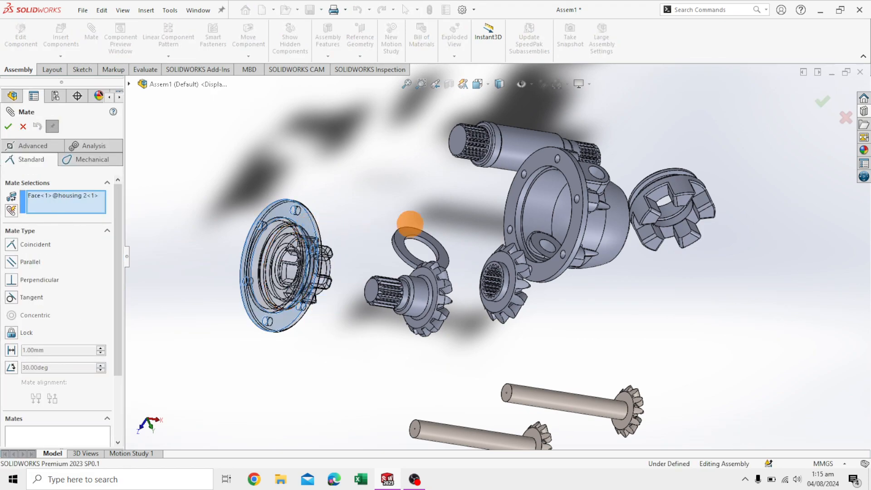
pyautogui.click(572, 172)
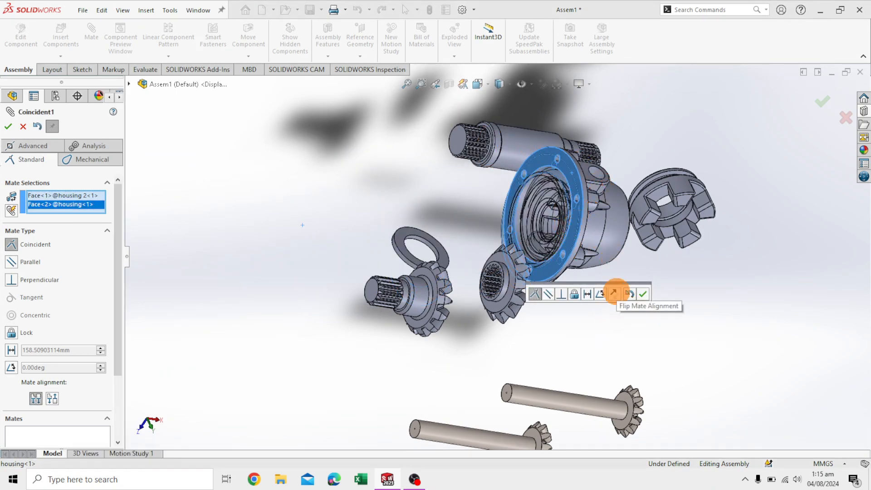
pyautogui.click(614, 292)
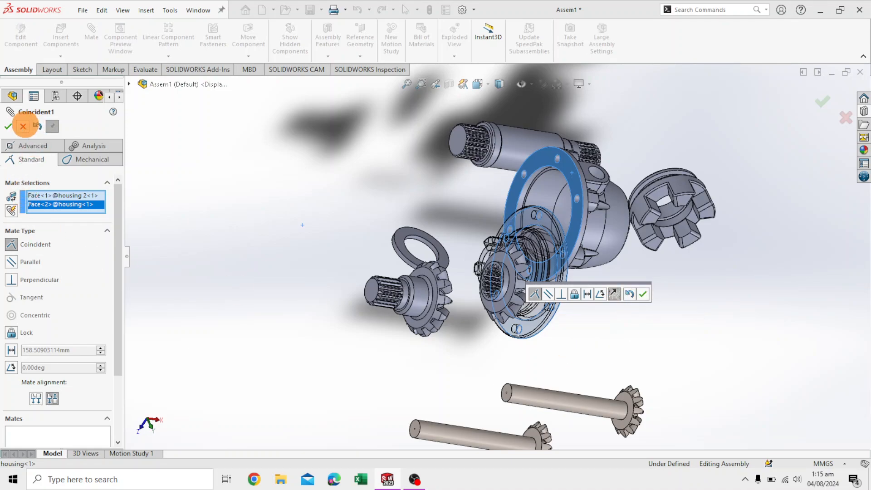
pyautogui.click(22, 126)
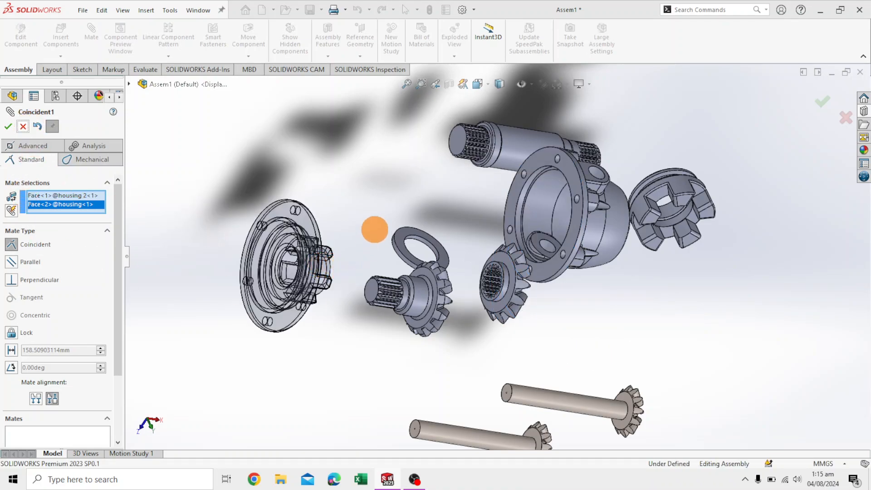
pyautogui.scroll(-3, 309, 223)
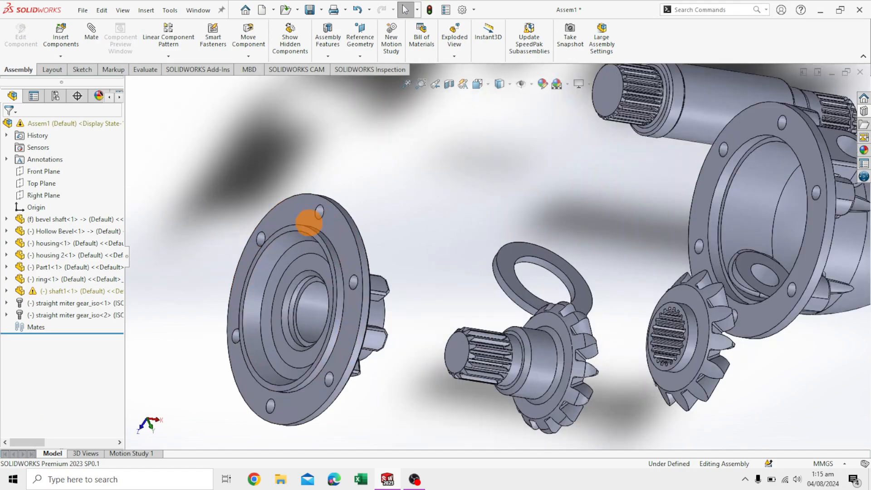
pyautogui.scroll(-1, 309, 222)
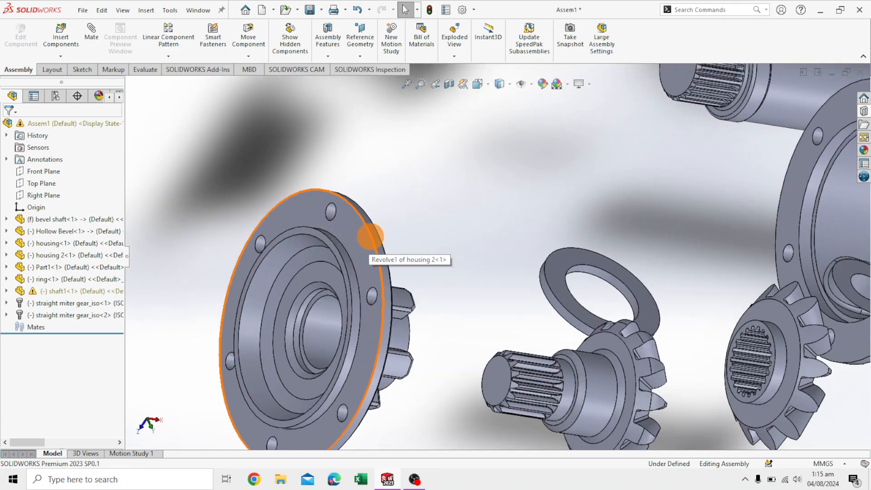
pyautogui.click(371, 236)
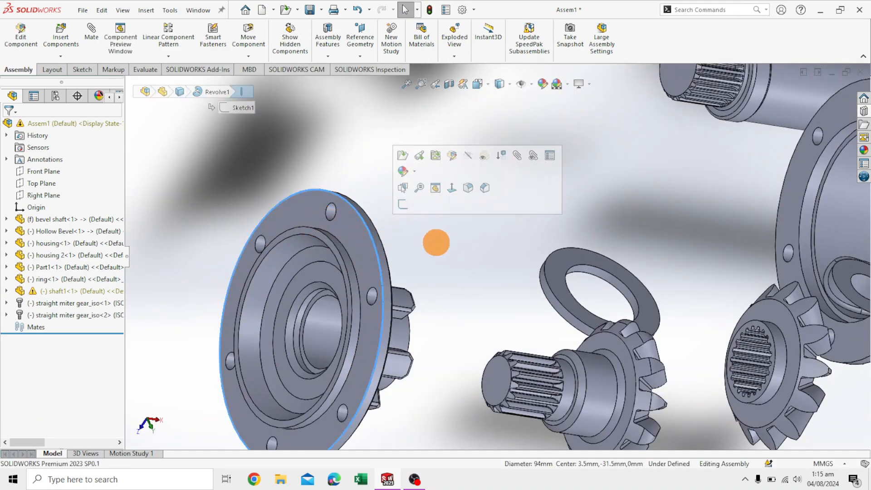
pyautogui.scroll(2, 585, 228)
pyautogui.scroll(-4, 661, 211)
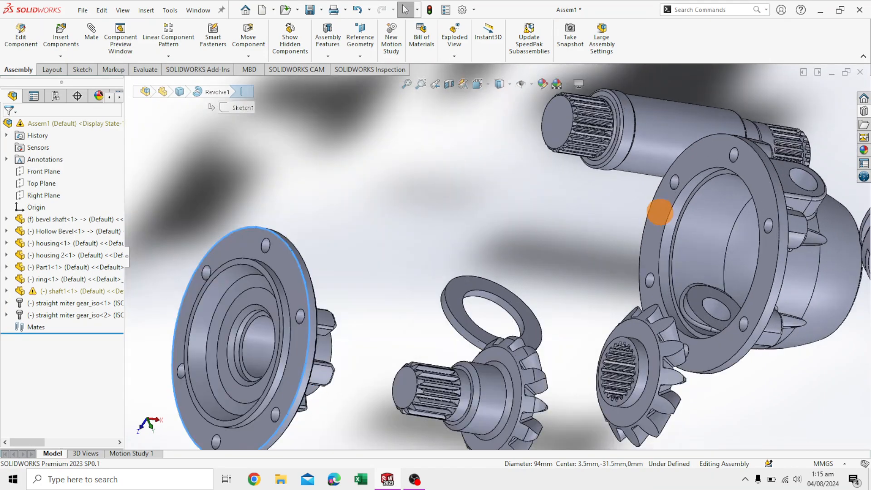
pyautogui.click(778, 192)
pyautogui.click(238, 173)
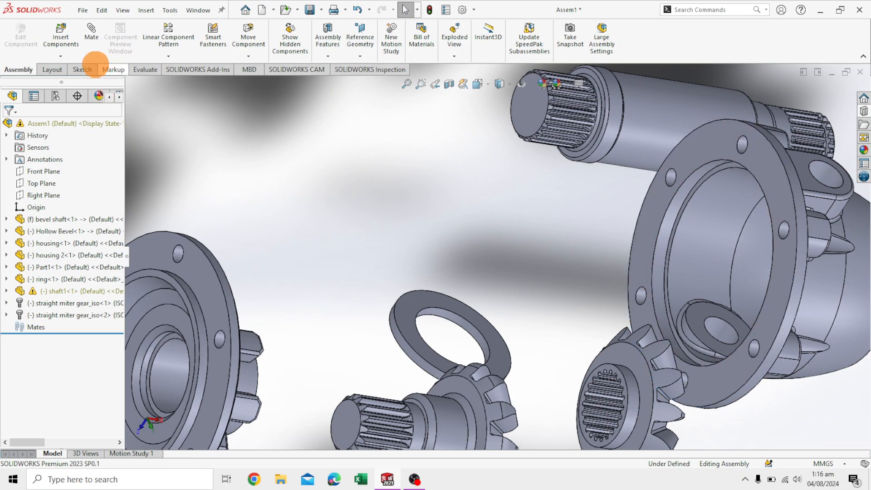
# - Add a concentric mate between the outer circular flange edges of housing 2 and housing, with the mate alignment flipped
pyautogui.click(91, 31)
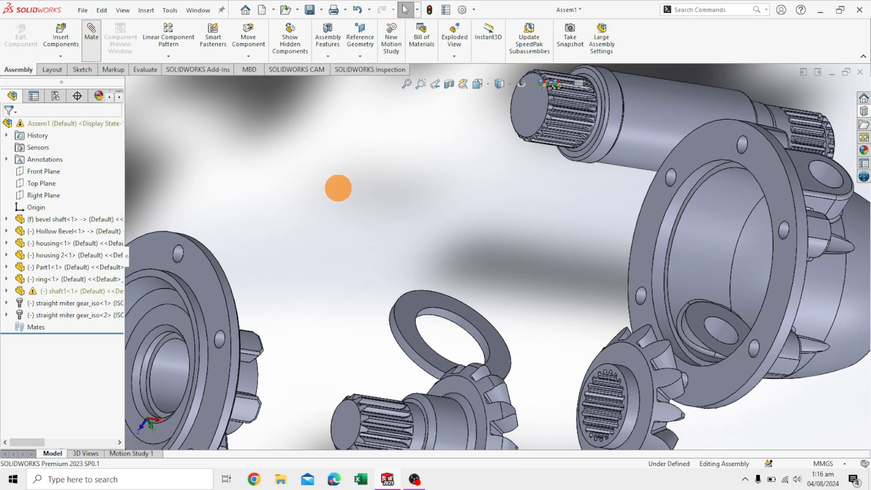
pyautogui.click(216, 267)
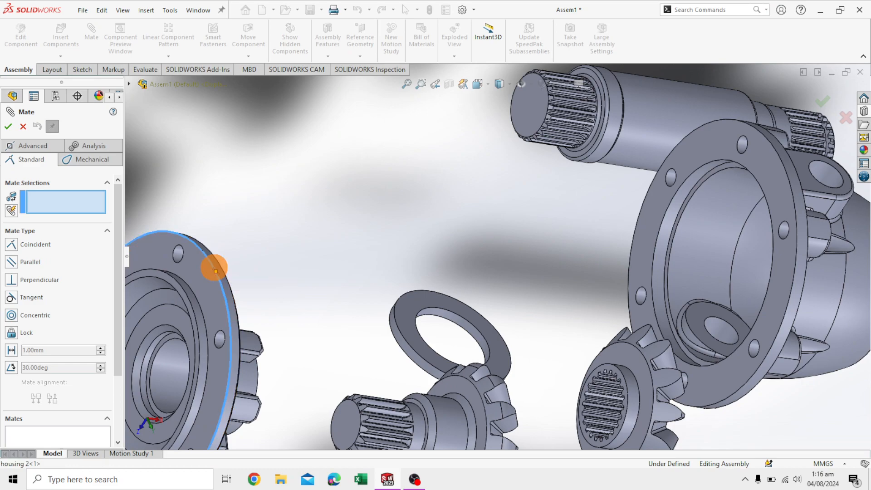
pyautogui.click(790, 194)
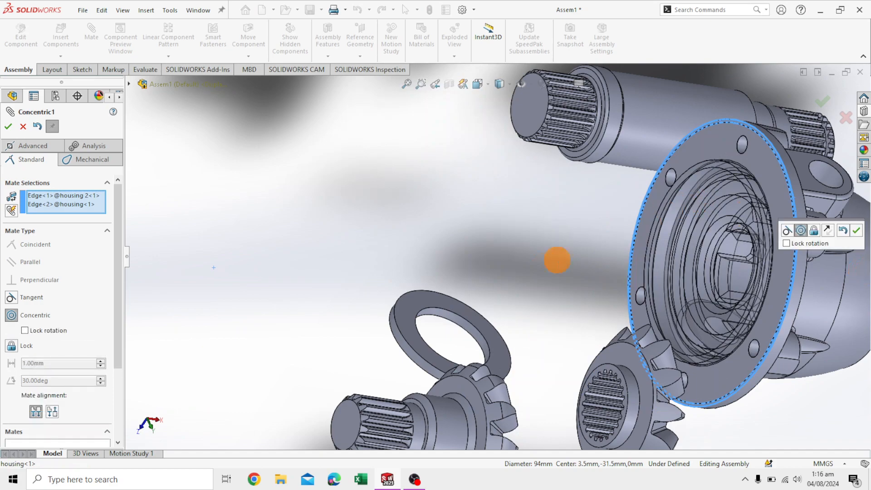
pyautogui.scroll(3, 545, 263)
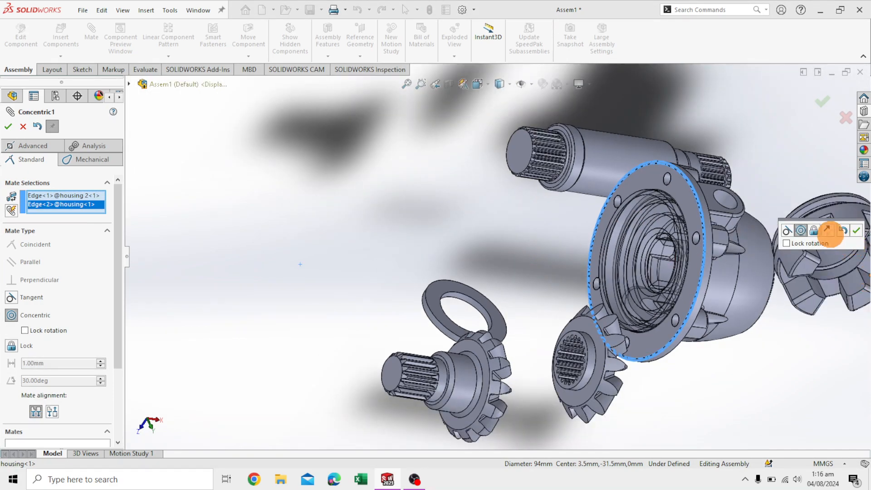
pyautogui.click(827, 230)
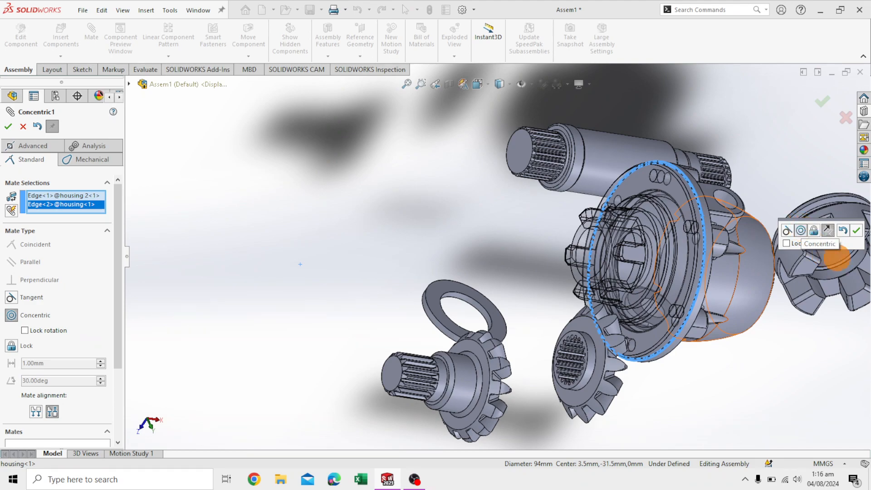
pyautogui.click(856, 231)
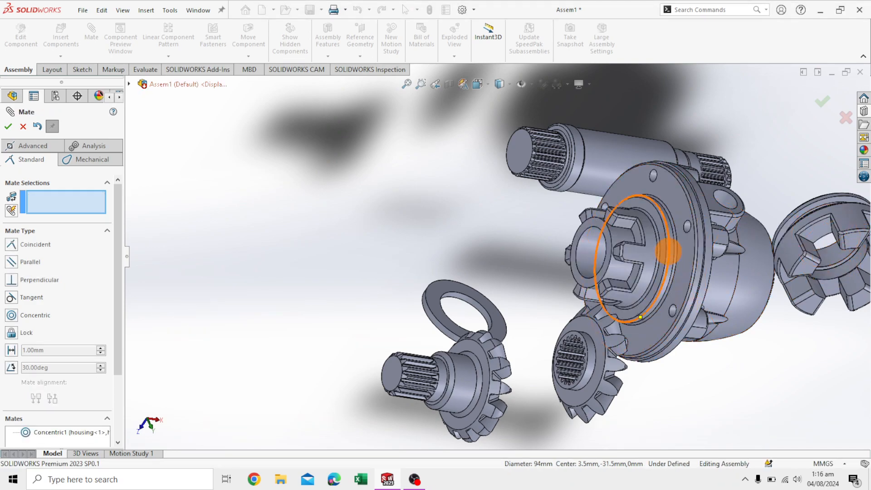
# - Slide housing 2 clear of the main housing along their shared axis and fix the main housing in place
pyautogui.moveTo(651, 266)
pyautogui.mouseDown()
pyautogui.moveTo(448, 259)
pyautogui.moveTo(389, 247)
pyautogui.moveTo(331, 195)
pyautogui.moveTo(286, 198)
pyautogui.moveTo(213, 227)
pyautogui.mouseUp()
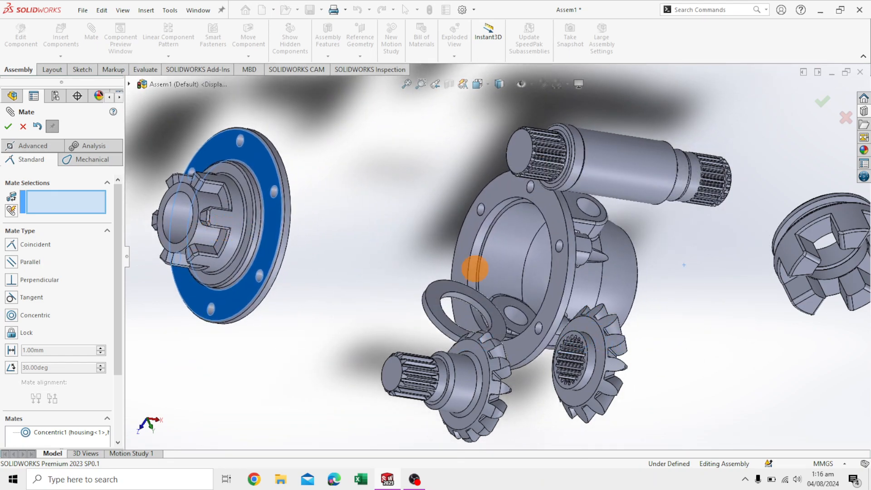
pyautogui.rightClick(610, 278)
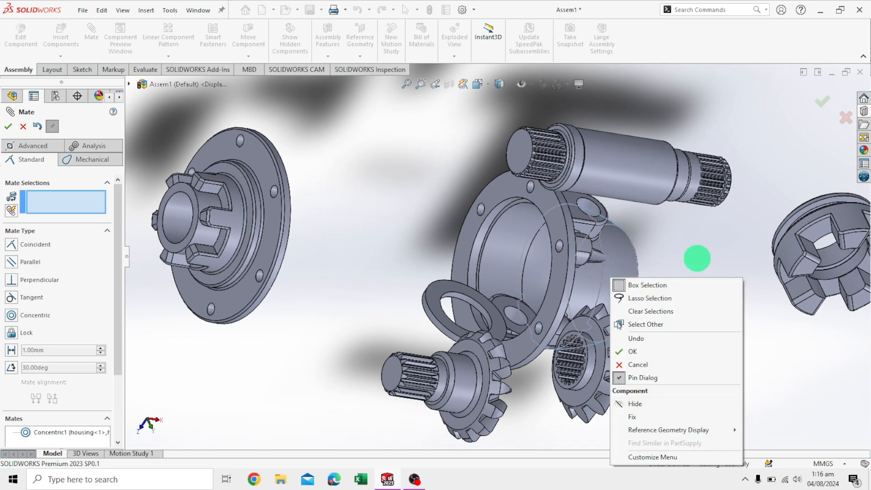
pyautogui.click(697, 255)
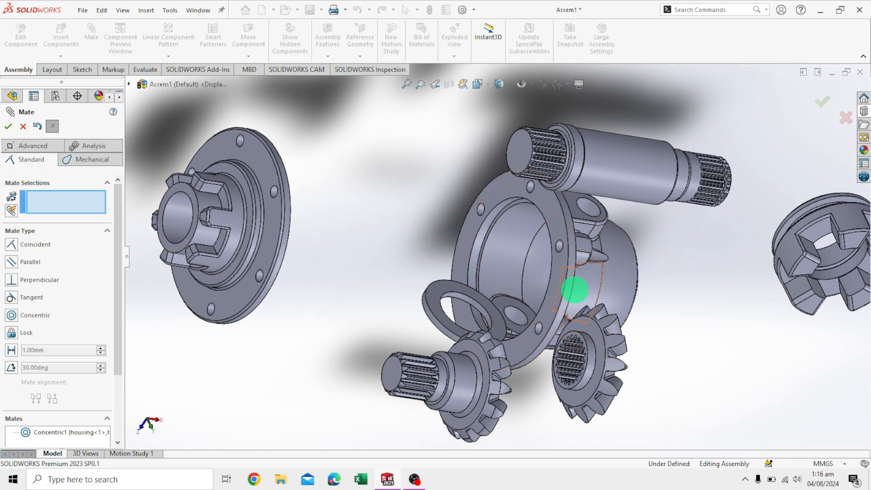
pyautogui.rightClick(575, 290)
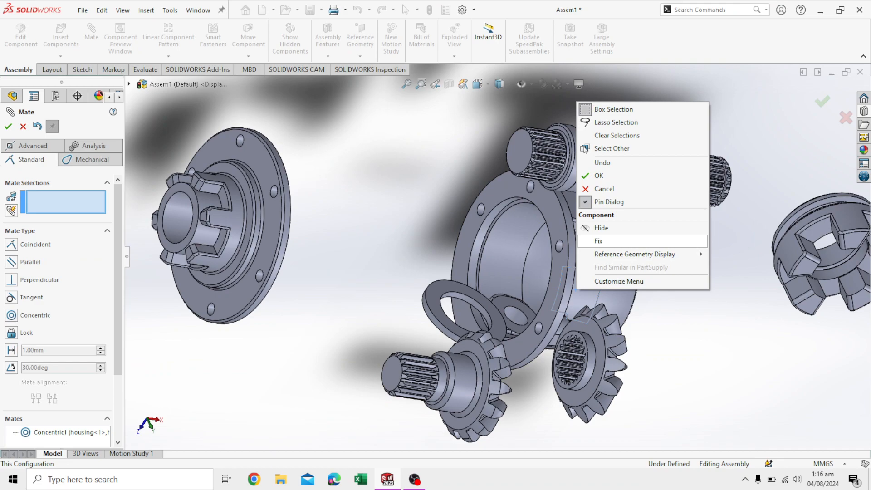
pyautogui.click(599, 241)
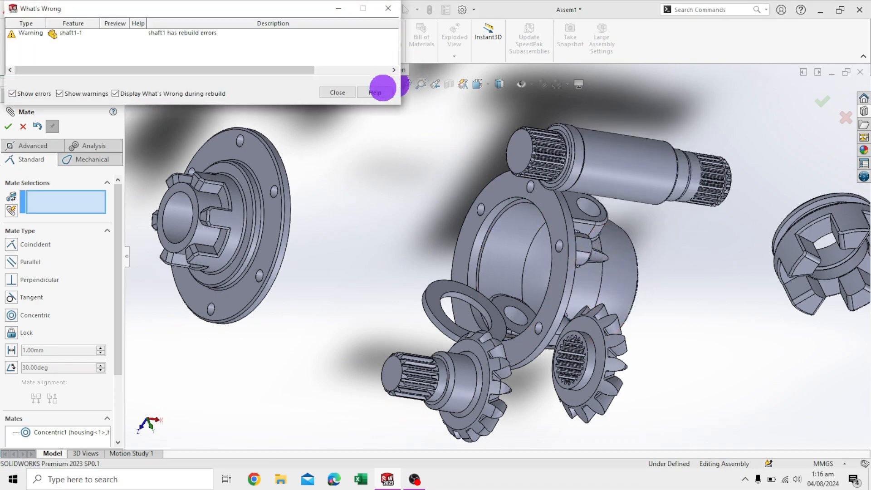
pyautogui.click(390, 10)
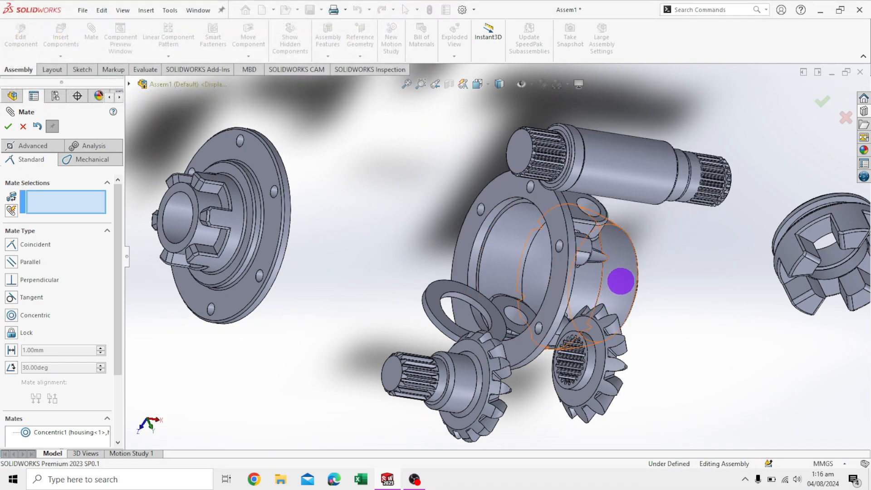
pyautogui.moveTo(269, 237); pyautogui.dragTo(214, 234)
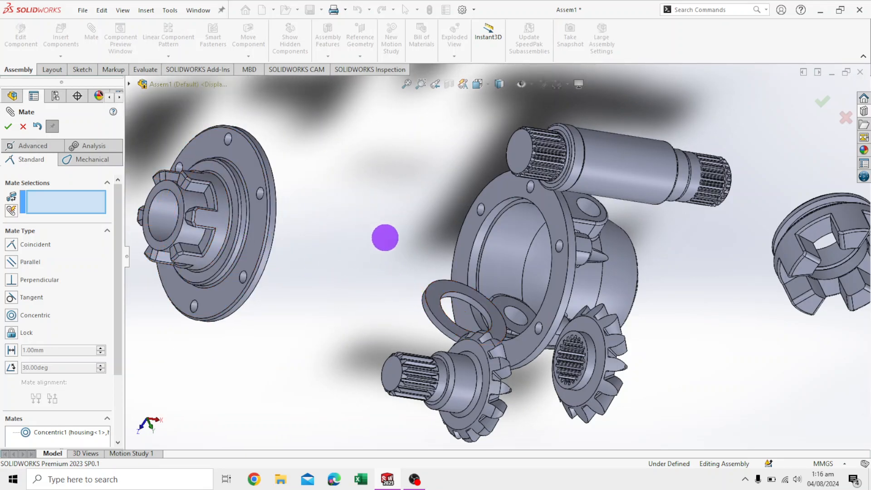
# - Add a coincident mate between the ring's flat face and the flat back face of the bevel shaft's gear
pyautogui.scroll(3, 359, 229)
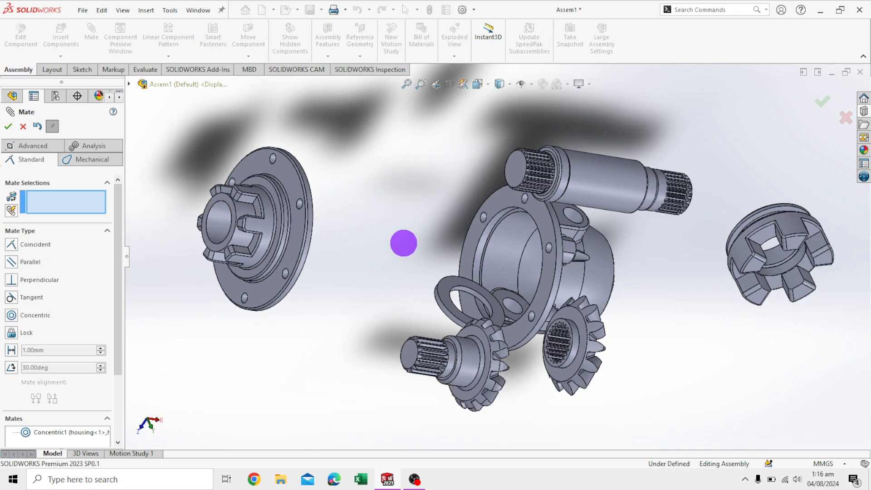
pyautogui.scroll(-2, 414, 168)
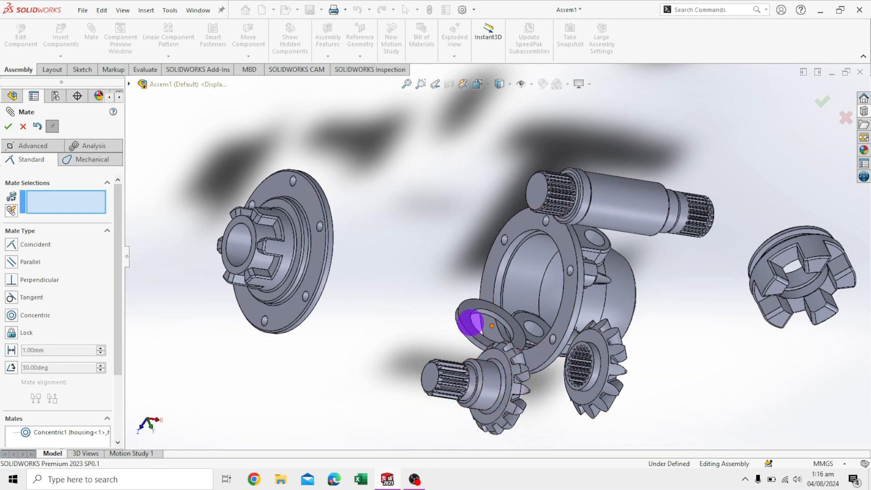
pyautogui.click(466, 319)
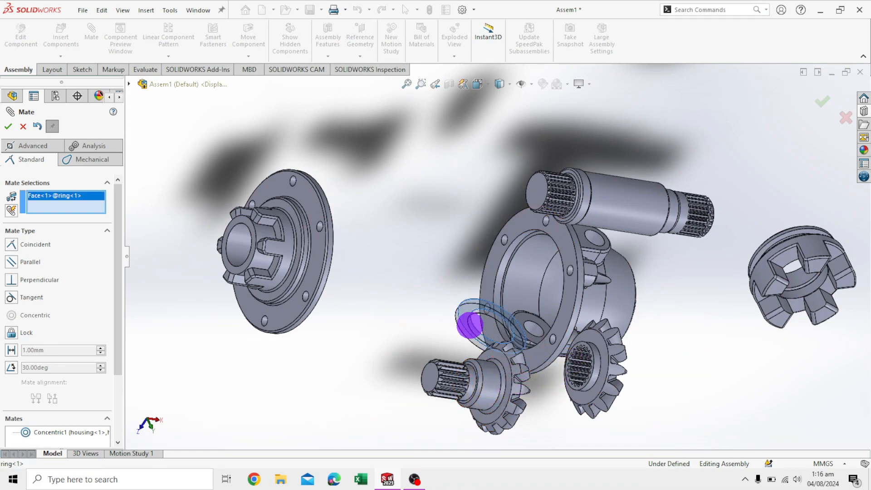
pyautogui.scroll(-3, 476, 385)
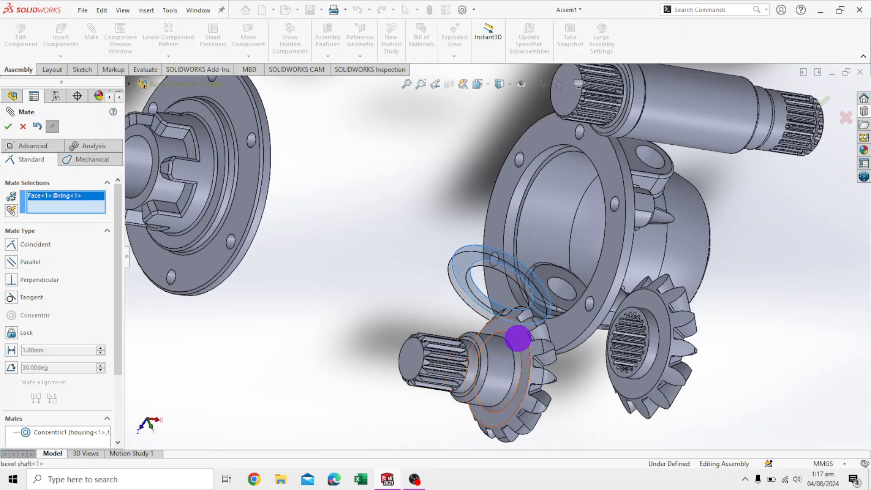
pyautogui.click(518, 338)
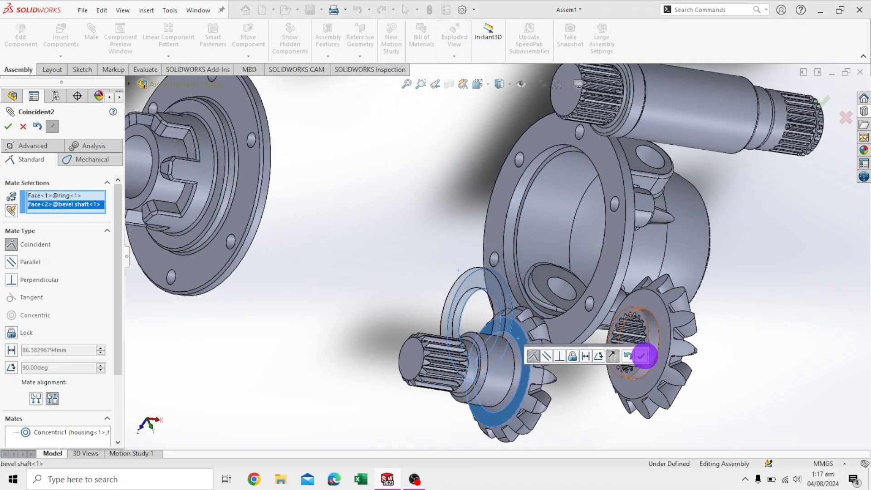
pyautogui.click(640, 356)
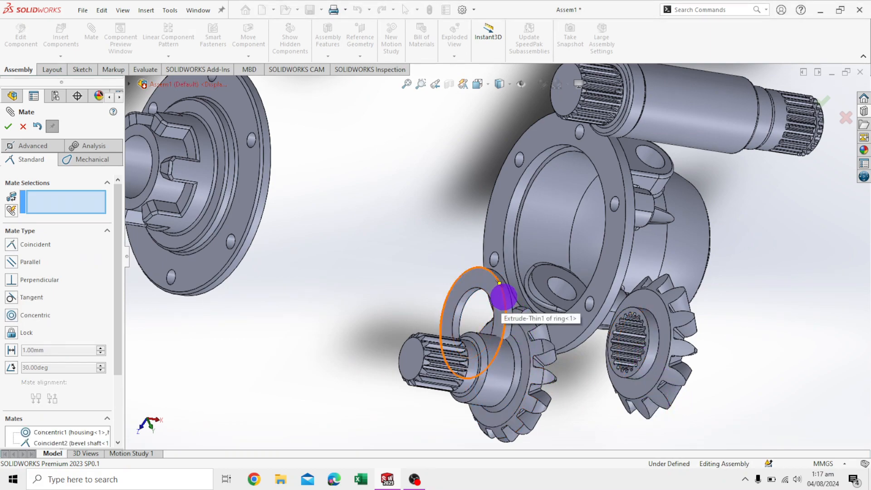
# - Add a concentric mate between the ring's outer circular edge and the circular back edge of the bevel shaft's gear
pyautogui.click(503, 296)
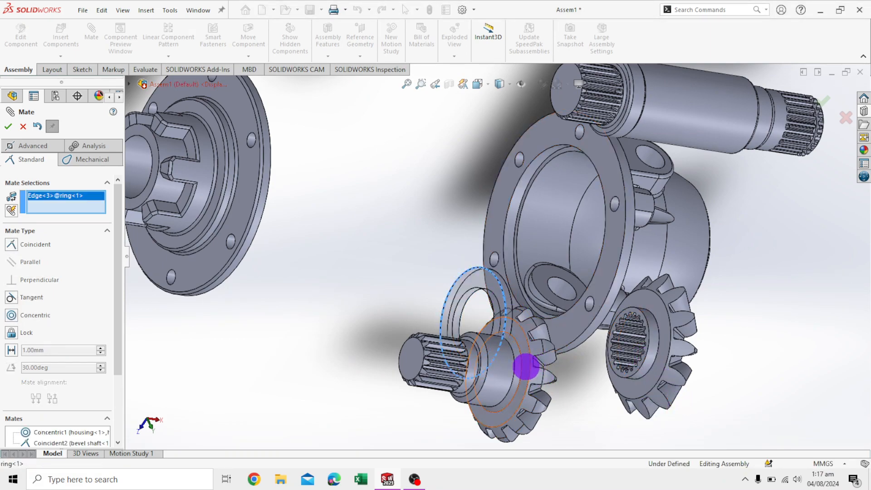
pyautogui.click(529, 365)
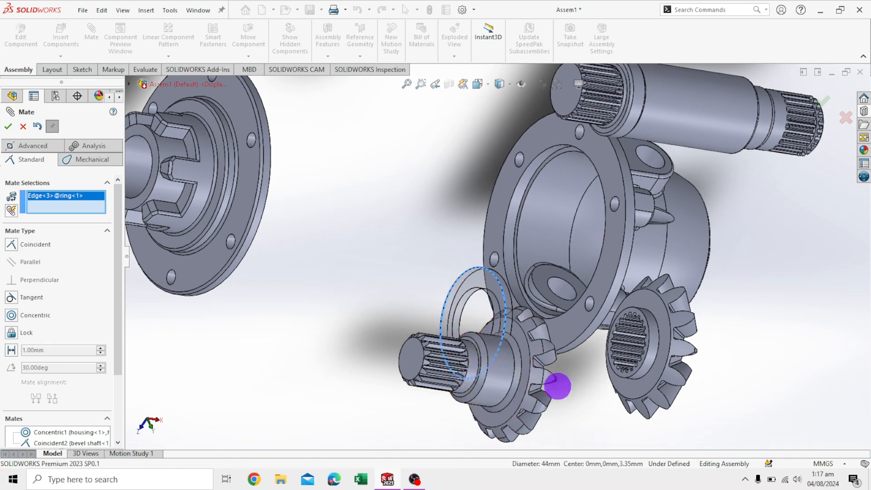
pyautogui.click(529, 374)
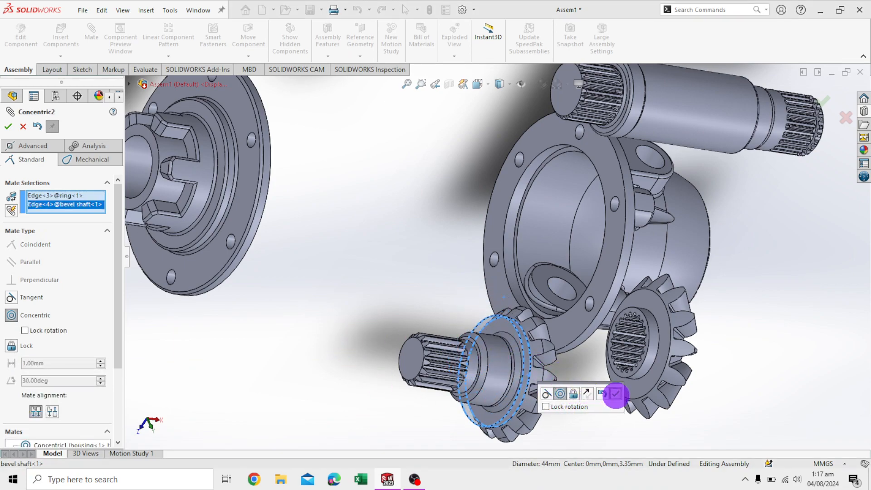
pyautogui.click(616, 394)
pyautogui.moveTo(460, 302); pyautogui.dragTo(380, 352, button='middle')
pyautogui.scroll(3, 274, 266)
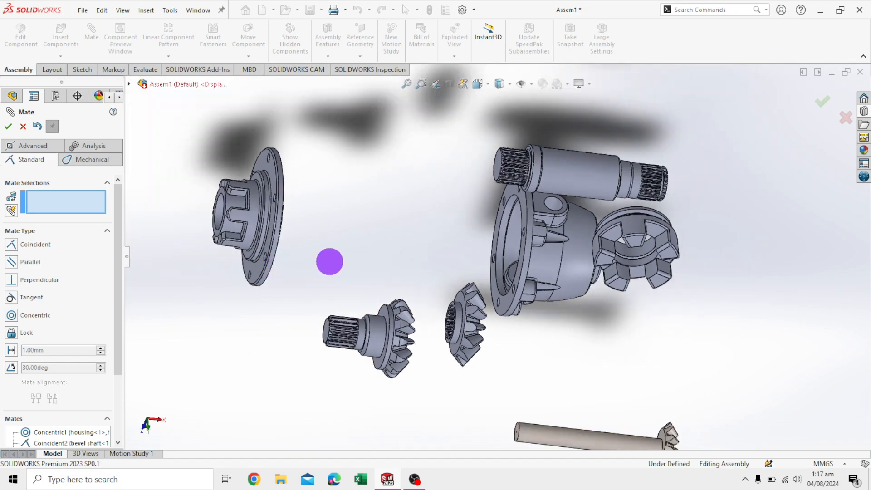
pyautogui.scroll(-2, 347, 237)
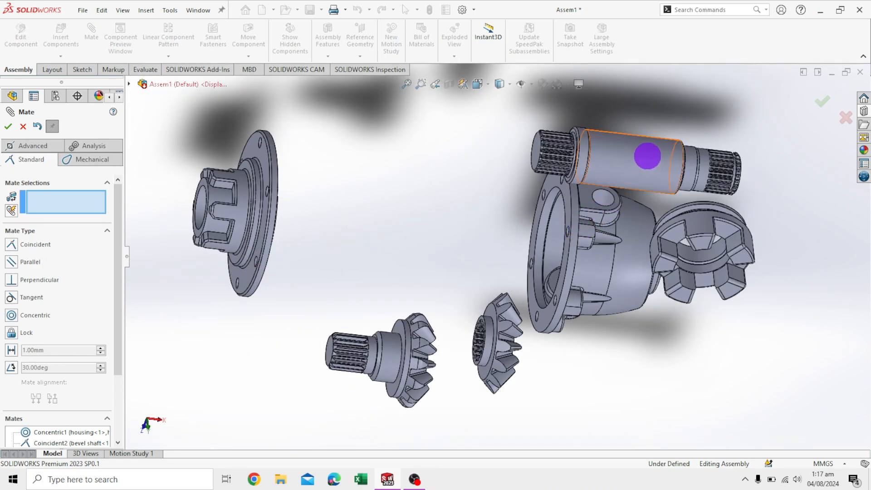
pyautogui.moveTo(429, 233)
pyautogui.mouseDown(button='middle')
pyautogui.moveTo(472, 246)
pyautogui.moveTo(450, 285)
pyautogui.moveTo(414, 295)
pyautogui.moveTo(387, 287)
pyautogui.moveTo(428, 283)
pyautogui.moveTo(444, 249)
pyautogui.moveTo(432, 241)
pyautogui.mouseUp(button='middle')
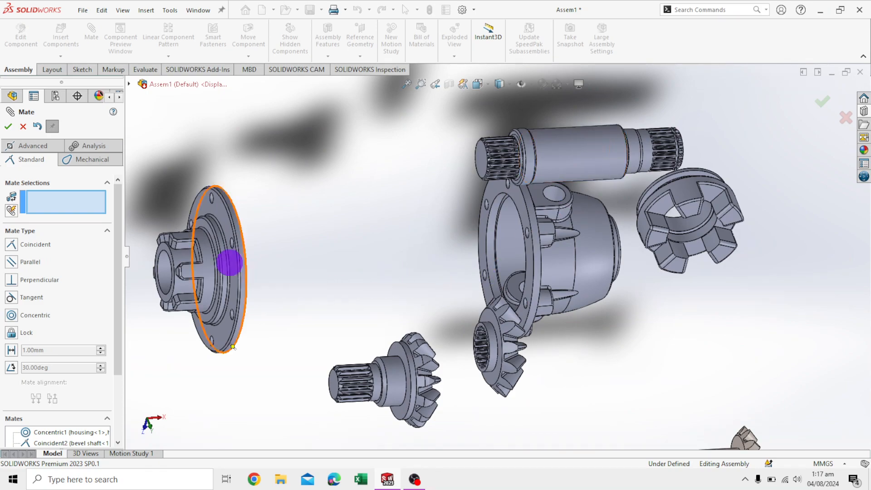
pyautogui.click(588, 158)
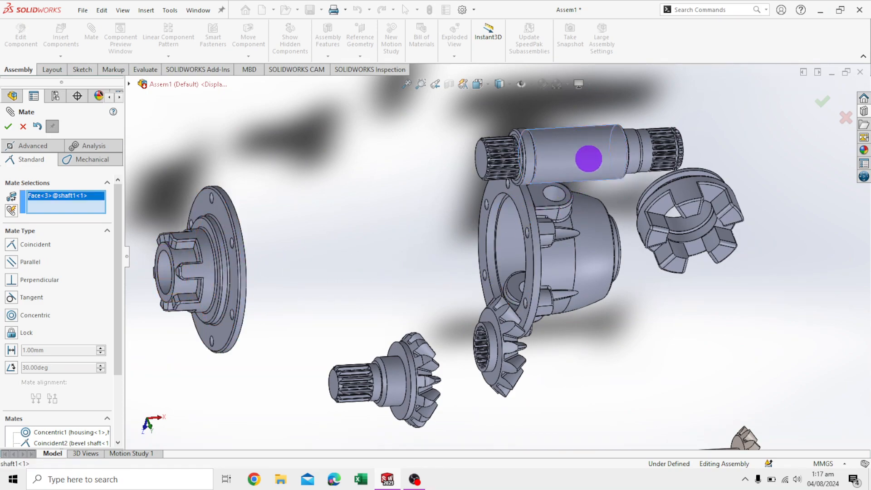
pyautogui.moveTo(371, 287)
pyautogui.mouseDown(button='middle')
pyautogui.moveTo(387, 290)
pyautogui.moveTo(373, 288)
pyautogui.mouseUp(button='middle')
pyautogui.scroll(-5, 468, 134)
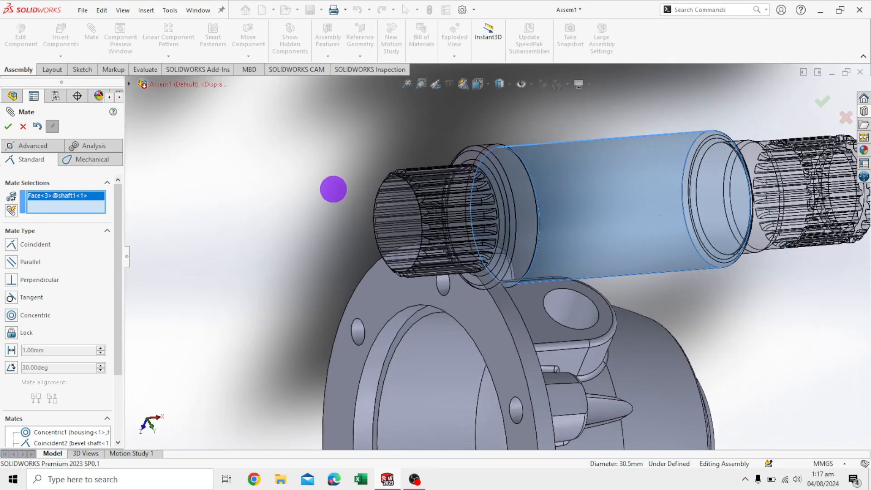
pyautogui.moveTo(330, 190); pyautogui.dragTo(338, 186)
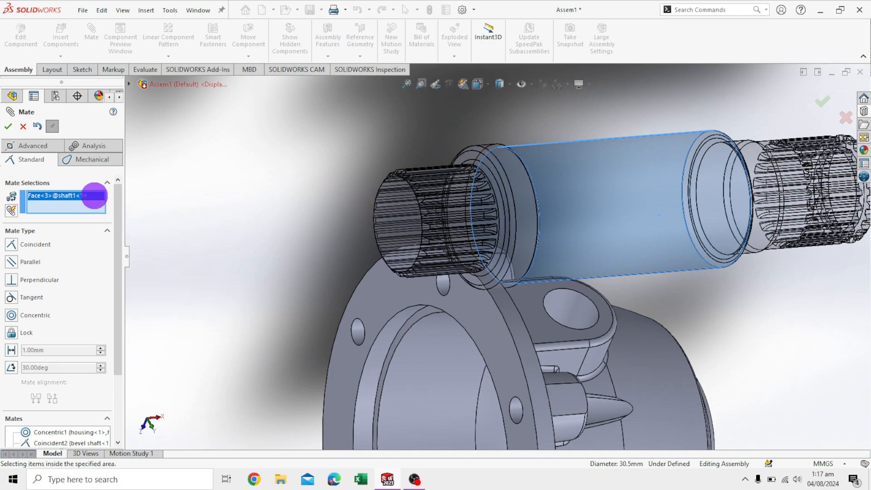
pyautogui.rightClick(94, 196)
pyautogui.click(181, 217)
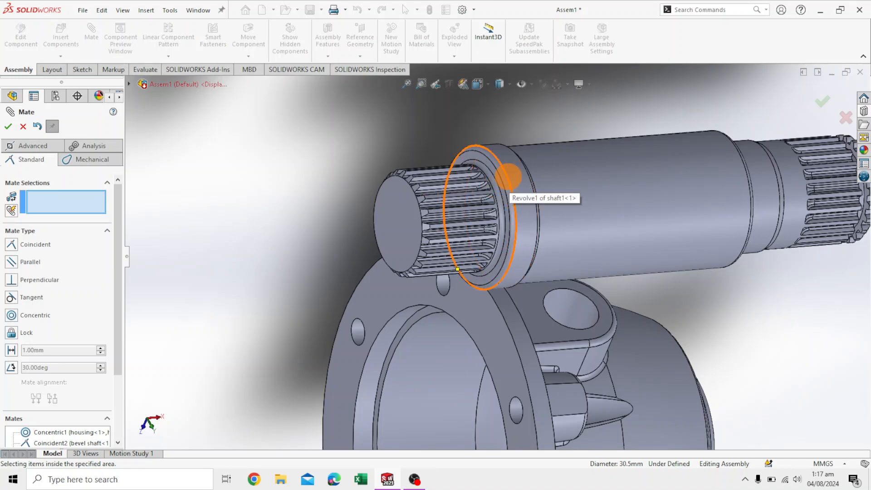
# - Add a concentric mate between shaft1's collar edge and the circular bore edge at the hub end of housing 2
pyautogui.click(509, 176)
pyautogui.scroll(6, 168, 208)
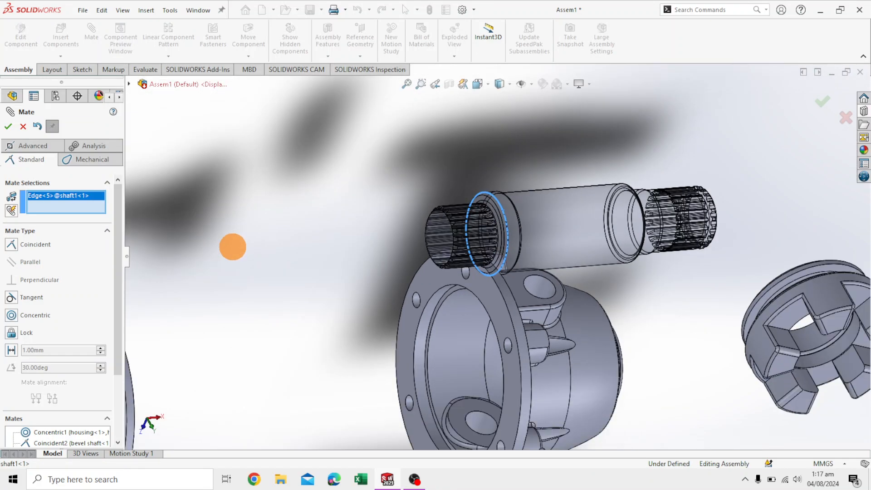
pyautogui.scroll(-5, 210, 350)
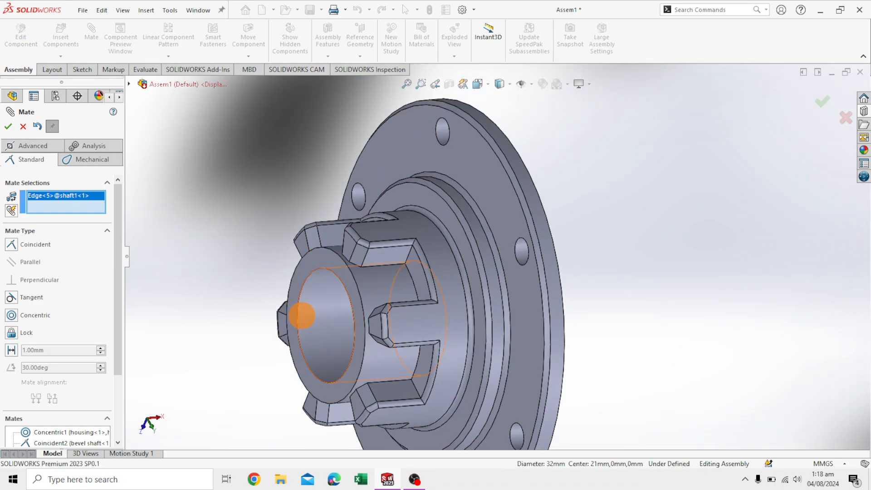
pyautogui.click(298, 315)
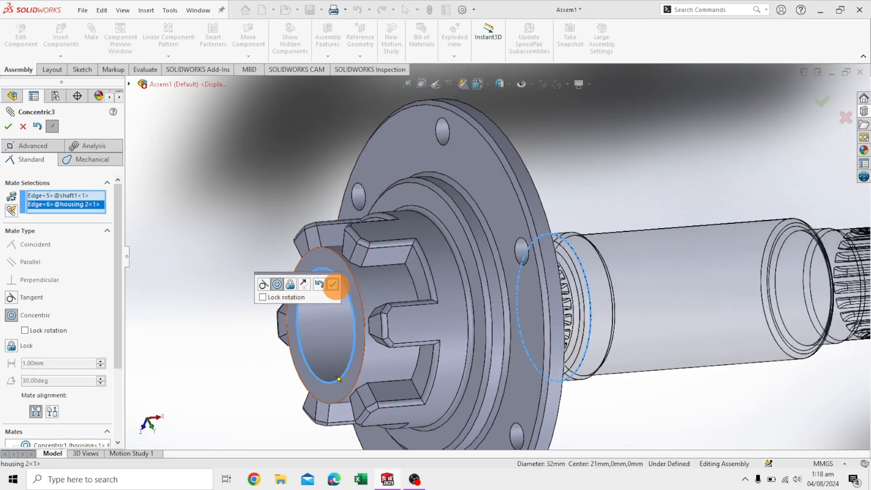
pyautogui.click(332, 285)
# - Slide shaft1 along its axis through housing 2 until its collar is outside the hub and its far splined end sits within the flange recess
pyautogui.moveTo(669, 307); pyautogui.dragTo(268, 323)
pyautogui.moveTo(608, 218); pyautogui.dragTo(588, 220, button='middle')
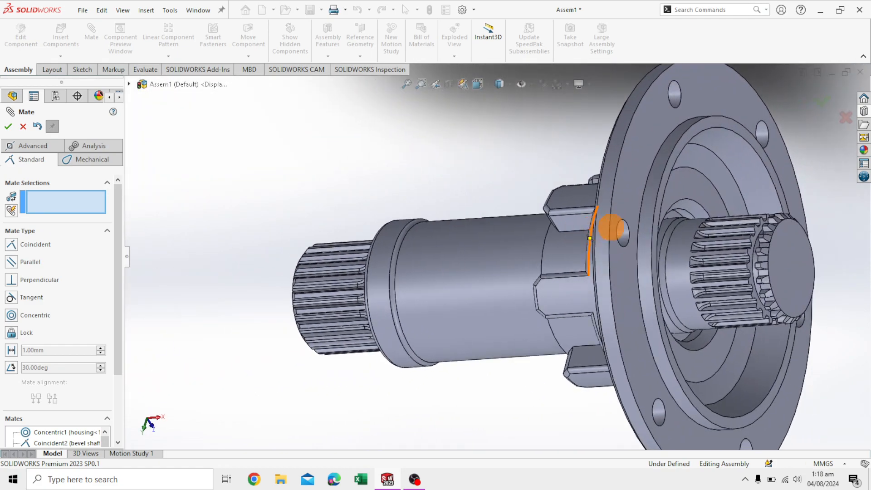
pyautogui.scroll(2, 797, 212)
pyautogui.scroll(-2, 775, 197)
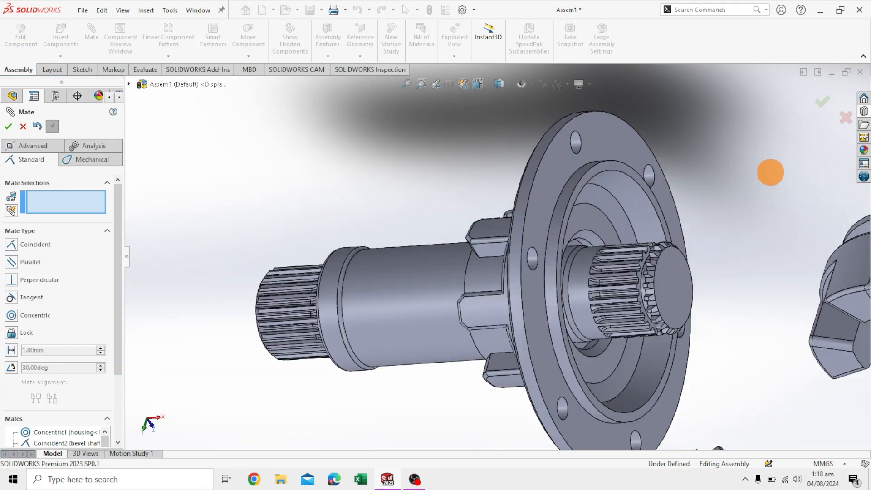
pyautogui.moveTo(427, 290); pyautogui.dragTo(340, 333)
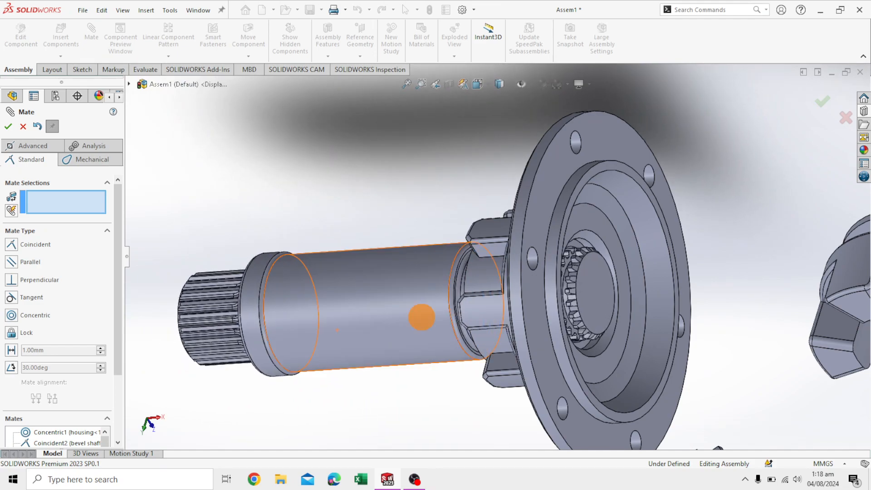
# - Add a concentric mate between the Hollow Bevel's circular back edge and a circular edge inside housing 2's recess
pyautogui.scroll(2, 624, 298)
pyautogui.scroll(3, 703, 258)
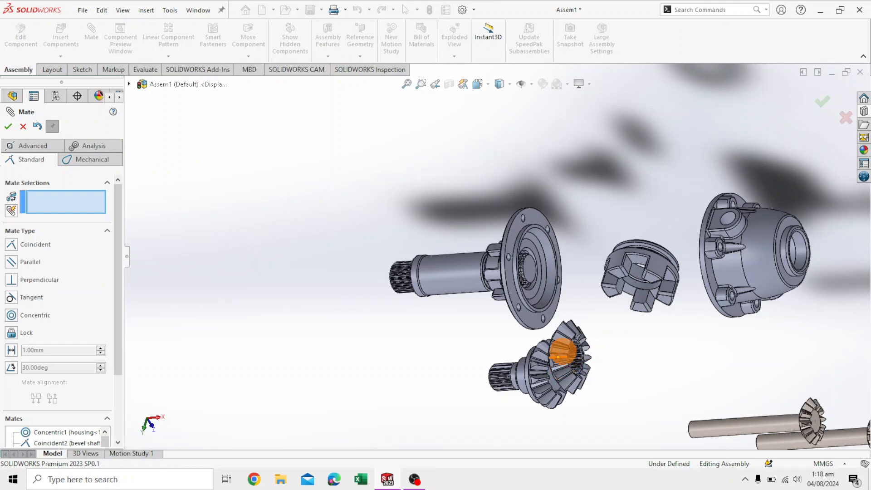
pyautogui.scroll(-4, 576, 345)
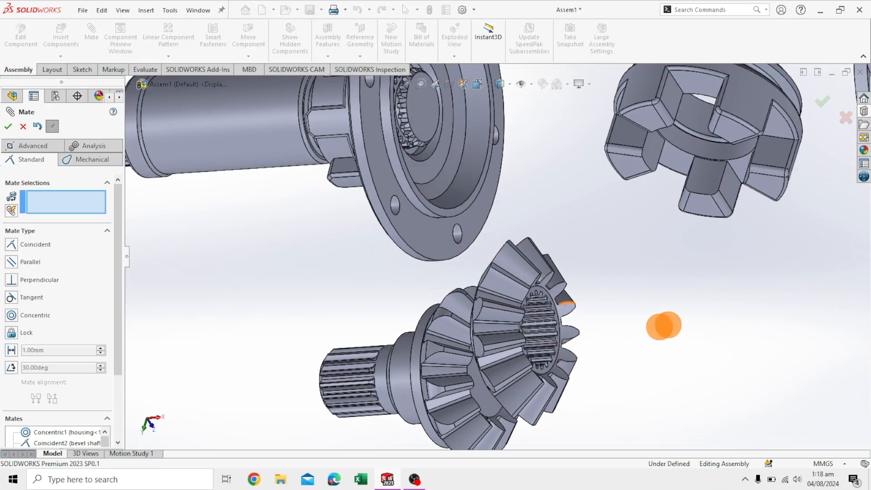
pyautogui.scroll(-2, 672, 325)
pyautogui.moveTo(682, 324); pyautogui.dragTo(701, 311, button='middle')
pyautogui.scroll(2, 725, 311)
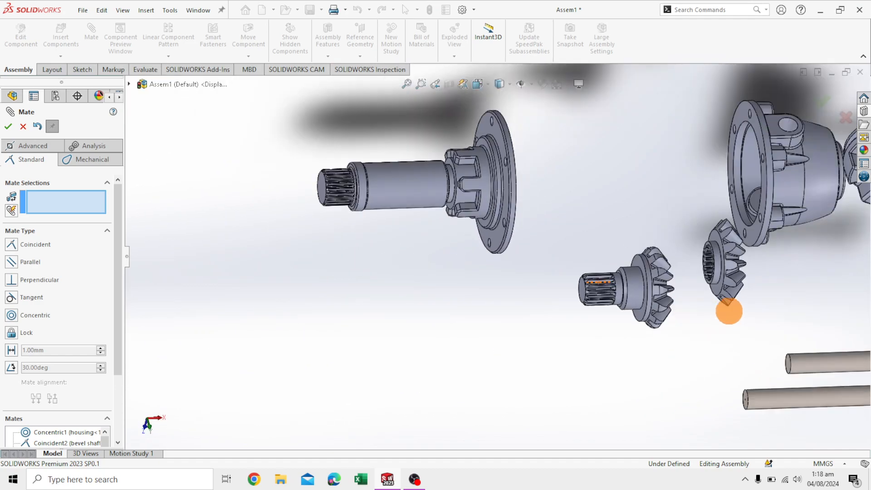
pyautogui.scroll(-3, 725, 266)
pyautogui.scroll(-2, 581, 212)
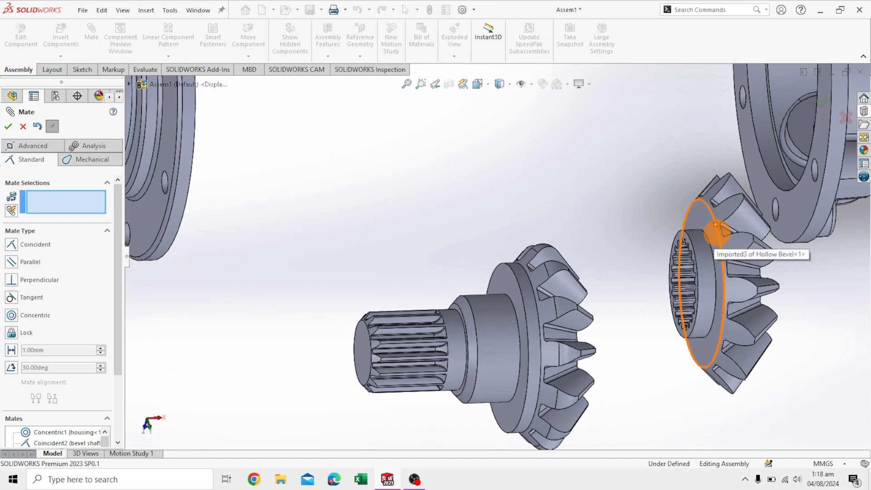
pyautogui.click(716, 225)
pyautogui.moveTo(608, 178); pyautogui.dragTo(552, 186, button='middle')
pyautogui.scroll(2, 394, 161)
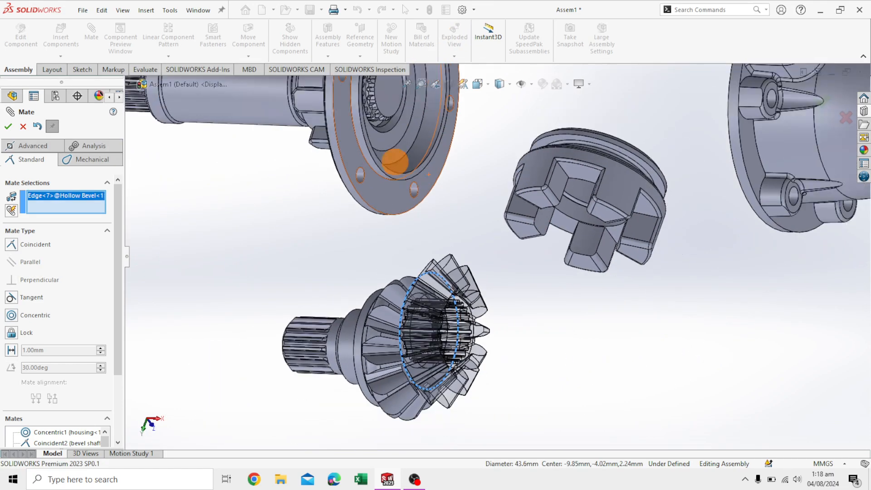
pyautogui.scroll(-3, 414, 122)
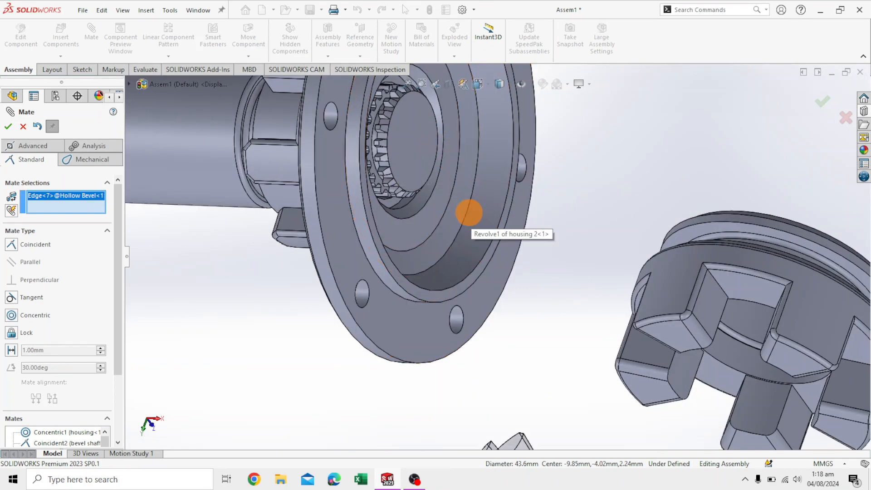
pyautogui.click(469, 212)
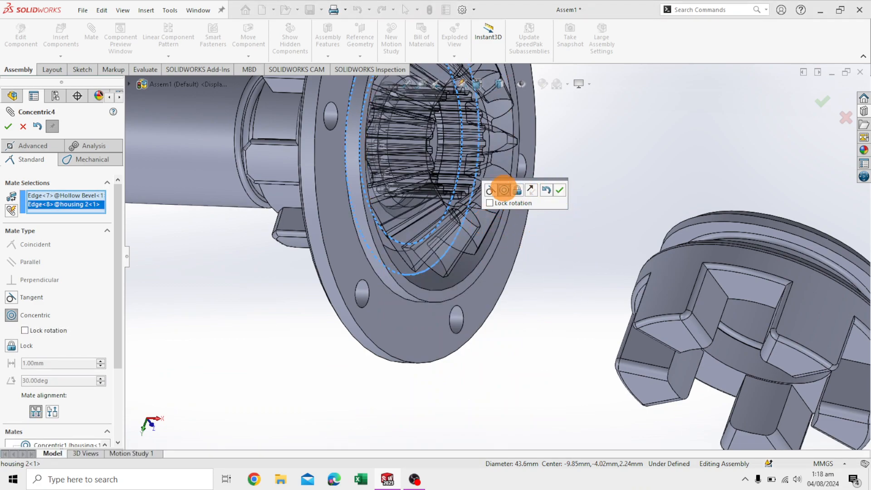
pyautogui.click(559, 190)
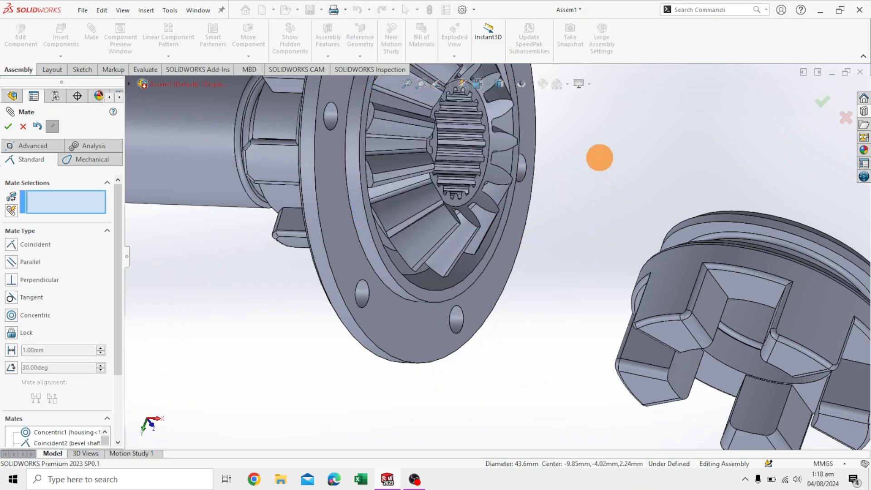
# - Slide the Hollow Bevel along the shared axis out of housing 2's recess until it is clear of the flange
pyautogui.scroll(3, 599, 157)
pyautogui.scroll(2, 567, 138)
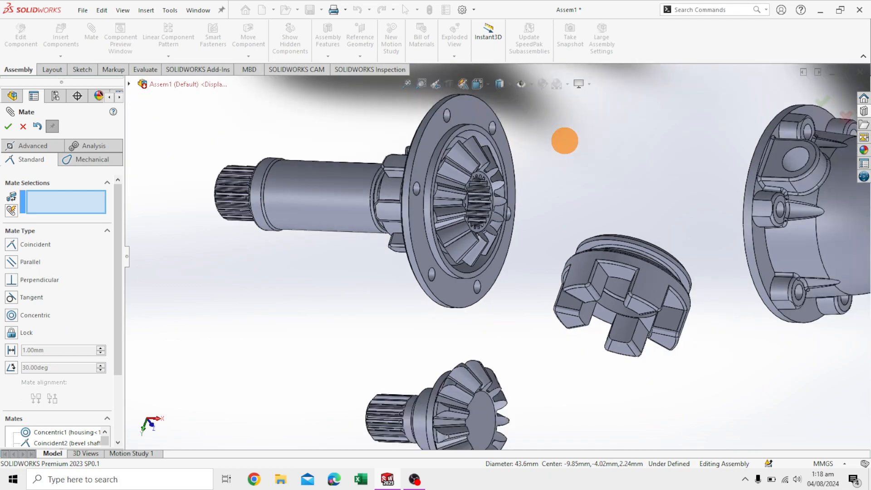
pyautogui.scroll(-4, 557, 136)
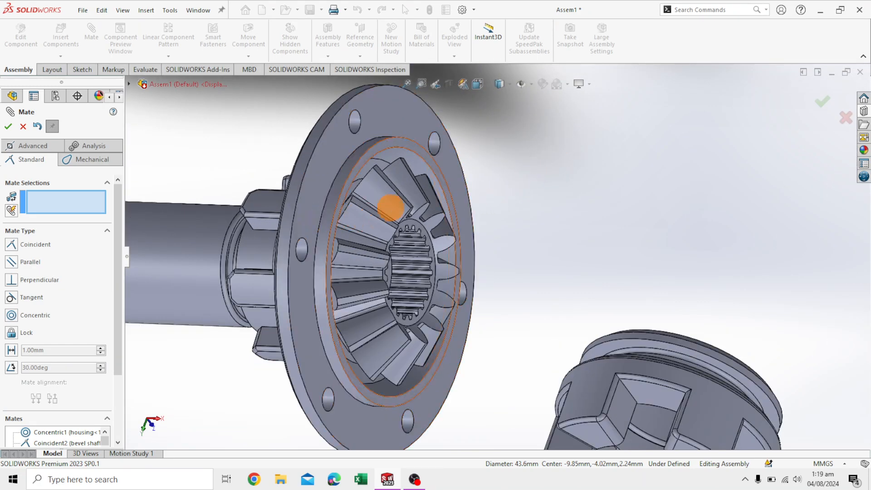
pyautogui.moveTo(429, 209); pyautogui.dragTo(537, 230)
pyautogui.moveTo(573, 239)
pyautogui.mouseDown(button='middle')
pyautogui.moveTo(589, 237)
pyautogui.moveTo(568, 238)
pyautogui.mouseUp(button='middle')
pyautogui.scroll(2, 376, 215)
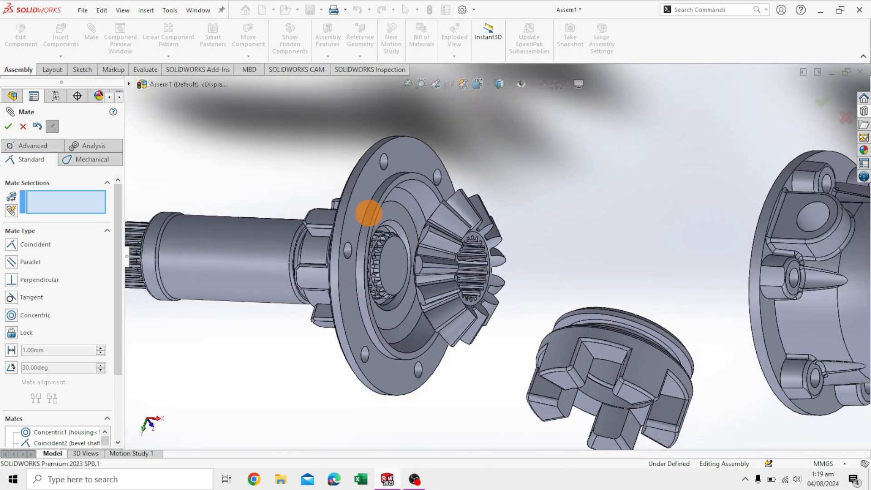
pyautogui.scroll(-4, 369, 213)
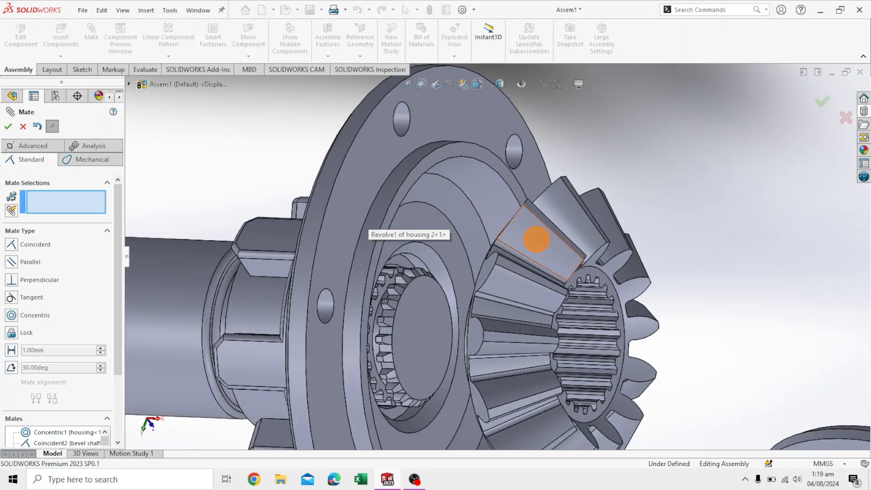
pyautogui.moveTo(537, 239); pyautogui.dragTo(591, 170)
pyautogui.moveTo(592, 170); pyautogui.dragTo(626, 196, button='middle')
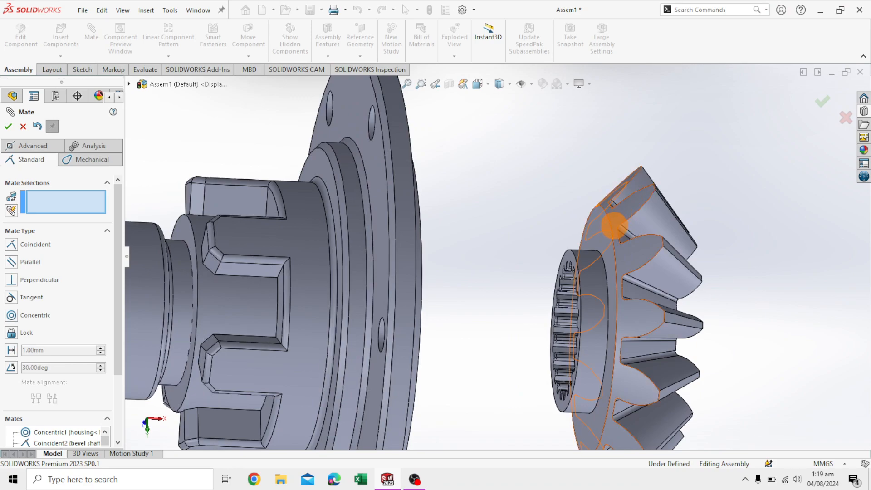
pyautogui.click(603, 227)
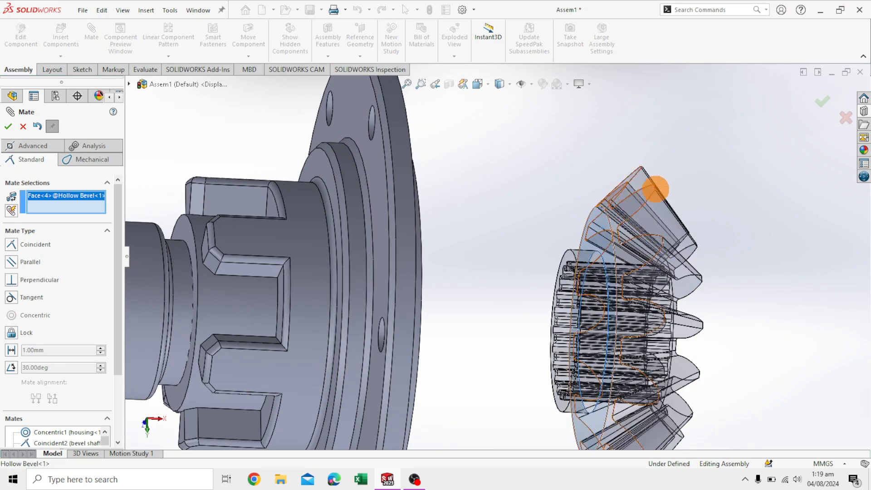
pyautogui.moveTo(731, 187); pyautogui.dragTo(558, 245, button='middle')
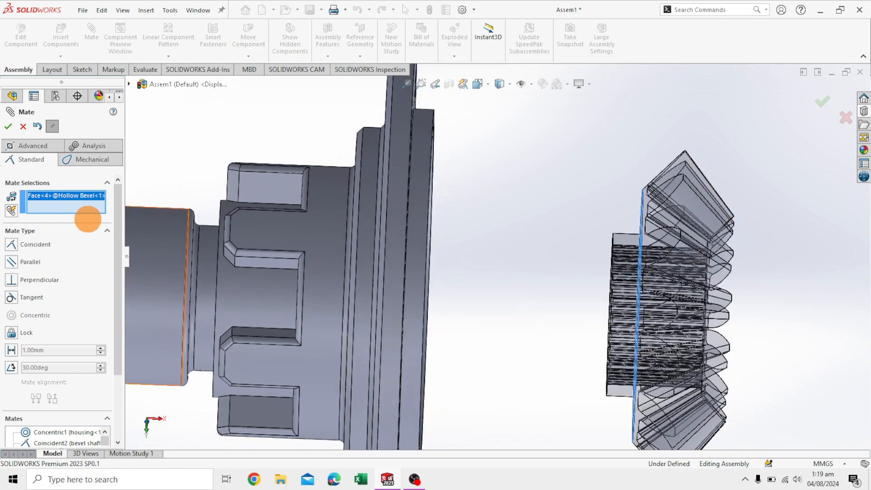
pyautogui.rightClick(90, 195)
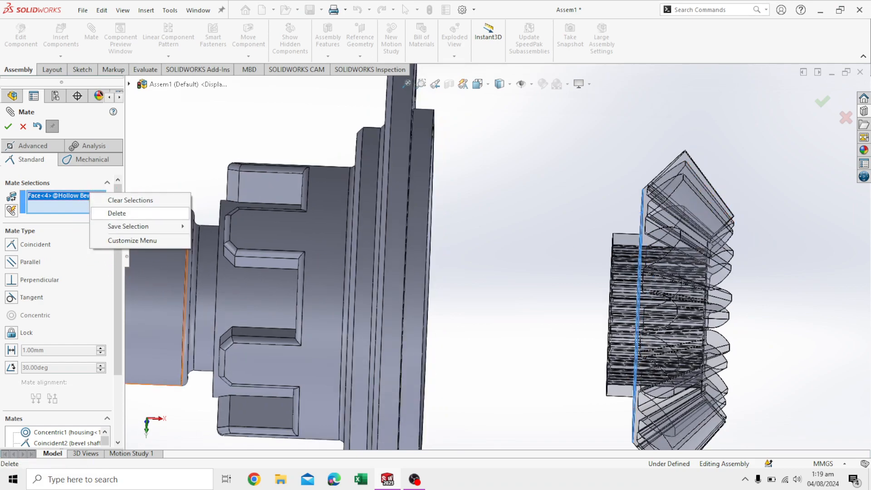
pyautogui.click(117, 213)
# - Slide shaft1 farther out of housing 2, and make the Hollow Bevel's rear hub face coincident with the annular seating face inside the housing recess
pyautogui.scroll(3, 481, 225)
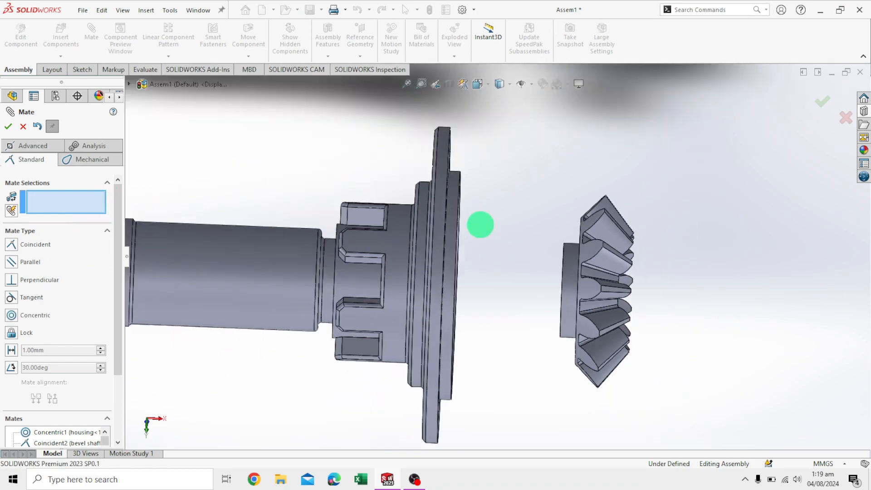
pyautogui.moveTo(248, 266); pyautogui.dragTo(195, 268)
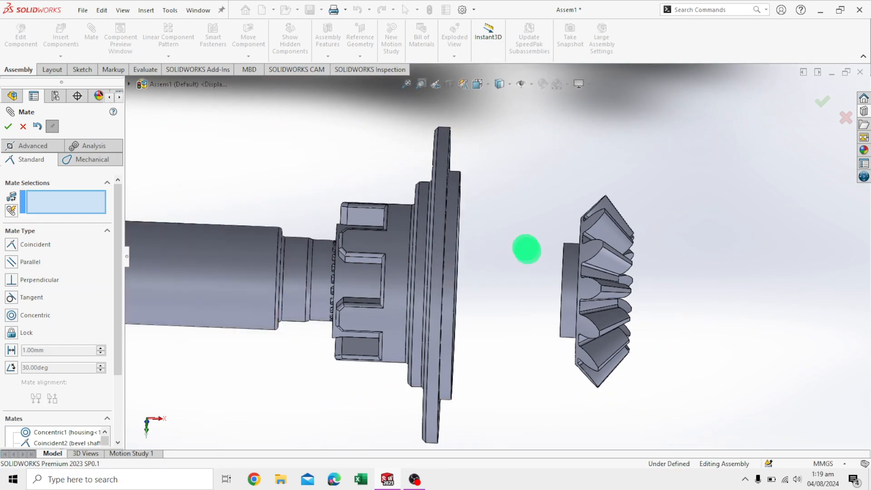
pyautogui.scroll(-6, 526, 248)
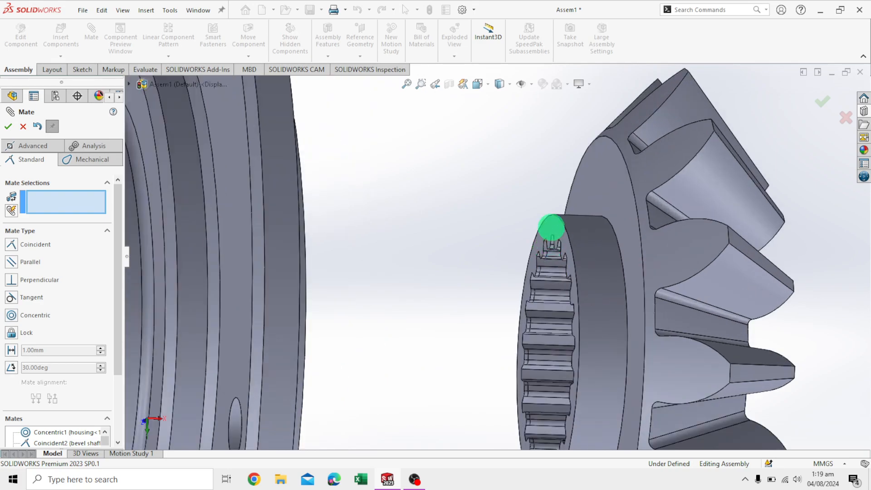
pyautogui.click(551, 228)
pyautogui.moveTo(474, 212); pyautogui.dragTo(424, 234, button='middle')
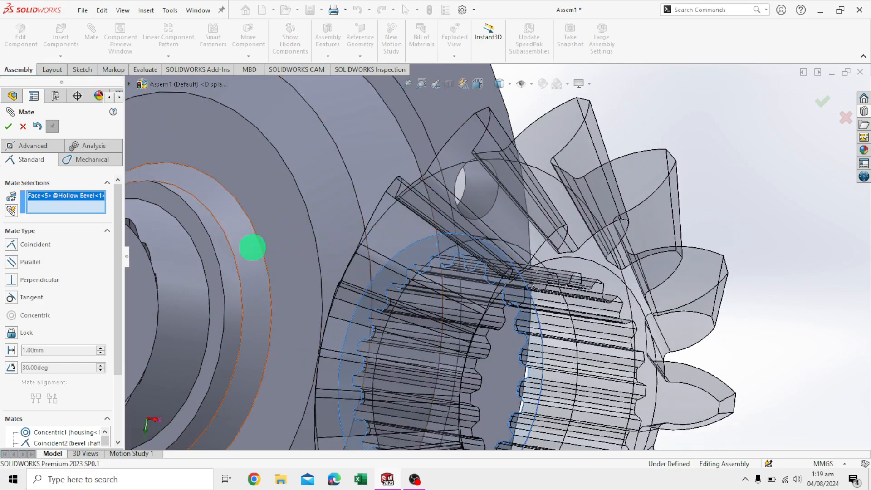
pyautogui.scroll(3, 250, 248)
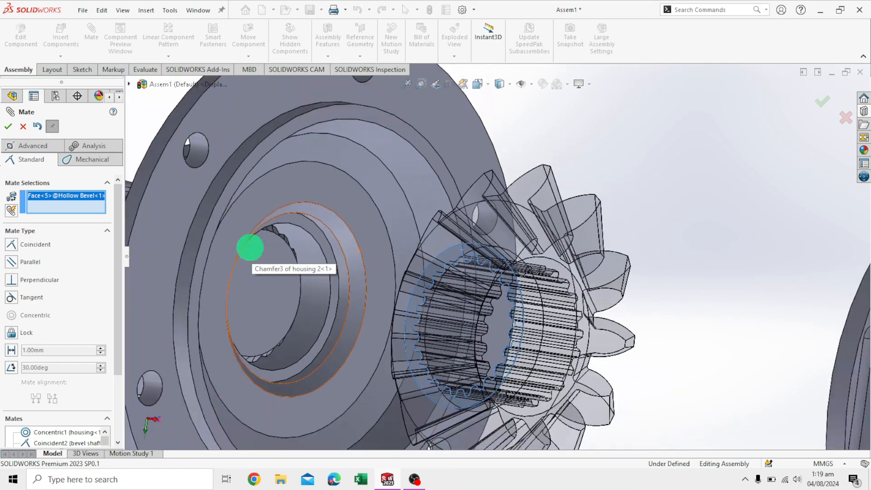
pyautogui.scroll(-3, 268, 238)
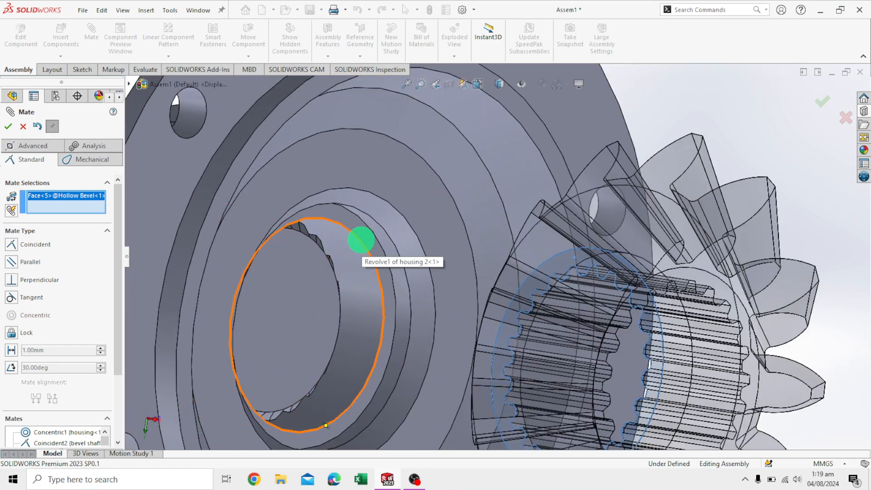
pyautogui.click(366, 240)
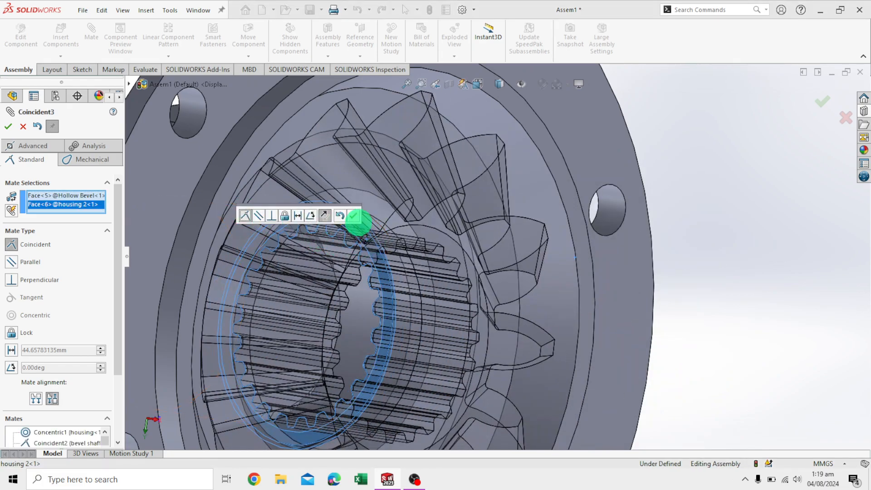
pyautogui.click(353, 216)
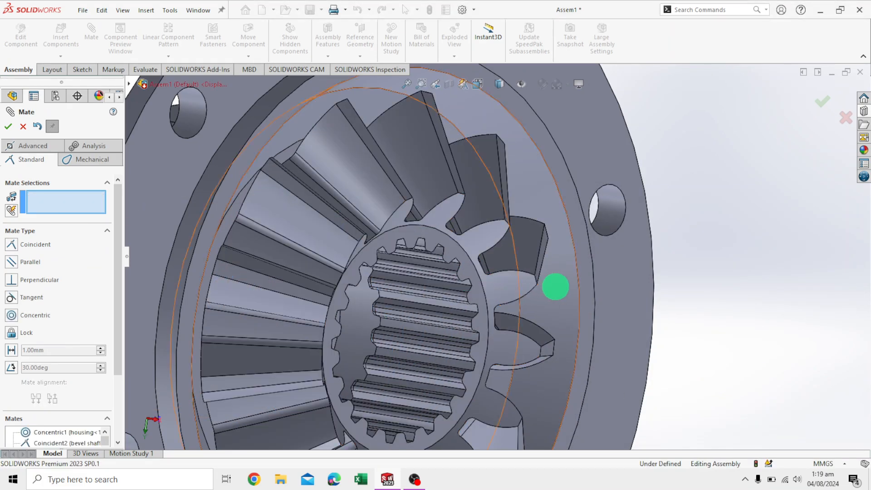
# - Slide shaft1 along its axis away from housing 2 until its inner splined end is completely outside the hub
pyautogui.scroll(2, 554, 286)
pyautogui.moveTo(688, 298); pyautogui.dragTo(693, 328, button='middle')
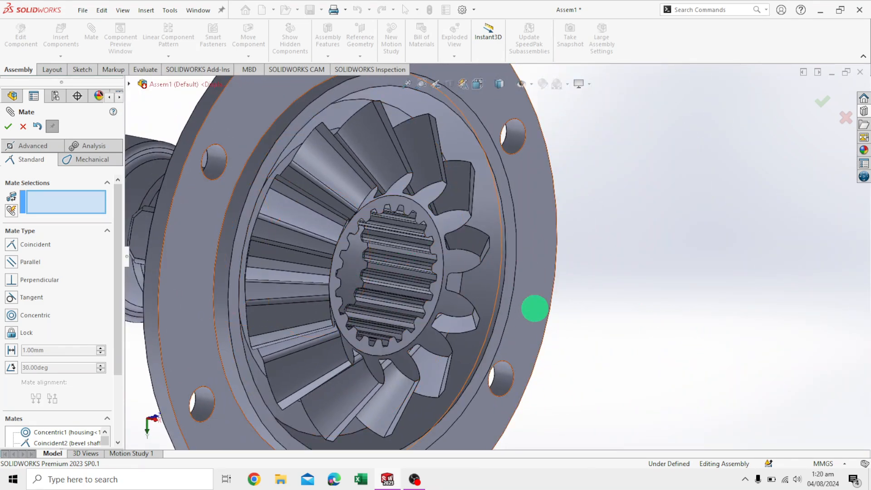
pyautogui.scroll(2, 535, 309)
pyautogui.moveTo(189, 238); pyautogui.dragTo(60, 231)
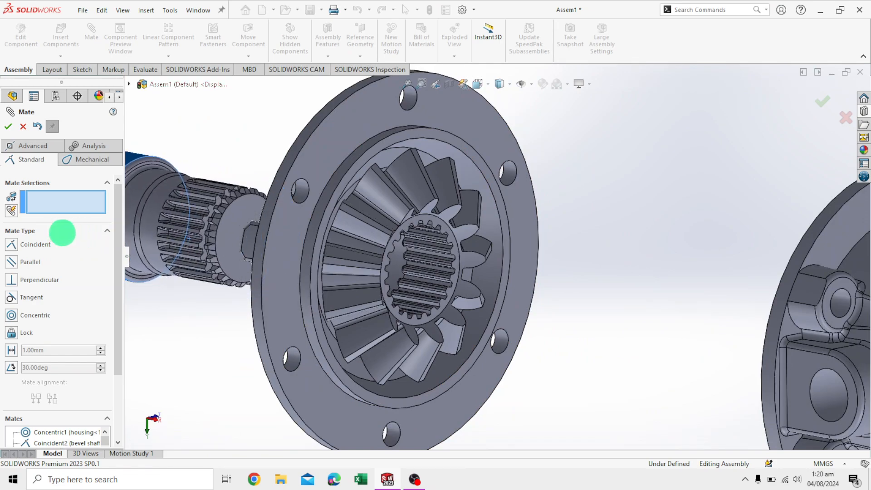
# - Add a parallel mate between shaft1's splined end face and the Hollow Bevel's front annular face around the splined bore
pyautogui.click(231, 237)
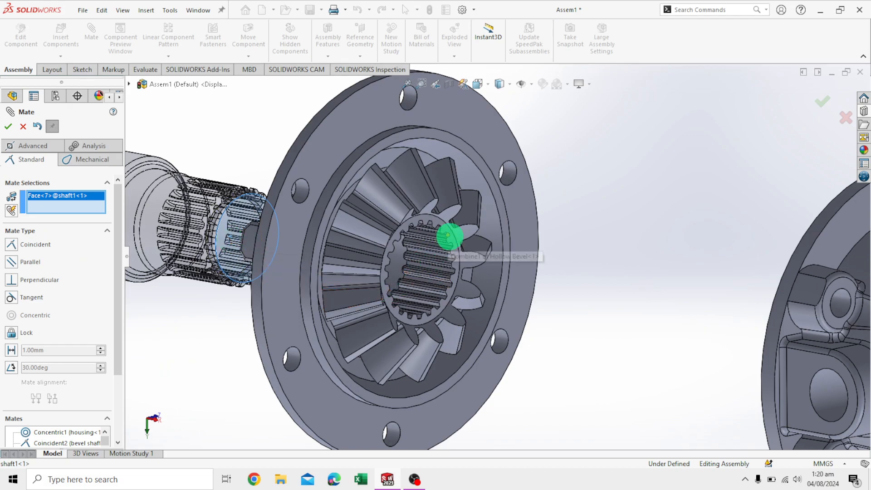
pyautogui.scroll(-5, 454, 240)
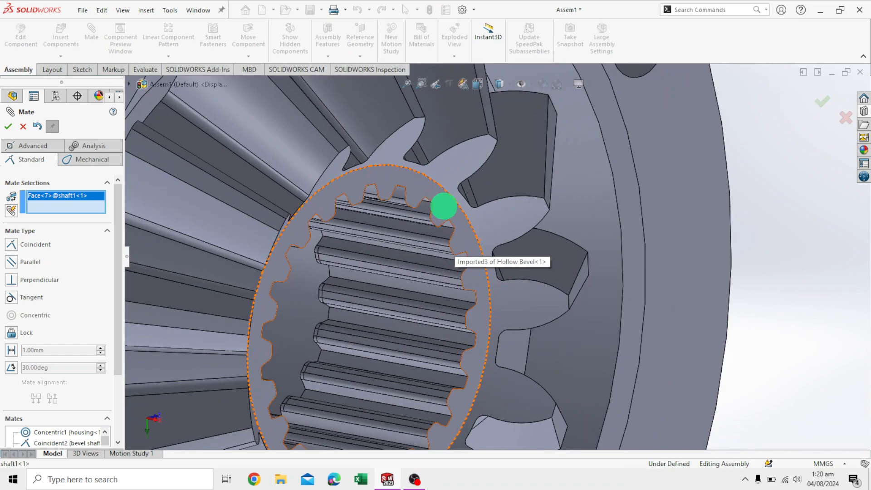
pyautogui.click(444, 207)
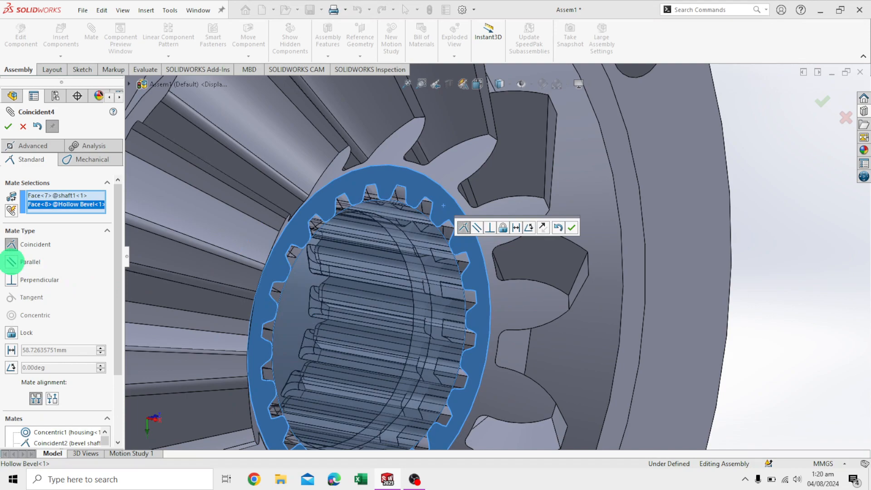
pyautogui.click(11, 262)
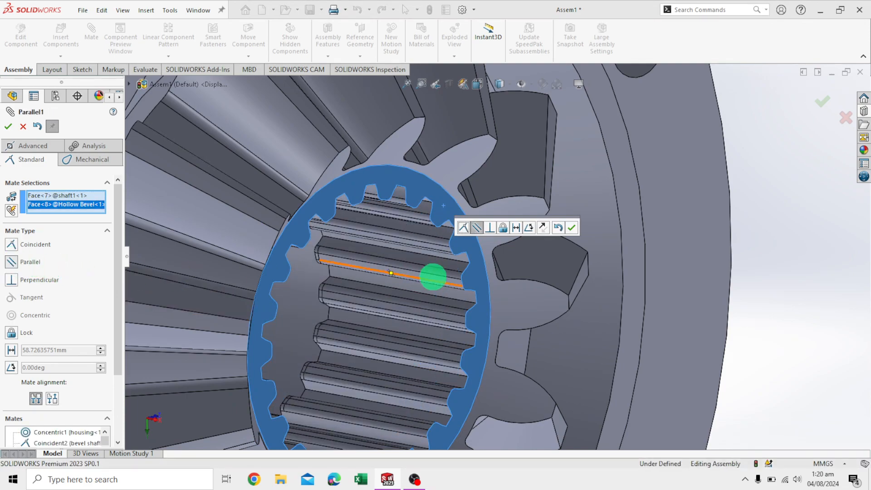
pyautogui.click(572, 228)
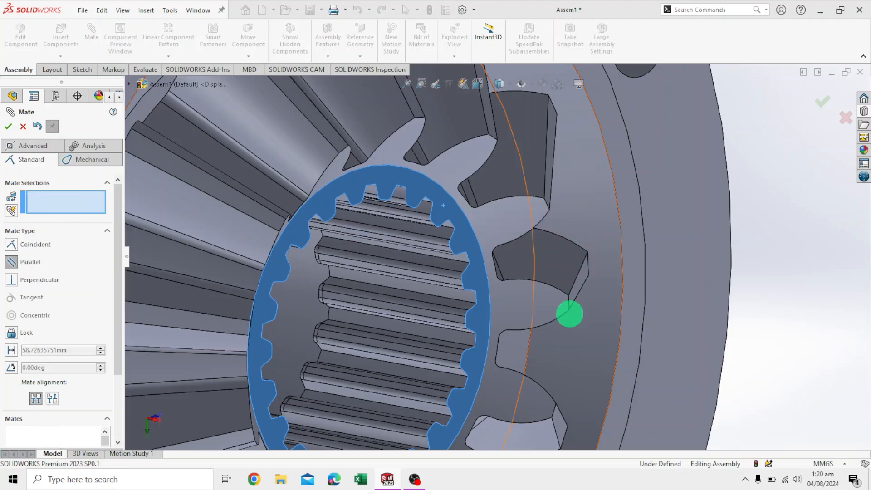
# - Delete the parallel mate between shaft1 and the Hollow Bevel
pyautogui.scroll(10, 364, 298)
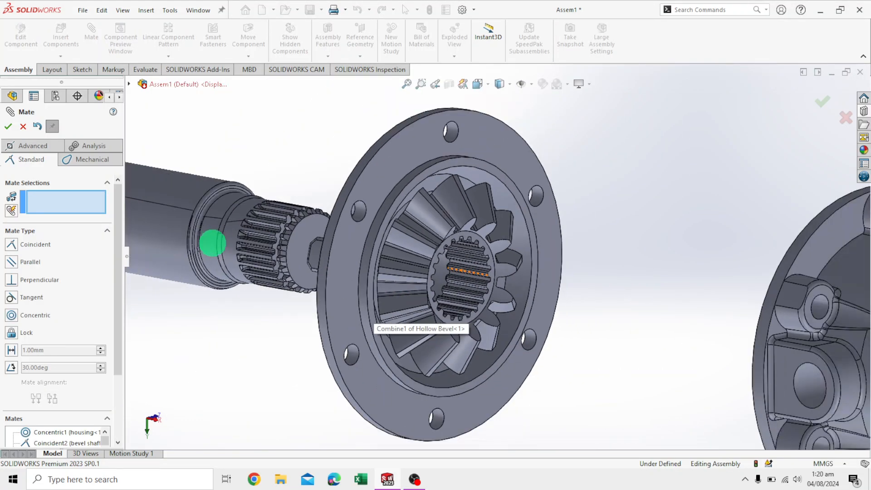
pyautogui.scroll(3, 289, 287)
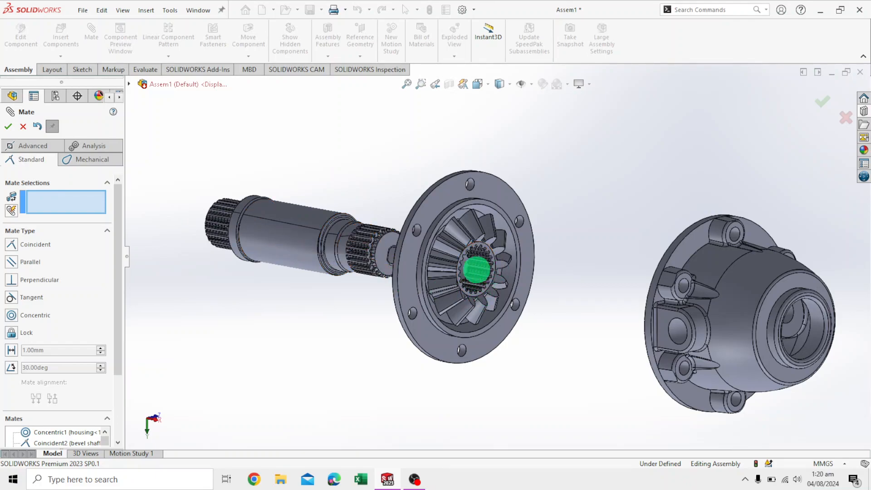
pyautogui.scroll(-3, 74, 368)
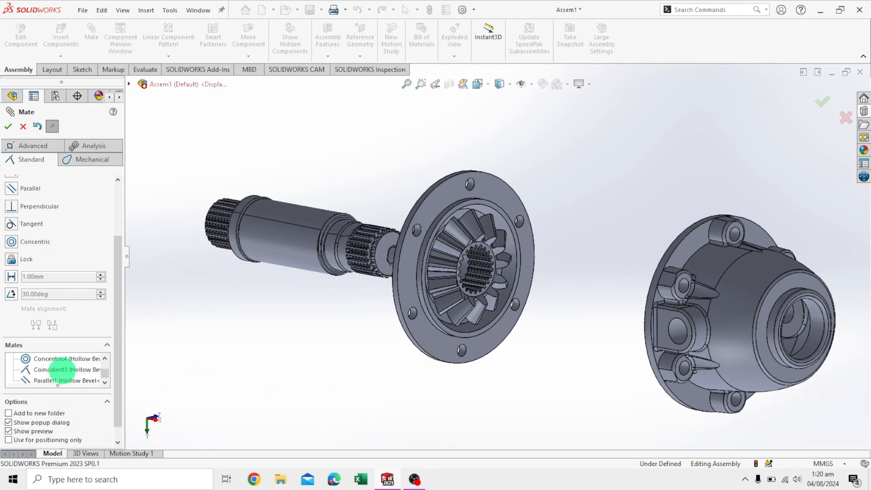
pyautogui.click(54, 381)
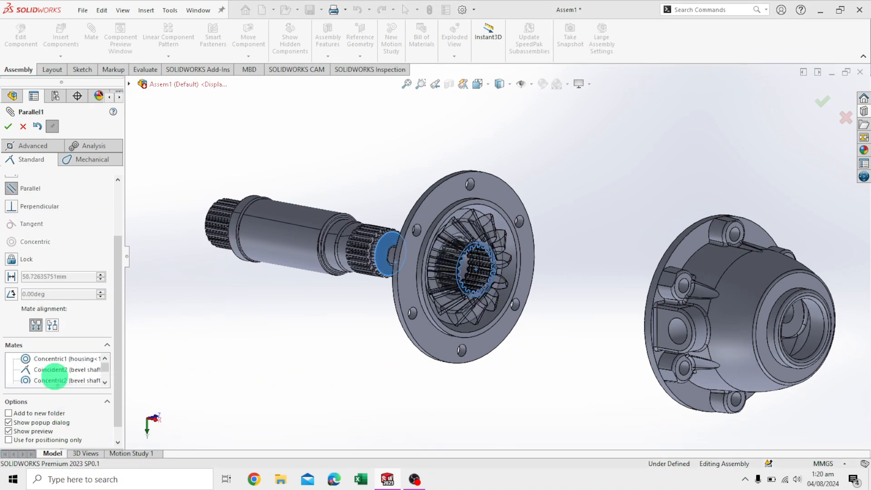
pyautogui.scroll(-3, 64, 373)
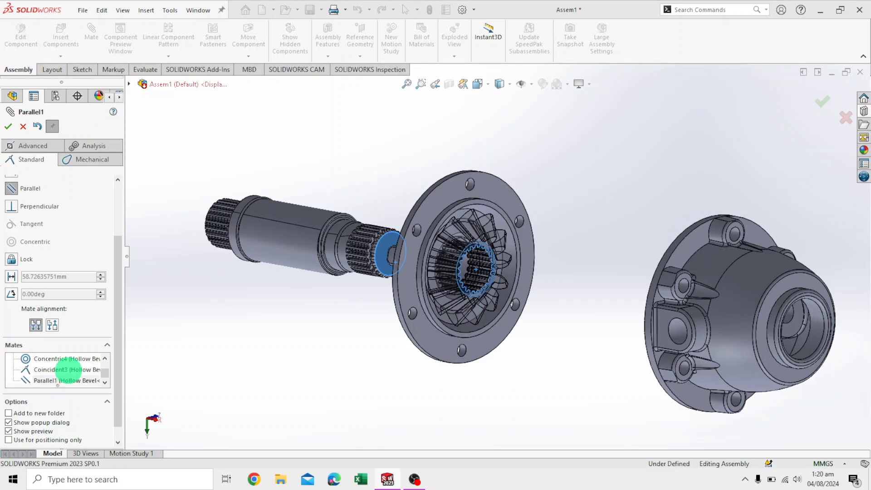
pyautogui.rightClick(78, 379)
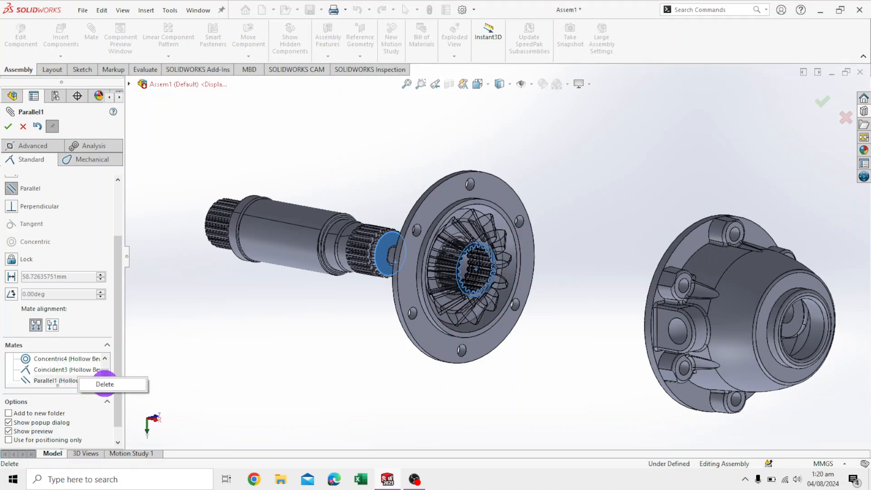
pyautogui.click(105, 384)
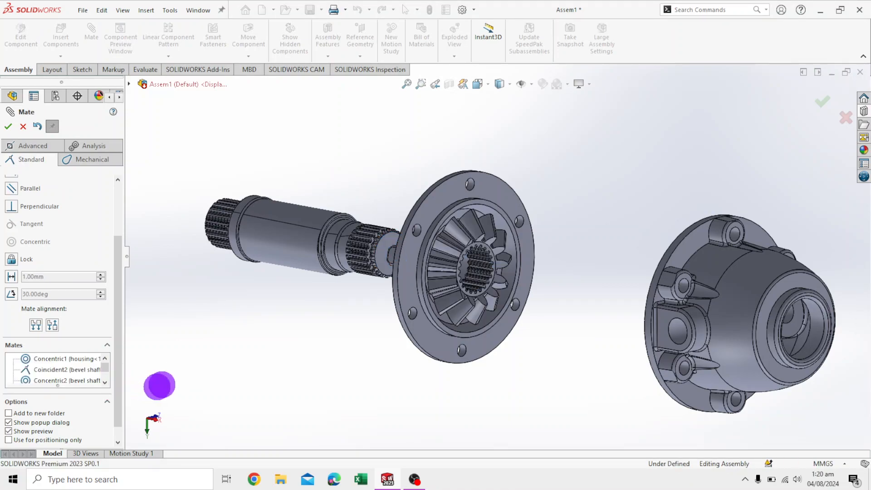
# - Add a coincident mate between shaft1's splined end face and the Hollow Bevel's front annular face around the splined bore
pyautogui.scroll(-3, 415, 253)
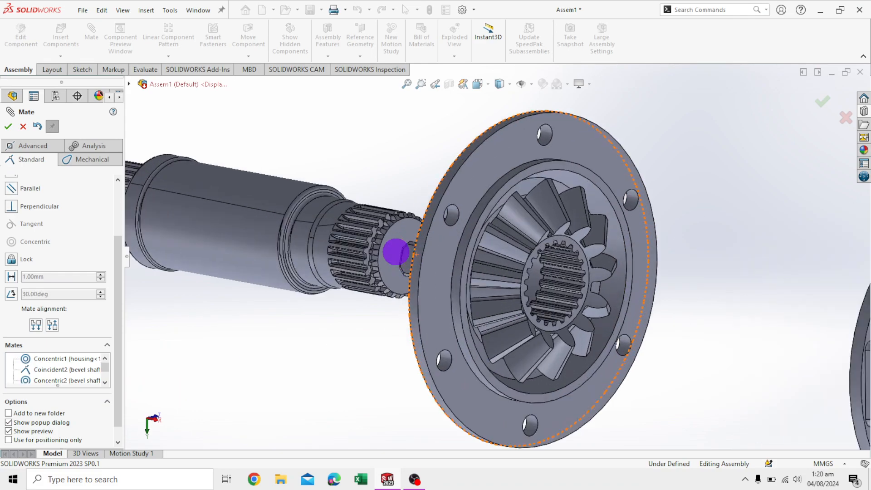
pyautogui.click(399, 251)
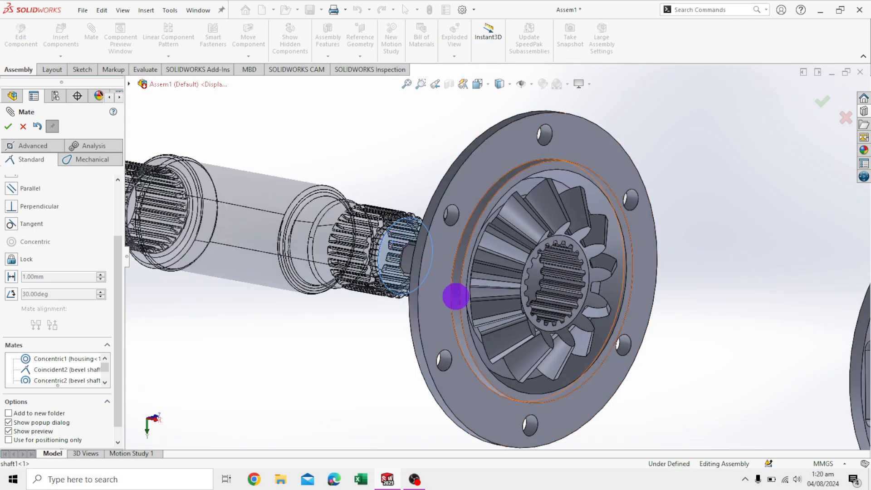
pyautogui.scroll(-3, 543, 288)
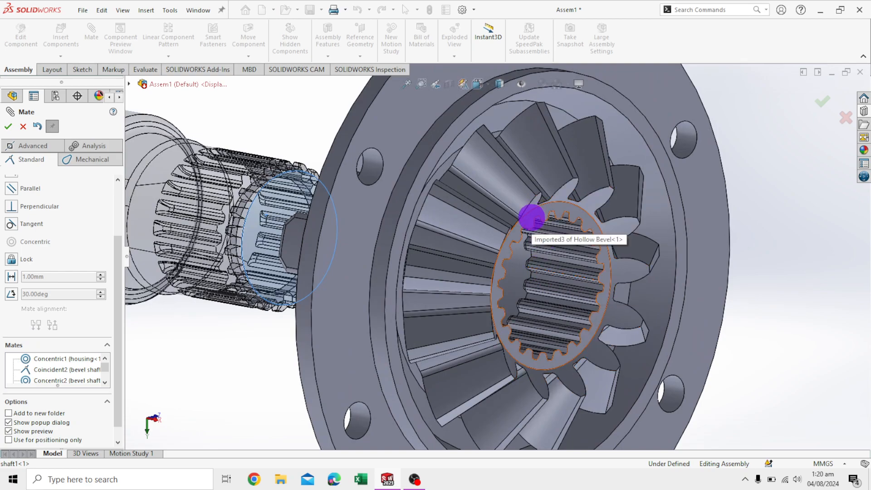
pyautogui.click(532, 220)
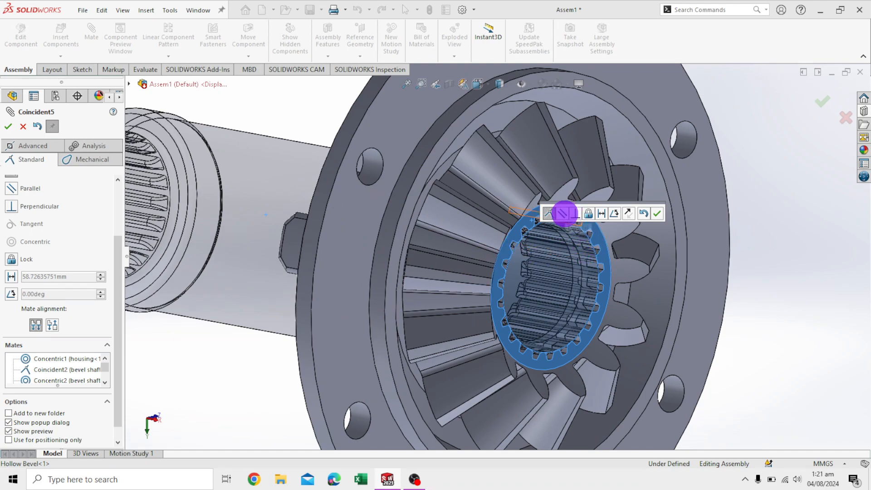
pyautogui.scroll(-2, 594, 239)
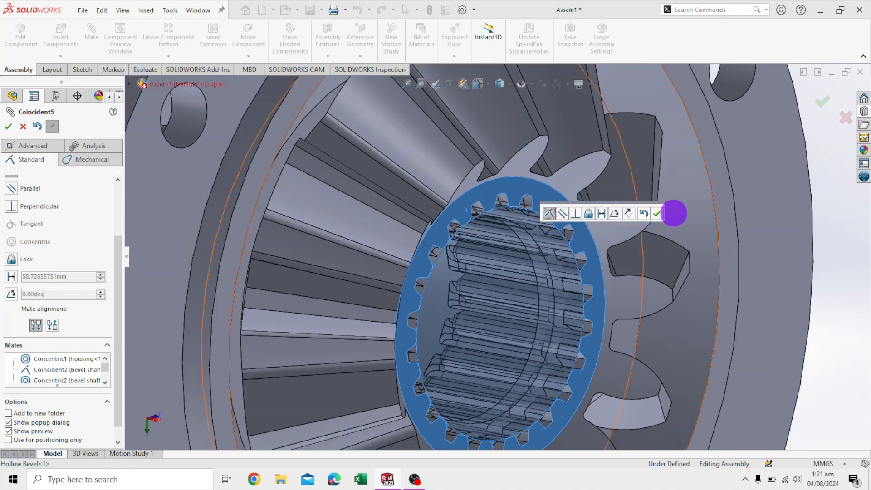
pyautogui.click(658, 213)
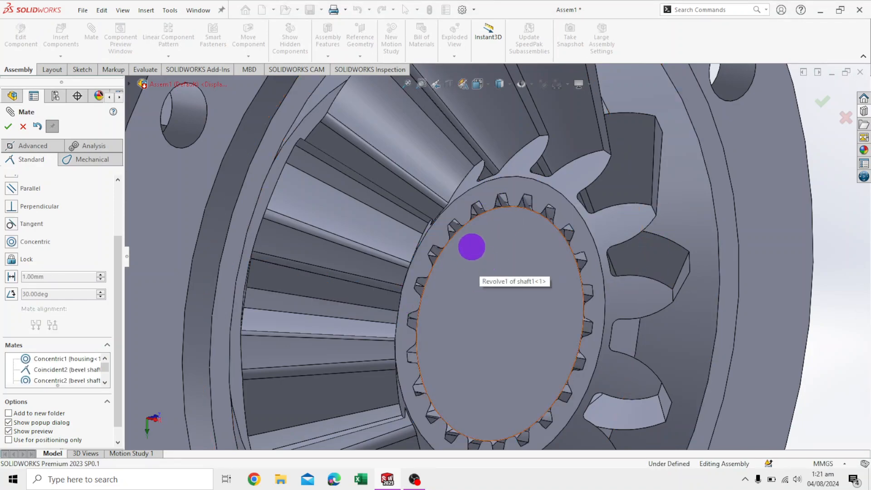
# - Test the movement of the mated shaft1, Hollow Bevel and housing 2 by moving the assembled group in the view
pyautogui.click(476, 251)
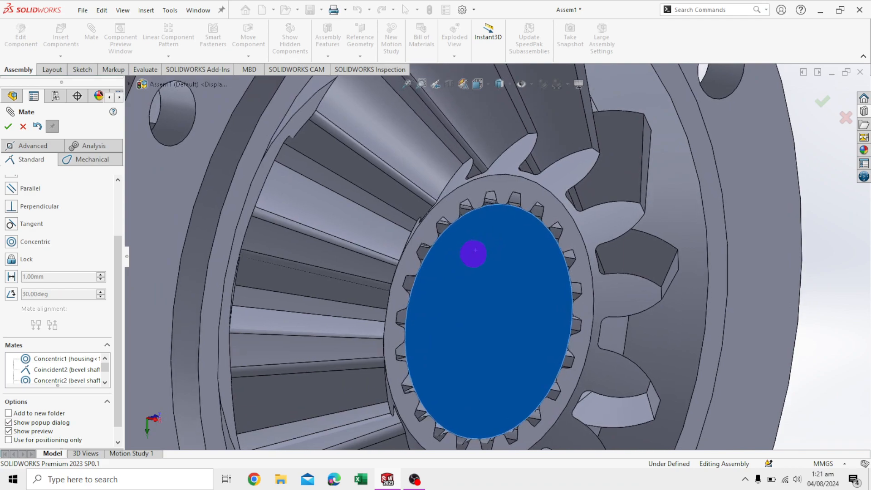
pyautogui.scroll(5, 329, 243)
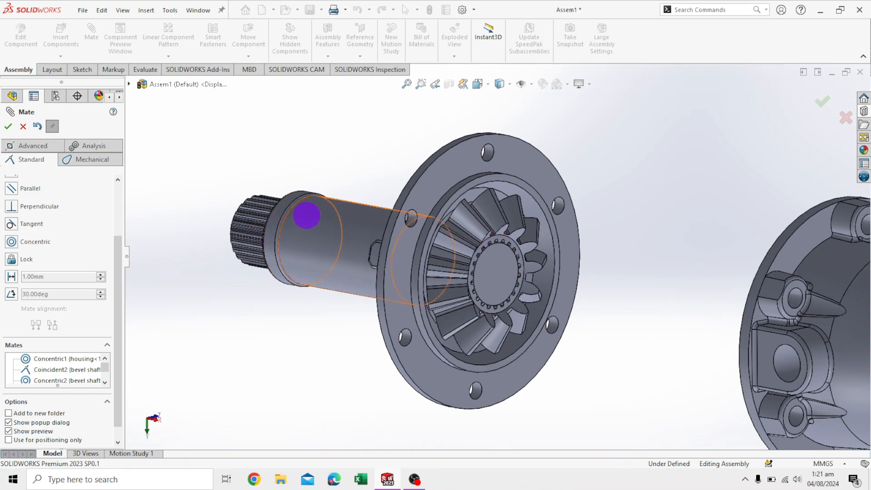
pyautogui.click(300, 232)
pyautogui.moveTo(293, 266); pyautogui.dragTo(310, 260)
pyautogui.click(488, 220)
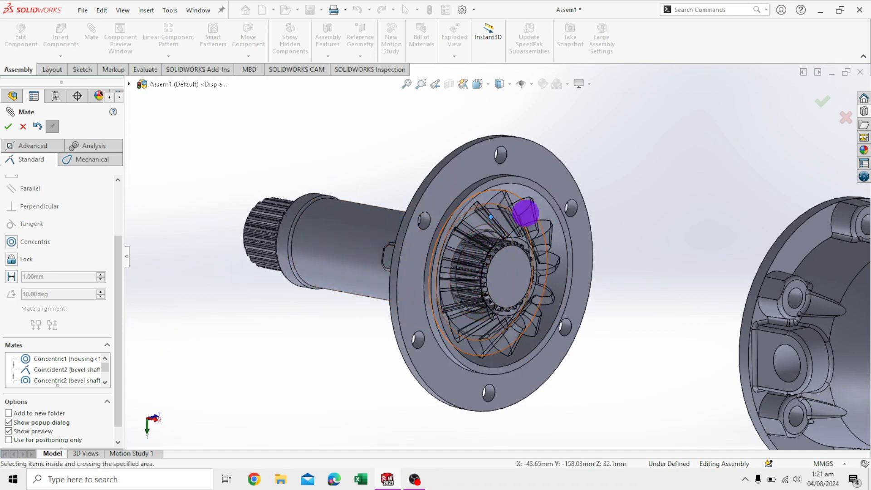
pyautogui.moveTo(529, 210)
pyautogui.mouseDown()
pyautogui.moveTo(502, 216)
pyautogui.moveTo(521, 220)
pyautogui.mouseUp()
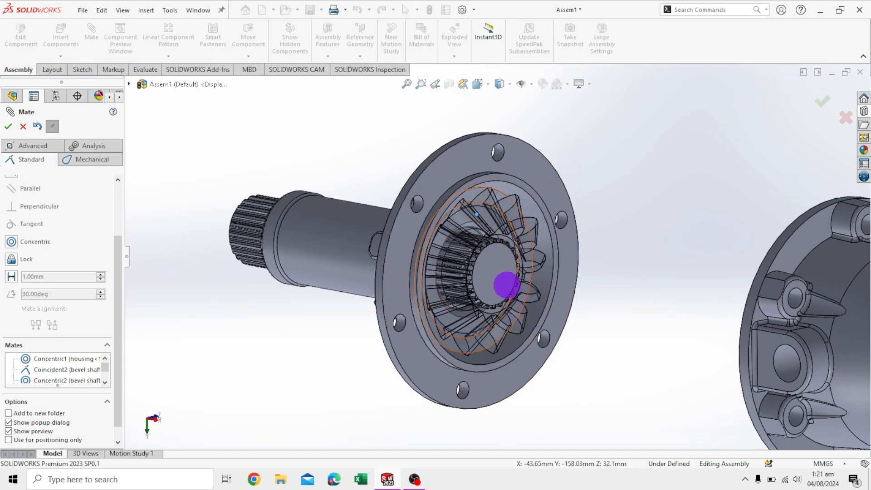
# - Turn shaft1 slightly by hand inside the Hollow Bevel's splined bore to line up the spline teeth
pyautogui.moveTo(496, 268)
pyautogui.mouseDown()
pyautogui.moveTo(489, 245)
pyautogui.moveTo(504, 263)
pyautogui.mouseUp()
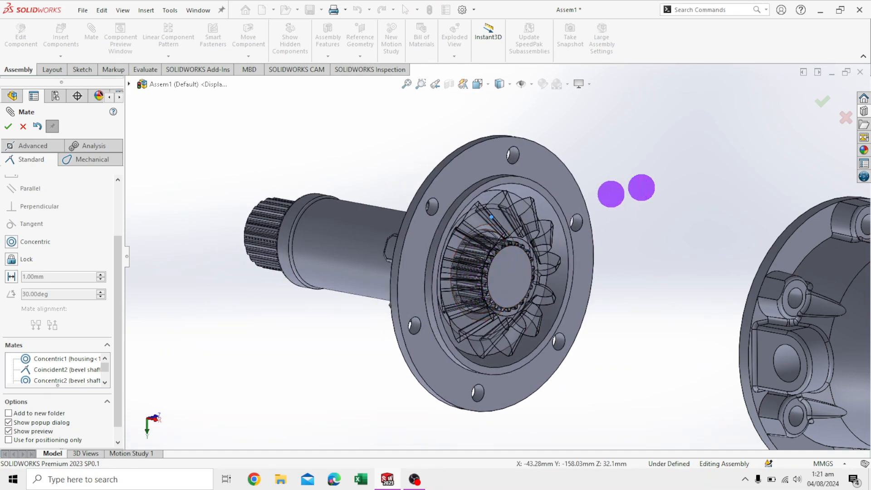
pyautogui.moveTo(571, 167); pyautogui.dragTo(541, 226, button='middle')
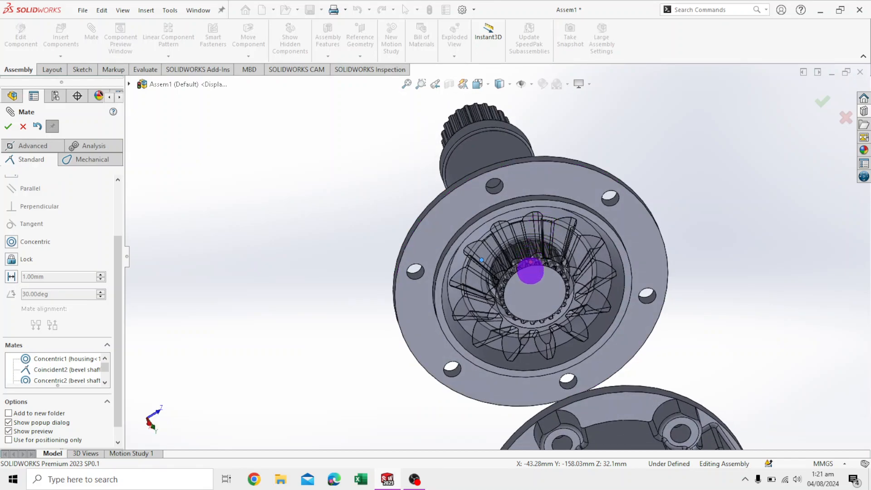
pyautogui.scroll(-5, 529, 272)
pyautogui.scroll(-6, 527, 276)
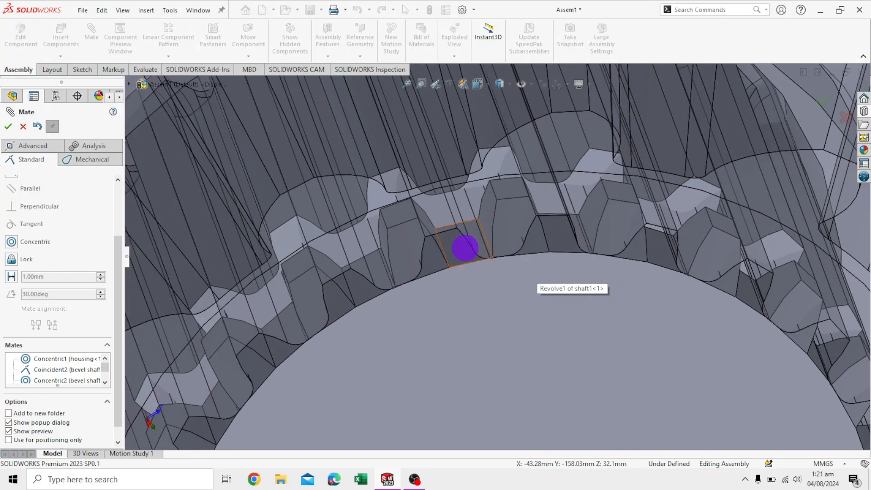
pyautogui.click(460, 300)
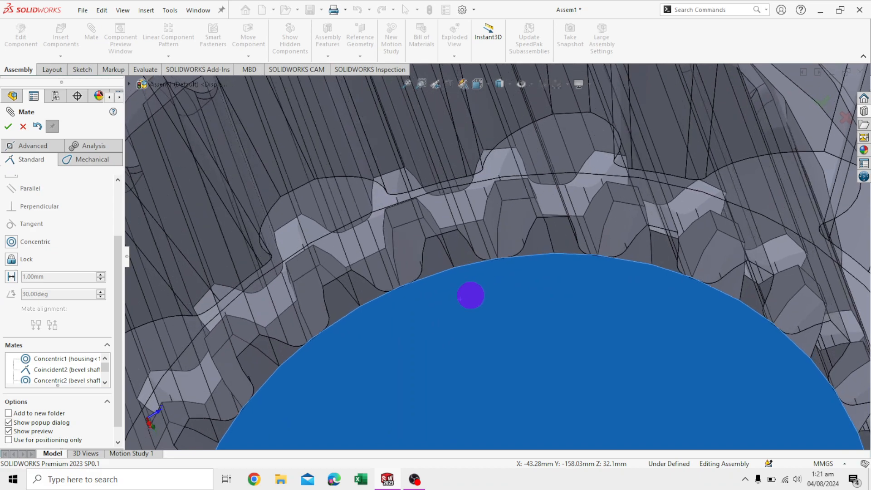
pyautogui.click(469, 296)
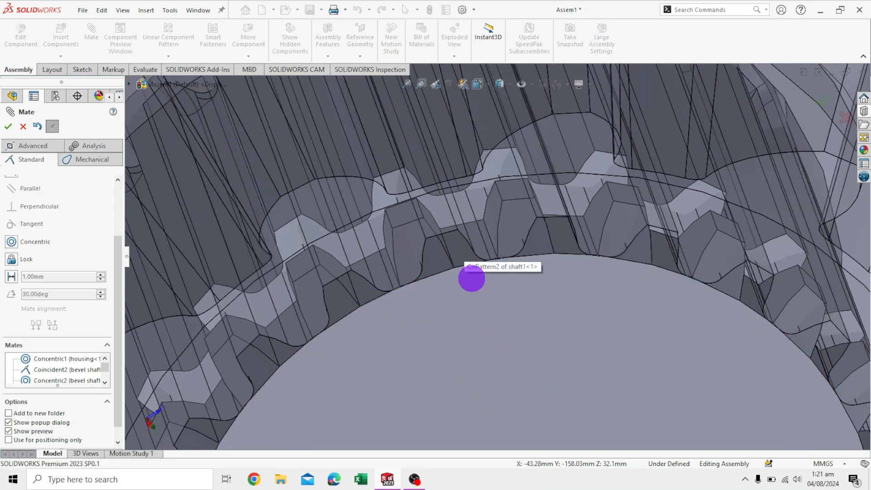
pyautogui.click(482, 306)
pyautogui.moveTo(493, 305); pyautogui.dragTo(511, 316)
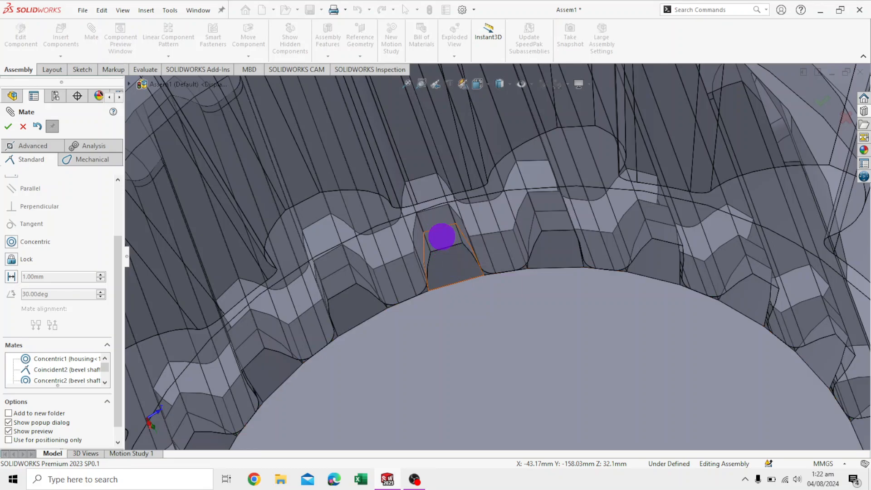
# - Try to add a coincident mate using a spline tooth face of shaft1 inside the Hollow Bevel's bore
pyautogui.click(443, 238)
pyautogui.click(461, 311)
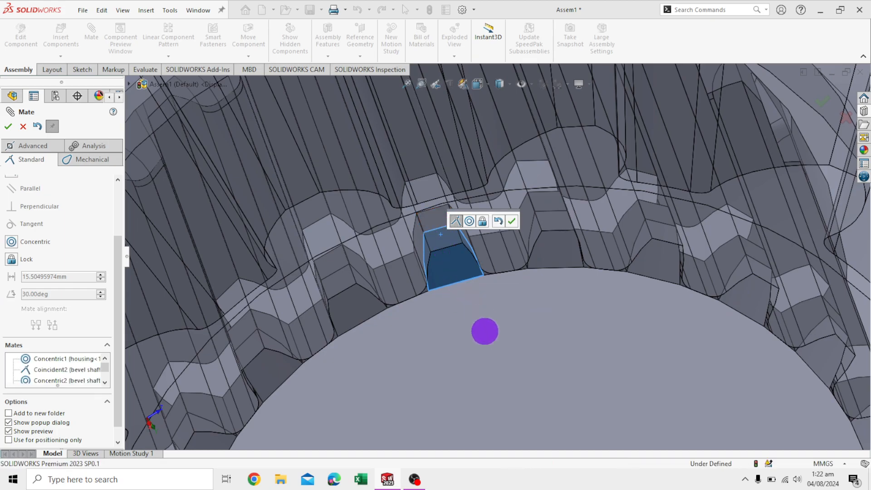
pyautogui.scroll(5, 476, 317)
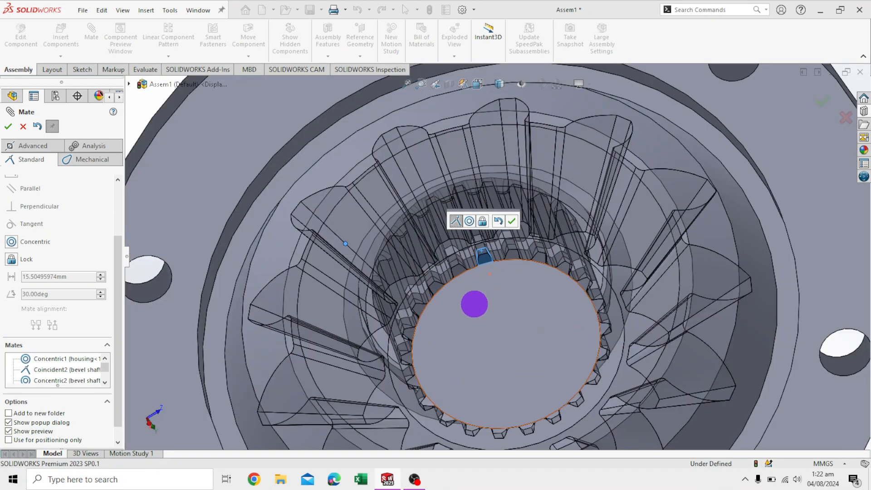
pyautogui.scroll(2, 474, 304)
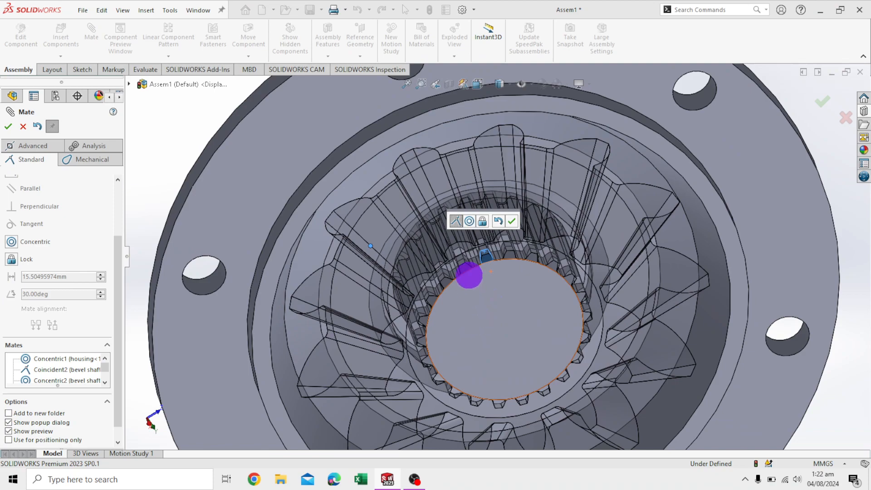
pyautogui.click(510, 221)
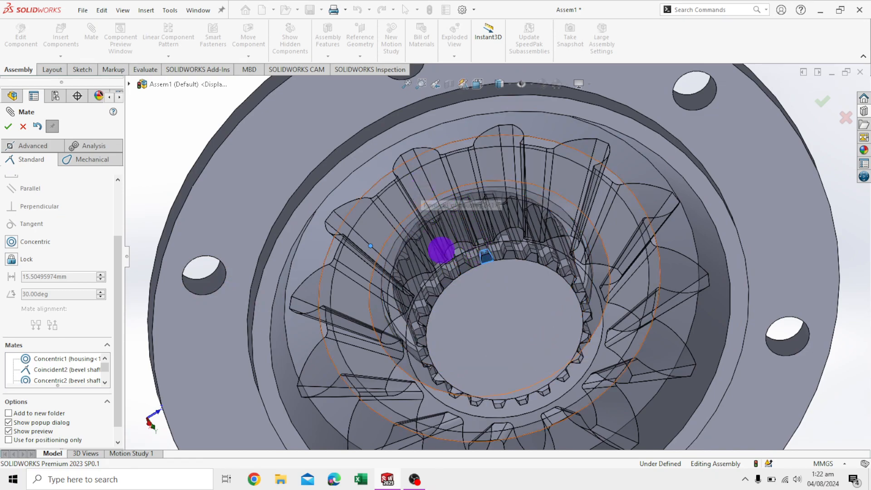
# - Review the faces used in the Hollow Bevel's coincident mates with shaft1 and with housing 2
pyautogui.scroll(5, 486, 312)
pyautogui.moveTo(744, 212); pyautogui.dragTo(628, 252, button='middle')
pyautogui.click(429, 165)
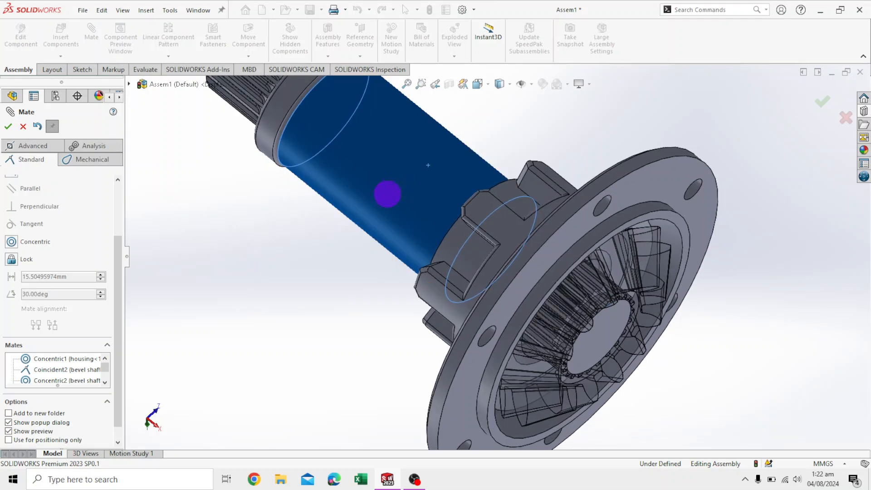
pyautogui.press('Escape')
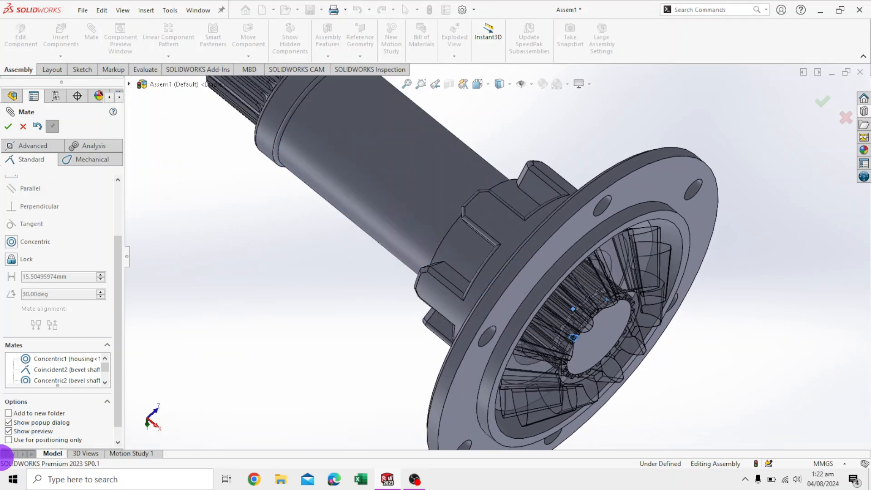
pyautogui.scroll(-1, 57, 359)
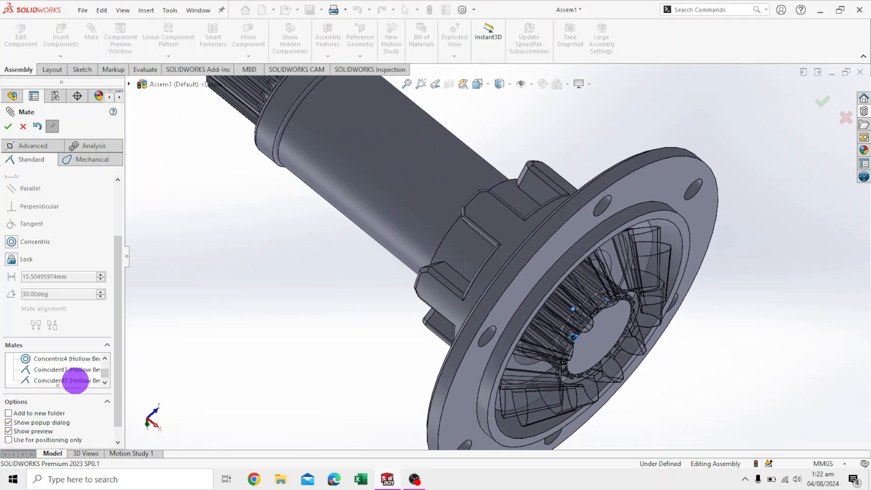
pyautogui.click(75, 380)
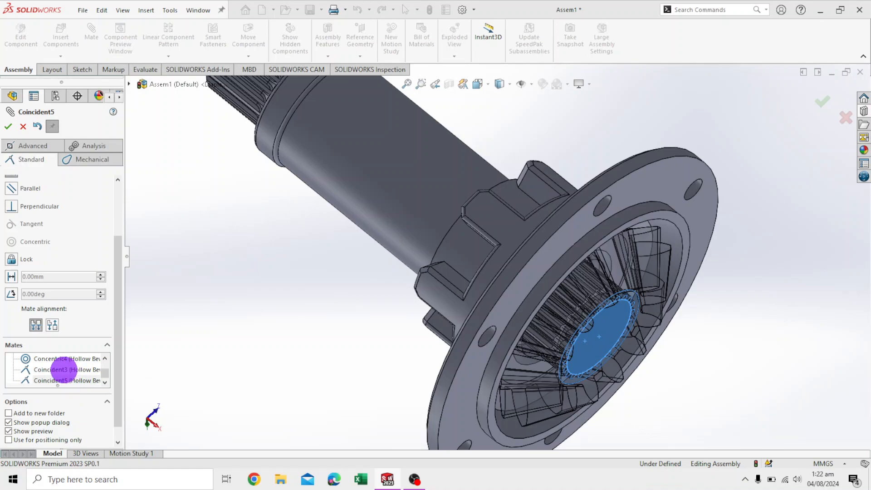
pyautogui.click(63, 370)
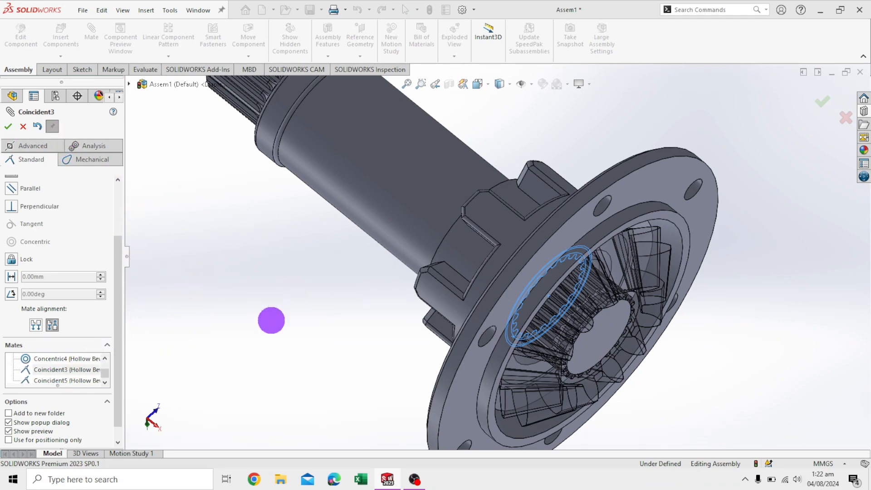
pyautogui.moveTo(713, 302); pyautogui.dragTo(693, 253, button='middle')
pyautogui.scroll(3, 87, 247)
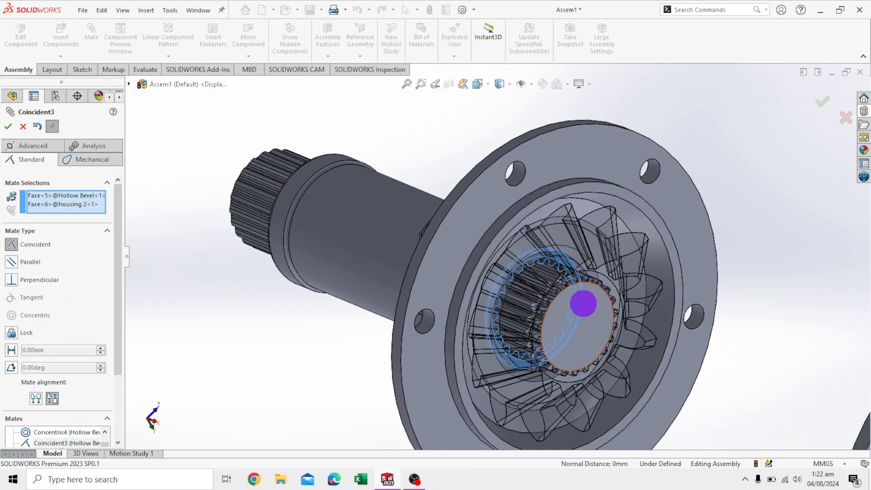
pyautogui.scroll(-3, 78, 301)
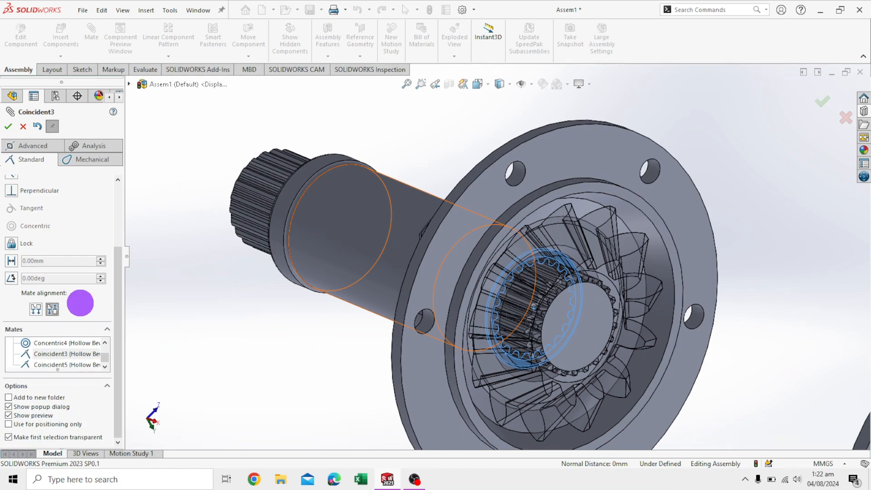
pyautogui.scroll(3, 80, 303)
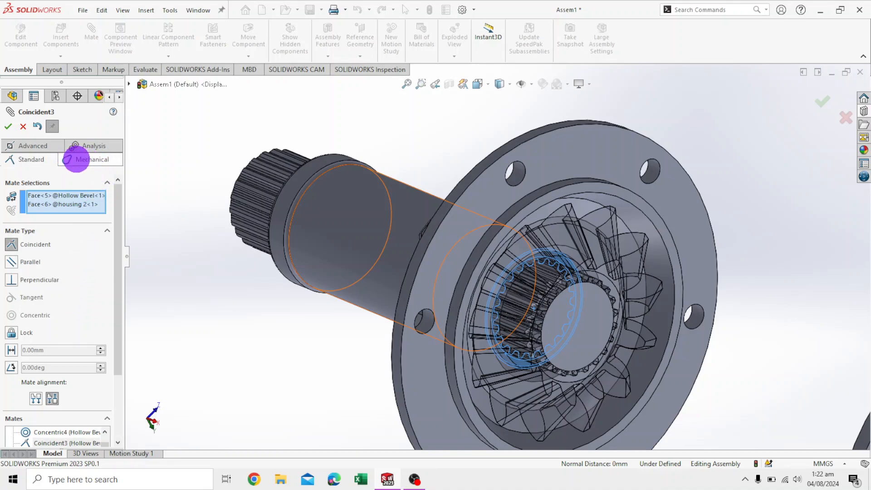
# - Check the mechanical mate types offered for the Hollow Bevel and housing 2 faces, and return to the standard mates
pyautogui.click(81, 159)
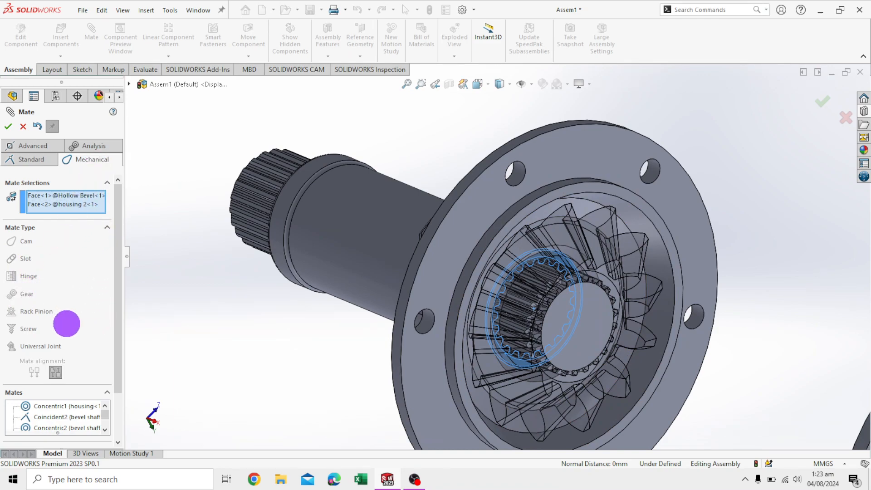
pyautogui.scroll(-3, 66, 324)
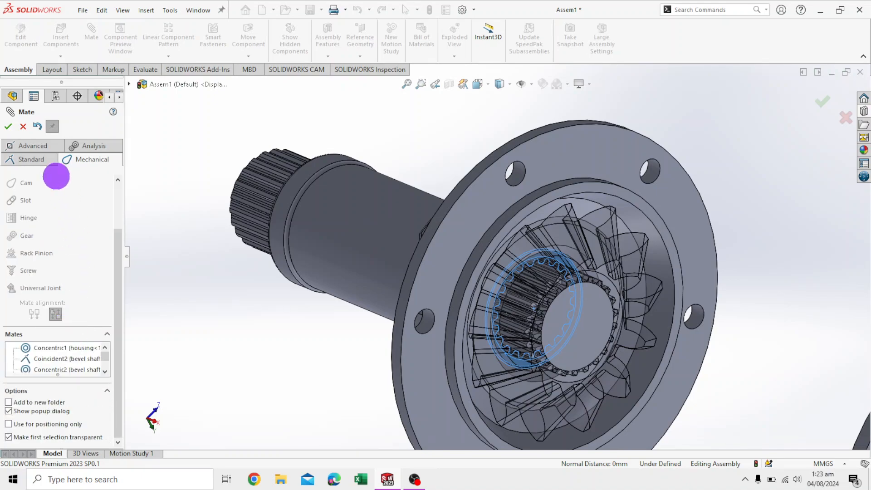
pyautogui.click(32, 161)
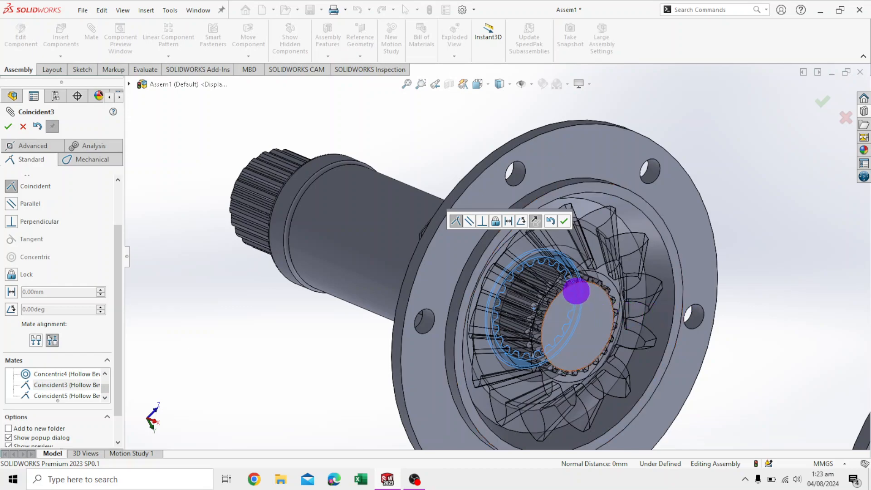
# - Remove both face selections from the coincident mate between the Hollow Bevel and housing 2
pyautogui.scroll(-5, 576, 291)
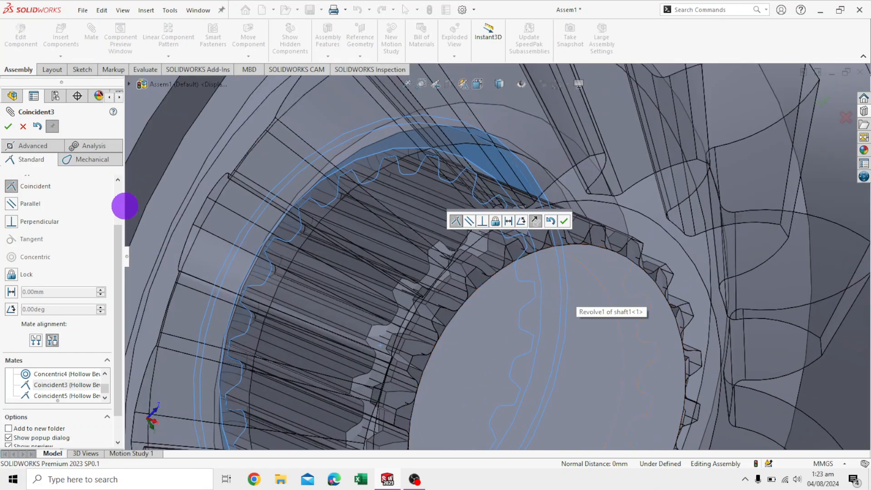
pyautogui.scroll(3, 84, 236)
pyautogui.rightClick(82, 205)
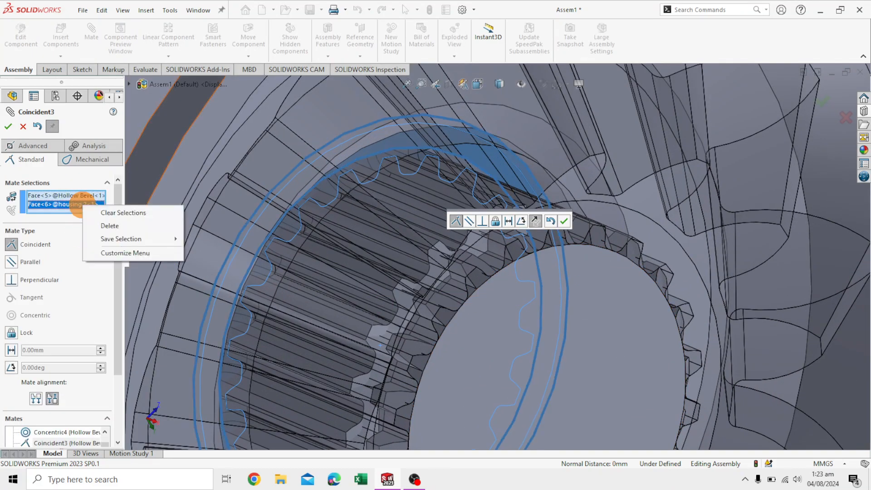
pyautogui.click(85, 204)
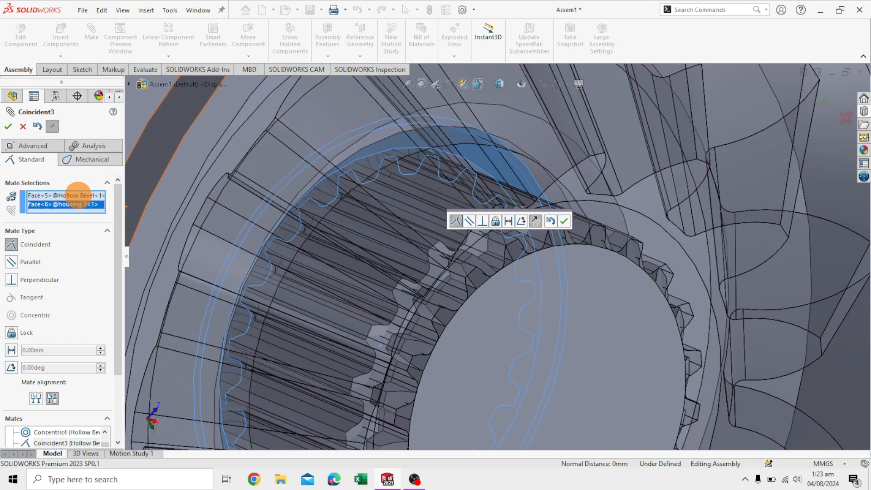
pyautogui.press('Delete')
pyautogui.rightClick(75, 194)
pyautogui.click(113, 218)
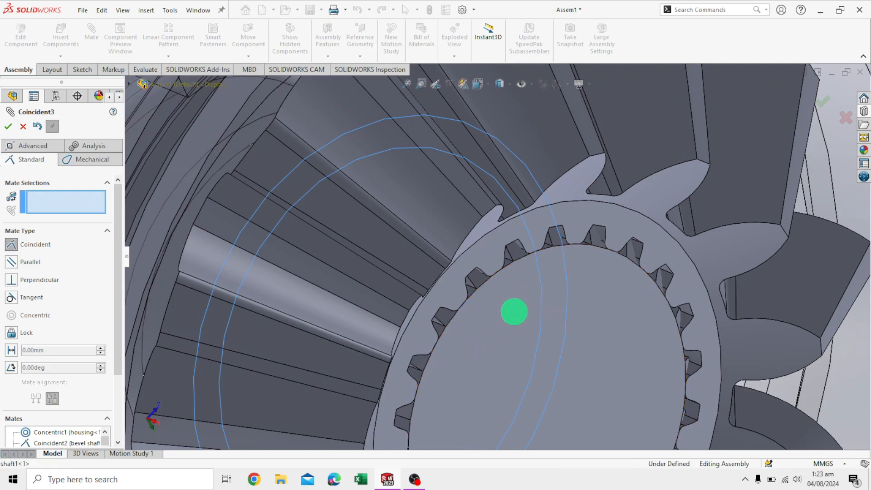
# - Try to pick shaft1's splined end face as a reference for the coincident mate being edited
pyautogui.click(515, 309)
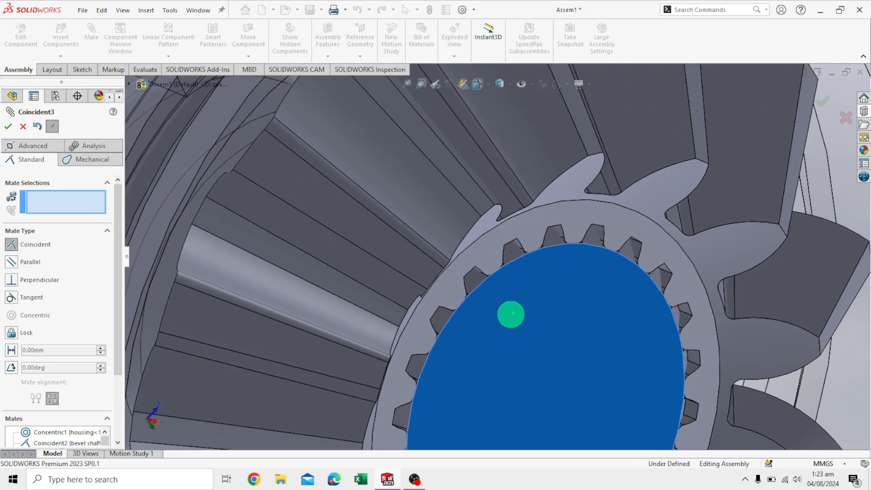
pyautogui.keyDown('ctrl'); pyautogui.moveTo(510, 318); pyautogui.dragTo(512, 318, button='middle'); pyautogui.keyUp('ctrl')
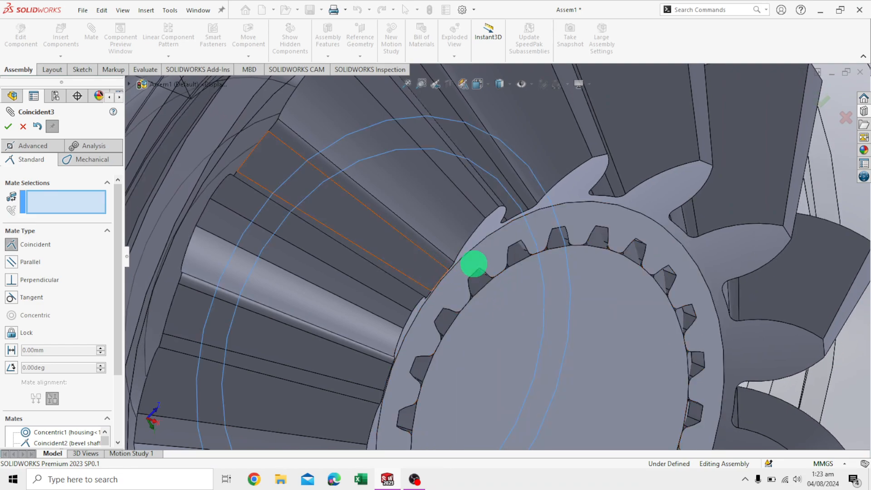
pyautogui.scroll(-2, 512, 276)
pyautogui.scroll(-2, 512, 276)
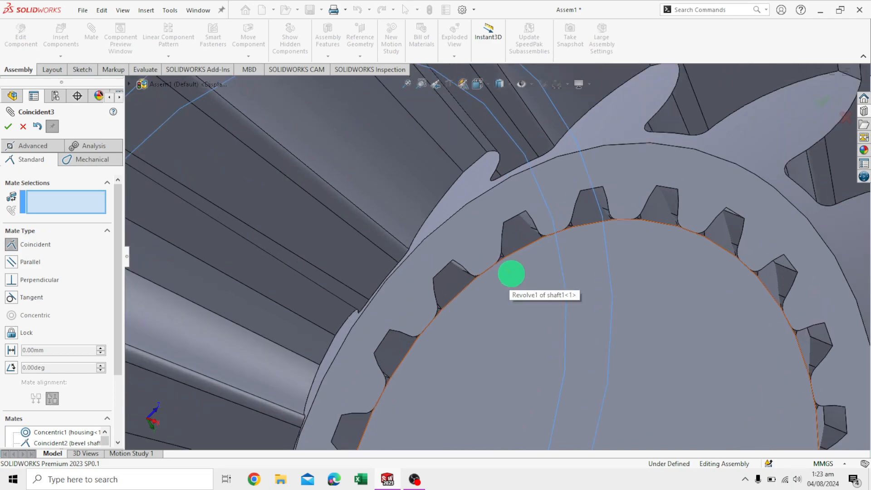
pyautogui.click(531, 287)
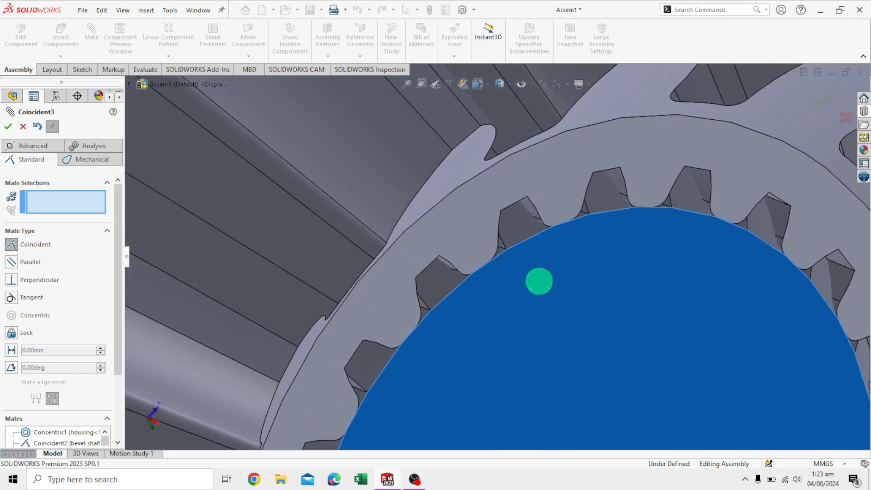
pyautogui.moveTo(548, 281); pyautogui.dragTo(554, 271, button='middle')
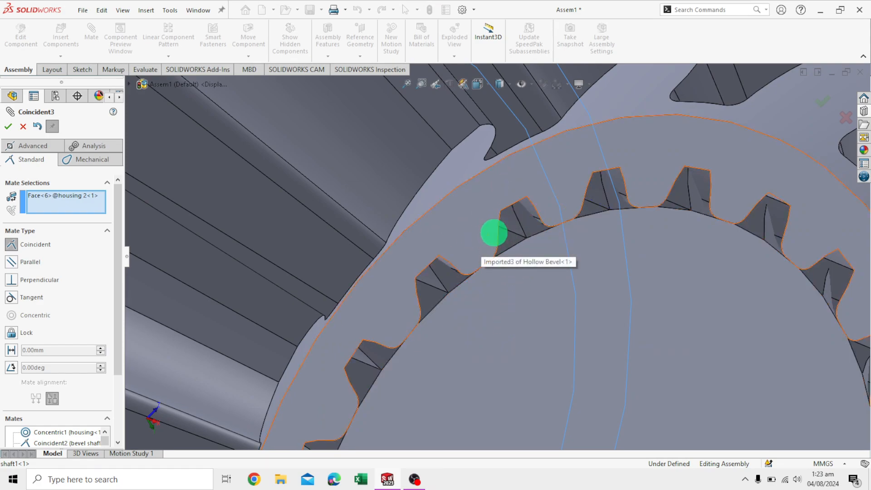
# - Try to pick a side face of one of the Hollow Bevel's internal spline grooves as a reference for the coincident mate being edited
pyautogui.scroll(5, 510, 334)
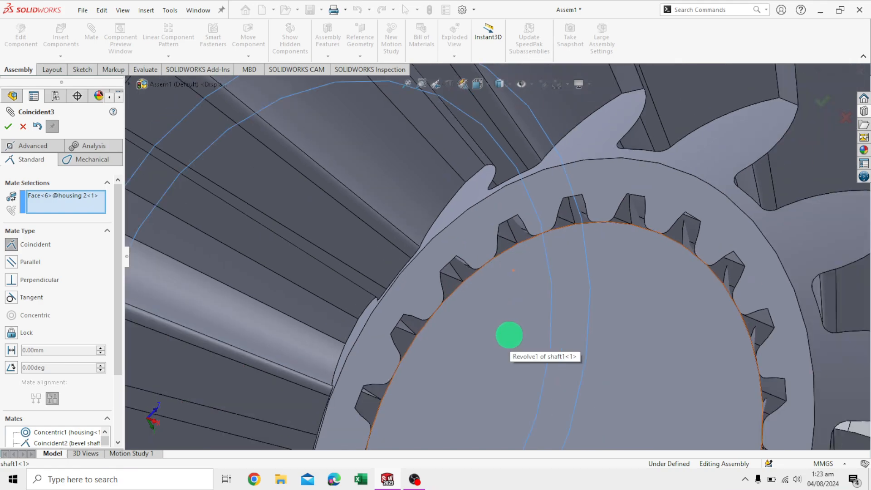
pyautogui.scroll(5, 508, 335)
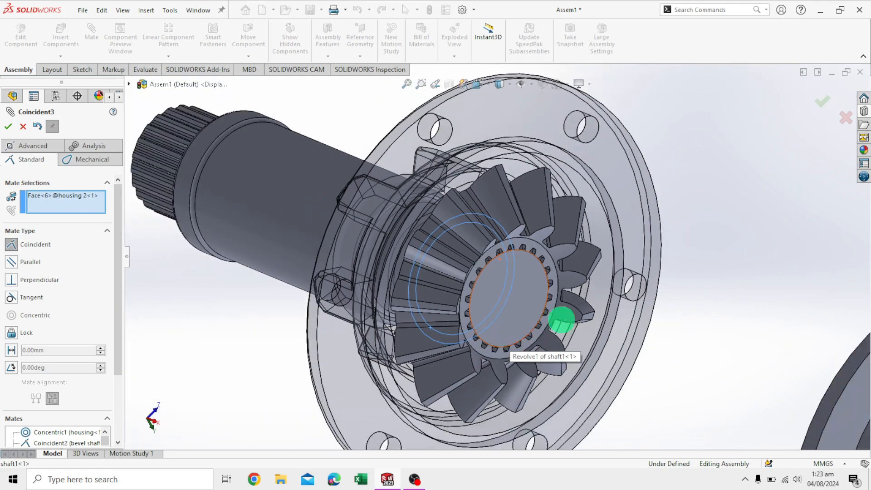
pyautogui.moveTo(733, 241); pyautogui.dragTo(680, 249, button='middle')
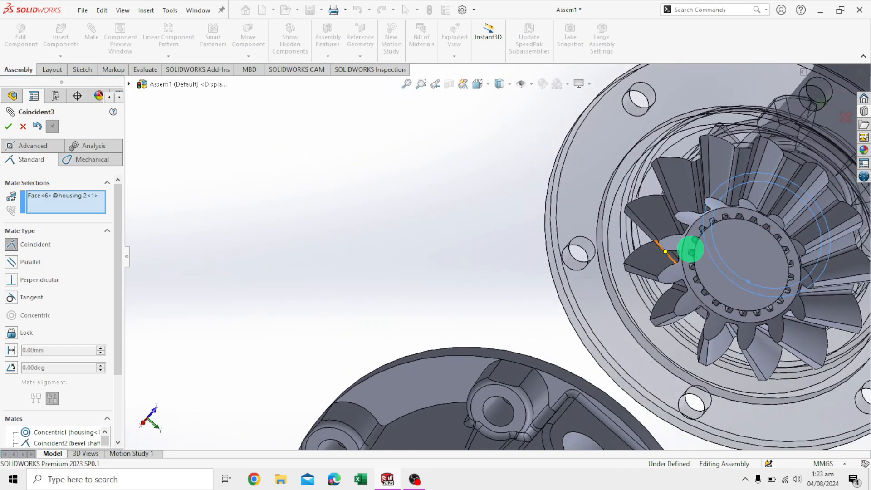
pyautogui.scroll(-4, 692, 234)
pyautogui.scroll(-10, 692, 234)
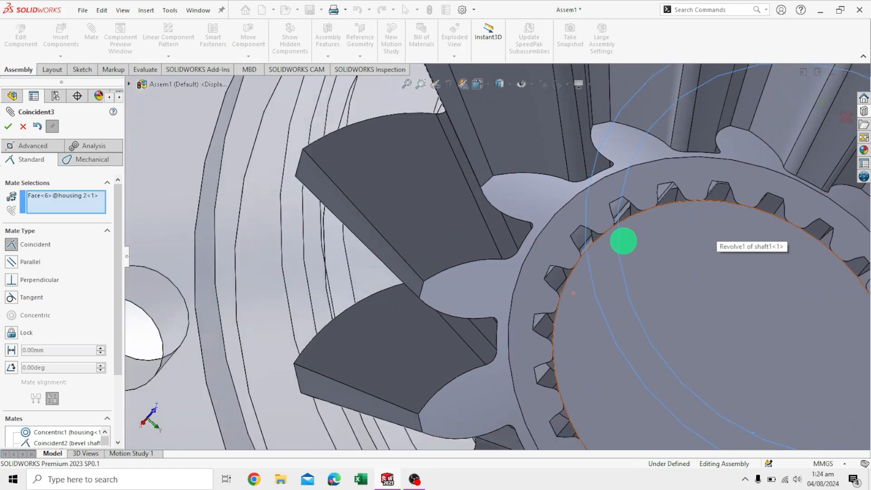
pyautogui.scroll(-3, 604, 209)
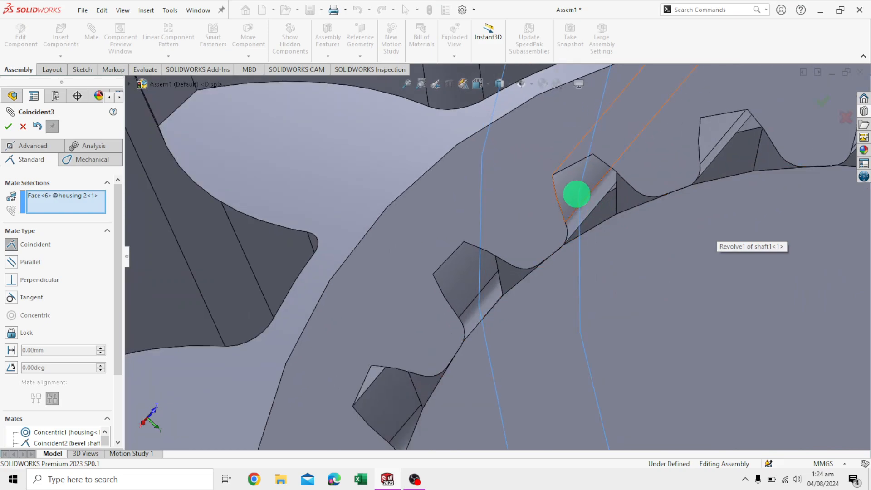
pyautogui.click(570, 187)
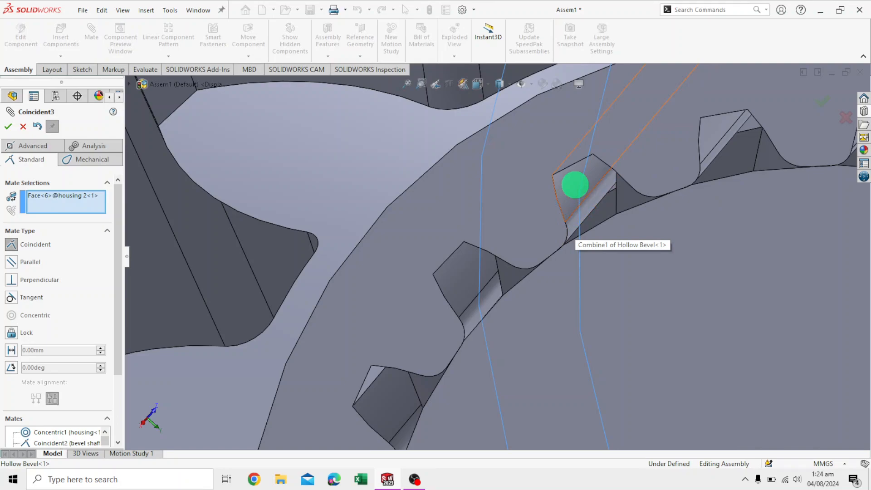
pyautogui.click(575, 185)
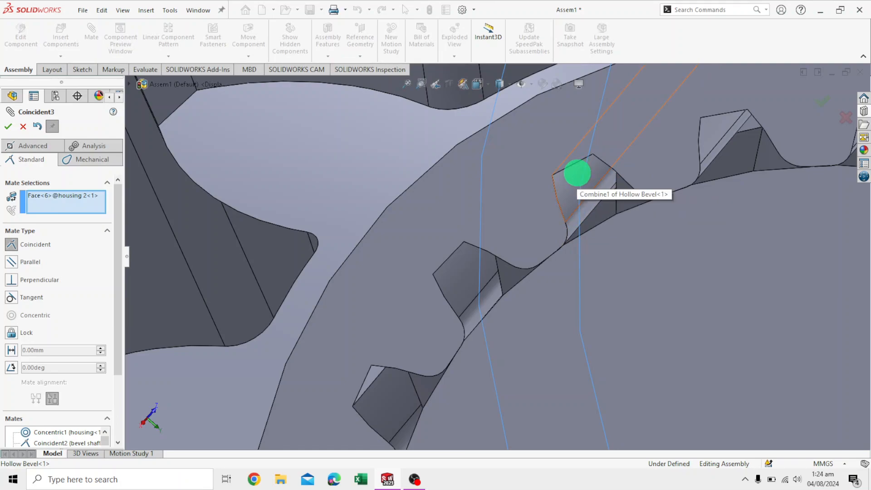
pyautogui.click(577, 173)
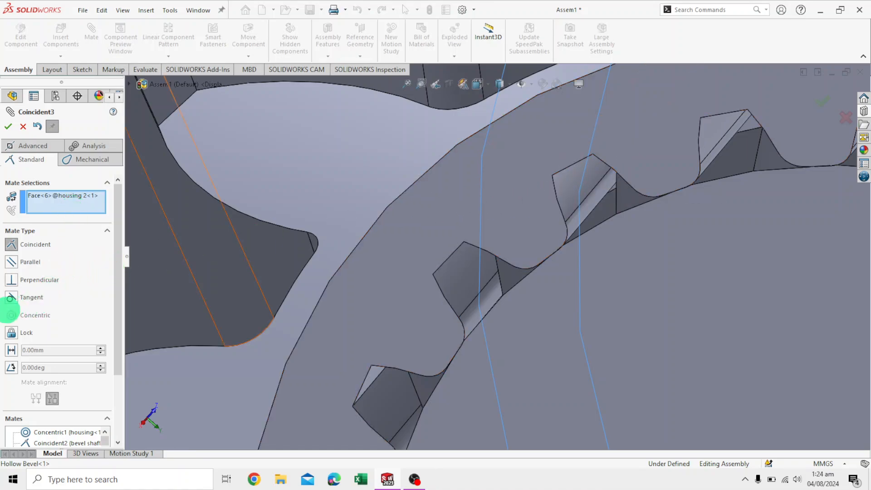
# - Try to change the coincident mate being edited to a Lock mate with another component, and abandon the edit
pyautogui.click(11, 332)
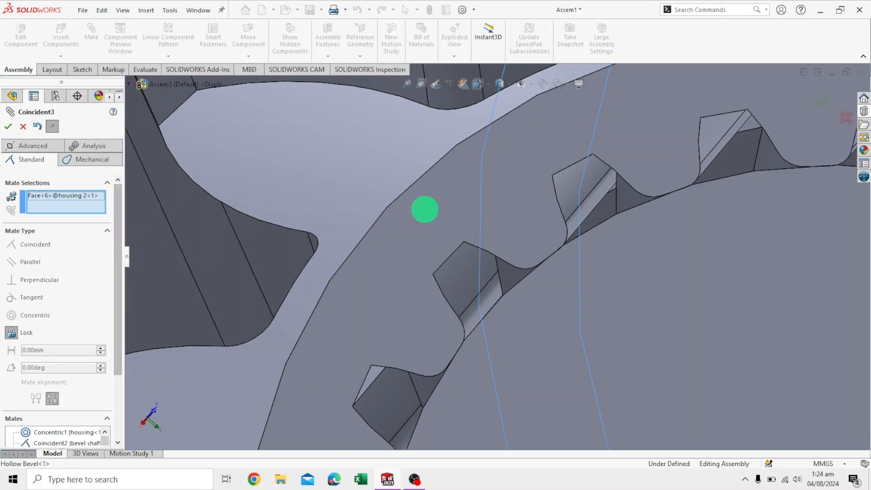
pyautogui.click(641, 245)
pyautogui.moveTo(609, 261)
pyautogui.mouseDown(button='middle')
pyautogui.moveTo(590, 264)
pyautogui.moveTo(599, 261)
pyautogui.mouseUp(button='middle')
pyautogui.scroll(6, 498, 258)
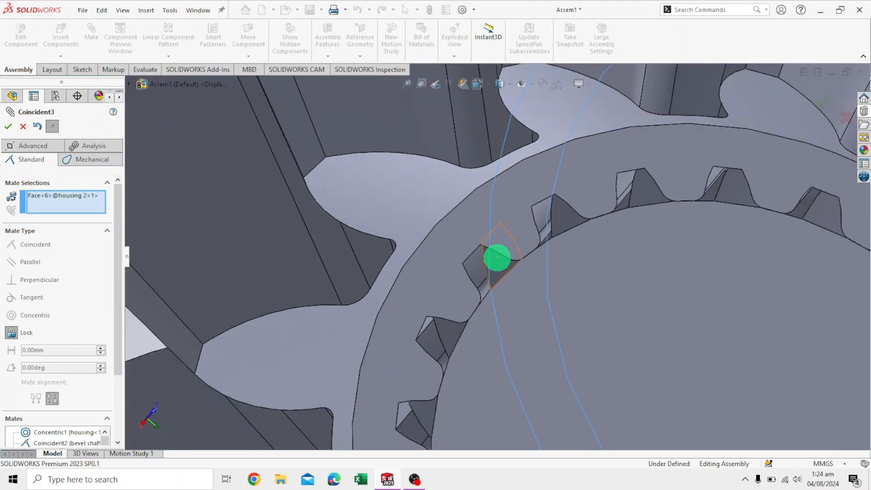
pyautogui.rightClick(446, 226)
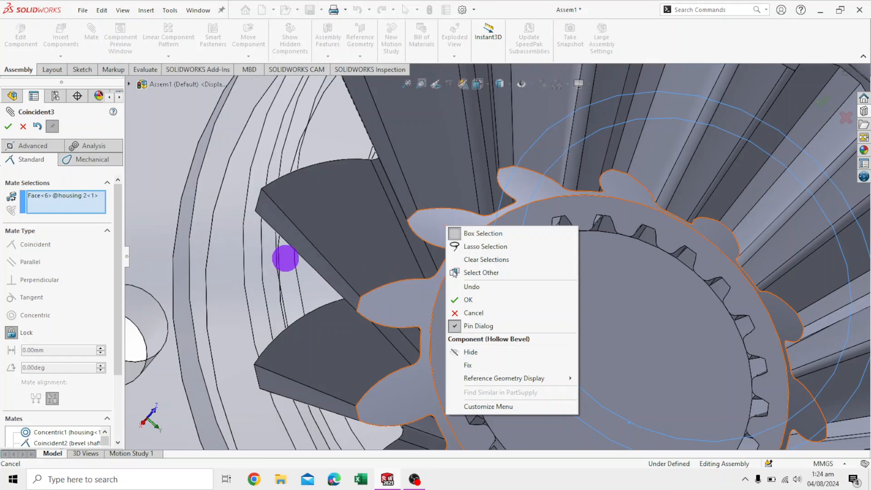
pyautogui.rightClick(335, 240)
pyautogui.moveTo(383, 329); pyautogui.dragTo(504, 303, button='middle')
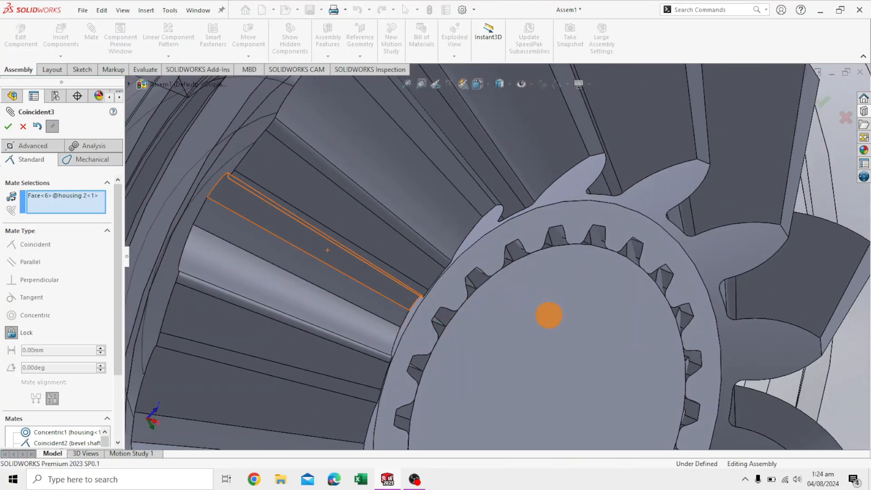
pyautogui.press('Escape')
# - Rotate the Hollow Bevel by one of its teeth and examine how its internal spline moves around shaft1's end
pyautogui.scroll(-6, 550, 314)
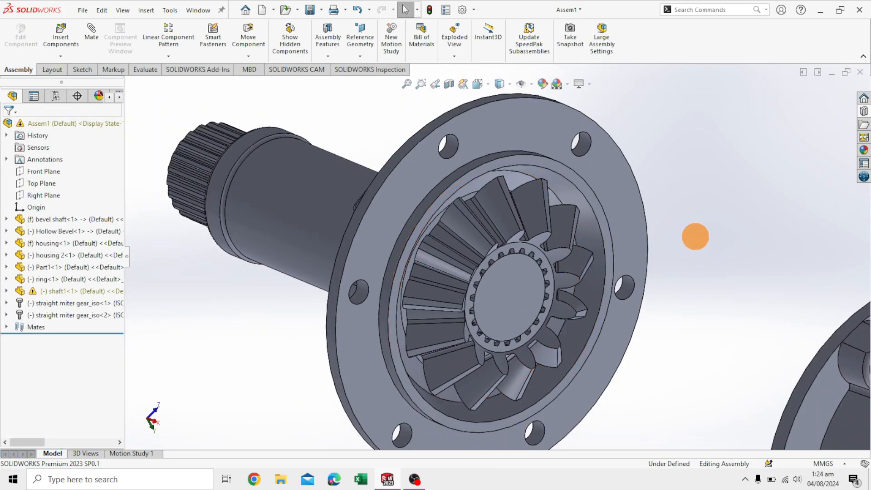
pyautogui.click(499, 218)
pyautogui.moveTo(476, 235); pyautogui.dragTo(494, 179)
pyautogui.keyDown('ctrl'); pyautogui.moveTo(495, 179); pyautogui.dragTo(435, 178, button='middle'); pyautogui.keyUp('ctrl')
pyautogui.moveTo(435, 178); pyautogui.dragTo(406, 253)
pyautogui.scroll(-3, 472, 286)
pyautogui.scroll(-4, 469, 277)
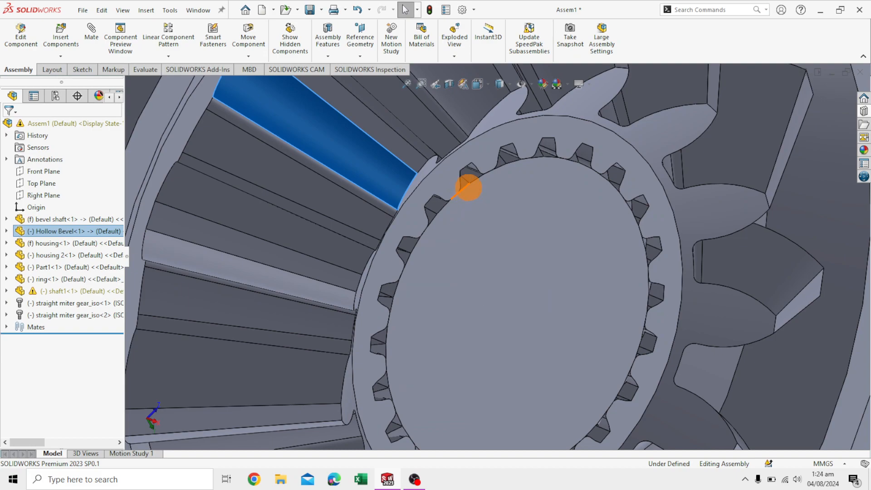
pyautogui.click(499, 218)
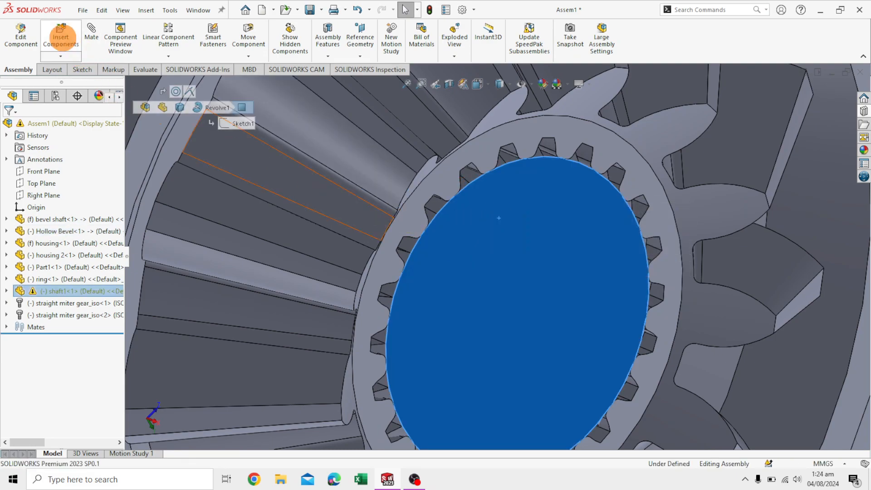
pyautogui.click(91, 31)
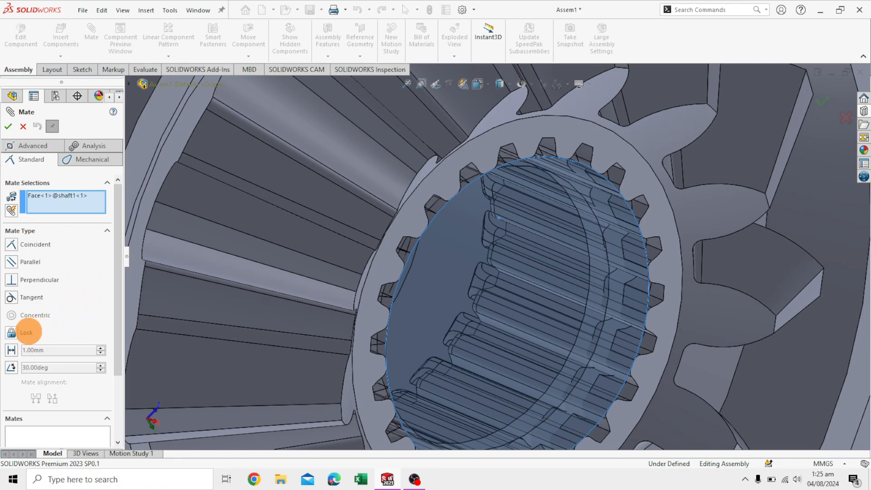
pyautogui.click(27, 332)
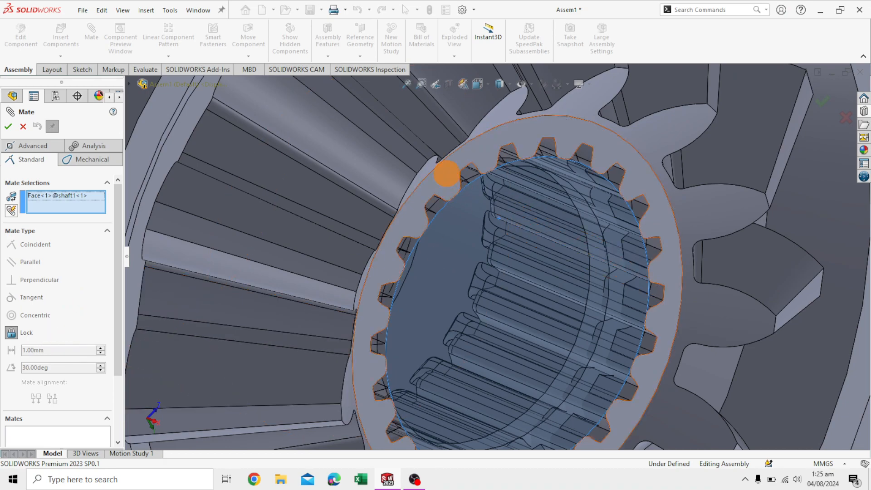
pyautogui.click(447, 173)
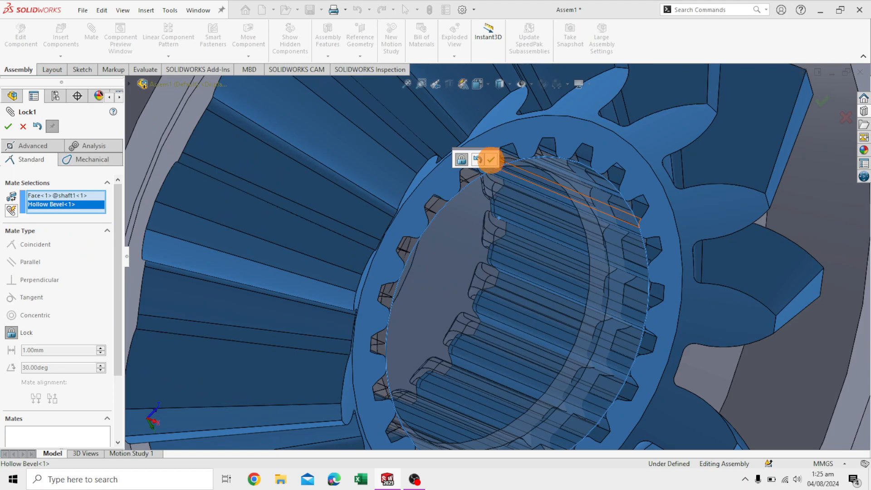
pyautogui.click(23, 127)
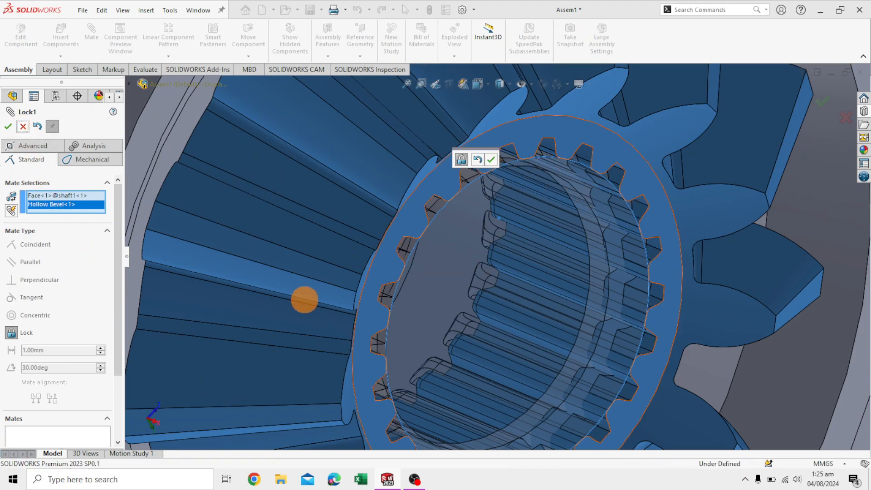
# - Add a Lock mate between shaft1's flat end face and the Hollow Bevel's splined ring face
pyautogui.click(501, 251)
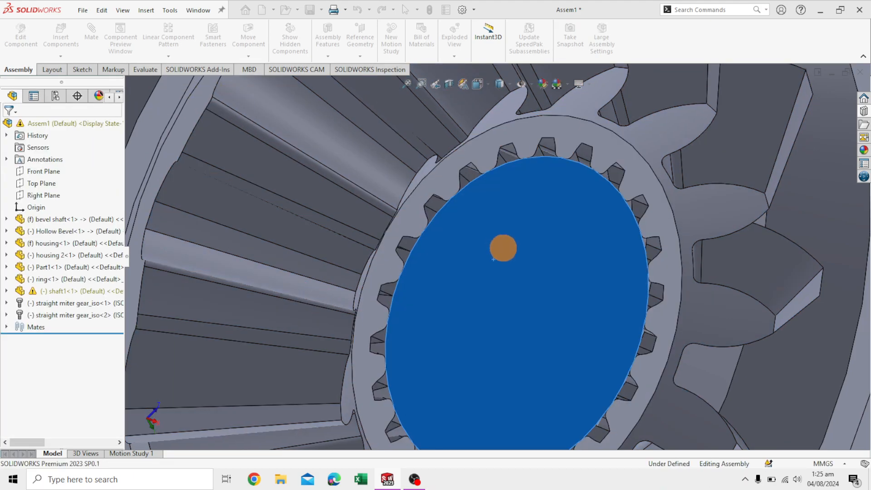
pyautogui.scroll(3, 490, 302)
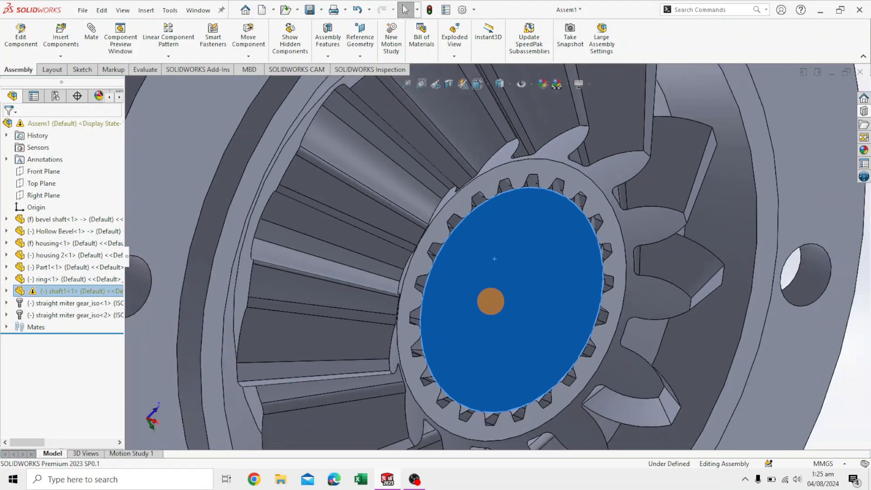
pyautogui.moveTo(839, 322); pyautogui.dragTo(821, 304, button='middle')
pyautogui.scroll(-3, 595, 284)
pyautogui.scroll(-3, 593, 308)
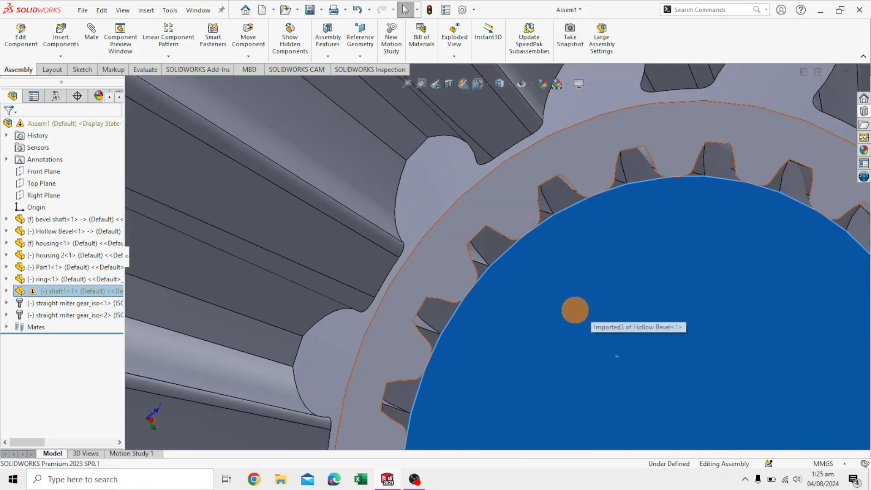
pyautogui.moveTo(547, 308); pyautogui.dragTo(542, 320)
pyautogui.scroll(5, 554, 330)
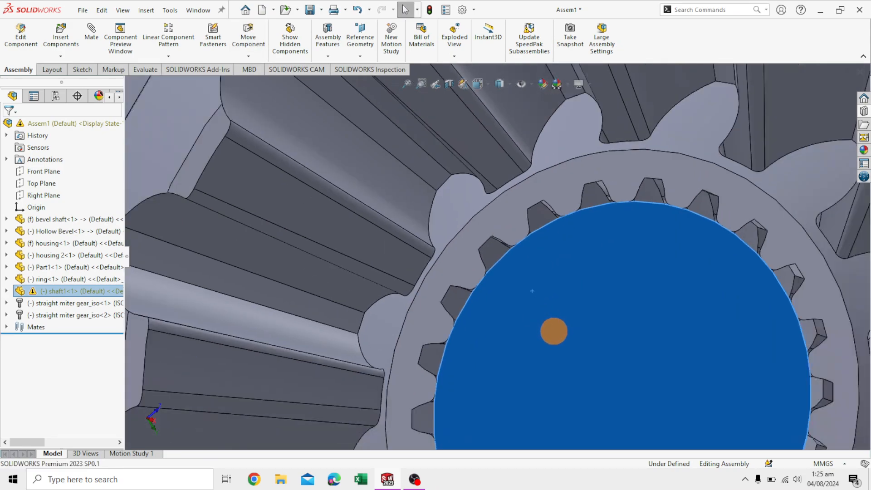
pyautogui.scroll(2, 558, 332)
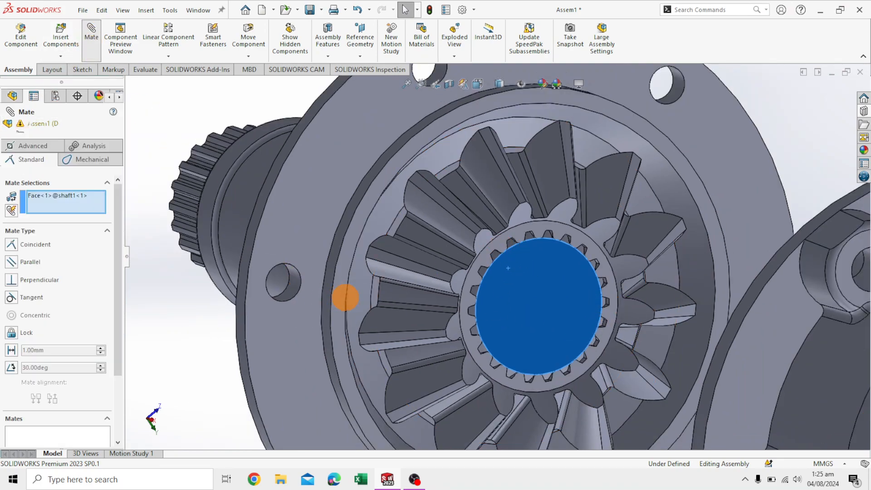
pyautogui.scroll(-3, 492, 256)
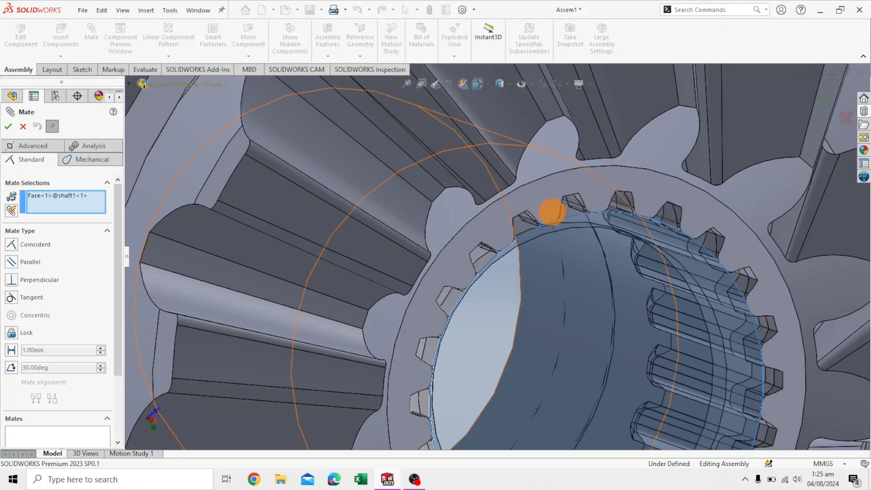
pyautogui.click(542, 200)
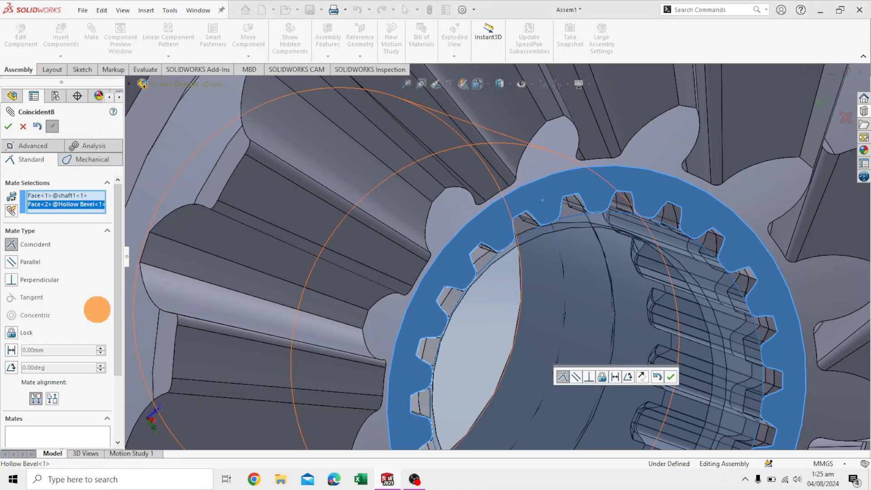
pyautogui.click(11, 333)
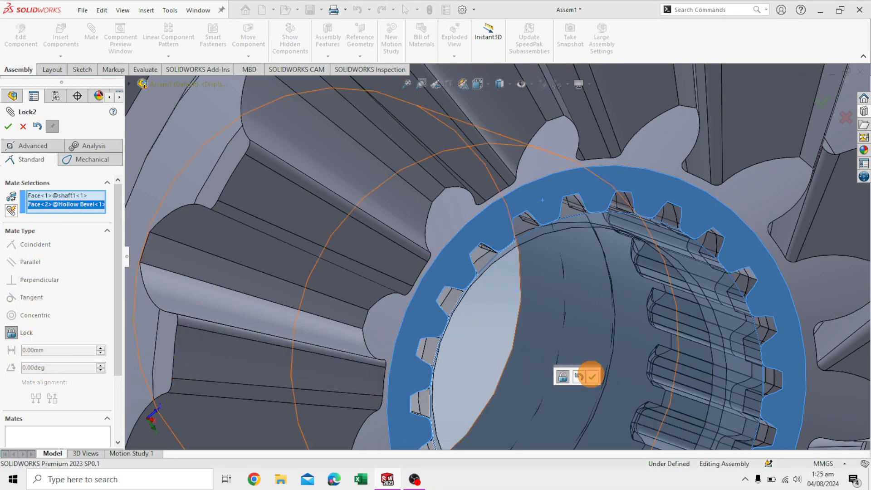
pyautogui.click(592, 377)
# - Turn shaft1 by its cylindrical body to check that the Hollow Bevel rotates with it
pyautogui.scroll(5, 539, 314)
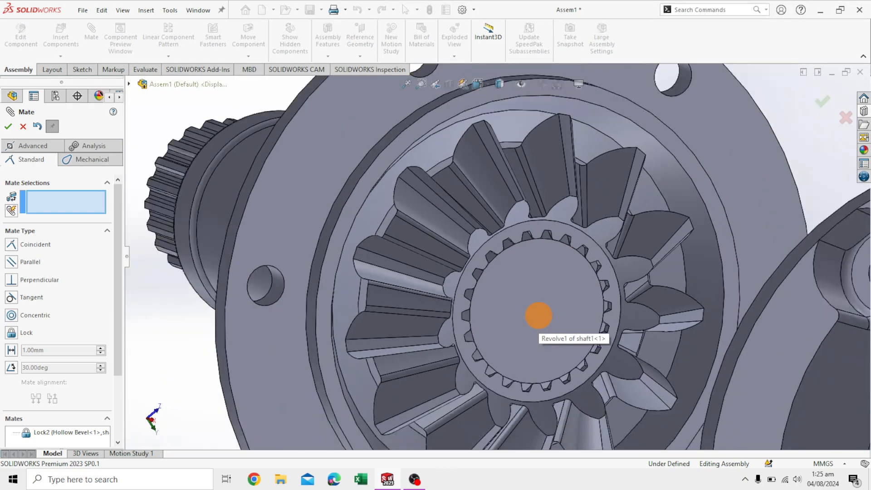
pyautogui.click(222, 195)
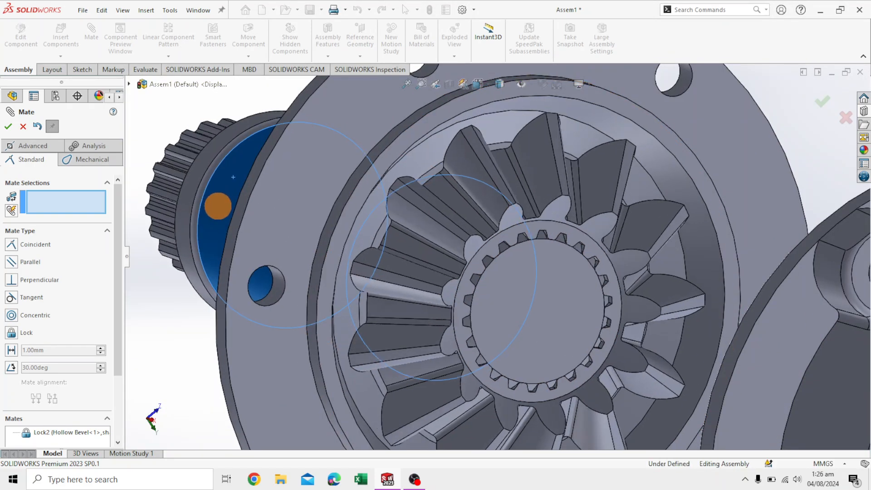
pyautogui.moveTo(213, 219); pyautogui.dragTo(280, 325)
# - Add a concentric mate between a flange bolt hole of the housing and a flange bolt hole of housing 2
pyautogui.scroll(5, 280, 325)
pyautogui.moveTo(716, 118); pyautogui.dragTo(755, 324, button='middle')
pyautogui.scroll(6, 756, 325)
pyautogui.moveTo(648, 252); pyautogui.dragTo(685, 380, button='middle')
pyautogui.scroll(-4, 611, 328)
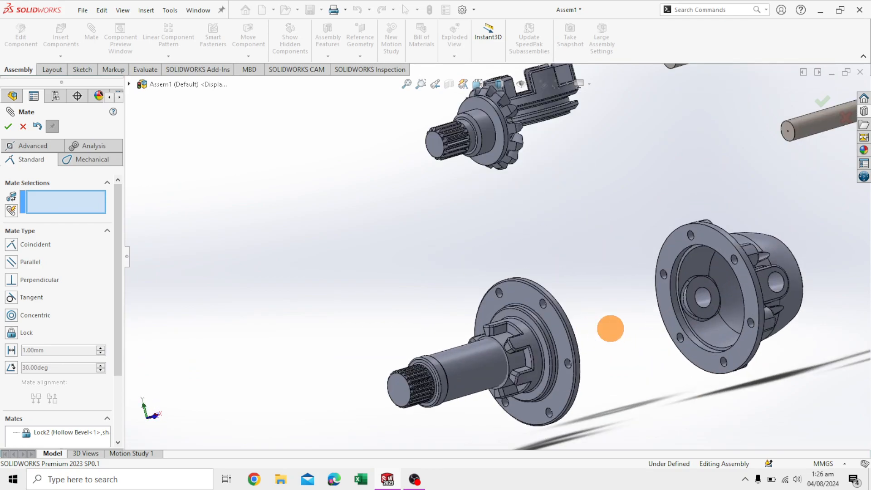
pyautogui.scroll(-4, 613, 317)
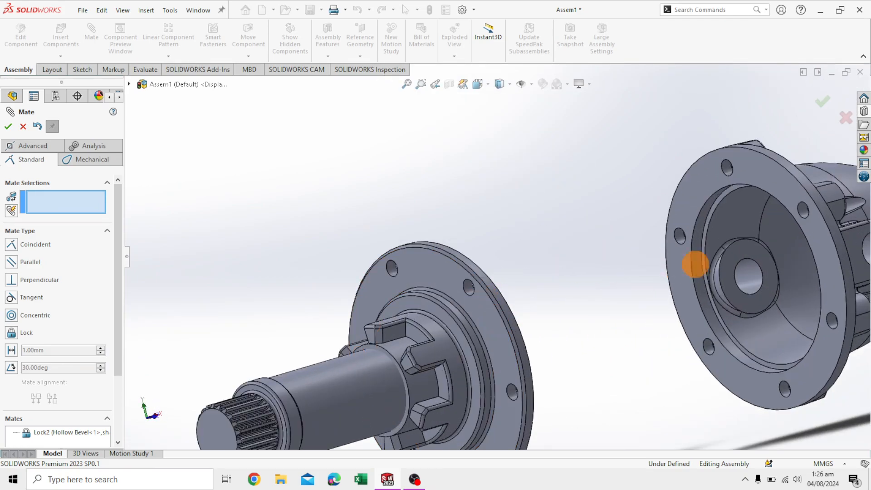
pyautogui.scroll(-2, 804, 207)
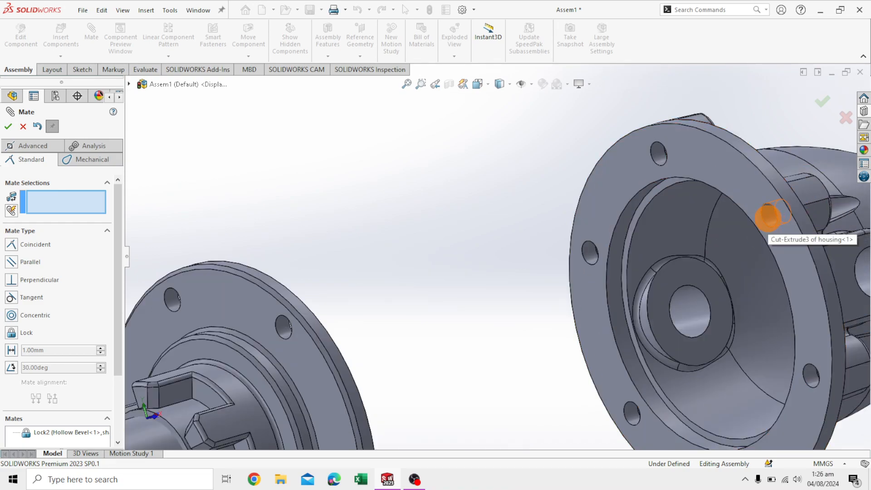
pyautogui.click(767, 218)
pyautogui.moveTo(521, 278); pyautogui.dragTo(462, 304, button='middle')
pyautogui.moveTo(458, 309); pyautogui.dragTo(529, 292, button='middle')
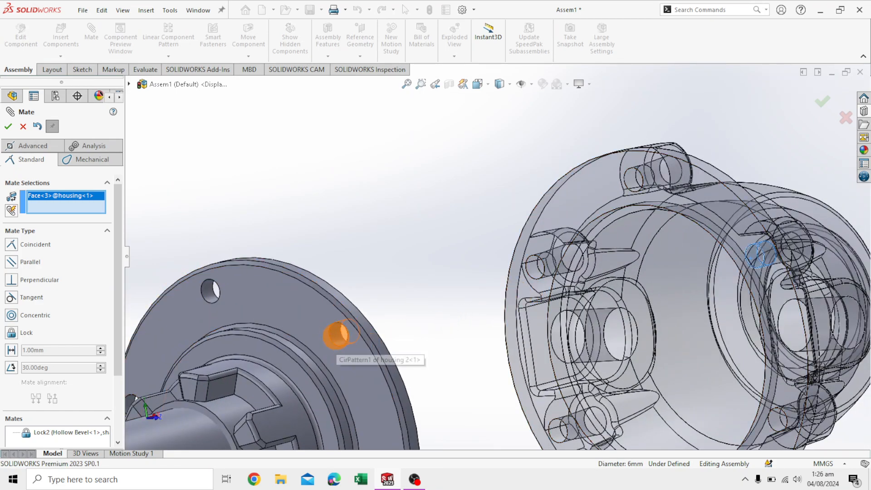
pyautogui.click(337, 335)
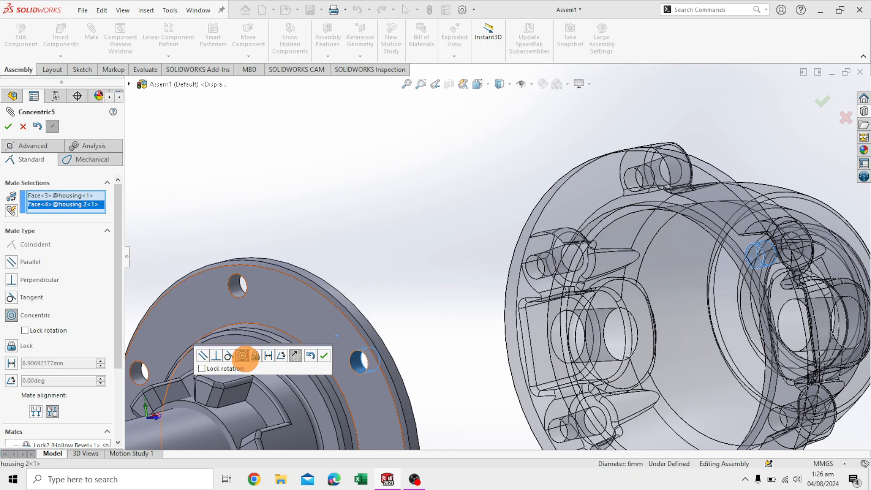
pyautogui.click(324, 356)
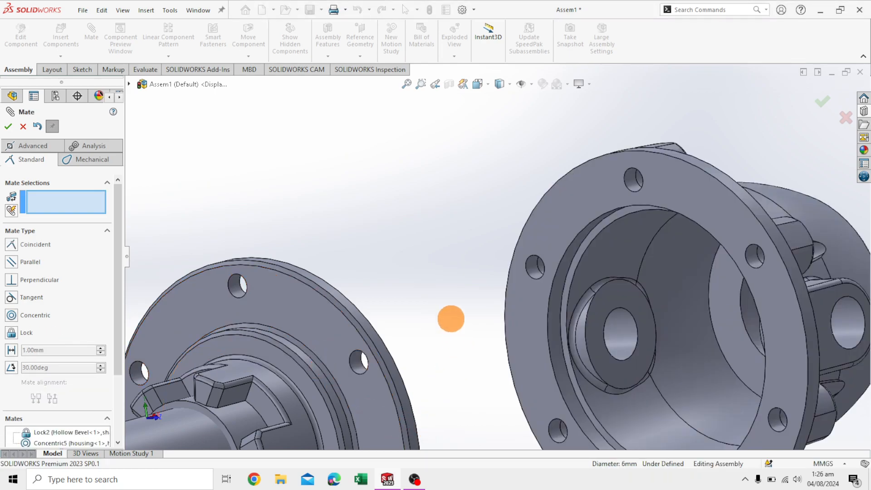
# - Set a Coincident mate between the flat face of the ring behind the splined bevel gear and the housing's inner annular face around its bore
pyautogui.scroll(2, 465, 246)
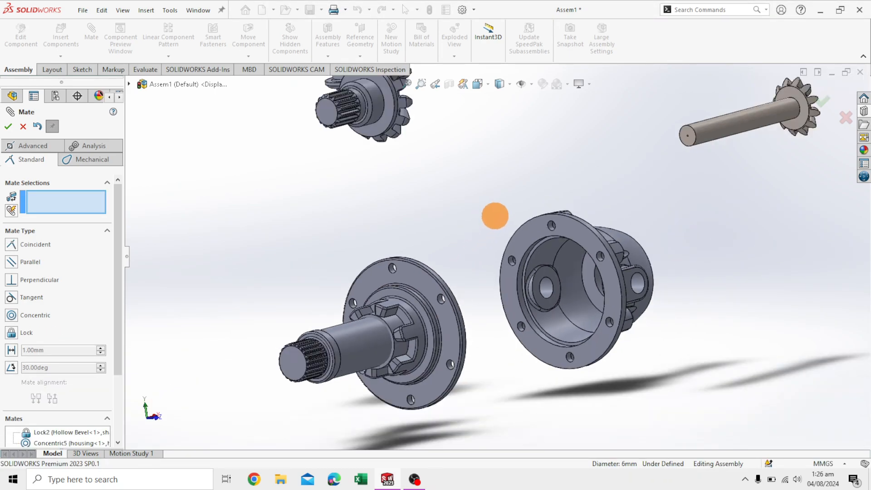
pyautogui.moveTo(496, 214)
pyautogui.mouseDown(button='middle')
pyautogui.moveTo(486, 229)
pyautogui.moveTo(504, 204)
pyautogui.mouseUp(button='middle')
pyautogui.scroll(2, 453, 158)
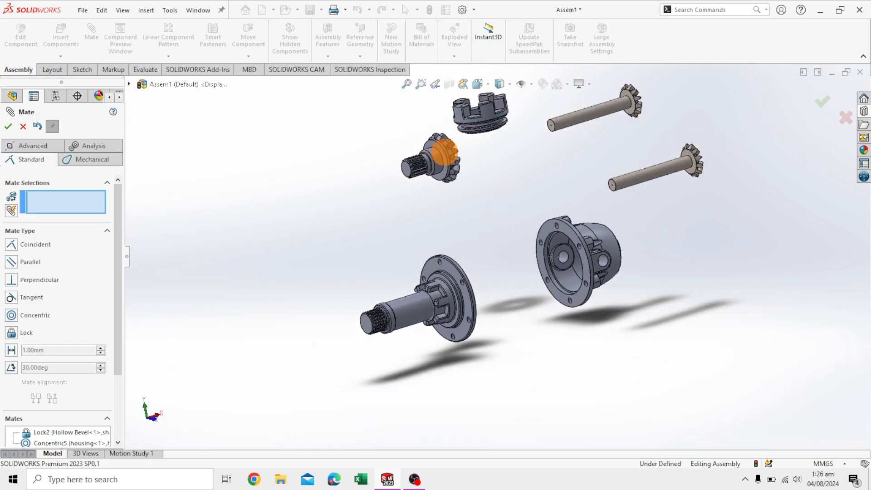
pyautogui.scroll(-3, 441, 123)
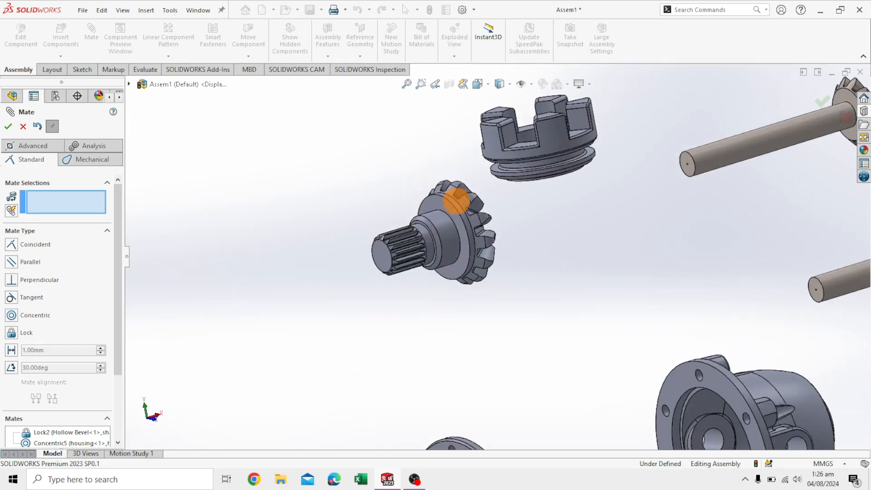
pyautogui.click(463, 234)
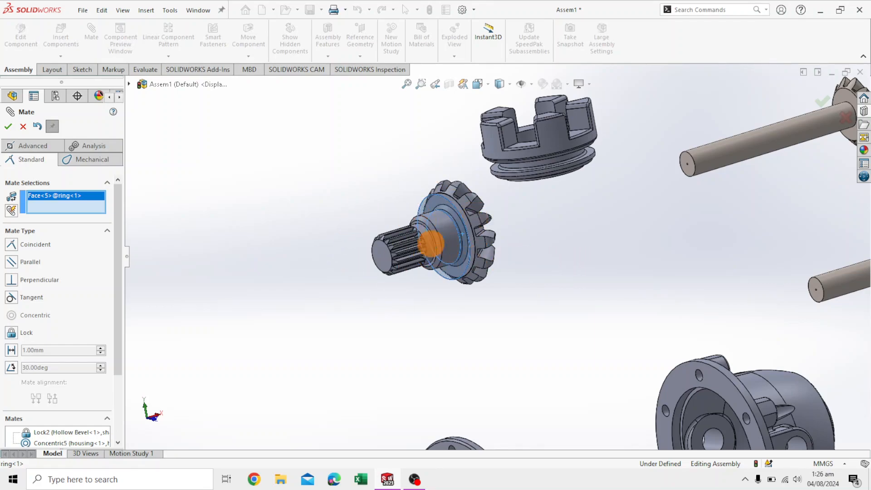
pyautogui.scroll(2, 625, 353)
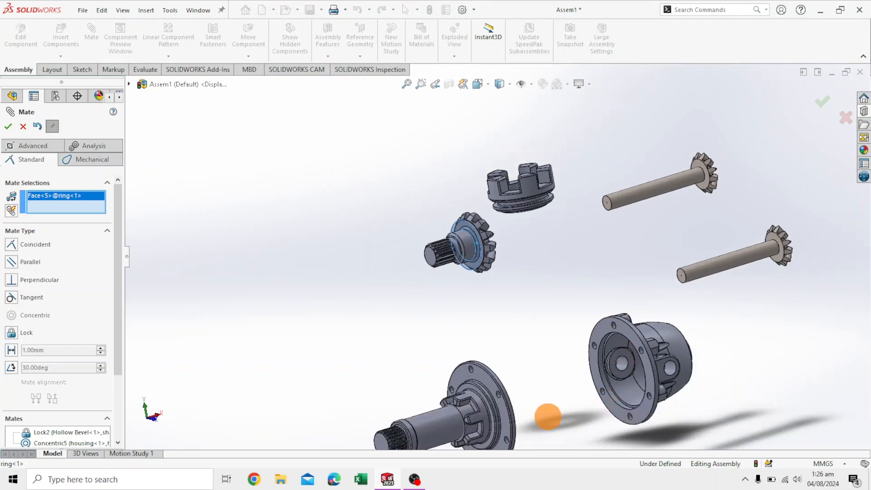
pyautogui.moveTo(679, 340); pyautogui.dragTo(730, 327, button='middle')
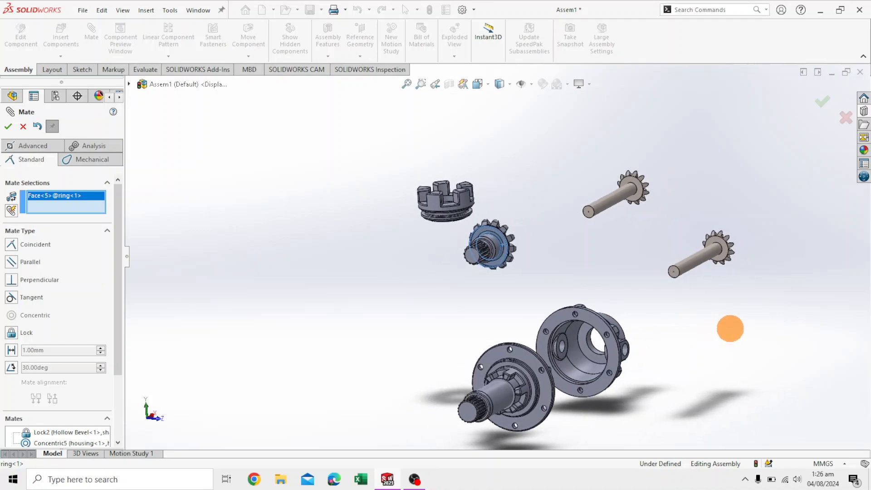
pyautogui.scroll(-5, 578, 355)
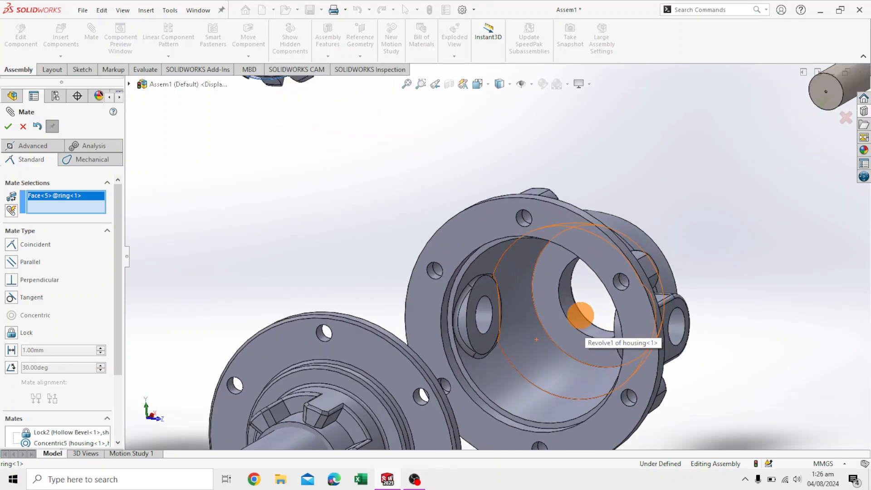
pyautogui.click(544, 290)
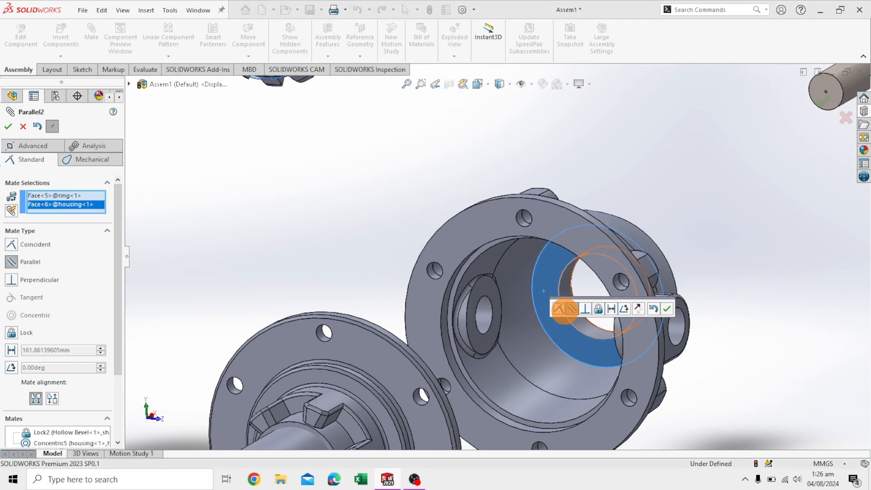
pyautogui.click(560, 309)
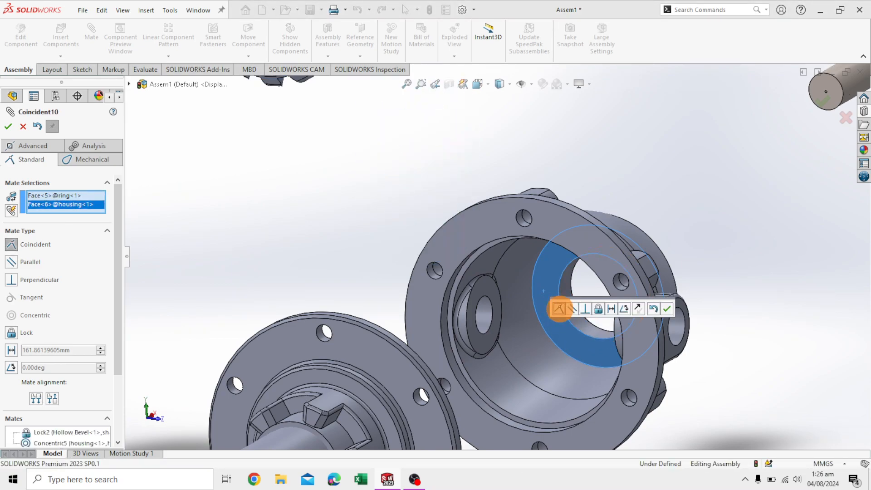
pyautogui.scroll(5, 416, 194)
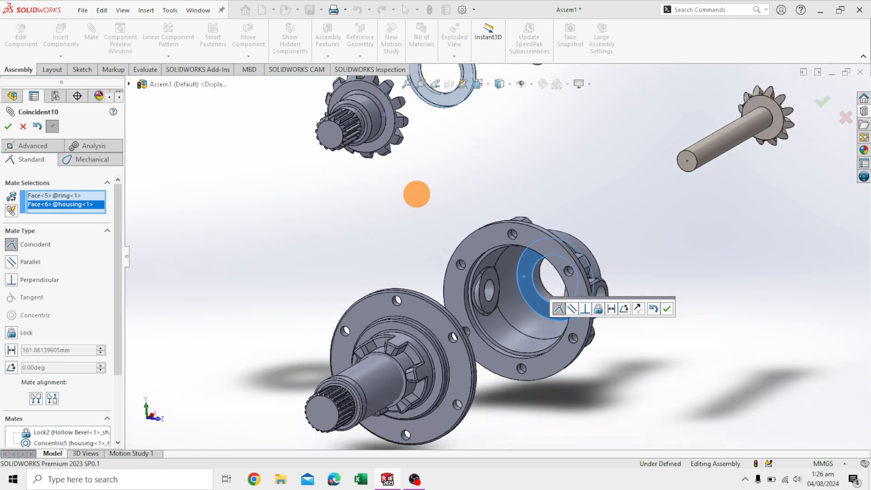
pyautogui.scroll(-3, 464, 143)
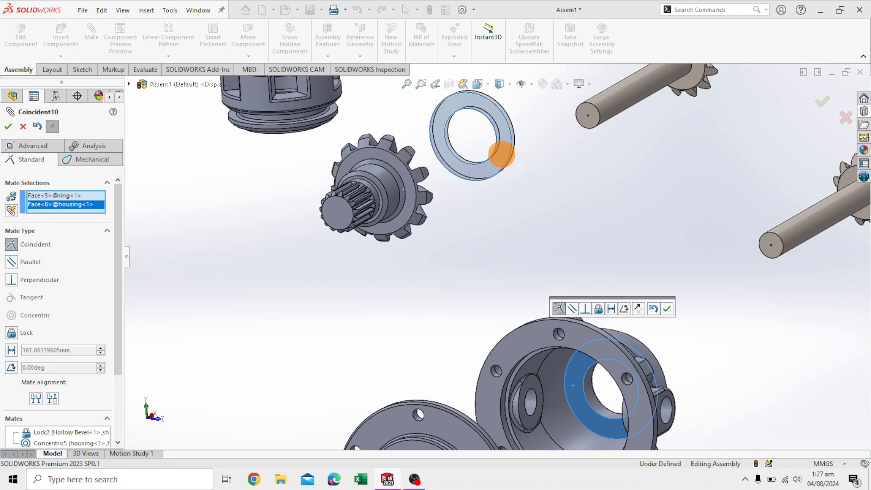
# - Discard the pending coincident mate between the ring and the housing's inner face
pyautogui.click(23, 126)
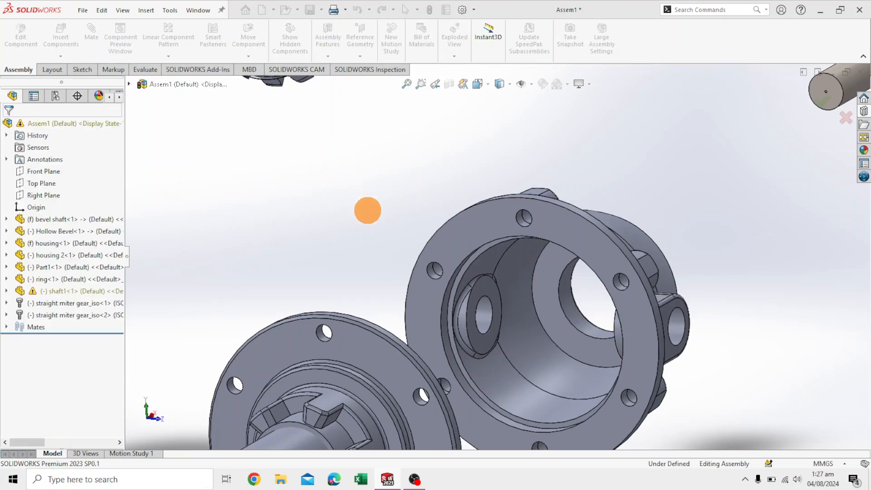
pyautogui.moveTo(458, 202); pyautogui.dragTo(422, 267, button='middle')
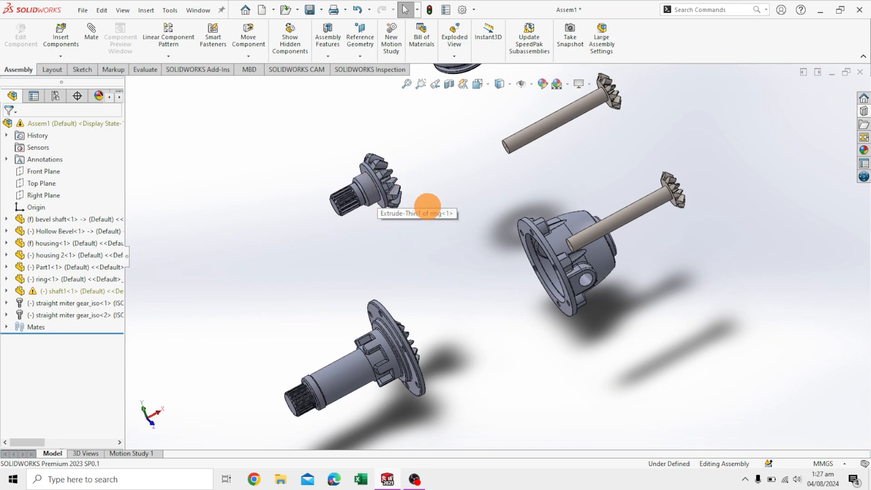
pyautogui.moveTo(453, 194); pyautogui.dragTo(467, 194, button='middle')
# - Delete the Coincident2 mate between the bevel shaft and the ring
pyautogui.moveTo(338, 133); pyautogui.dragTo(451, 231)
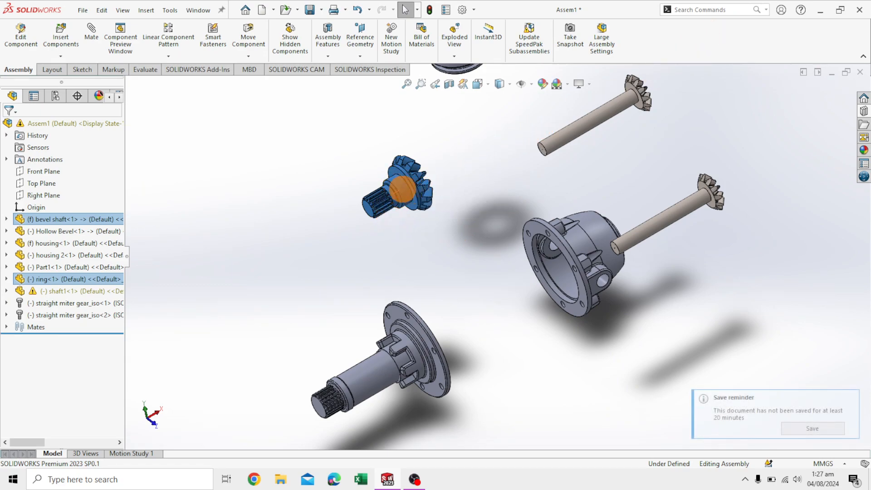
pyautogui.click(402, 188)
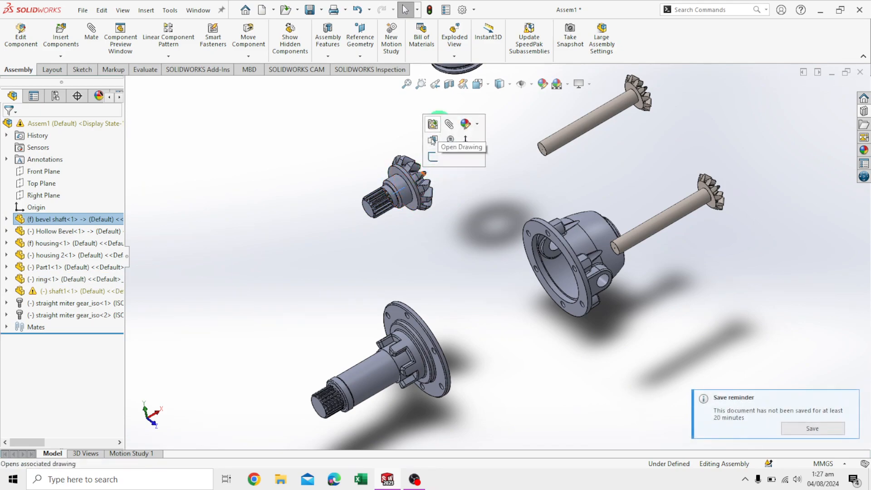
pyautogui.scroll(-5, 411, 191)
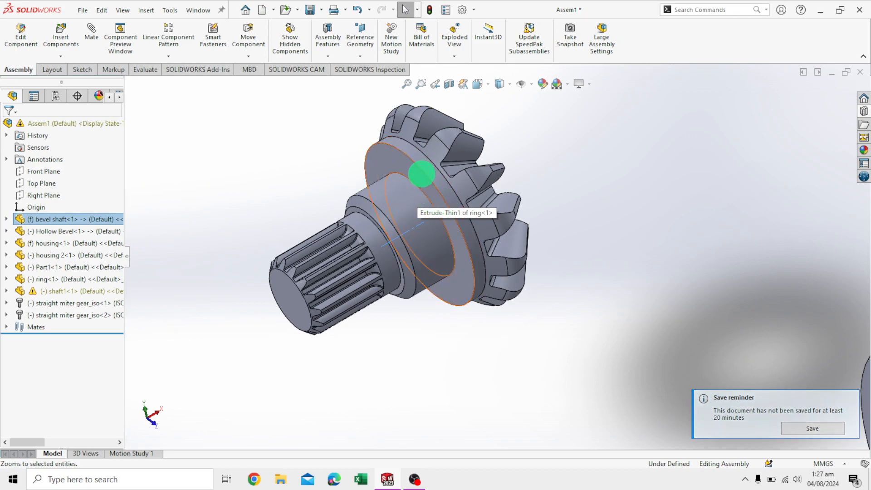
pyautogui.click(421, 173)
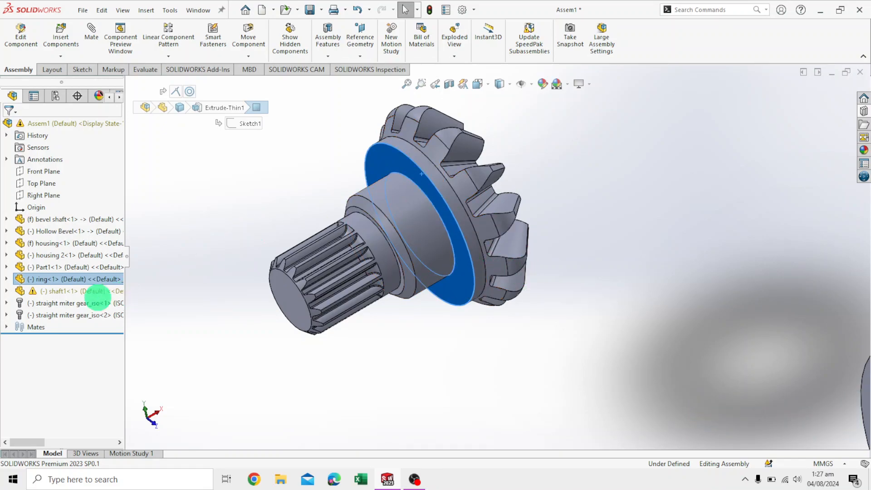
pyautogui.click(6, 327)
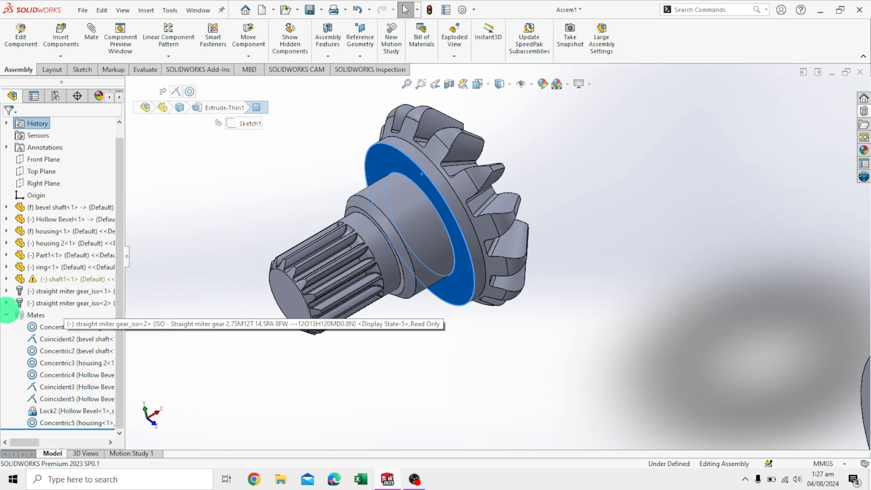
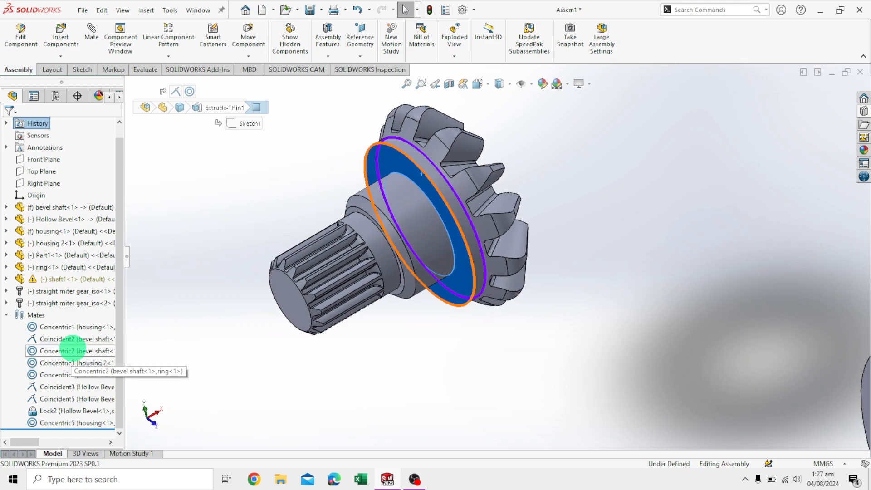
pyautogui.click(68, 339)
pyautogui.rightClick(71, 341)
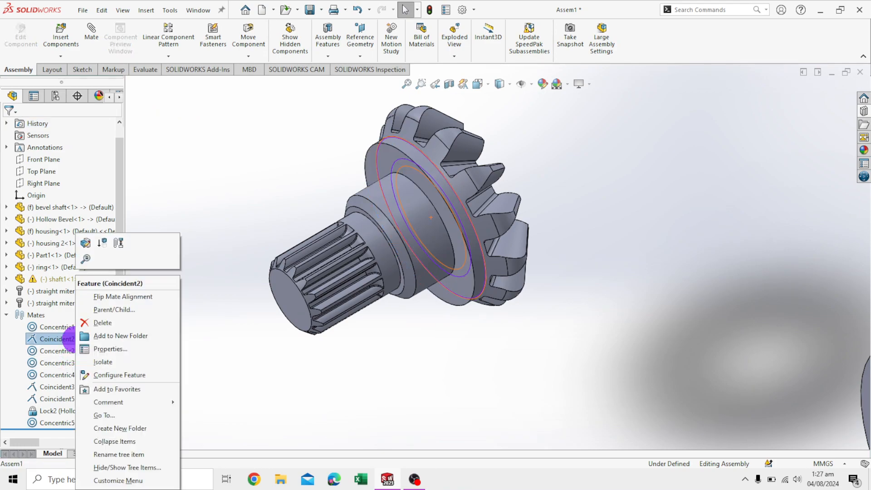
pyautogui.click(100, 323)
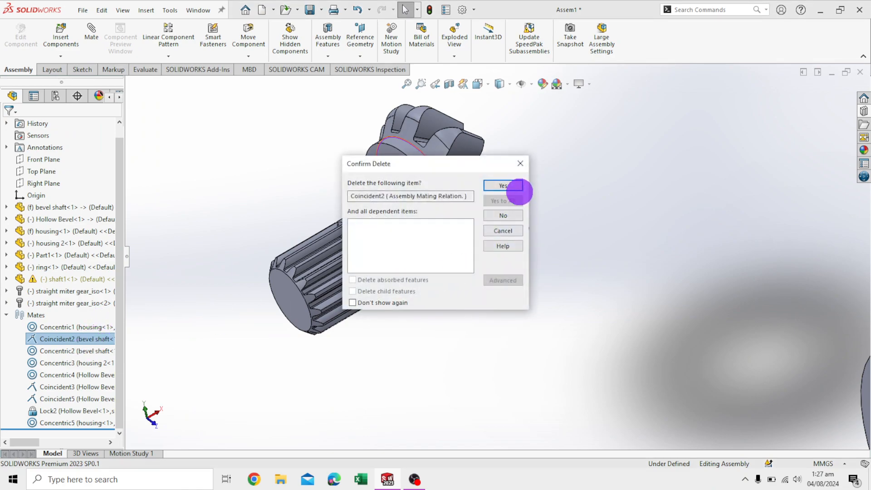
pyautogui.click(515, 185)
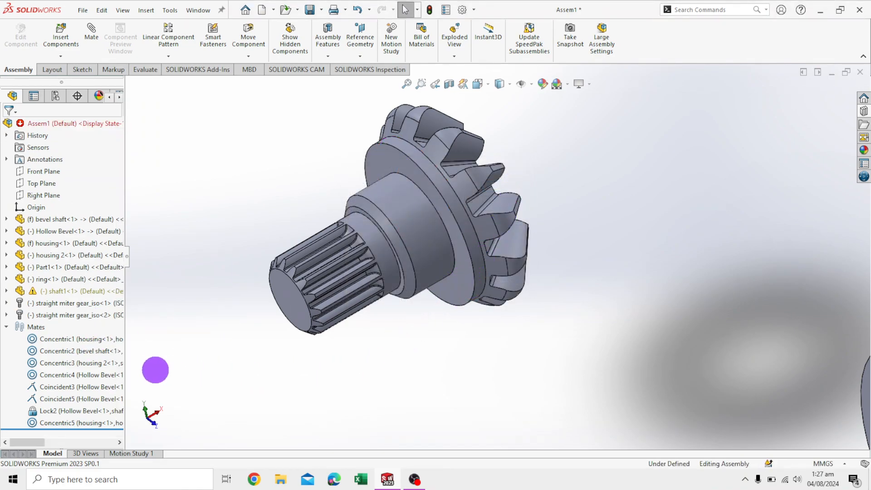
# - Delete the Concentric2 mate between the bevel shaft and the ring
pyautogui.click(71, 351)
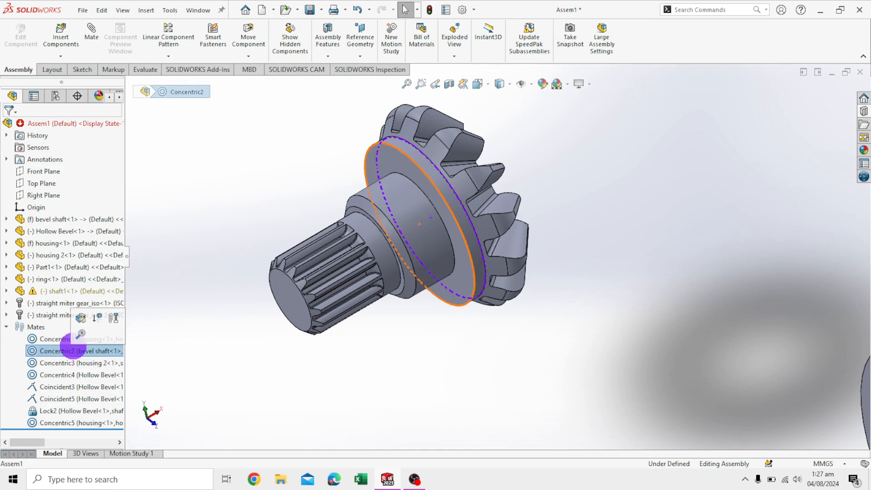
pyautogui.rightClick(72, 352)
pyautogui.click(120, 322)
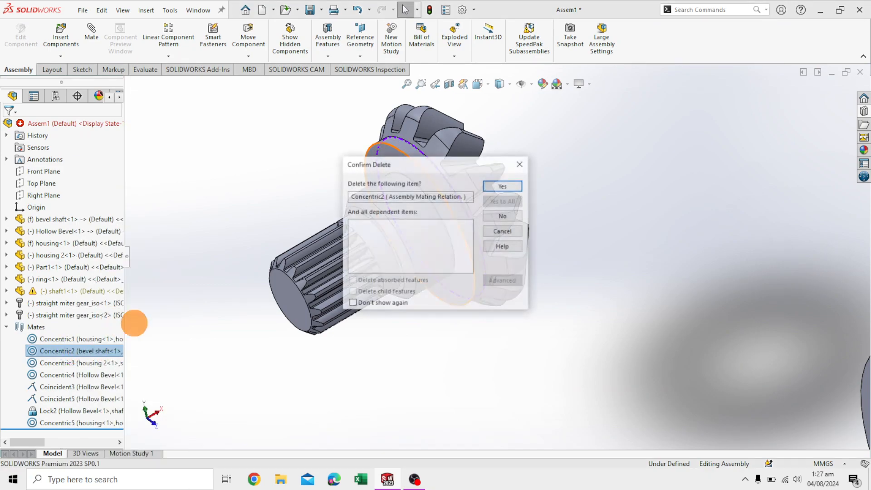
pyautogui.click(497, 185)
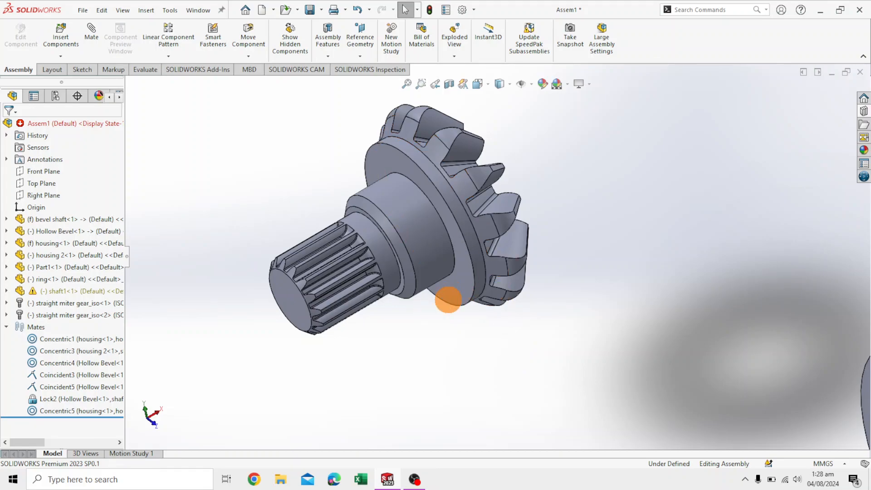
pyautogui.scroll(4, 507, 325)
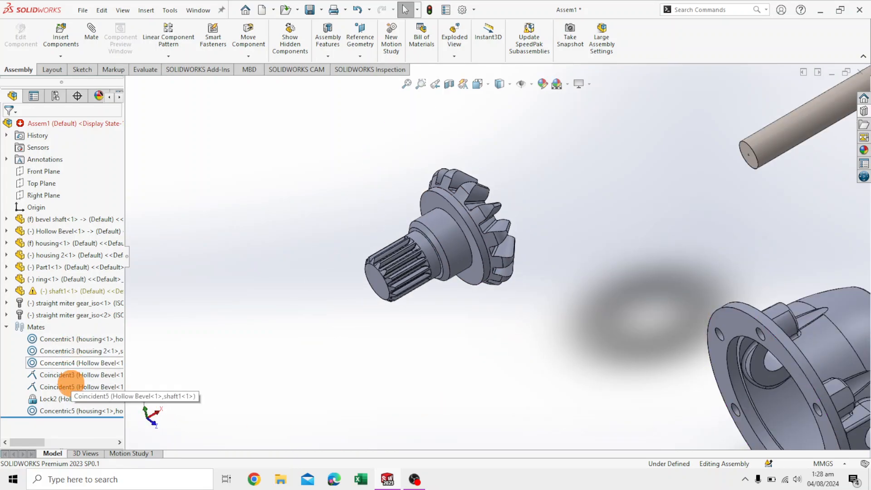
pyautogui.moveTo(545, 351); pyautogui.dragTo(565, 350, button='middle')
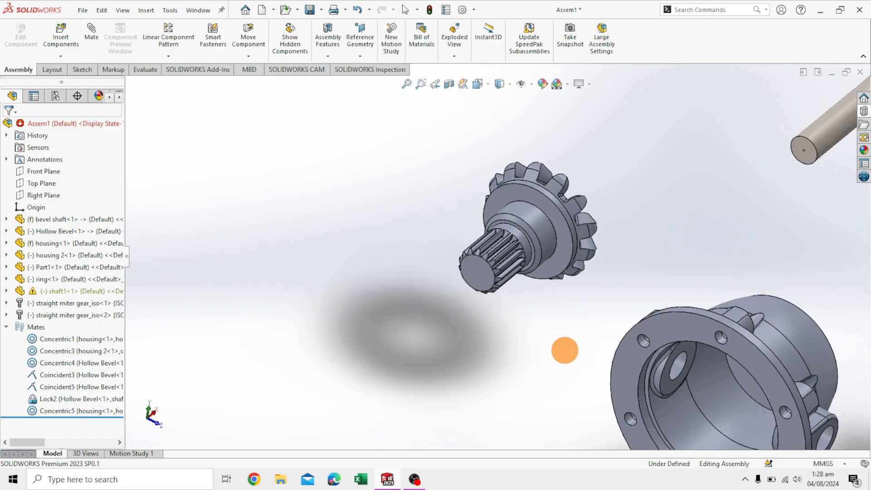
pyautogui.click(562, 252)
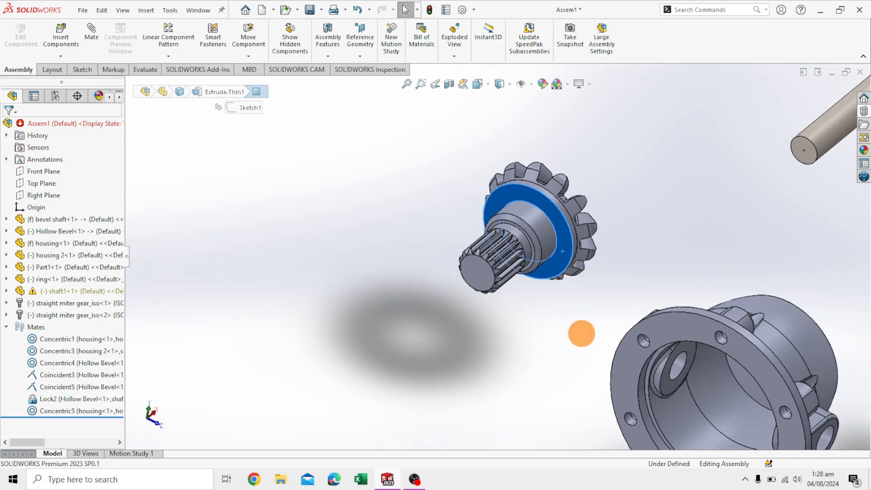
pyautogui.scroll(-3, 590, 344)
pyautogui.scroll(4, 590, 367)
pyautogui.scroll(-1, 624, 310)
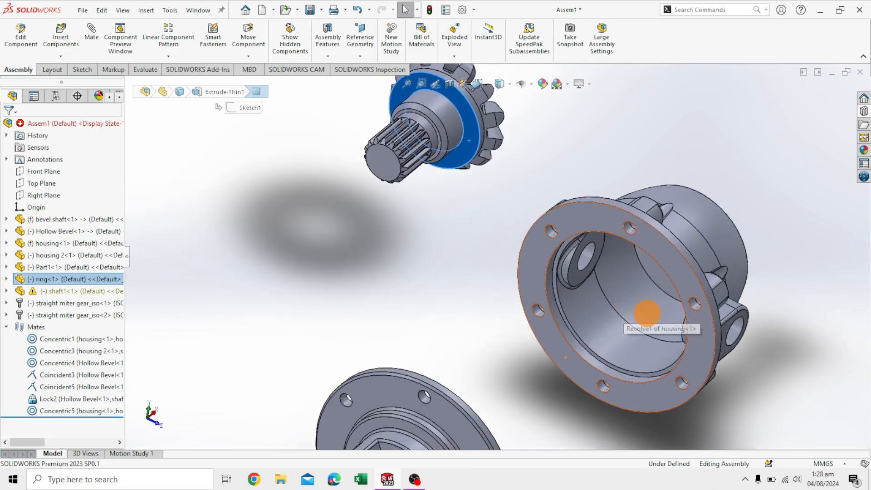
pyautogui.moveTo(805, 340); pyautogui.dragTo(680, 362, button='middle')
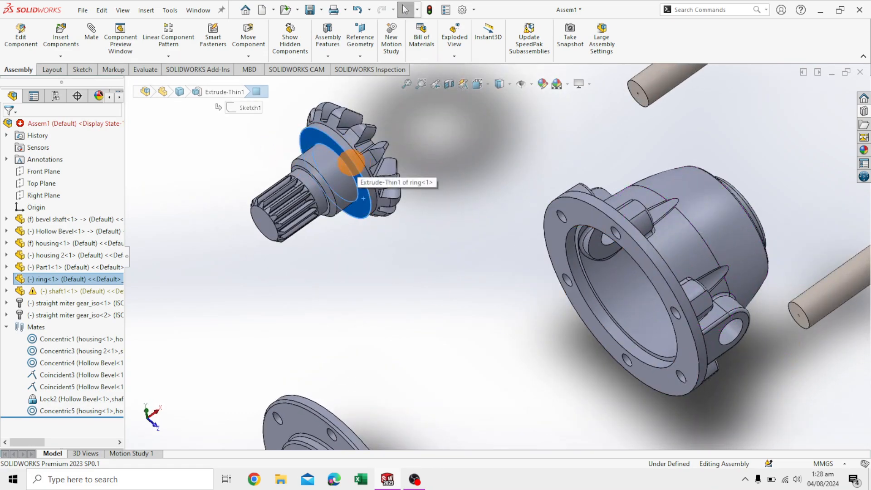
pyautogui.click(353, 162)
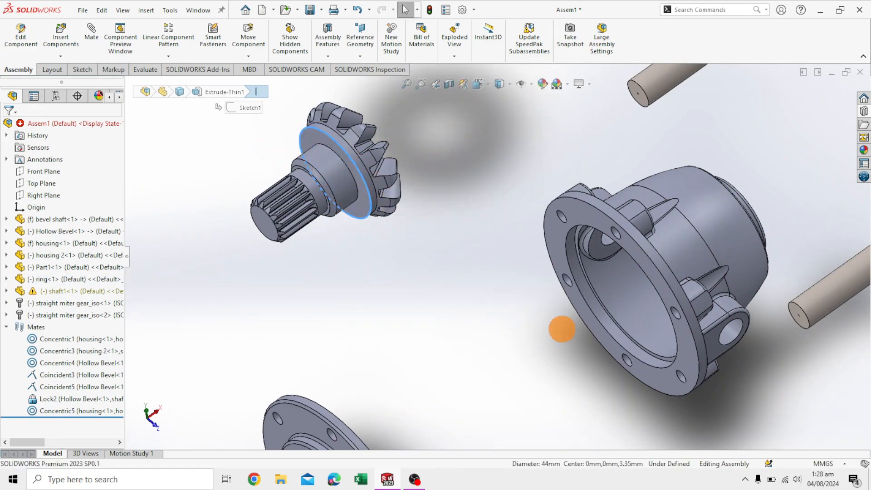
# - Add a concentric mate between the circular edge of the housing's inner bore and the ring's outer edge
pyautogui.scroll(-6, 518, 374)
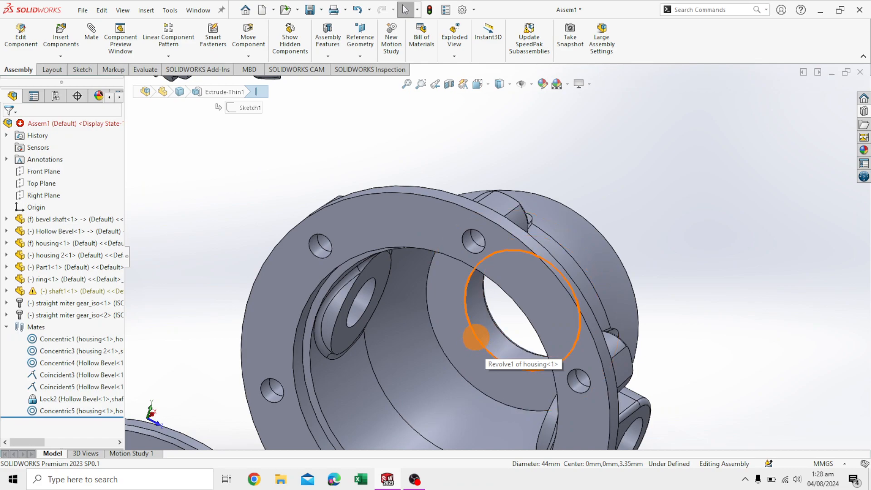
pyautogui.click(476, 337)
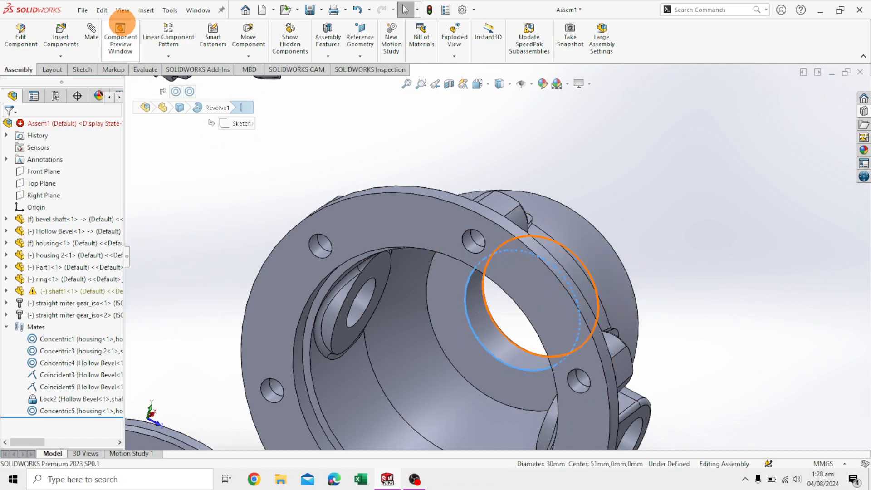
pyautogui.click(92, 31)
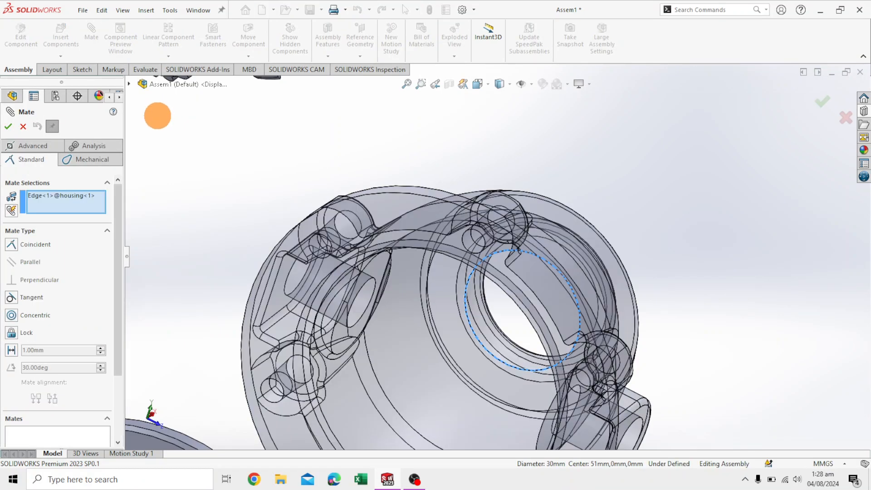
pyautogui.scroll(4, 249, 206)
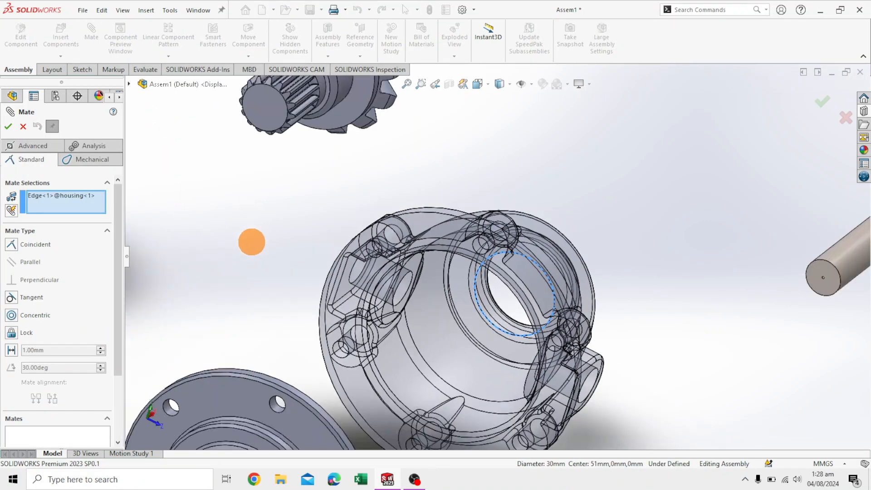
pyautogui.scroll(2, 277, 227)
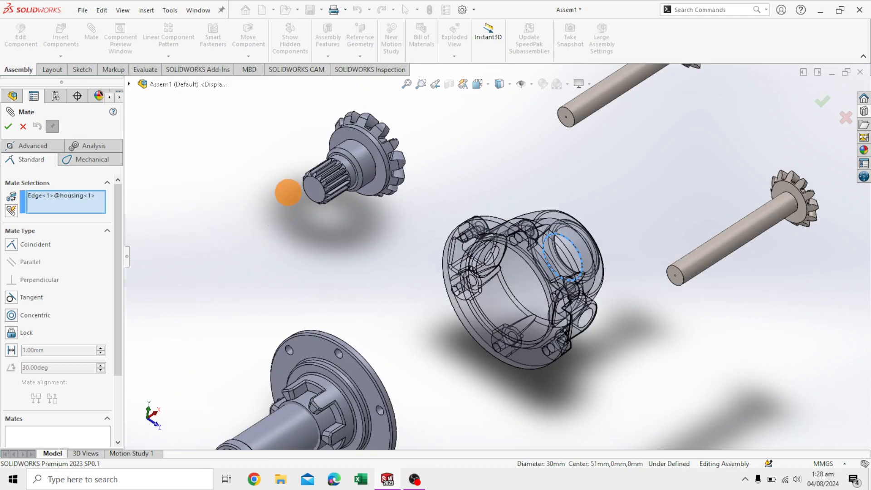
pyautogui.scroll(-5, 369, 156)
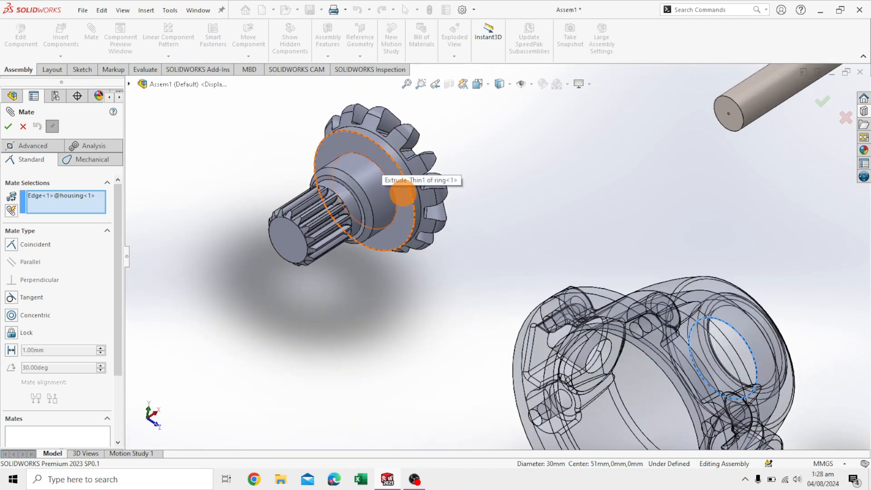
pyautogui.click(411, 193)
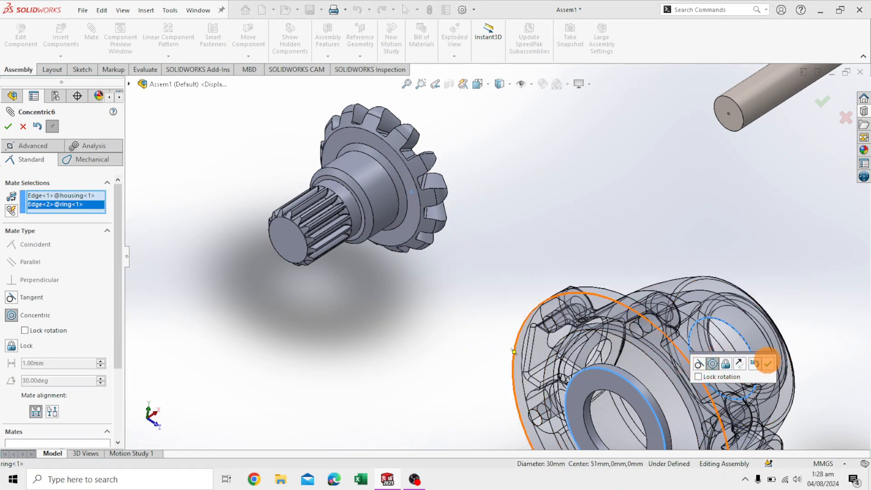
pyautogui.click(767, 363)
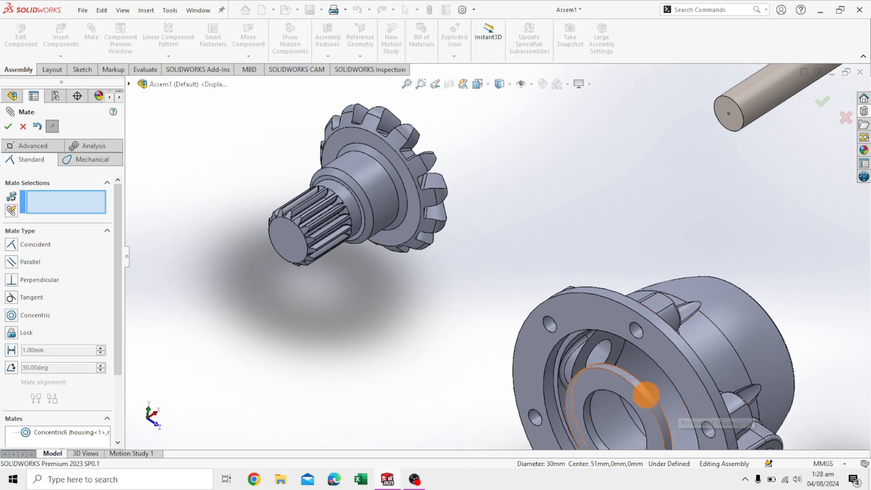
# - Pull the ring out of the housing and mate its back face coincident with the annular face around the housing's inner bore
pyautogui.scroll(1, 630, 390)
pyautogui.scroll(2, 608, 376)
pyautogui.moveTo(587, 360); pyautogui.dragTo(494, 373)
pyautogui.moveTo(476, 355); pyautogui.dragTo(412, 356, button='middle')
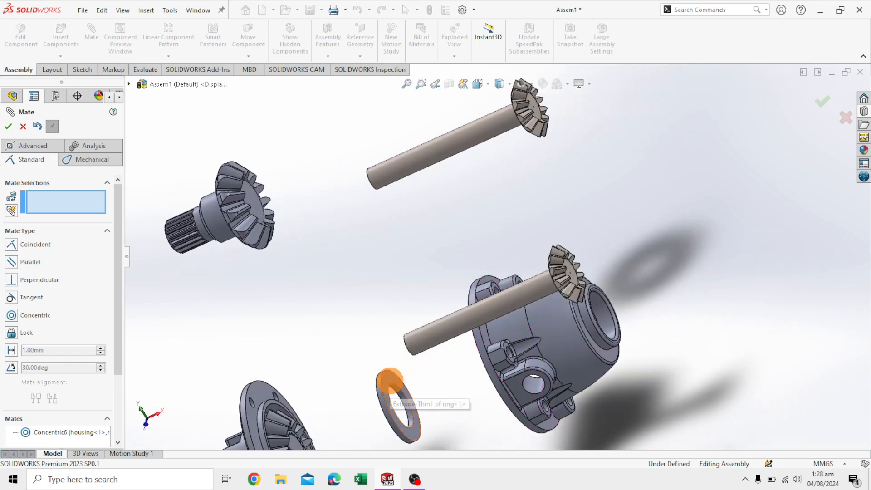
pyautogui.click(390, 380)
pyautogui.moveTo(370, 327); pyautogui.dragTo(454, 304, button='middle')
pyautogui.scroll(-5, 463, 362)
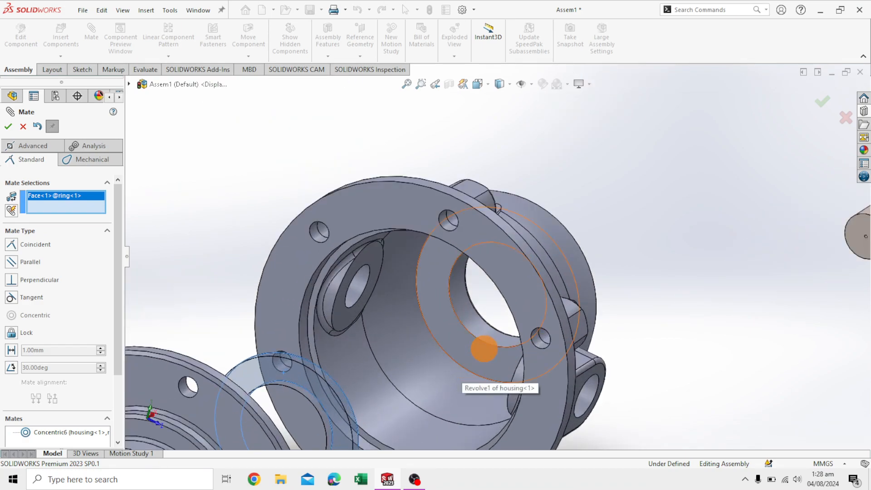
pyautogui.click(485, 349)
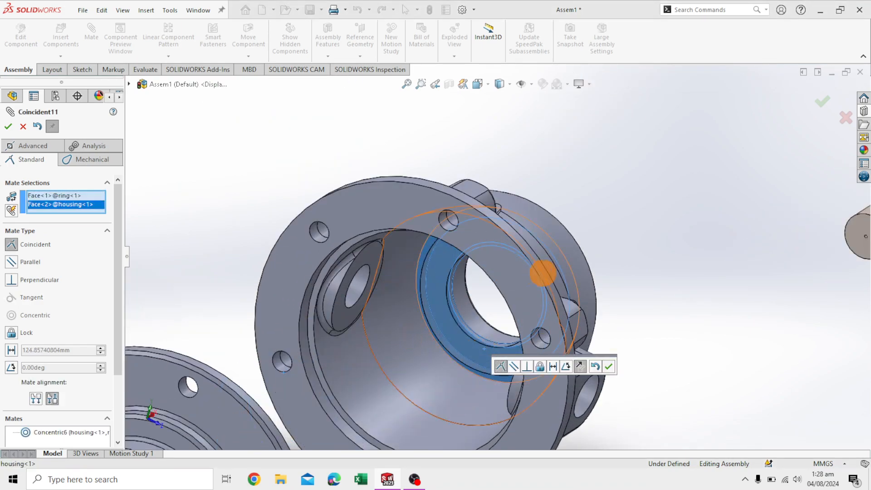
pyautogui.scroll(4, 281, 342)
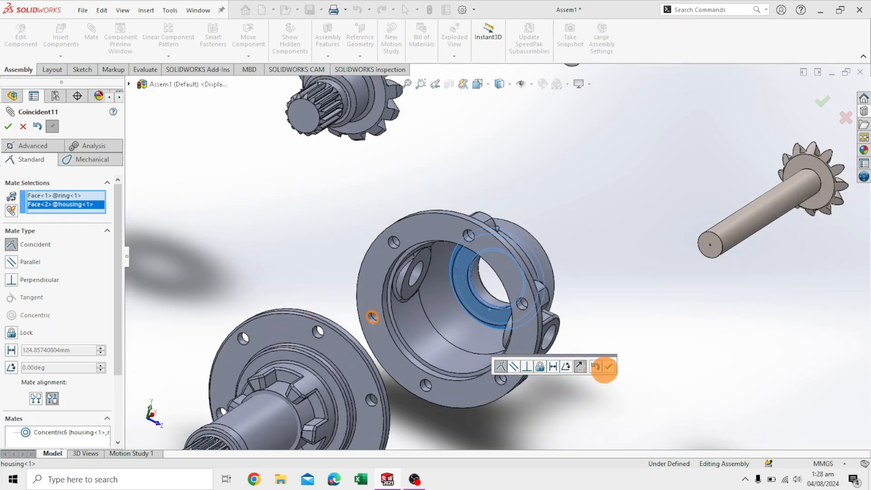
pyautogui.click(609, 367)
pyautogui.moveTo(591, 216); pyautogui.dragTo(587, 255, button='middle')
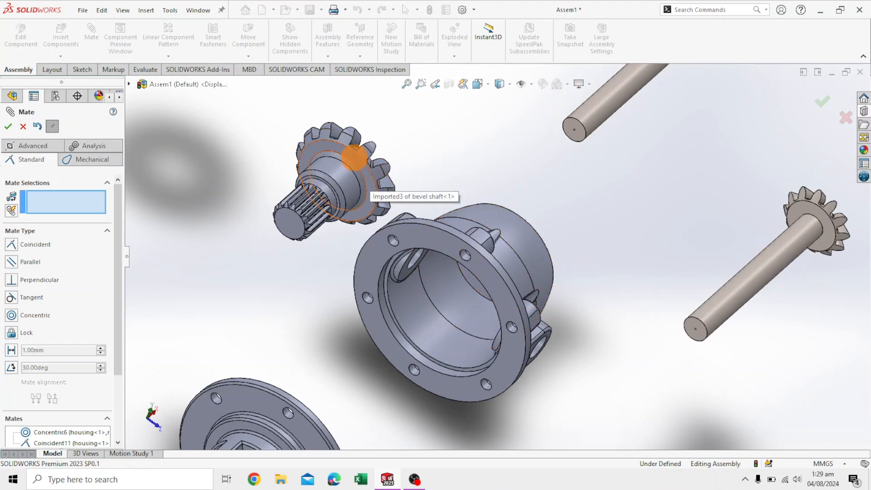
pyautogui.scroll(-5, 358, 164)
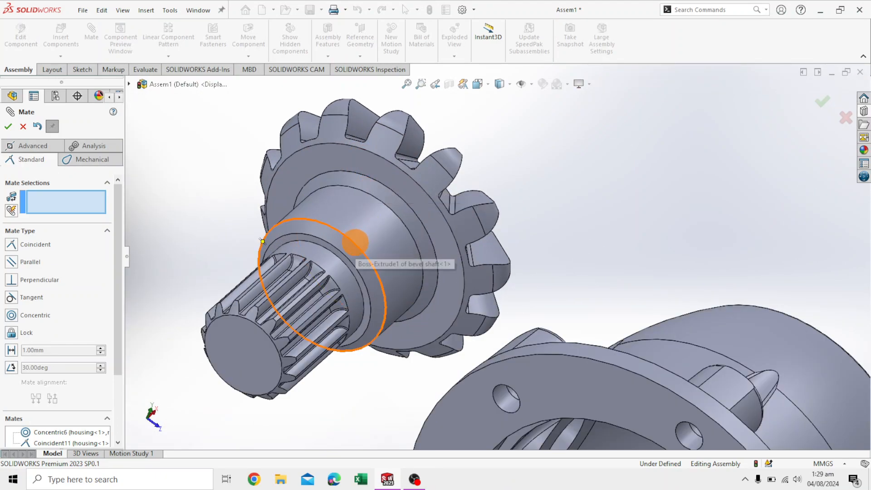
pyautogui.click(355, 242)
pyautogui.scroll(5, 448, 363)
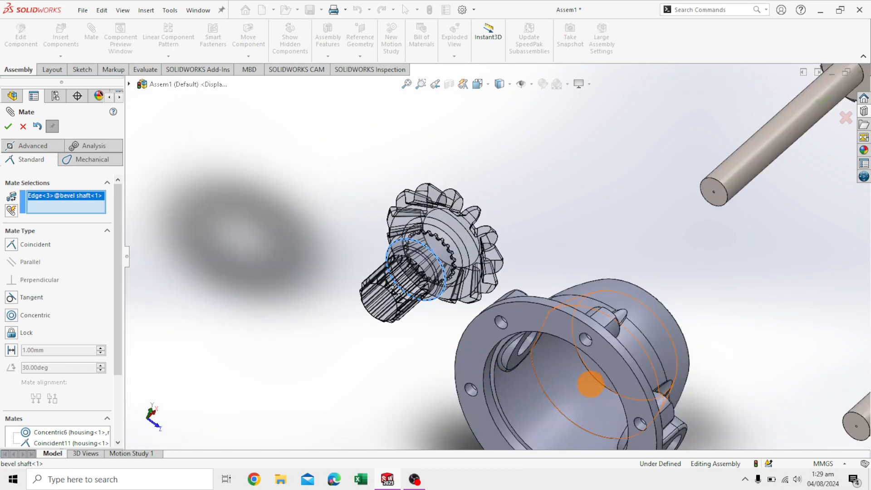
pyautogui.click(596, 381)
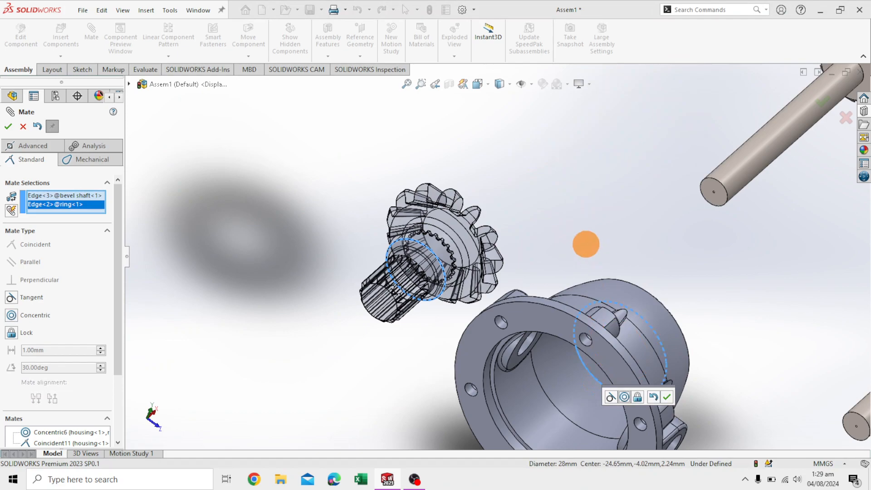
pyautogui.moveTo(580, 214); pyautogui.dragTo(586, 196, button='middle')
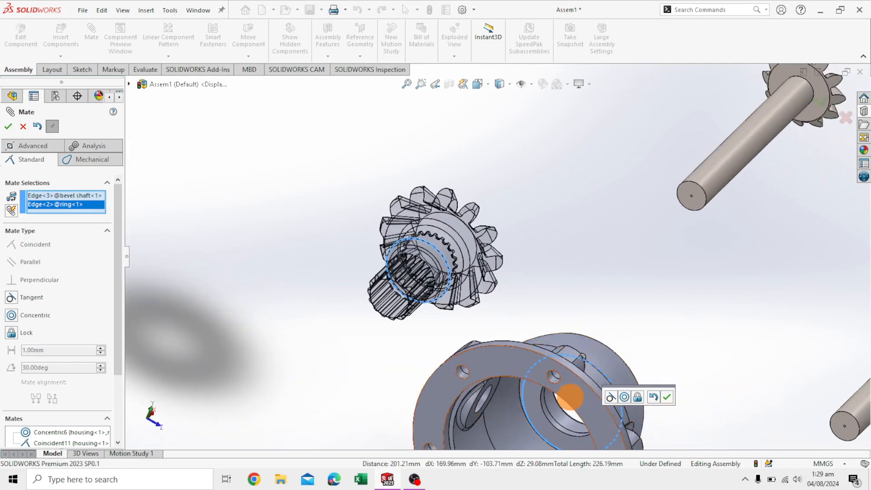
pyautogui.scroll(-3, 444, 247)
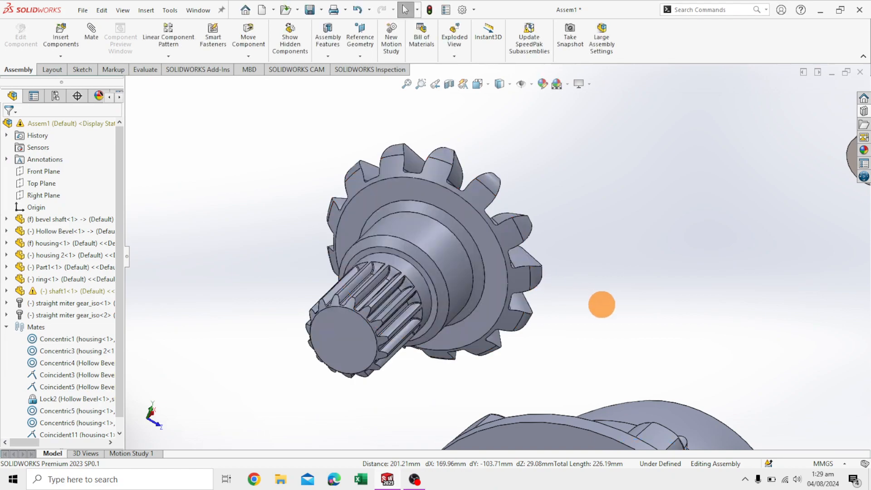
pyautogui.scroll(3, 601, 304)
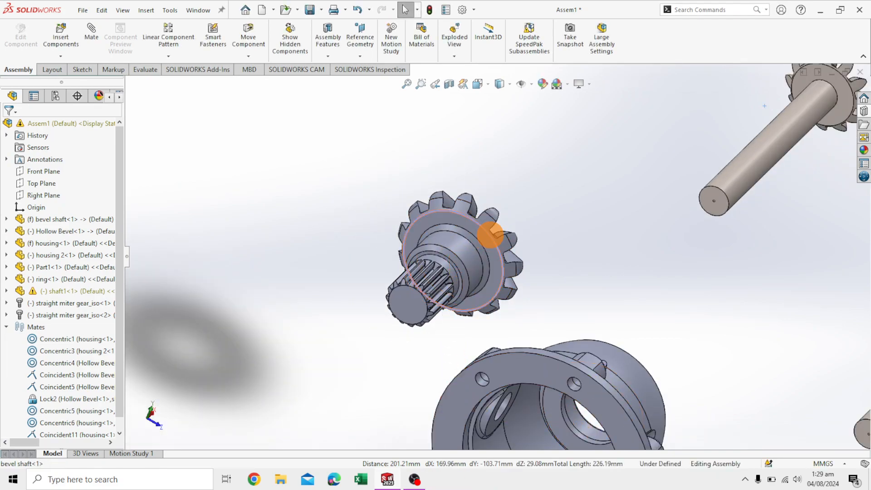
pyautogui.click(490, 234)
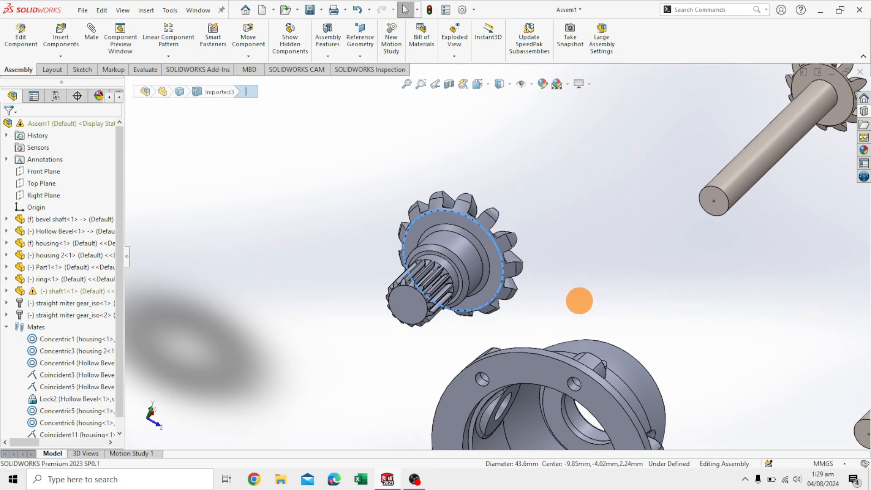
pyautogui.scroll(2, 626, 303)
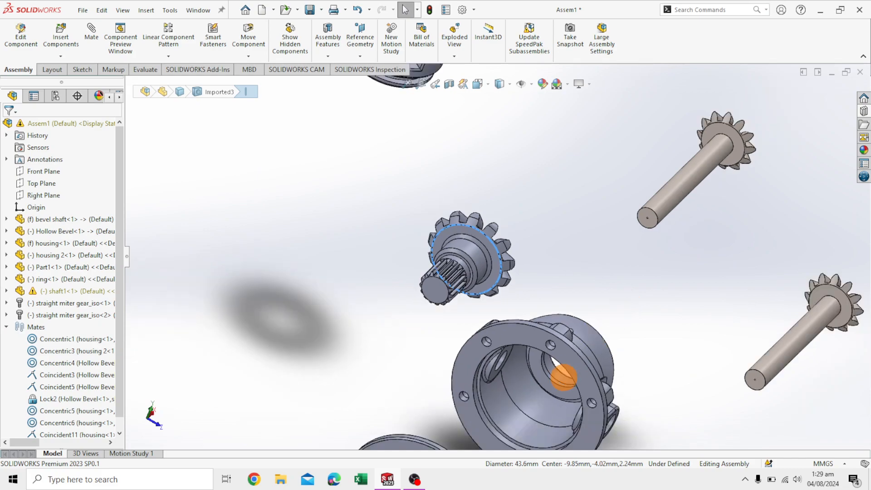
pyautogui.scroll(-4, 564, 377)
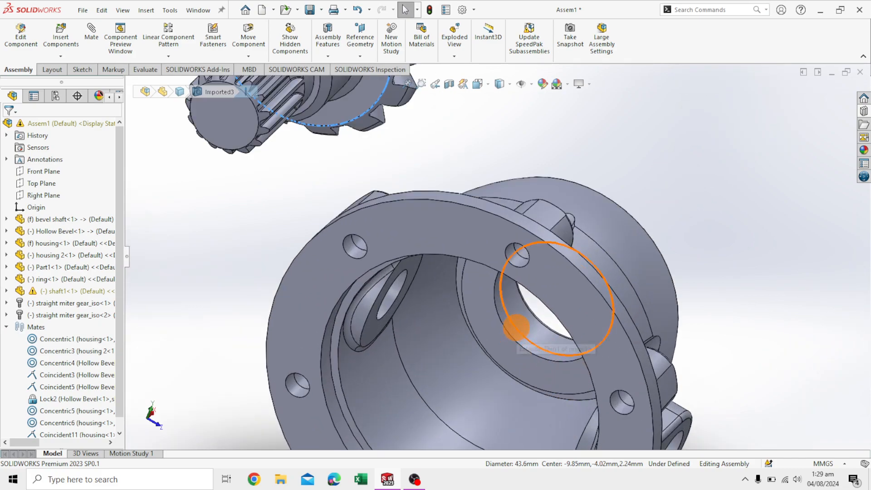
pyautogui.click(516, 326)
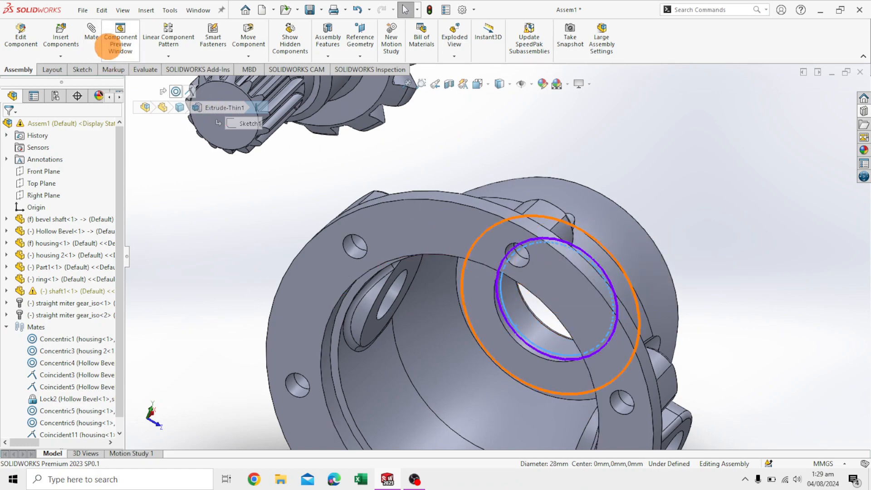
pyautogui.click(92, 32)
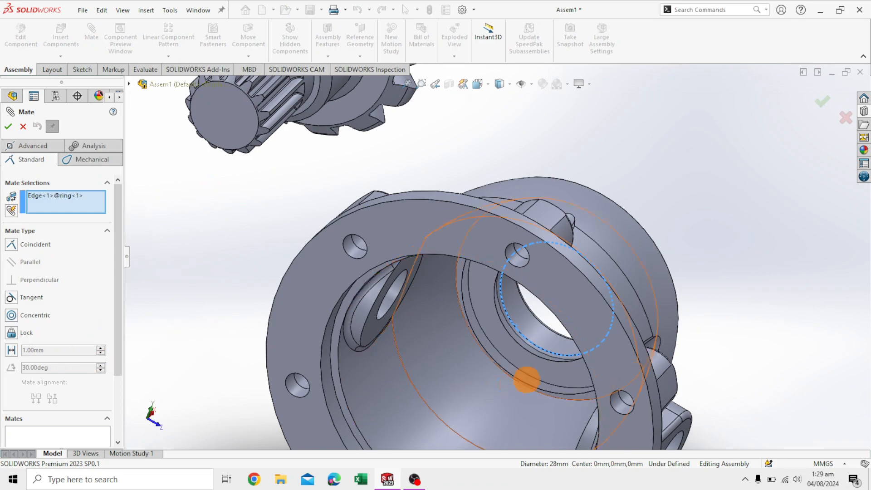
pyautogui.scroll(5, 284, 169)
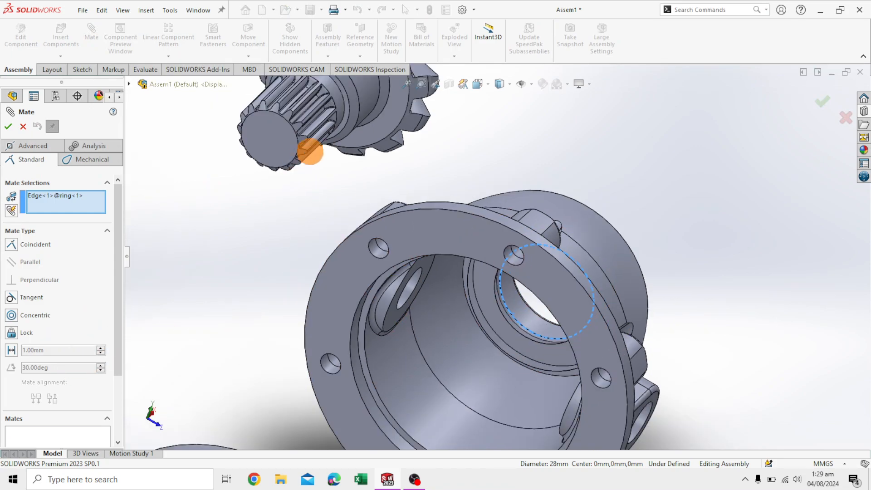
pyautogui.scroll(-3, 396, 131)
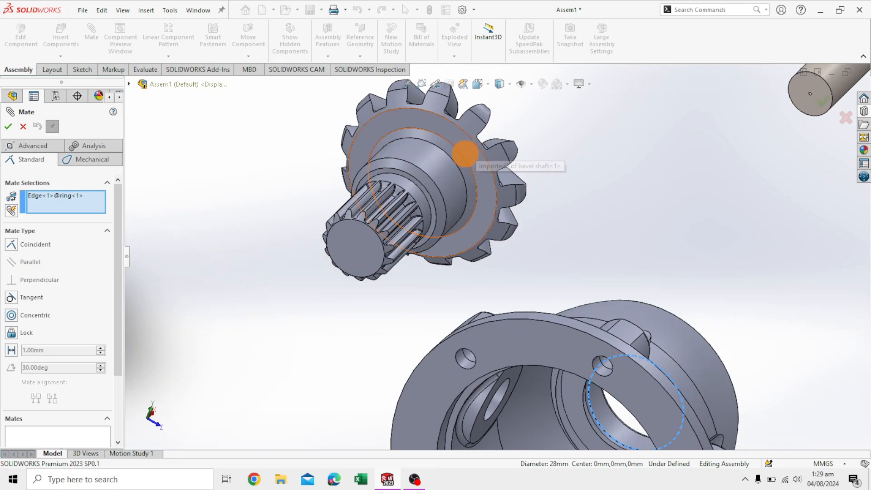
pyautogui.click(461, 153)
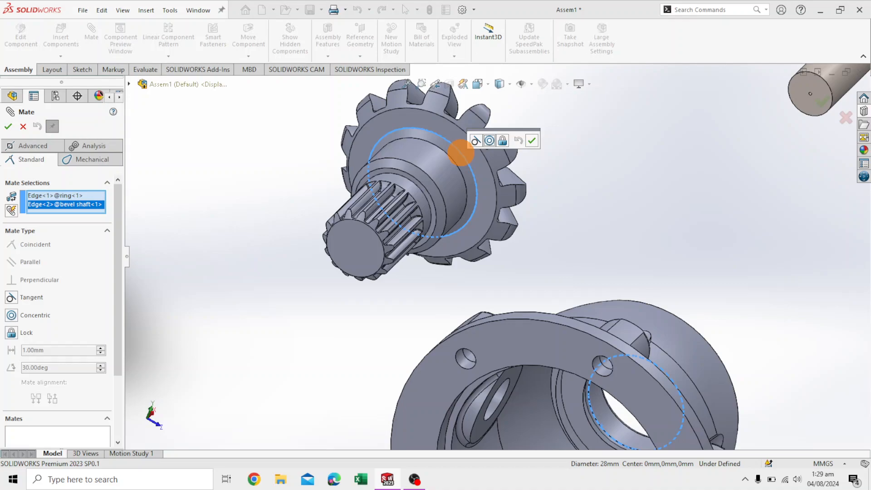
pyautogui.scroll(3, 619, 339)
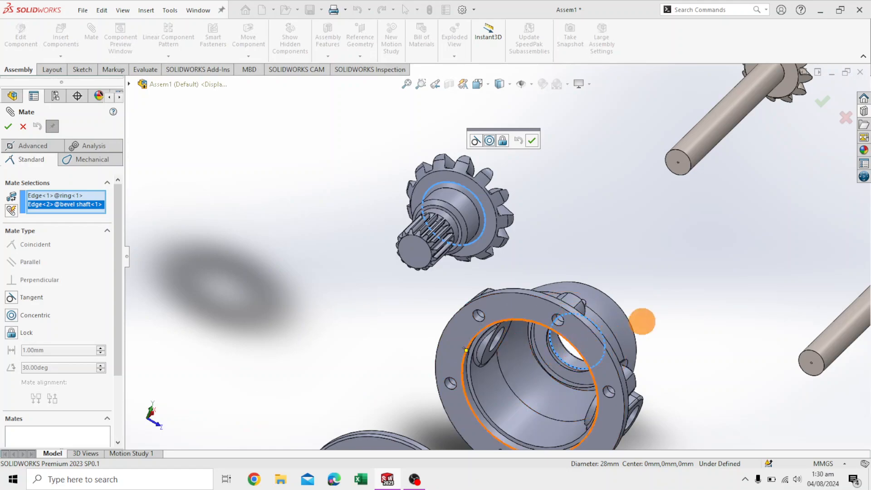
pyautogui.moveTo(690, 287); pyautogui.dragTo(648, 279, button='middle')
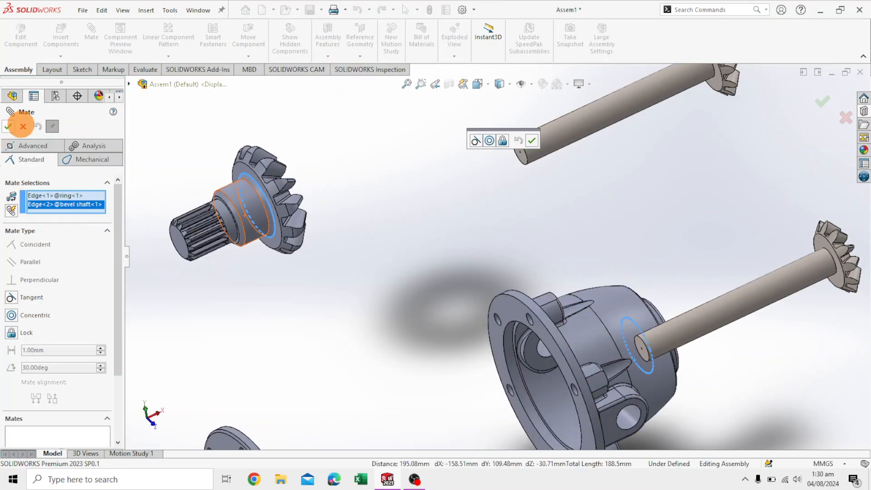
pyautogui.click(23, 126)
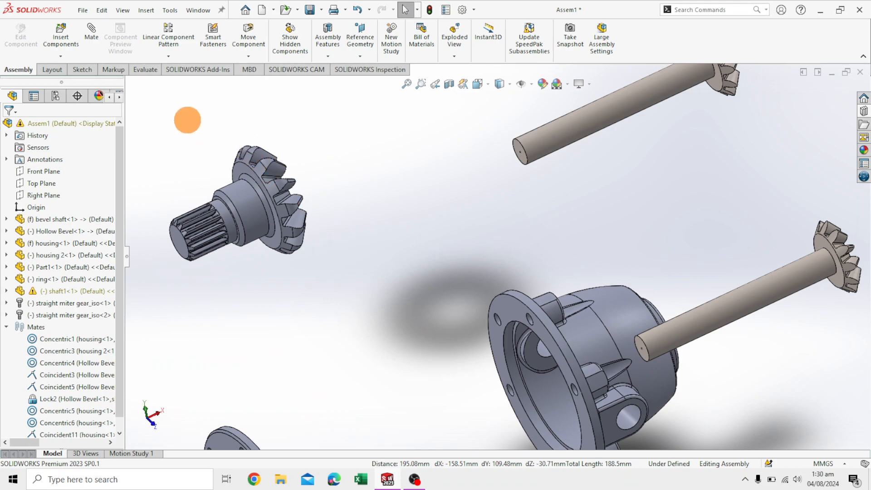
# - Delete the fixed bevel shaft component from the assembly and dismiss the rebuild report
pyautogui.moveTo(179, 122); pyautogui.dragTo(340, 311)
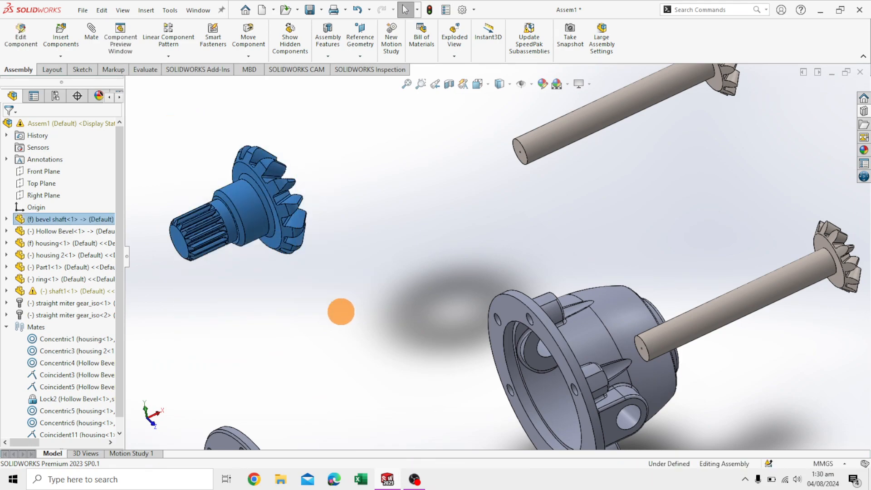
pyautogui.press('Delete')
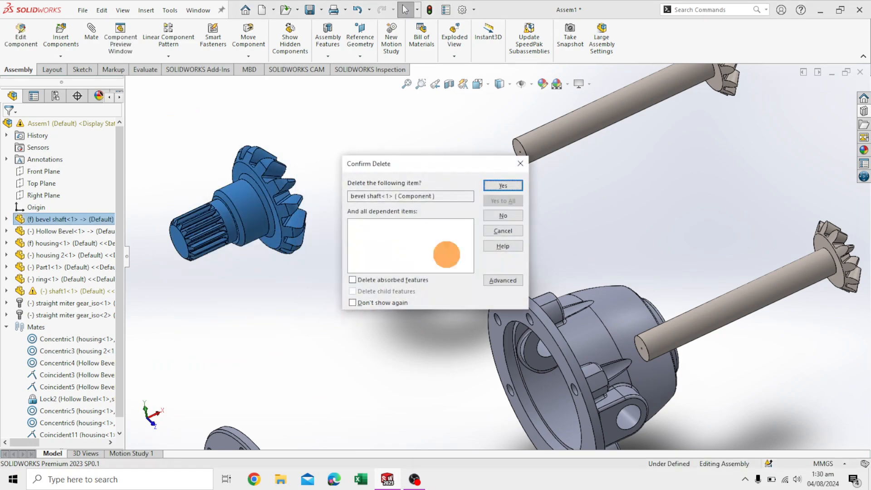
pyautogui.click(499, 186)
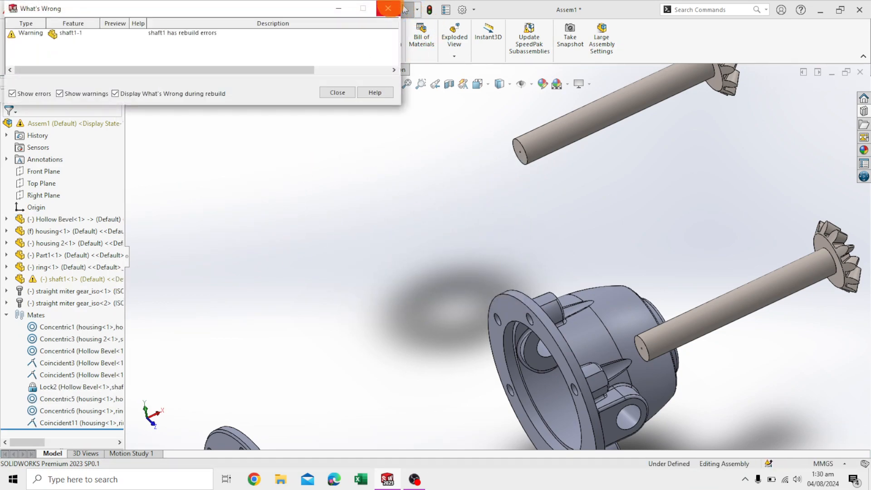
pyautogui.click(401, 9)
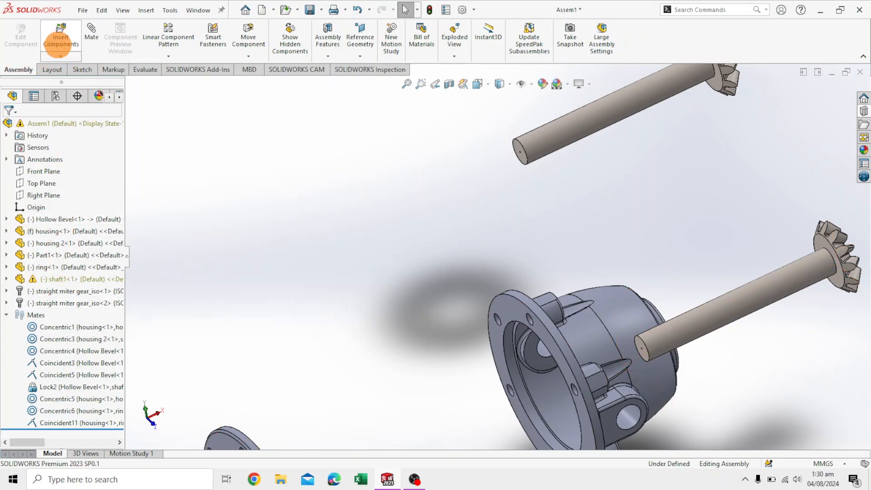
# - Insert bevel shaft.SLDPRT from the Diff folder and place it in front of the housing's open flange
pyautogui.click(60, 46)
pyautogui.click(58, 312)
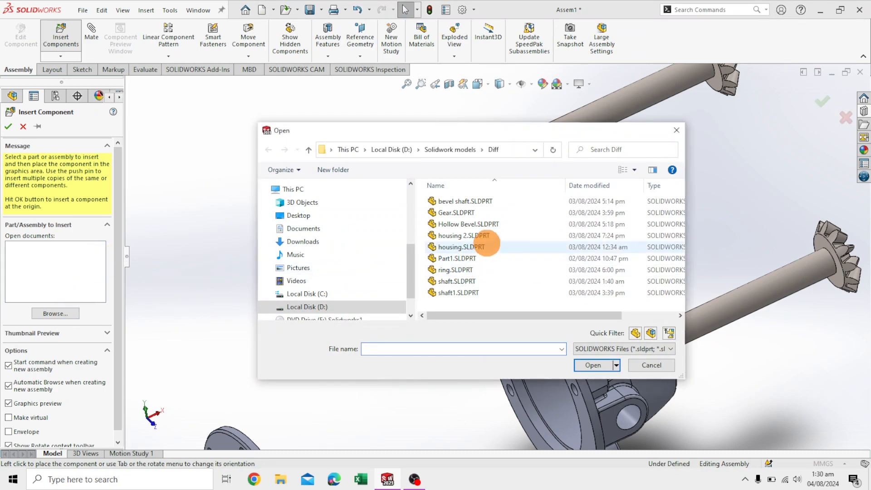
pyautogui.click(486, 201)
pyautogui.click(594, 365)
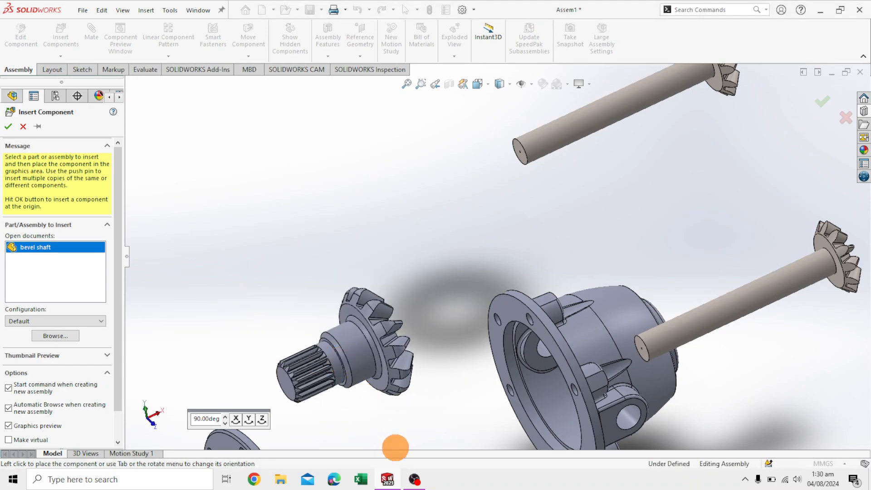
pyautogui.click(395, 429)
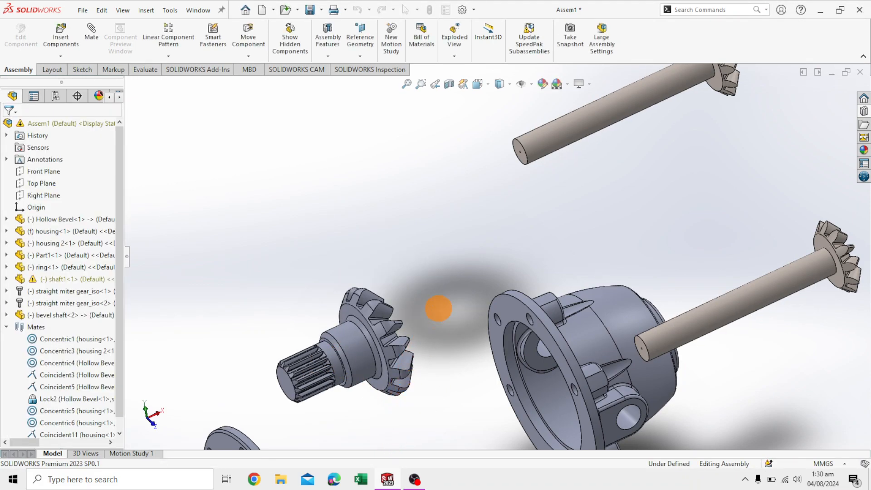
# - Add a concentric mate between the bevel shaft's gear back edge and the housing's bore edge, flipping the alignment so the splines face the bore
pyautogui.scroll(-2, 439, 372)
pyautogui.moveTo(458, 398); pyautogui.dragTo(482, 404, button='middle')
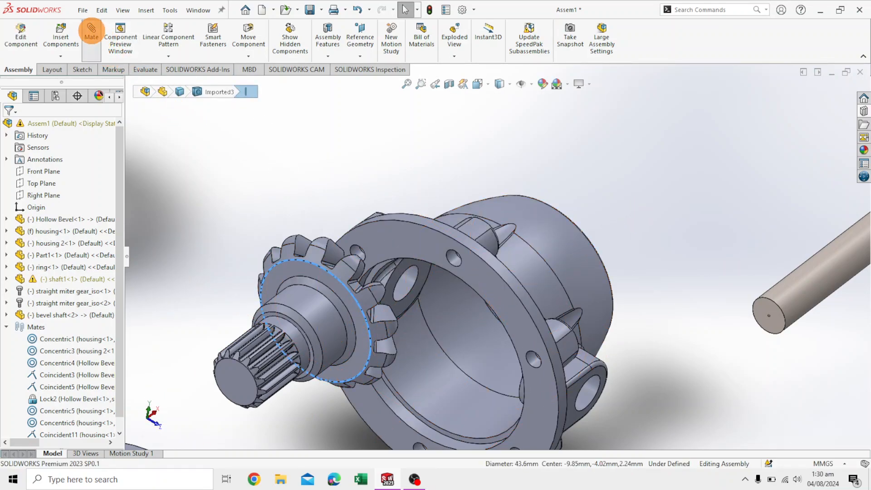
pyautogui.click(91, 31)
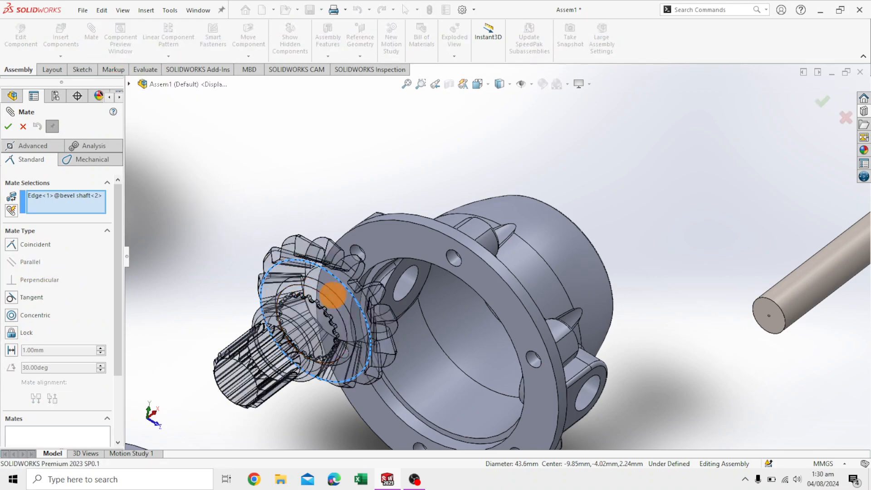
pyautogui.moveTo(710, 177); pyautogui.dragTo(734, 275, button='middle')
pyautogui.scroll(-3, 733, 275)
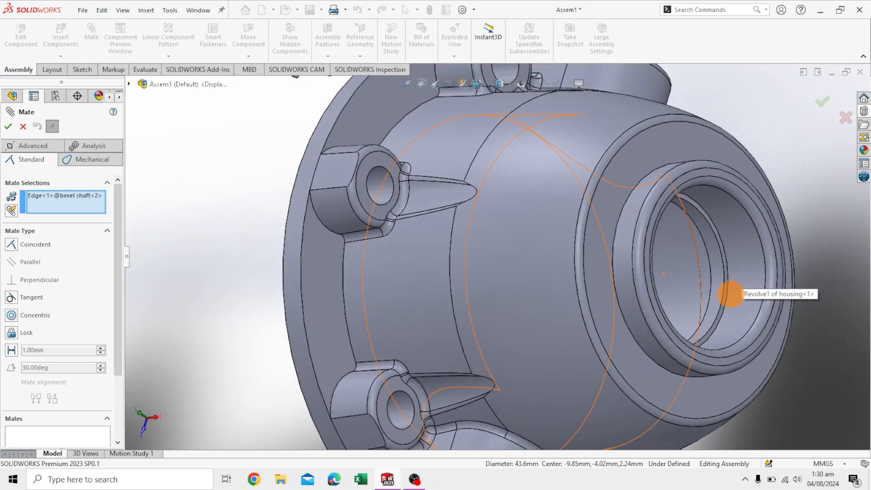
pyautogui.scroll(-2, 731, 293)
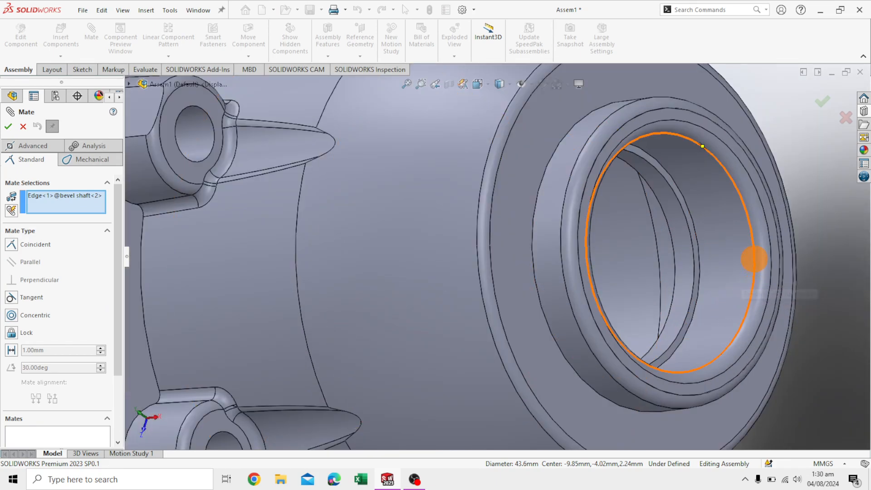
pyautogui.click(754, 259)
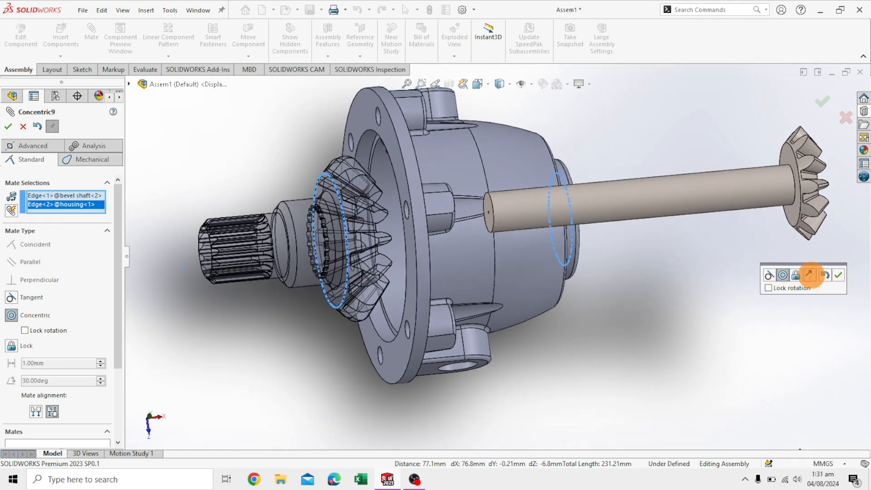
pyautogui.click(810, 274)
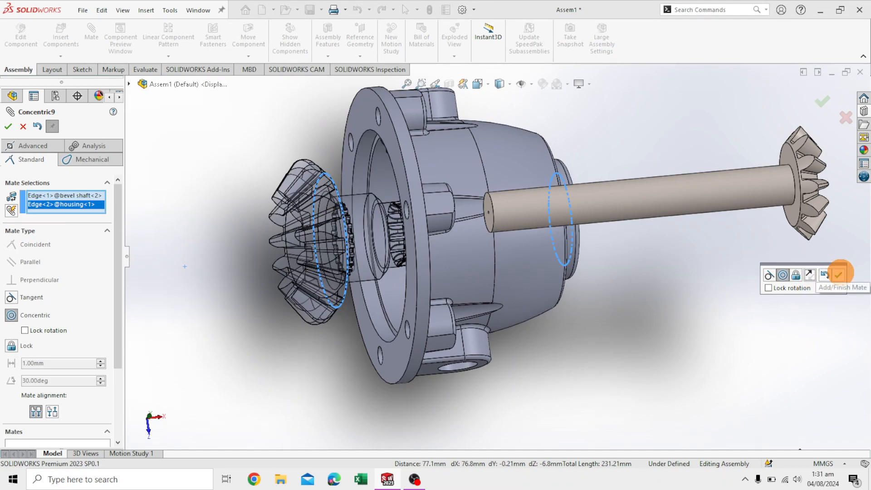
pyautogui.click(838, 275)
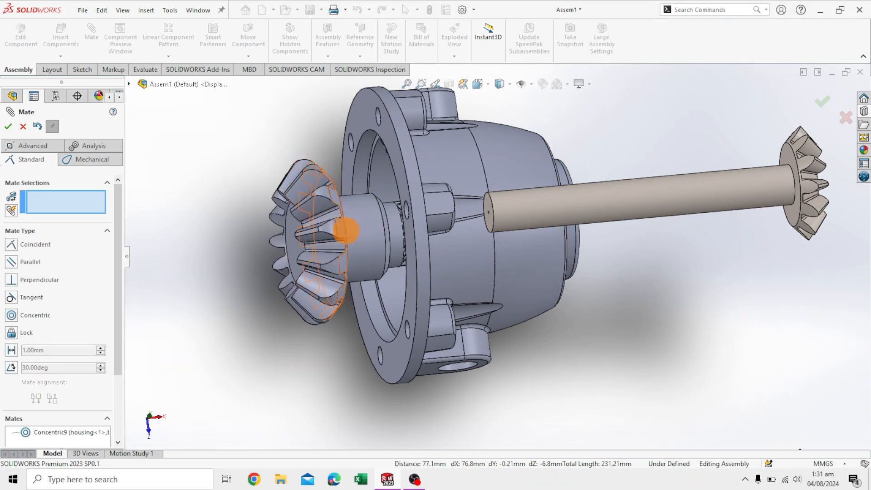
# - Pull the bevel shaft away from the housing and mate its gear's back face coincident with the ring's inner-facing face
pyautogui.moveTo(363, 234); pyautogui.dragTo(222, 261)
pyautogui.moveTo(278, 377); pyautogui.dragTo(311, 335, button='middle')
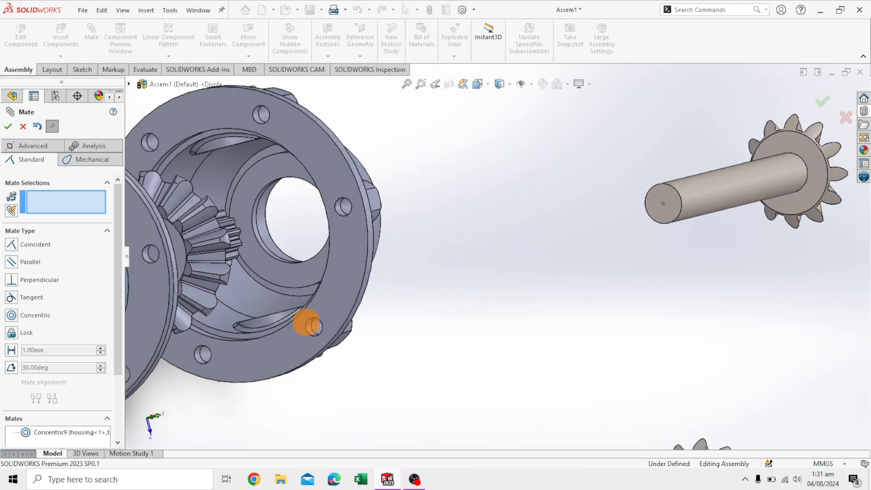
pyautogui.click(259, 182)
pyautogui.moveTo(467, 189); pyautogui.dragTo(389, 197, button='middle')
pyautogui.scroll(-5, 400, 196)
pyautogui.click(408, 196)
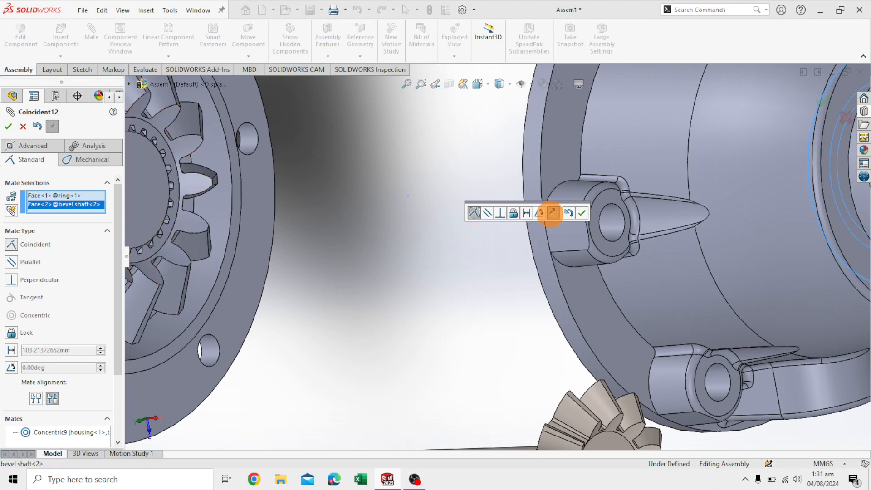
pyautogui.click(582, 213)
pyautogui.scroll(5, 456, 305)
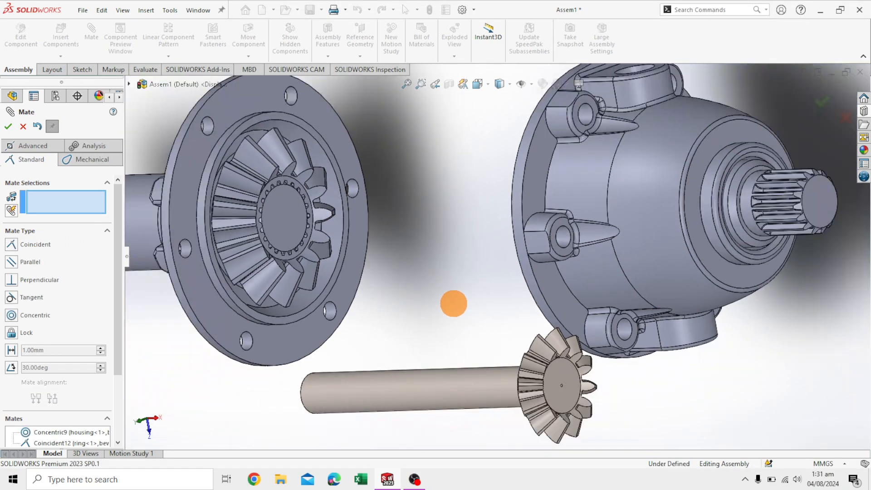
# - Add a concentric mate between Part1's inner bore edge and housing 2's edge beside the slots, flipping the alignment so the teeth face the flange
pyautogui.moveTo(668, 347); pyautogui.dragTo(764, 308, button='middle')
pyautogui.moveTo(726, 375); pyautogui.dragTo(805, 389, button='middle')
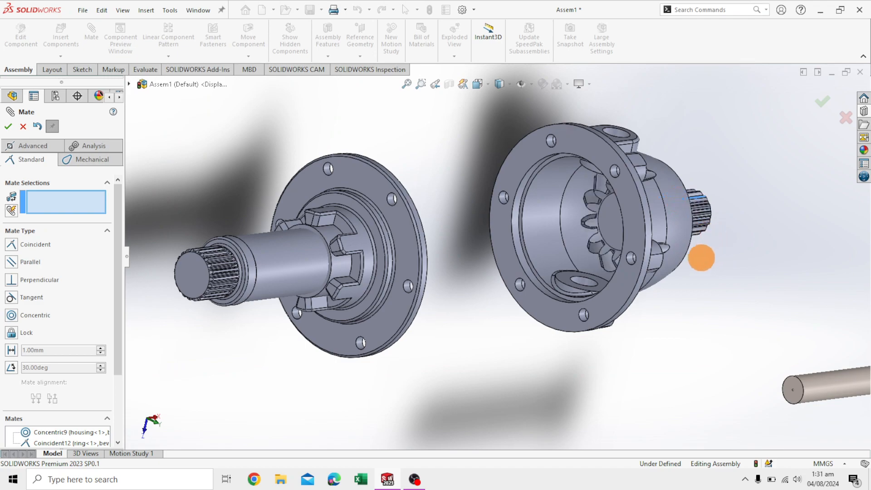
pyautogui.scroll(6, 599, 281)
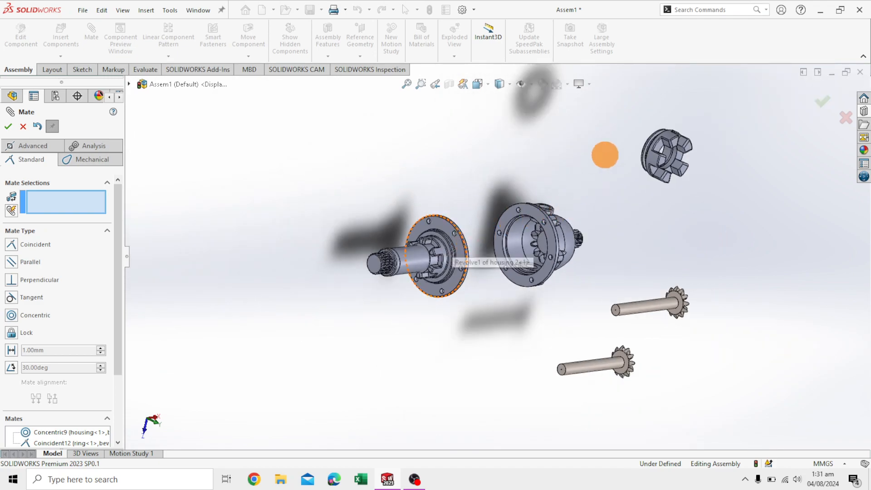
pyautogui.moveTo(548, 200); pyautogui.dragTo(532, 171, button='middle')
pyautogui.scroll(-8, 533, 168)
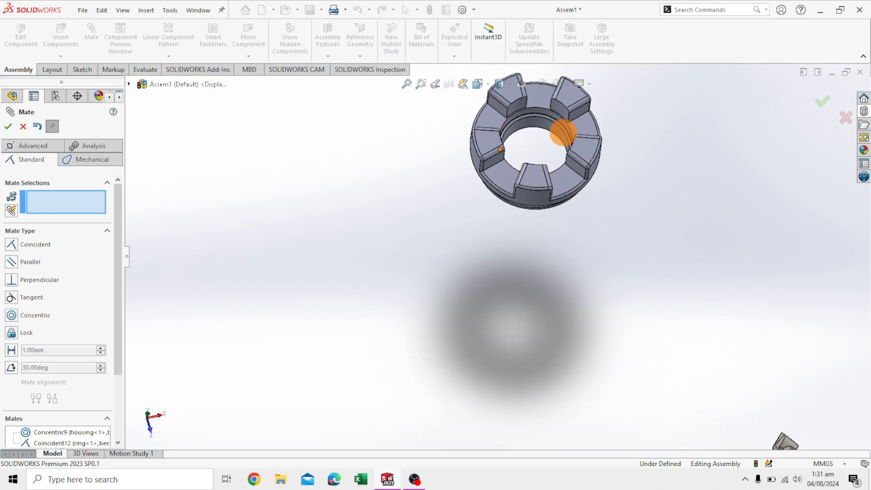
pyautogui.scroll(-10, 560, 145)
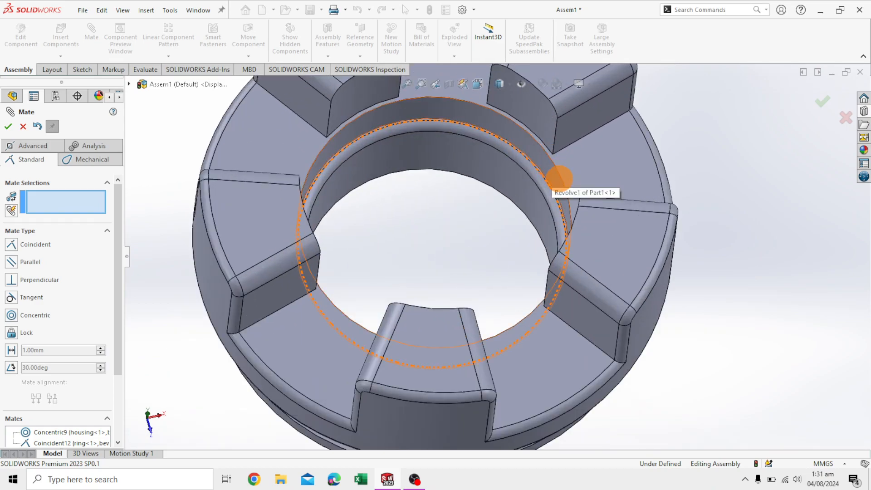
pyautogui.click(562, 179)
pyautogui.scroll(10, 597, 318)
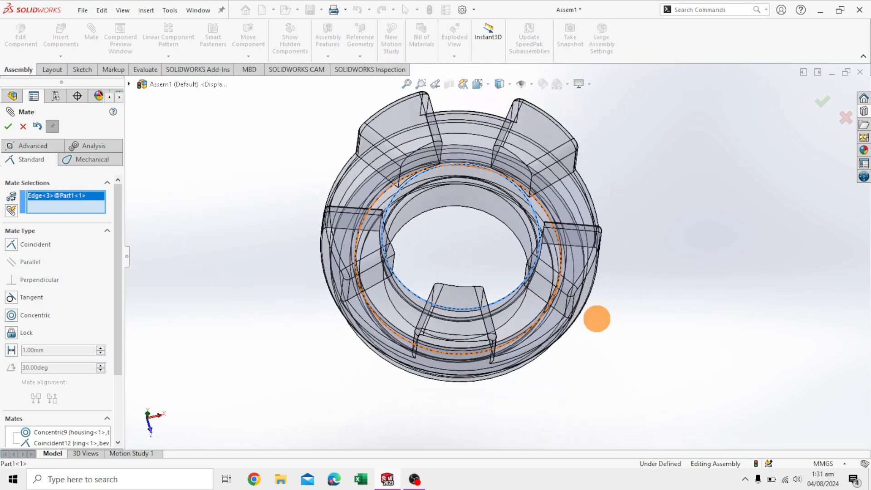
pyautogui.moveTo(639, 363); pyautogui.dragTo(544, 345, button='middle')
pyautogui.scroll(-6, 525, 274)
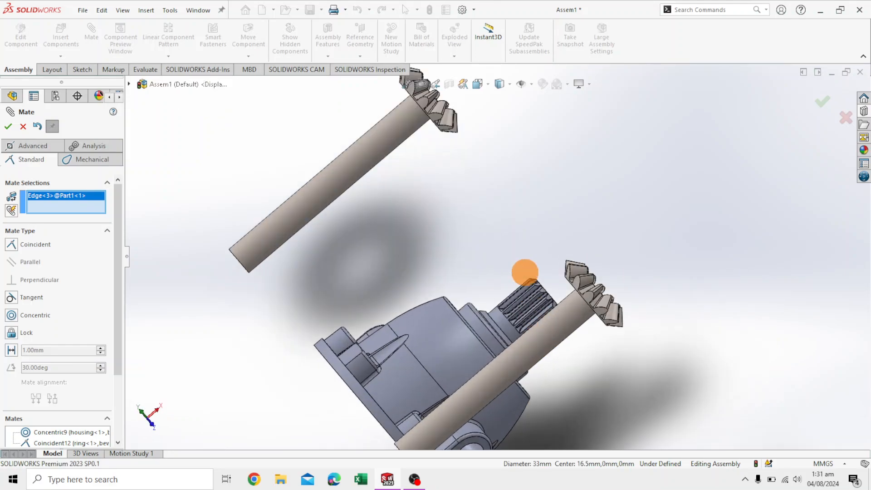
pyautogui.moveTo(557, 191); pyautogui.dragTo(514, 318, button='middle')
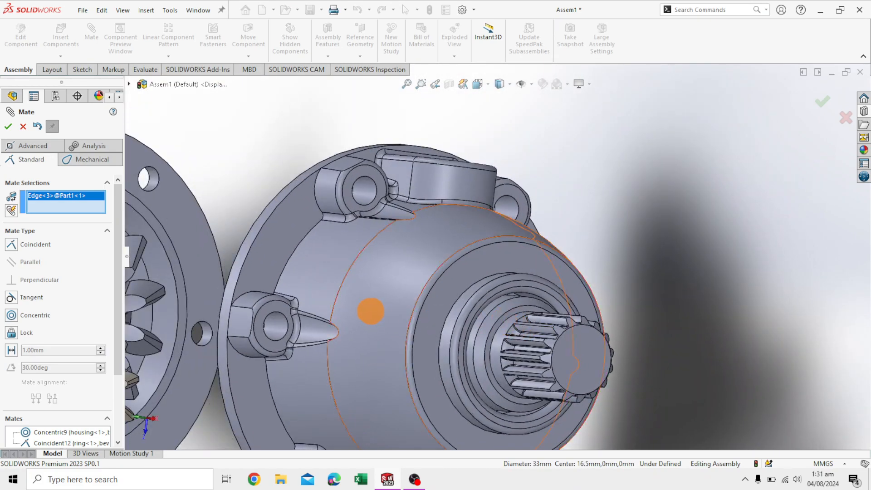
pyautogui.scroll(6, 369, 310)
pyautogui.moveTo(595, 323); pyautogui.dragTo(653, 315, button='middle')
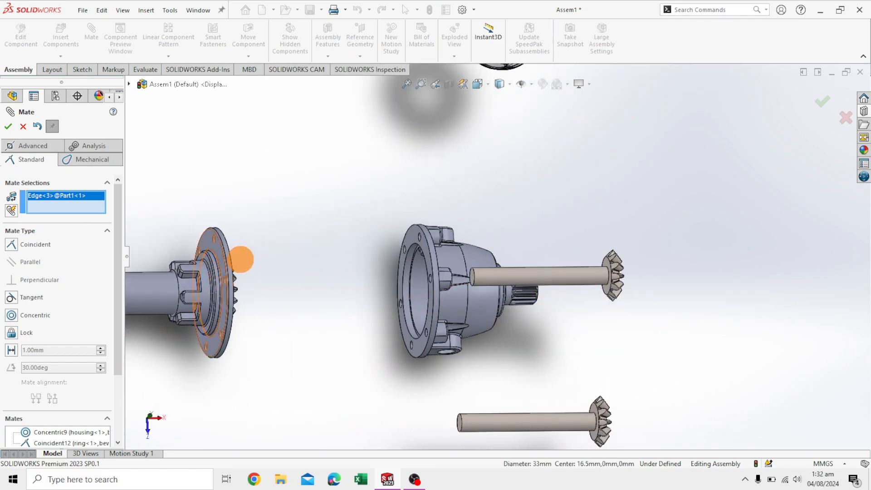
pyautogui.scroll(3, 267, 245)
pyautogui.scroll(-3, 294, 227)
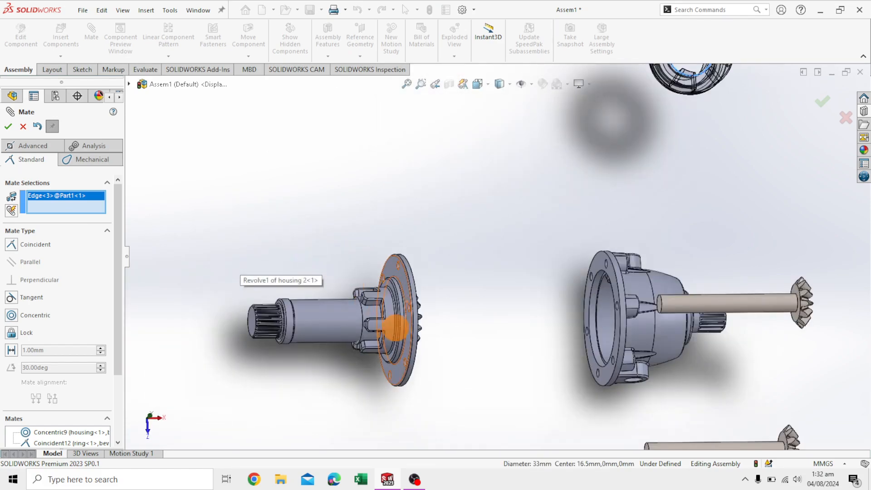
pyautogui.scroll(-5, 327, 325)
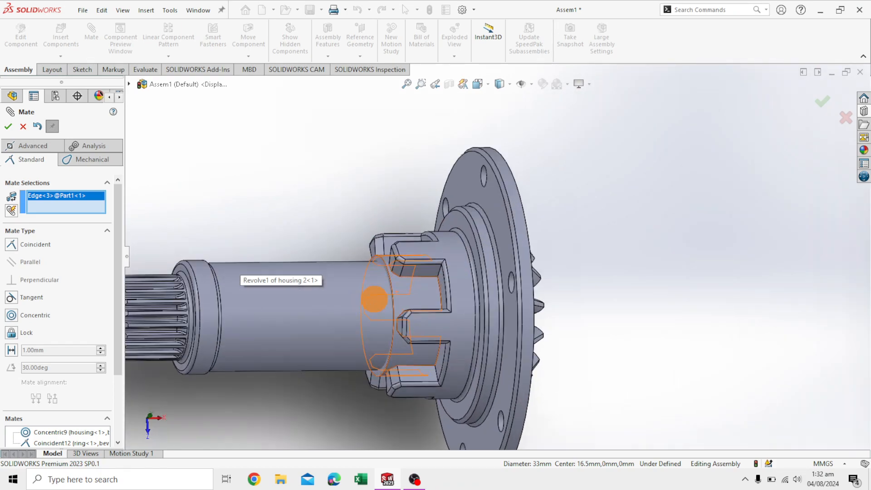
pyautogui.scroll(3, 617, 313)
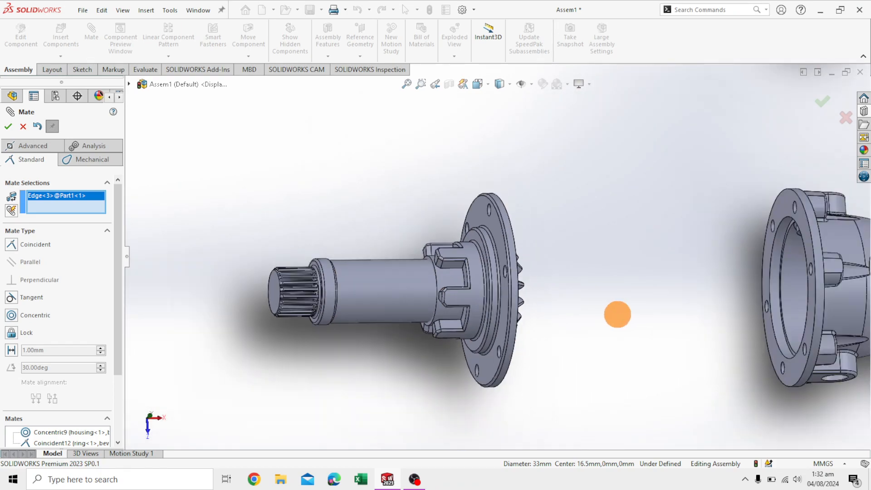
pyautogui.scroll(2, 617, 314)
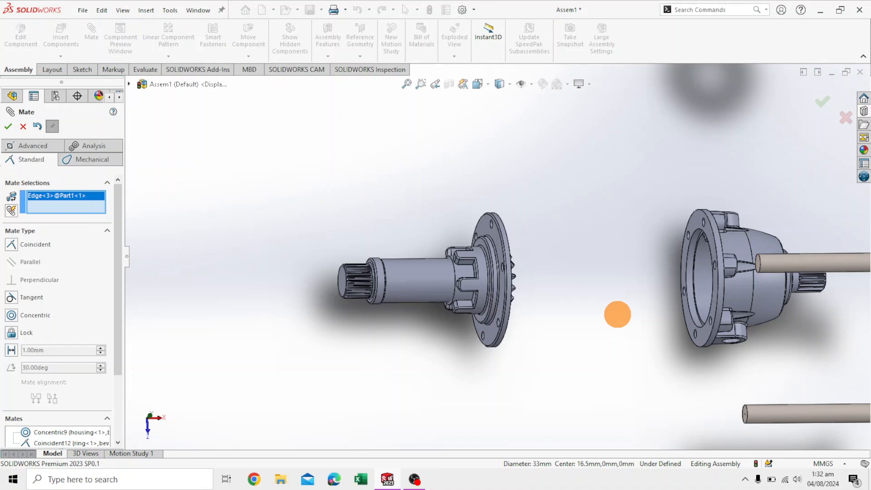
pyautogui.scroll(-6, 483, 267)
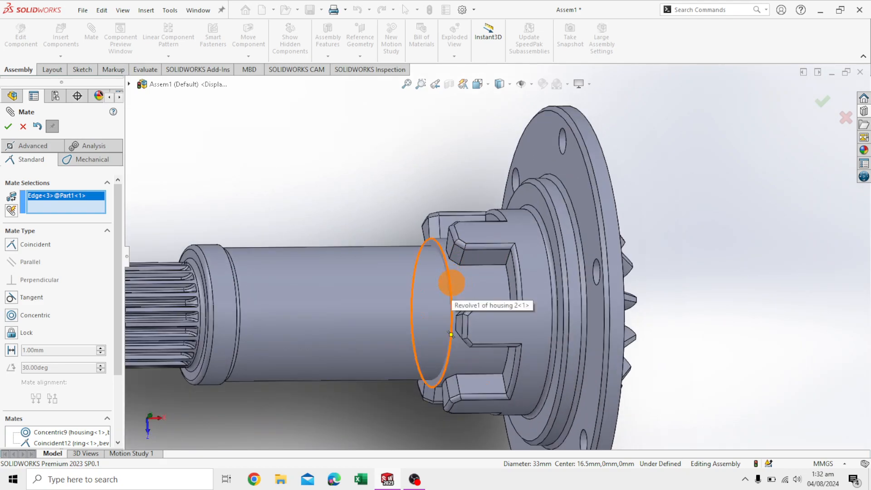
pyautogui.click(447, 283)
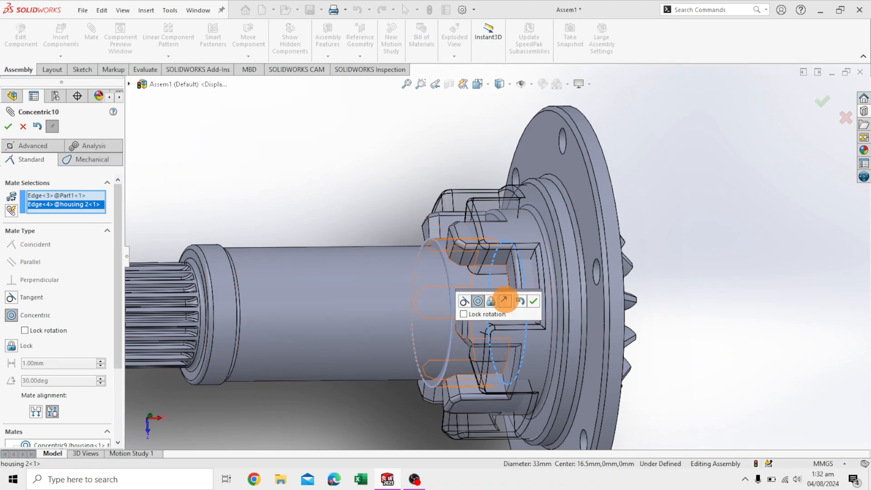
pyautogui.click(505, 301)
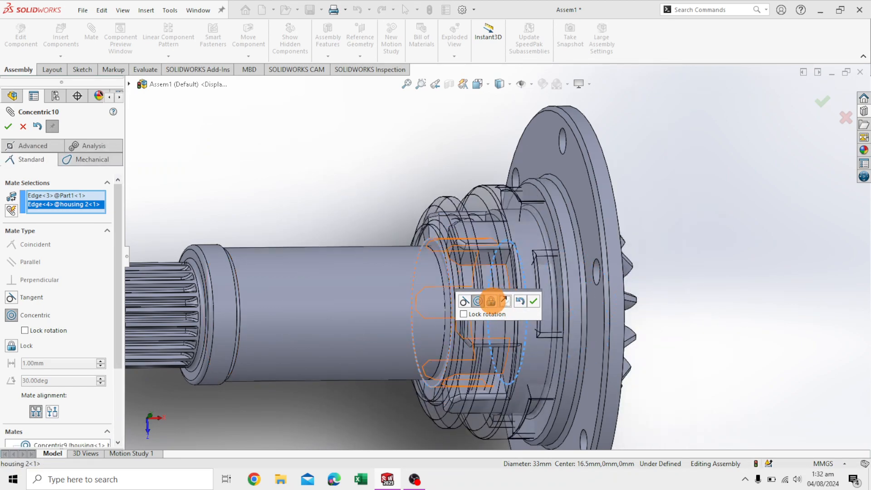
pyautogui.click(534, 301)
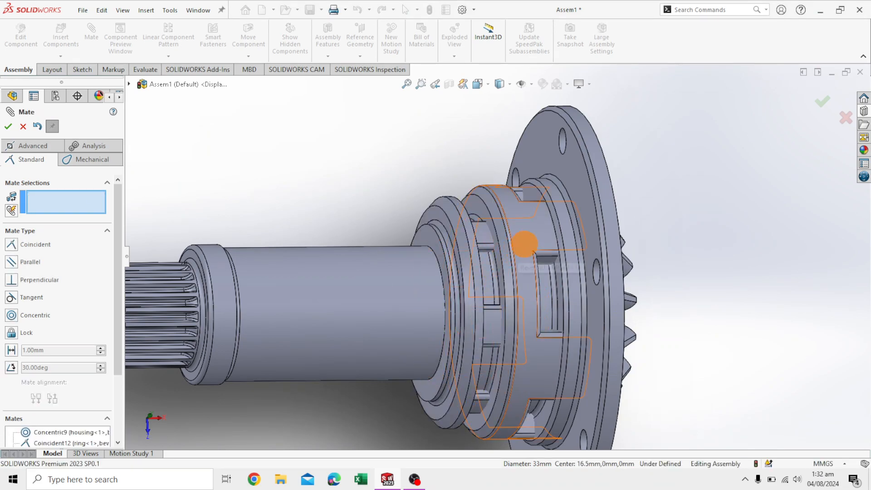
# - Slide Part1 back along housing 2's sleeve and mate one tooth's end face coincident with the end face of the matching flange slot
pyautogui.moveTo(523, 243); pyautogui.dragTo(292, 290)
pyautogui.moveTo(428, 148); pyautogui.dragTo(375, 179, button='middle')
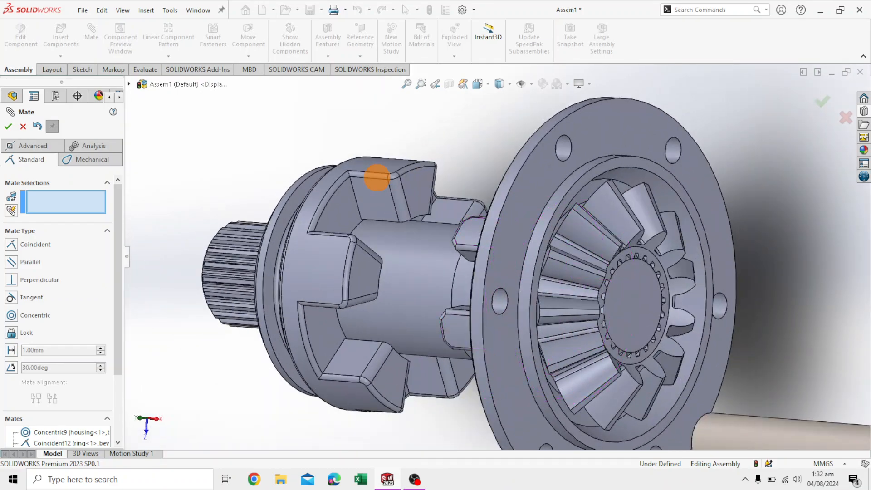
pyautogui.click(364, 272)
pyautogui.moveTo(478, 143); pyautogui.dragTo(545, 159, button='middle')
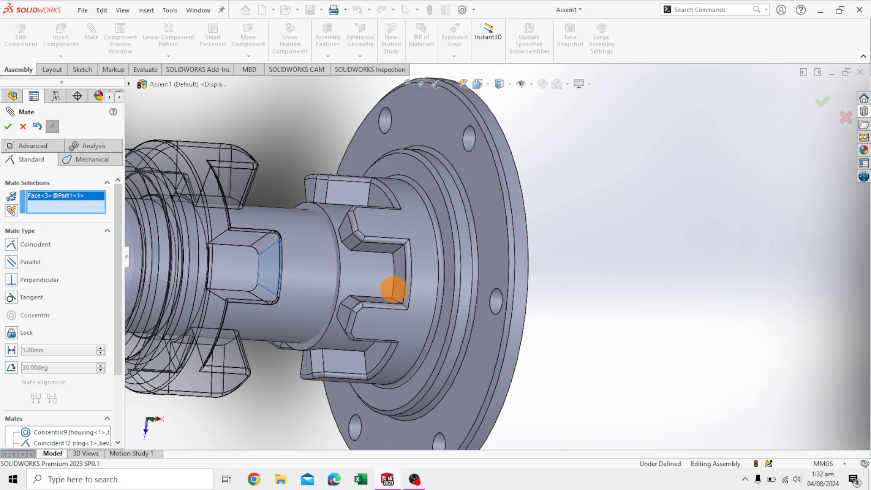
pyautogui.click(399, 272)
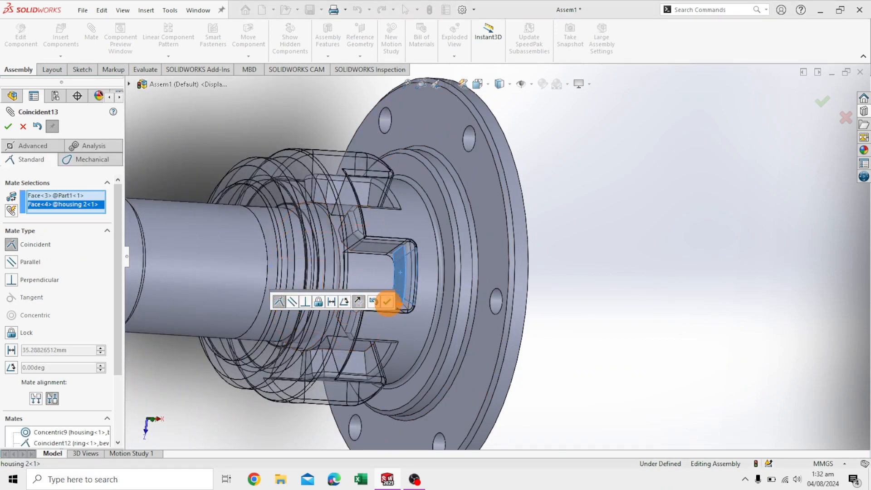
pyautogui.click(387, 301)
pyautogui.scroll(3, 399, 321)
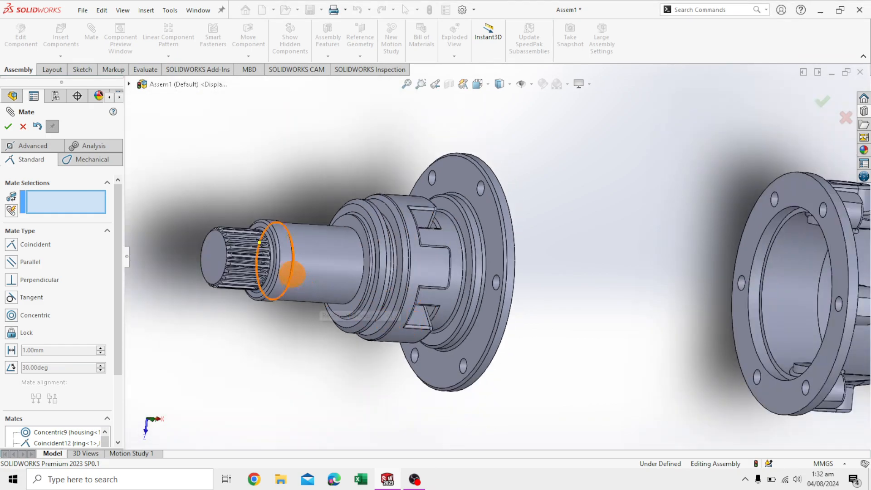
# - Move housing 2 with its mated collar slightly along the axis toward the open housing
pyautogui.click(304, 256)
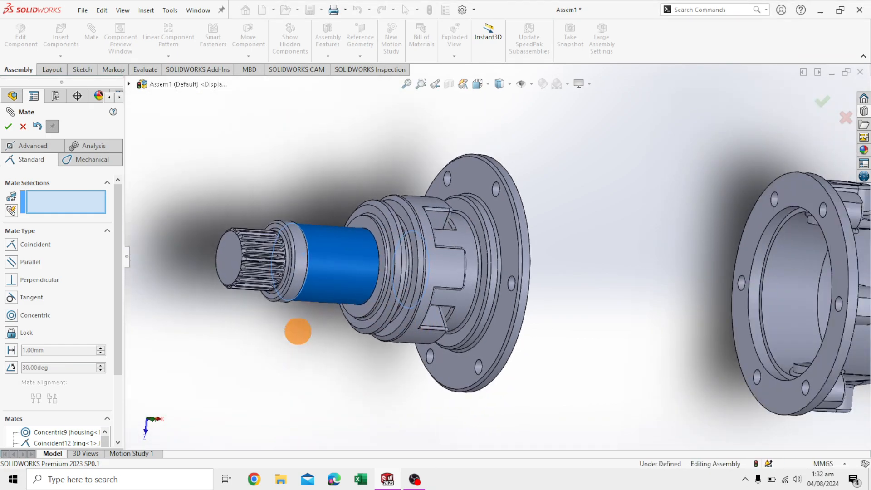
pyautogui.moveTo(309, 266); pyautogui.dragTo(322, 266)
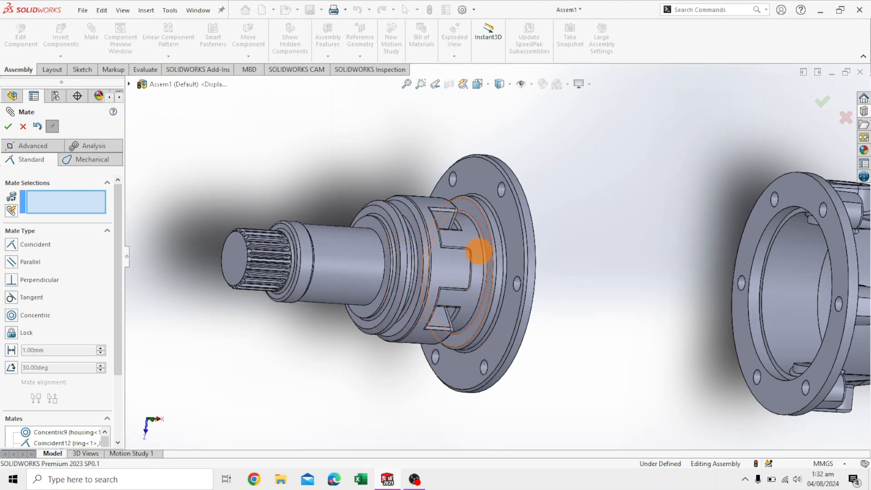
pyautogui.moveTo(349, 251); pyautogui.dragTo(364, 241)
pyautogui.moveTo(628, 239); pyautogui.dragTo(622, 357, button='middle')
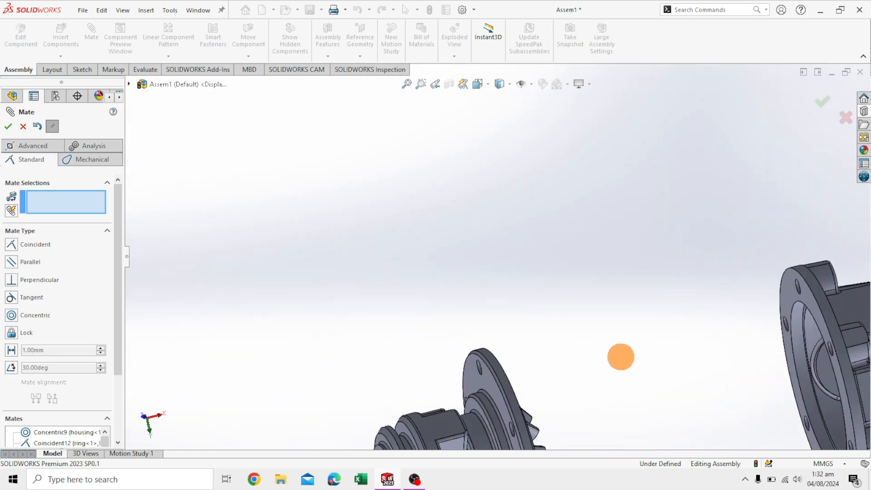
pyautogui.scroll(3, 622, 357)
pyautogui.scroll(3, 619, 356)
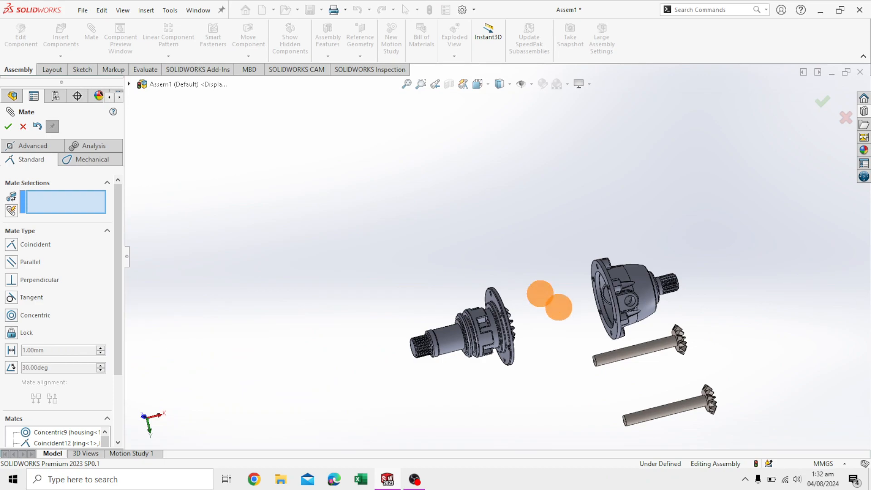
pyautogui.moveTo(558, 306); pyautogui.dragTo(570, 321, button='middle')
pyautogui.scroll(-4, 636, 360)
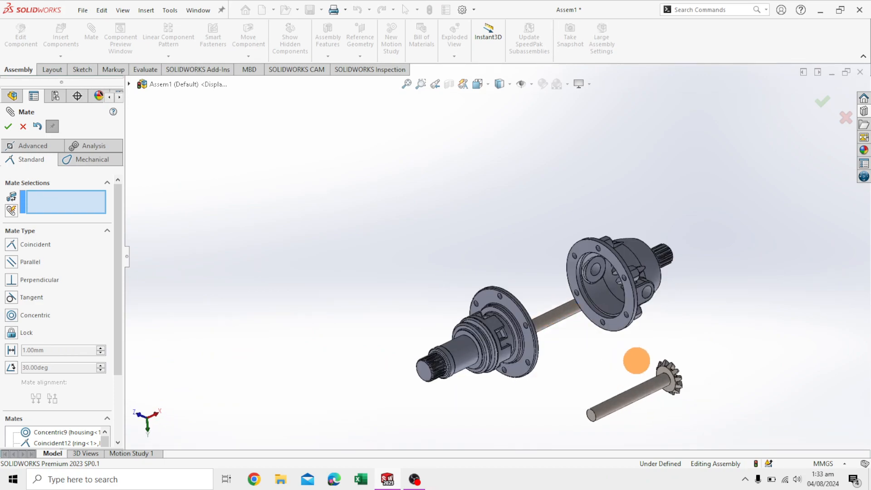
pyautogui.scroll(-6, 572, 348)
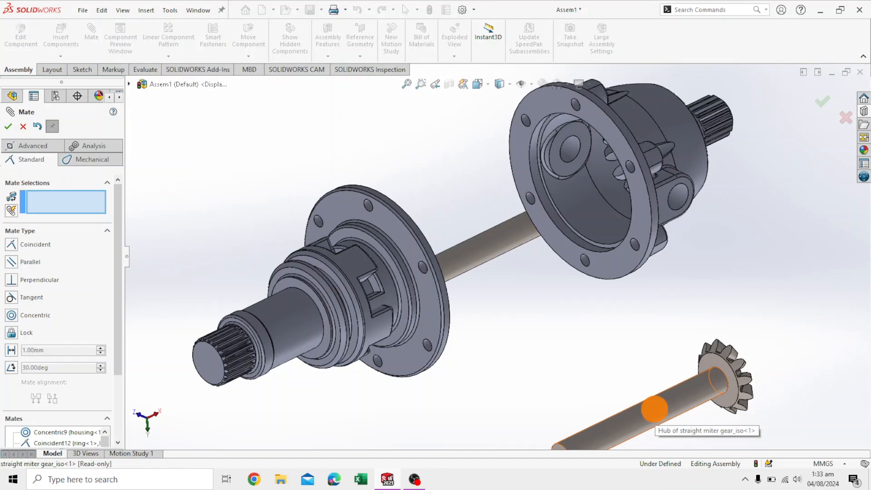
pyautogui.click(654, 409)
pyautogui.scroll(3, 564, 343)
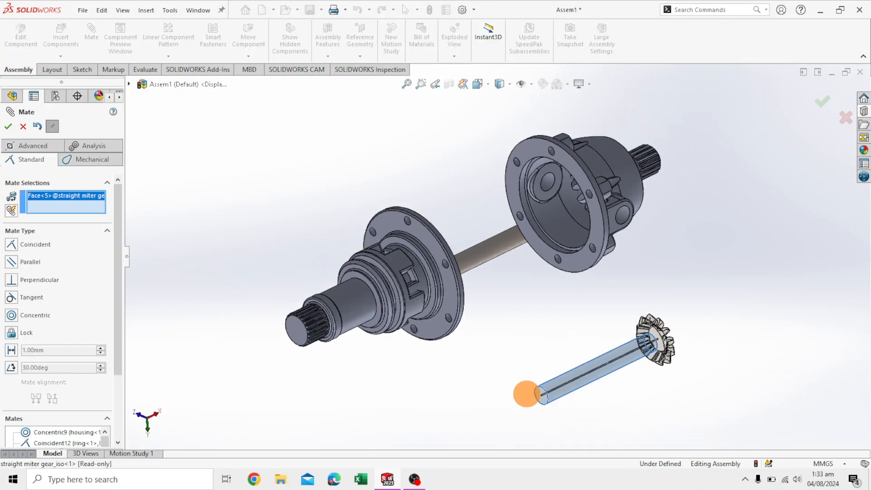
pyautogui.scroll(-2, 547, 397)
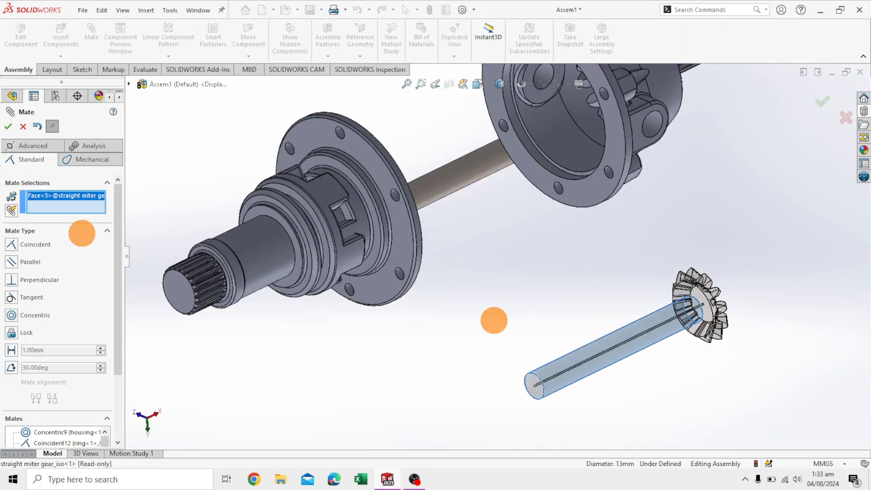
pyautogui.rightClick(53, 196)
pyautogui.click(107, 216)
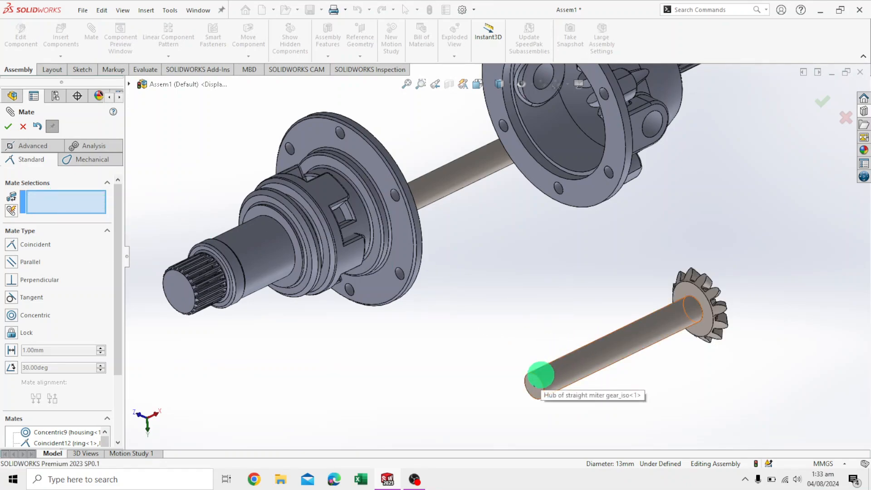
# - Add a concentric mate between the first miter gear's shaft end edge and the housing's inner side bore edge, flipping the alignment
pyautogui.click(540, 375)
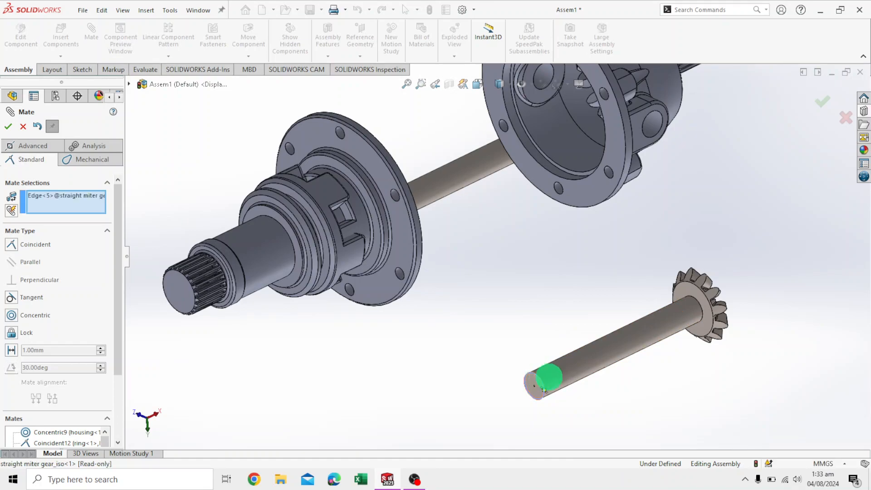
pyautogui.moveTo(551, 220); pyautogui.dragTo(520, 117, button='middle')
pyautogui.scroll(-3, 544, 160)
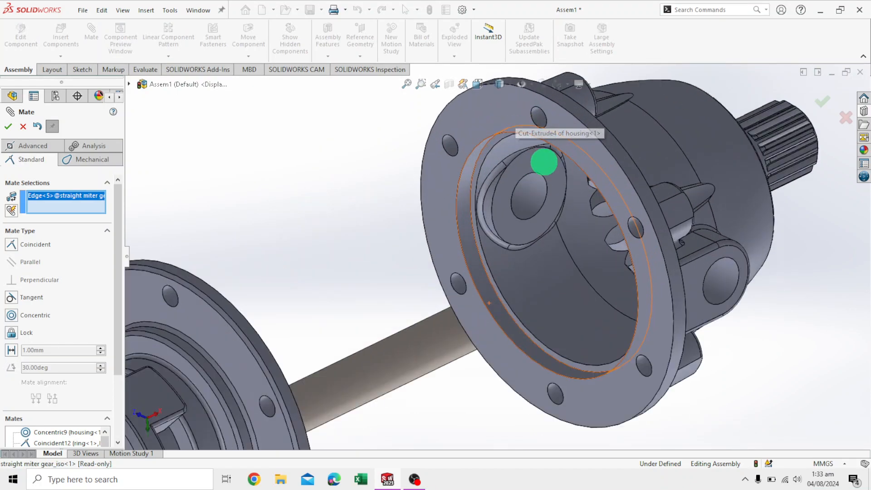
pyautogui.scroll(-3, 525, 288)
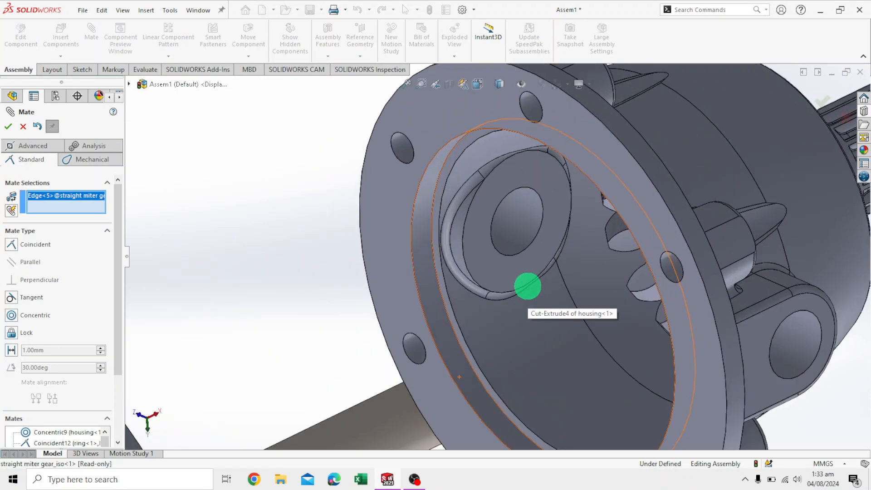
pyautogui.click(524, 251)
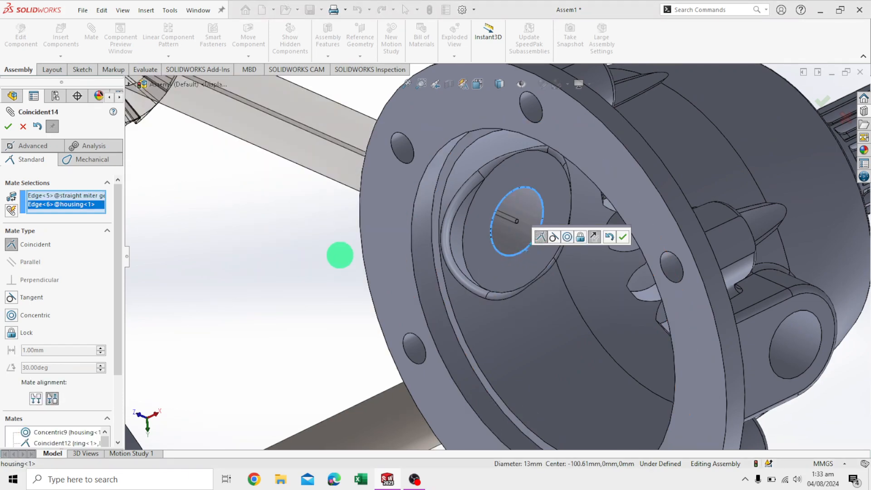
pyautogui.scroll(5, 340, 255)
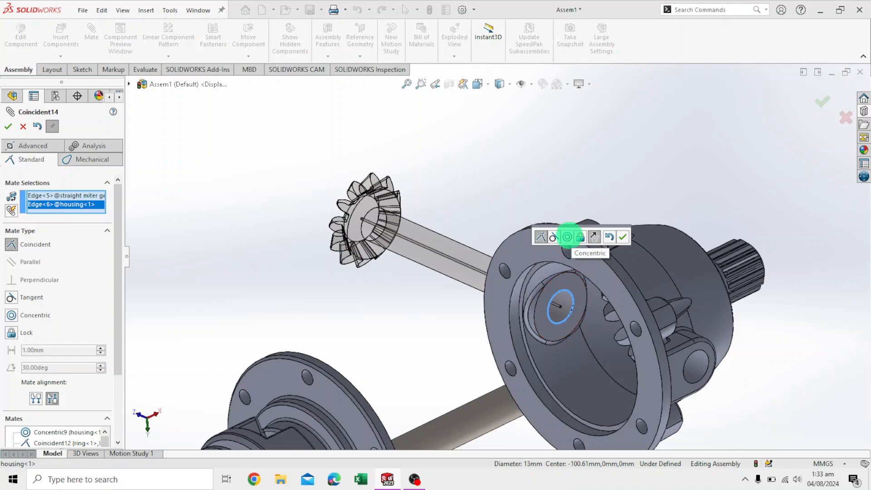
pyautogui.click(567, 237)
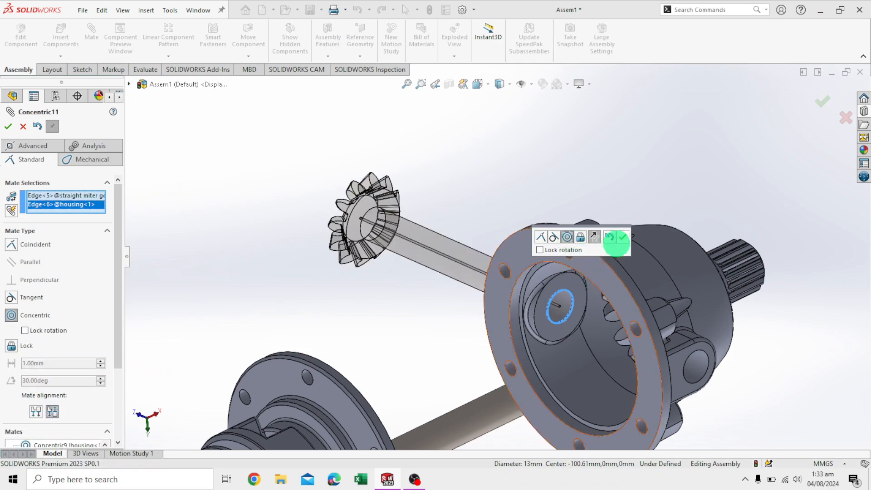
pyautogui.click(595, 236)
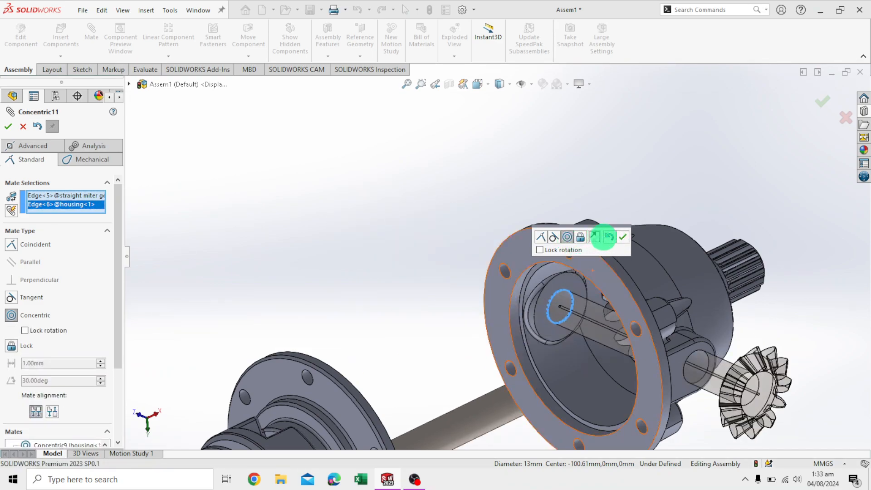
pyautogui.click(623, 237)
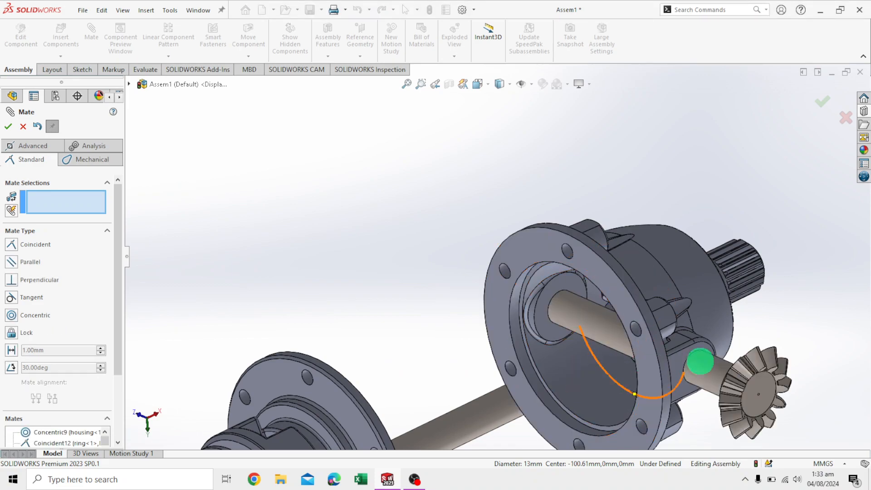
# - Slide the first miter gear inside the housing and mate its back face coincident with the flat inner face around the bore
pyautogui.moveTo(695, 373); pyautogui.dragTo(435, 328)
pyautogui.moveTo(436, 328); pyautogui.dragTo(503, 341, button='middle')
pyautogui.scroll(4, 321, 245)
pyautogui.scroll(-7, 273, 222)
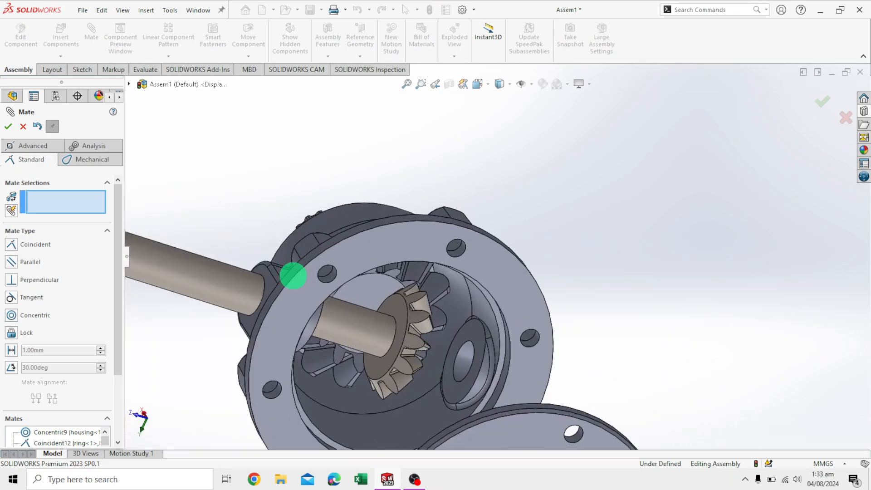
pyautogui.scroll(-2, 342, 319)
pyautogui.click(469, 294)
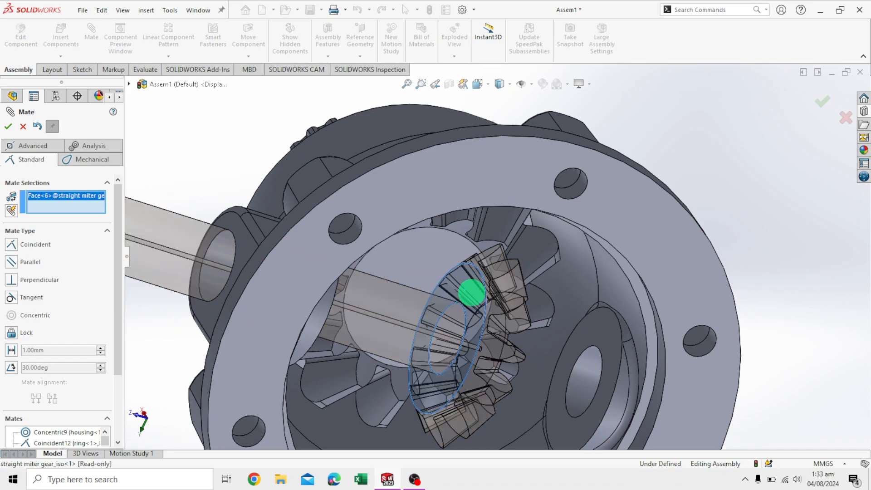
pyautogui.scroll(2, 706, 169)
pyautogui.moveTo(708, 171); pyautogui.dragTo(586, 259, button='middle')
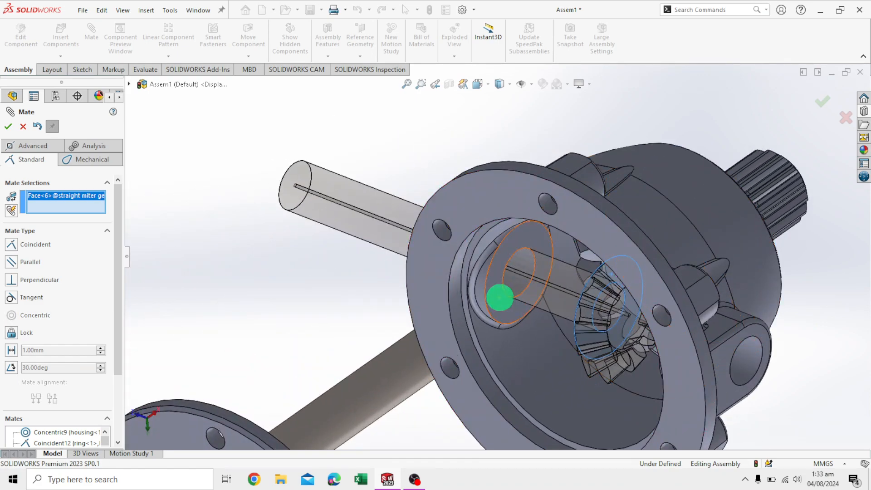
pyautogui.click(498, 297)
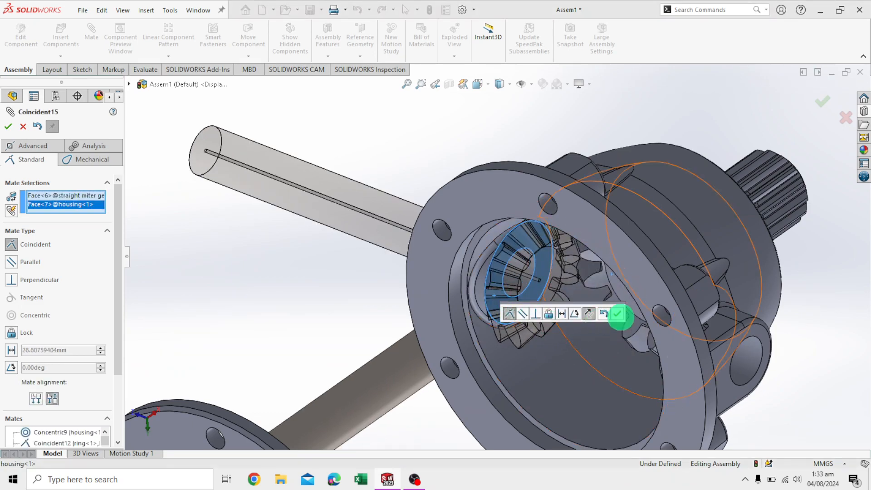
pyautogui.click(618, 314)
pyautogui.scroll(5, 334, 346)
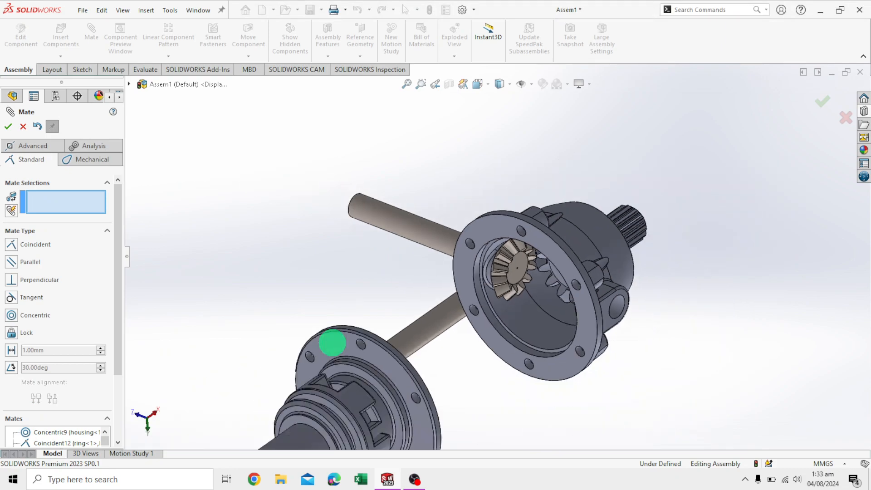
# - Add a concentric mate between the second miter gear's shaft end edge and the inner edge of the housing's opposite side bore
pyautogui.moveTo(582, 387); pyautogui.dragTo(601, 344, button='middle')
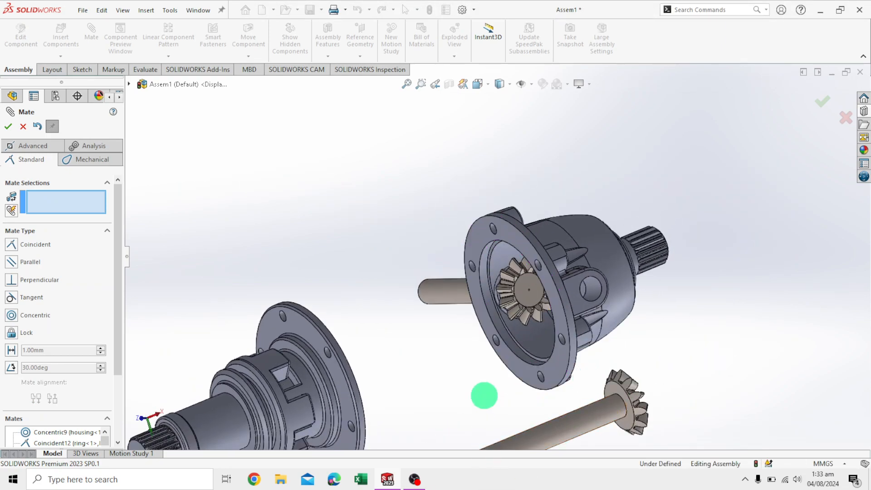
pyautogui.scroll(2, 476, 399)
pyautogui.scroll(-5, 476, 398)
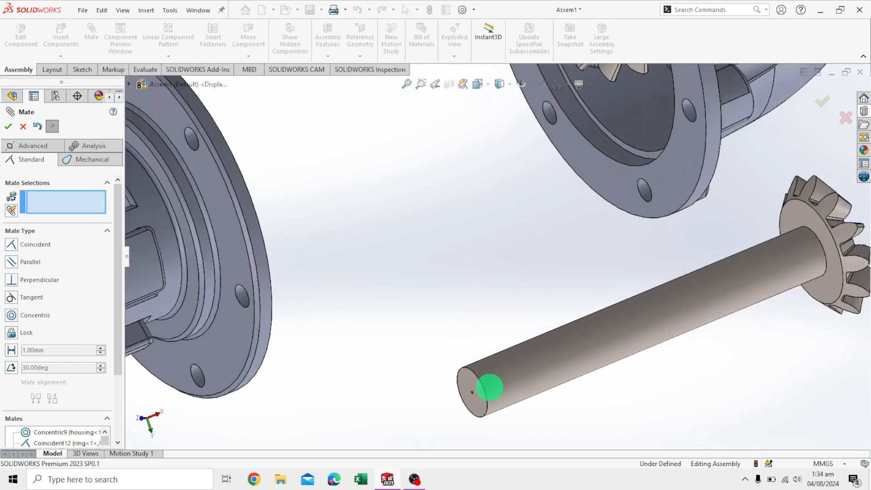
pyautogui.click(479, 383)
pyautogui.scroll(5, 476, 325)
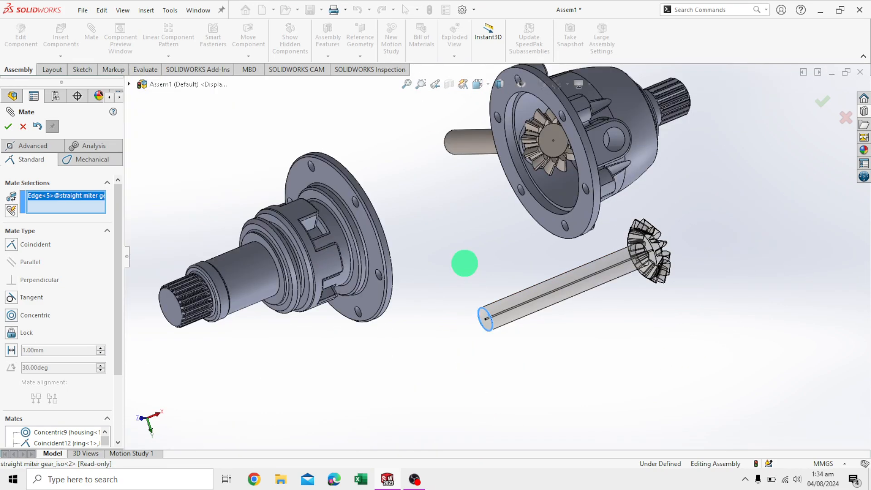
pyautogui.scroll(-3, 458, 140)
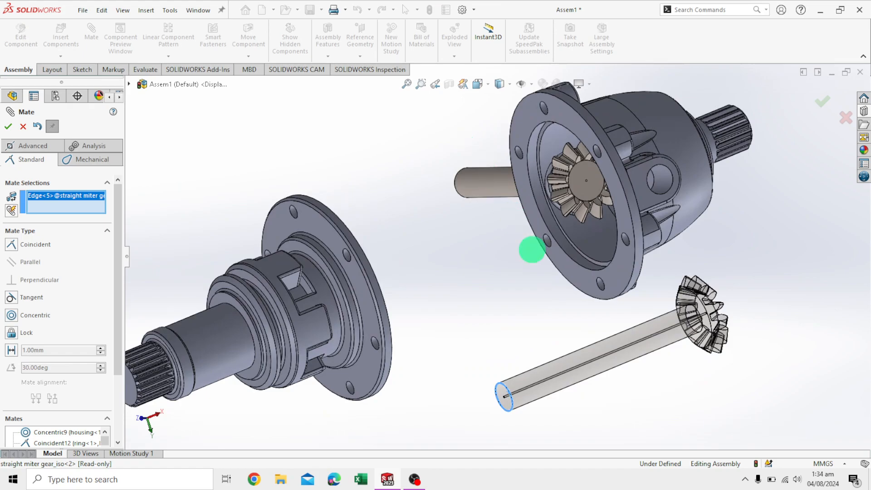
pyautogui.scroll(-2, 505, 254)
pyautogui.moveTo(505, 255); pyautogui.dragTo(590, 256, button='middle')
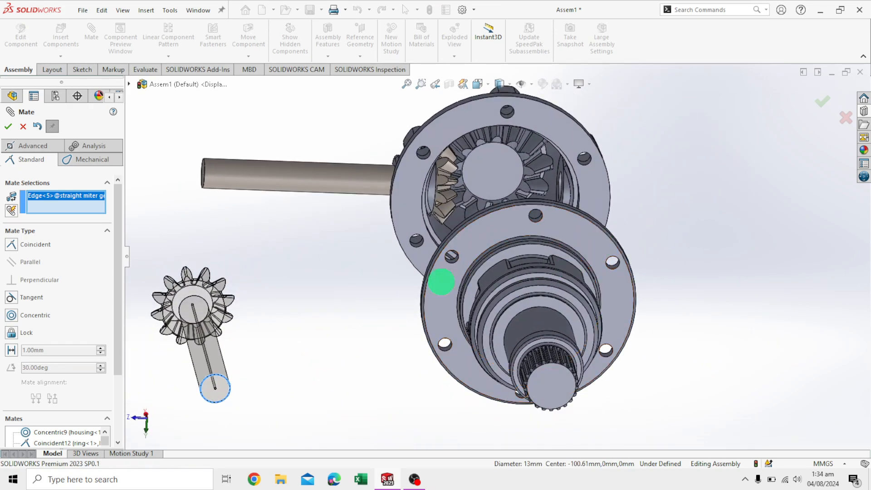
pyautogui.moveTo(341, 335); pyautogui.dragTo(383, 322, button='middle')
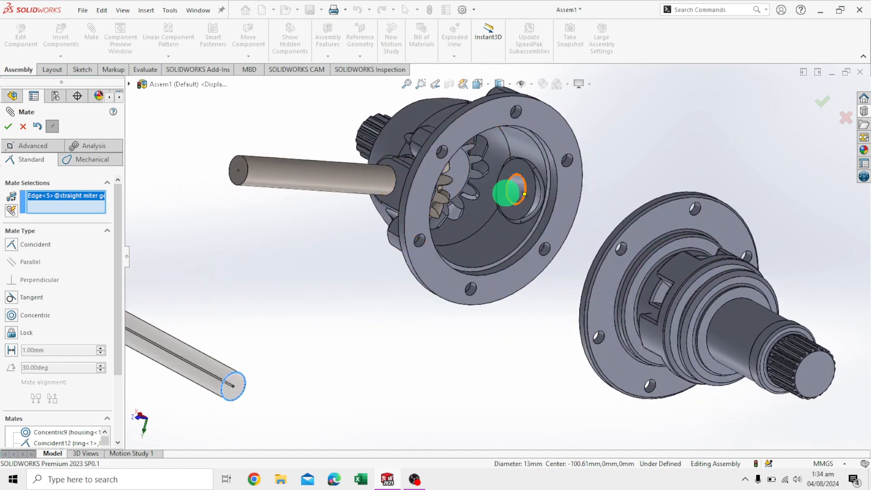
pyautogui.scroll(-5, 509, 193)
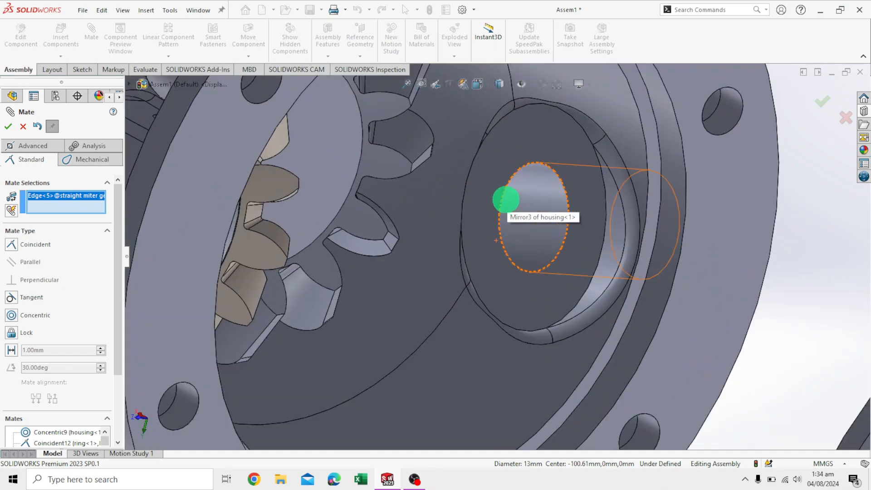
pyautogui.click(503, 198)
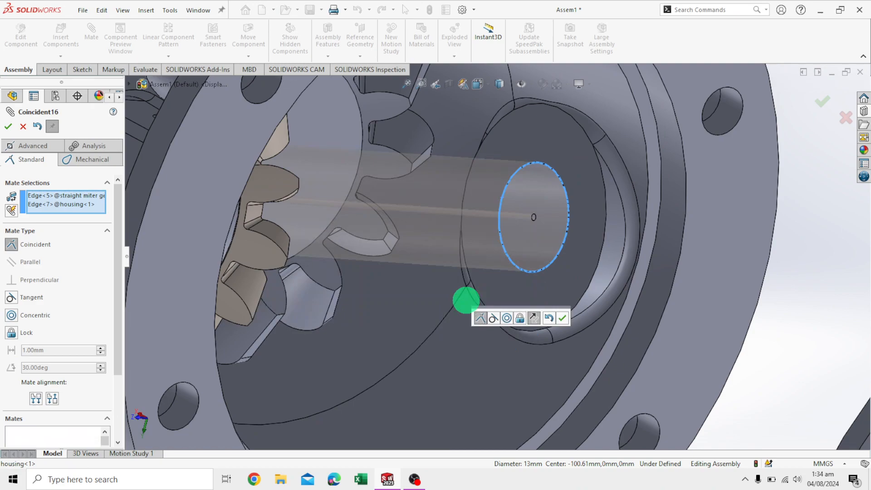
pyautogui.scroll(5, 469, 288)
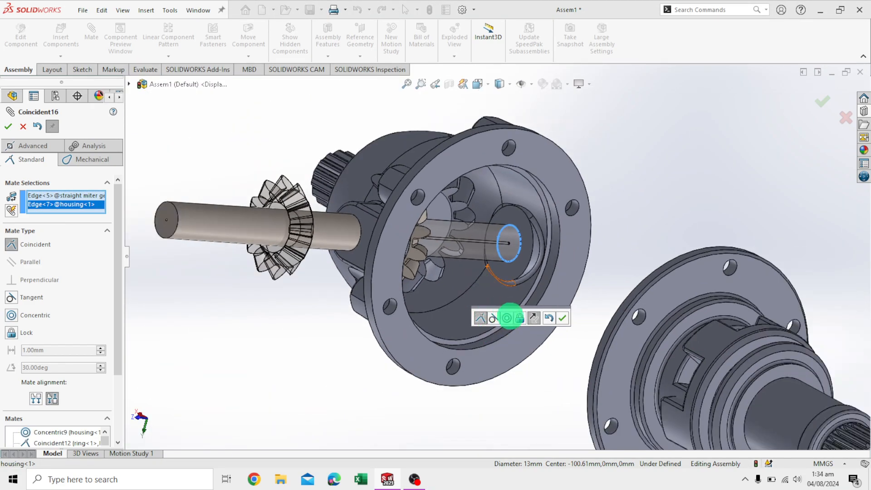
pyautogui.click(507, 318)
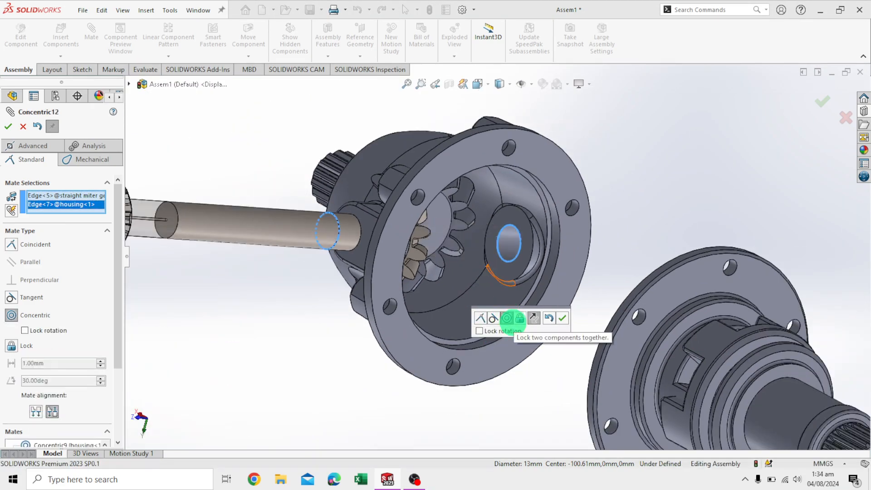
pyautogui.scroll(3, 286, 376)
pyautogui.scroll(-2, 287, 371)
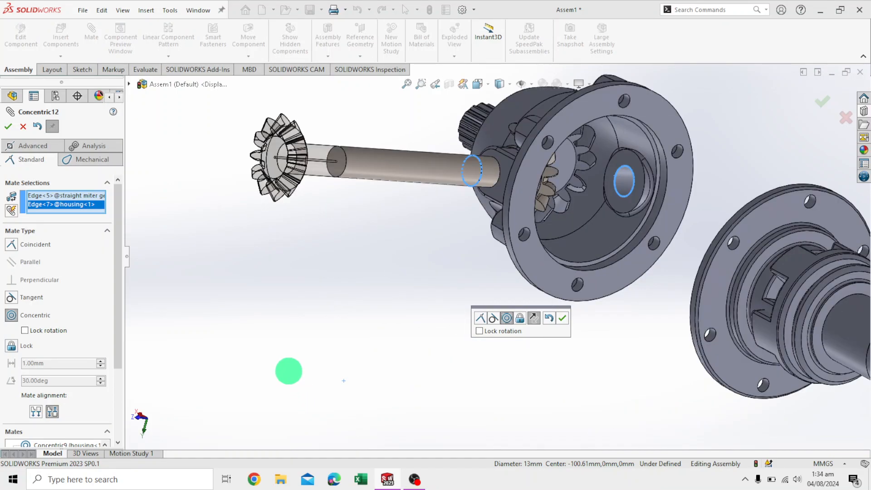
pyautogui.click(563, 319)
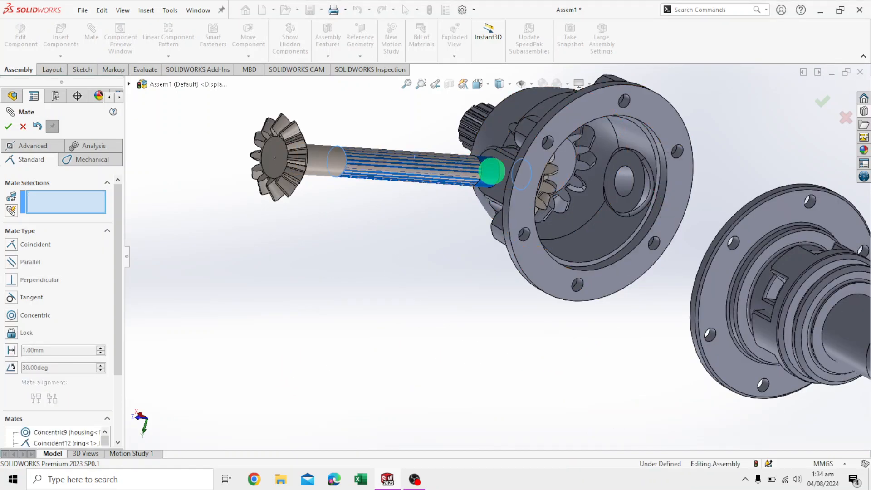
# - Slide the second miter gear inside the housing and mate its back face coincident with the flat inner face around the opposite bore
pyautogui.moveTo(398, 173); pyautogui.dragTo(725, 199)
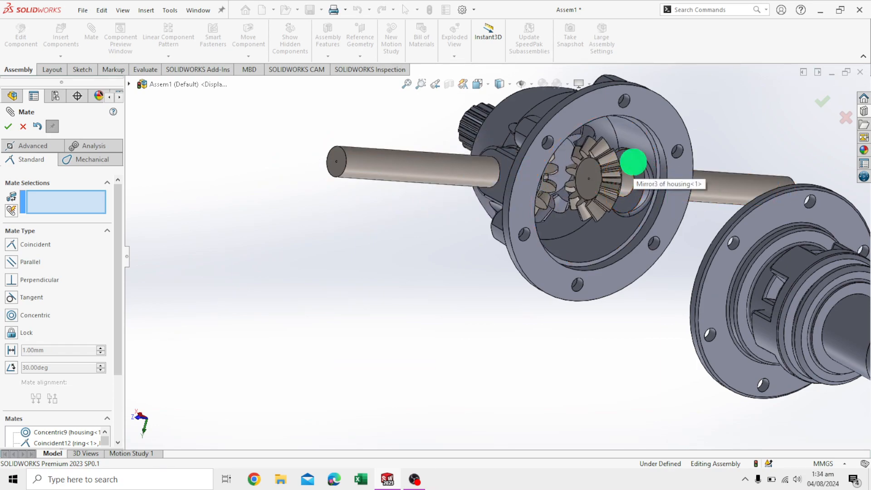
pyautogui.click(634, 162)
pyautogui.scroll(-4, 622, 171)
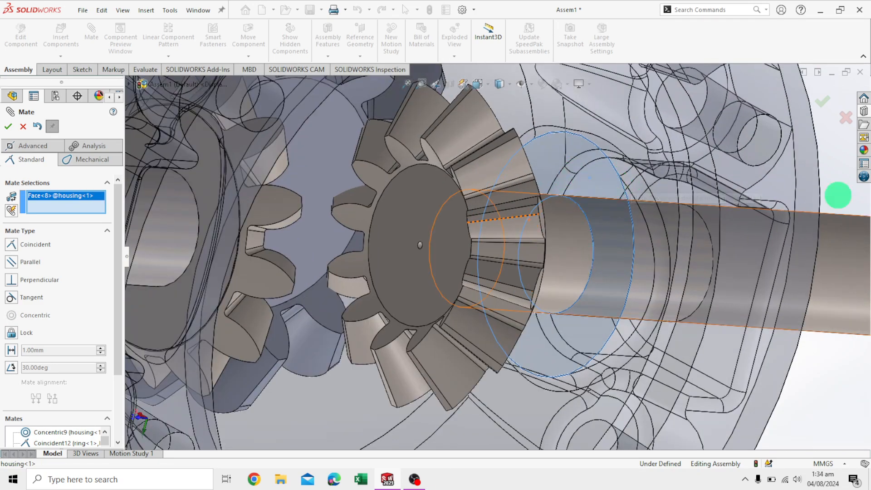
pyautogui.scroll(2, 832, 280)
pyautogui.moveTo(782, 163); pyautogui.dragTo(725, 188, button='middle')
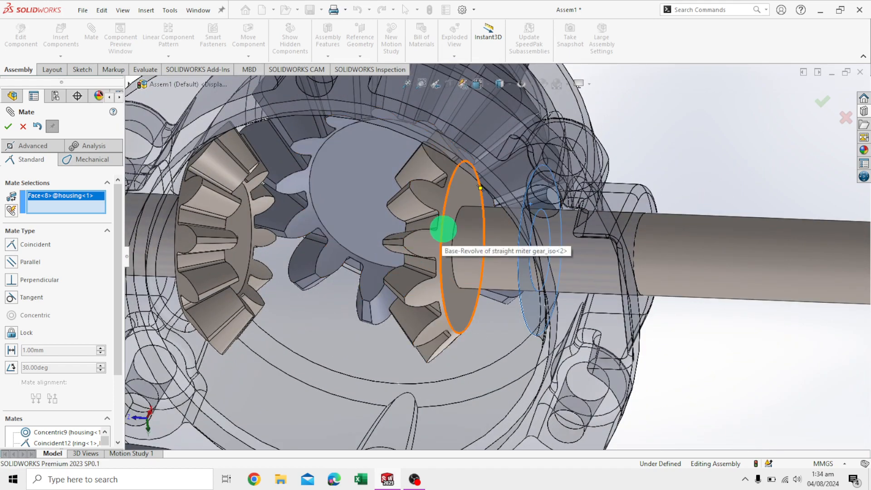
pyautogui.click(444, 230)
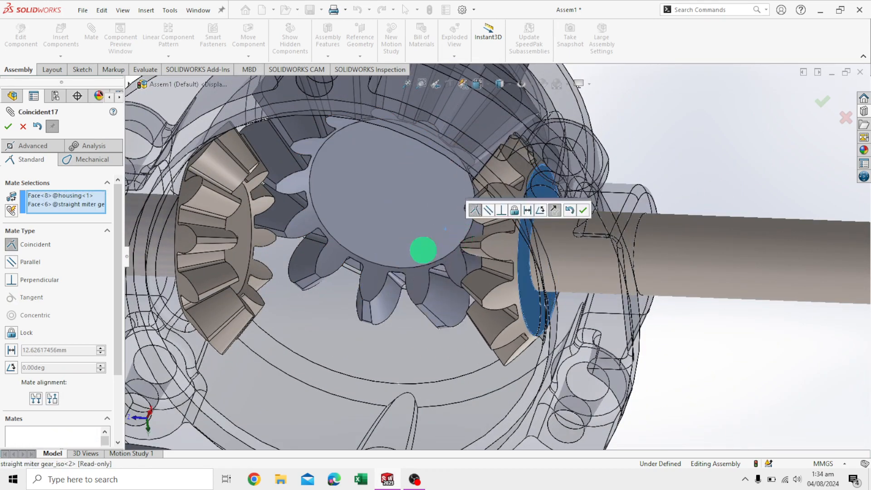
pyautogui.click(582, 210)
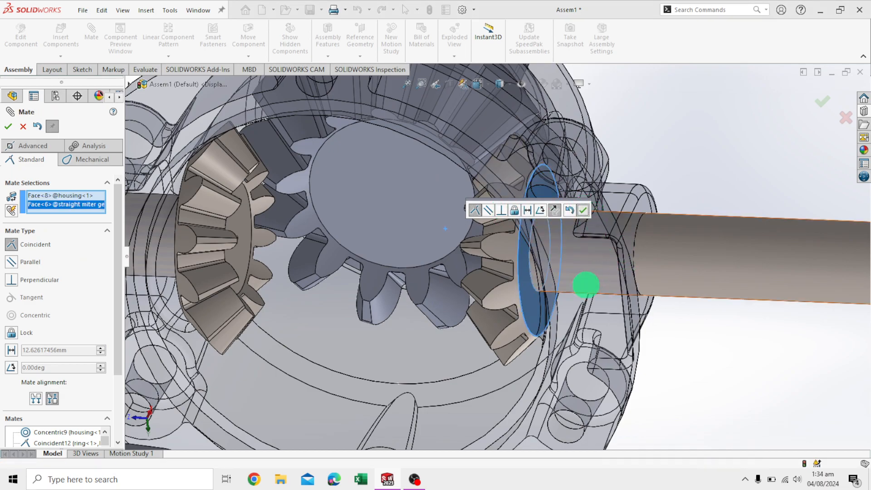
# - Hide the housing that surrounds the two miter gears to expose the meshing bevel gears
pyautogui.scroll(6, 412, 288)
pyautogui.moveTo(685, 146); pyautogui.dragTo(547, 204, button='middle')
pyautogui.scroll(2, 547, 204)
pyautogui.scroll(-2, 511, 202)
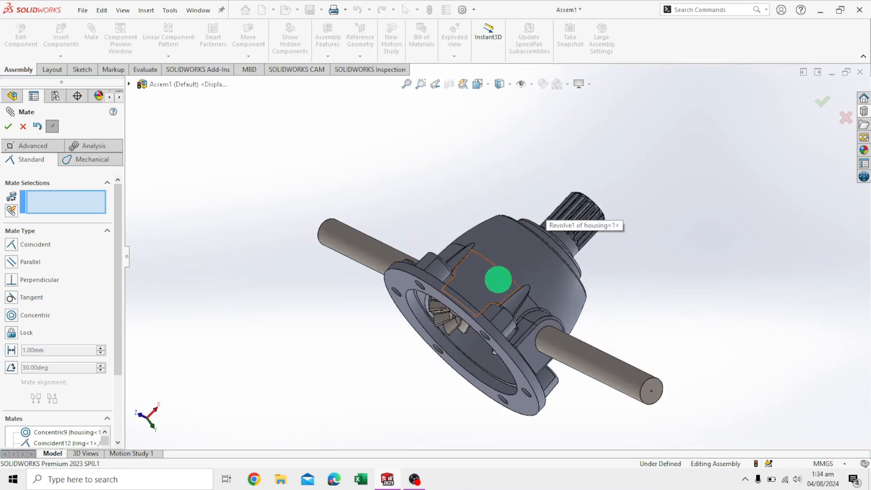
pyautogui.scroll(2, 449, 301)
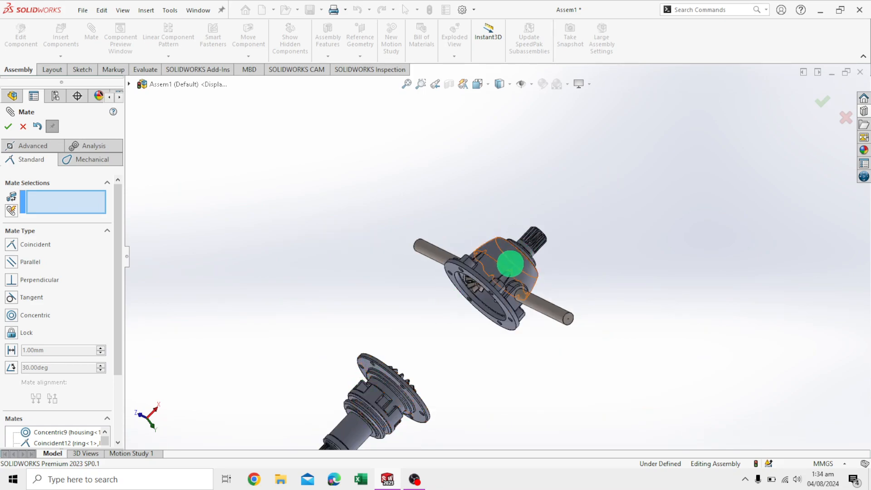
pyautogui.scroll(2, 486, 298)
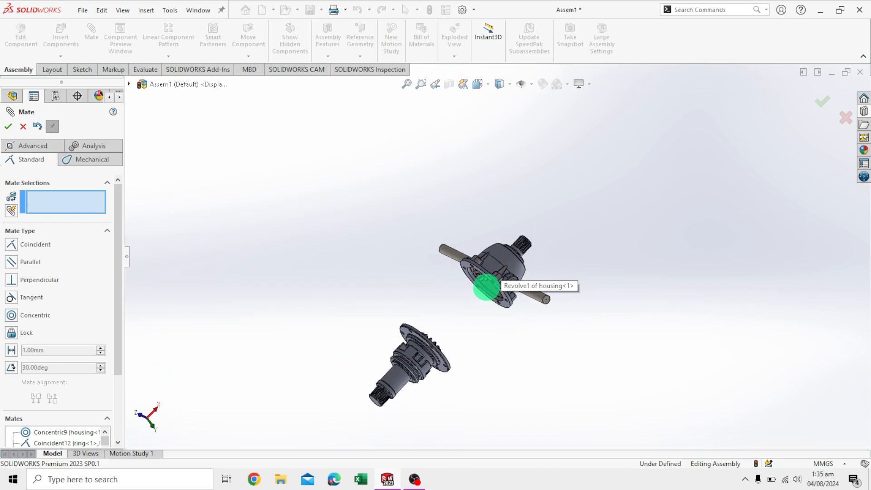
pyautogui.scroll(-3, 487, 288)
pyautogui.rightClick(510, 219)
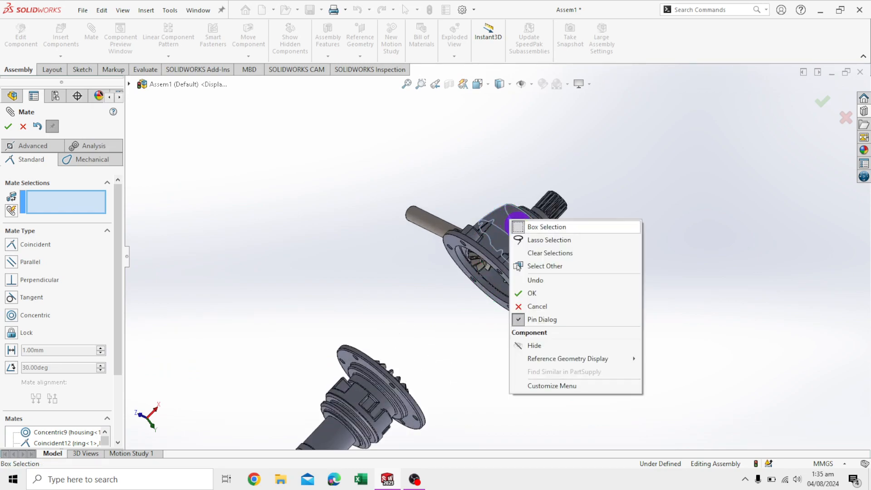
pyautogui.rightClick(649, 203)
pyautogui.rightClick(510, 214)
pyautogui.click(545, 334)
pyautogui.scroll(-4, 516, 254)
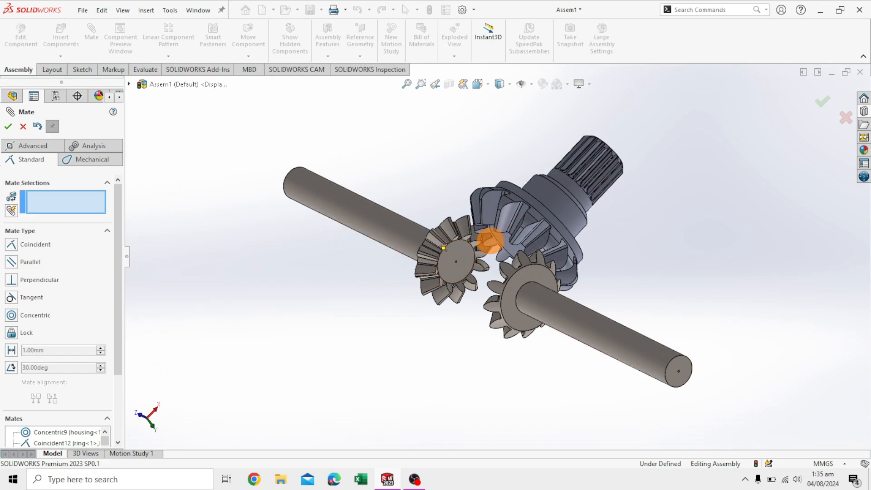
# - Rotate the first miter gear slightly so its teeth line up with the gaps between the bevel shaft's teeth
pyautogui.scroll(-4, 473, 248)
pyautogui.scroll(-2, 473, 243)
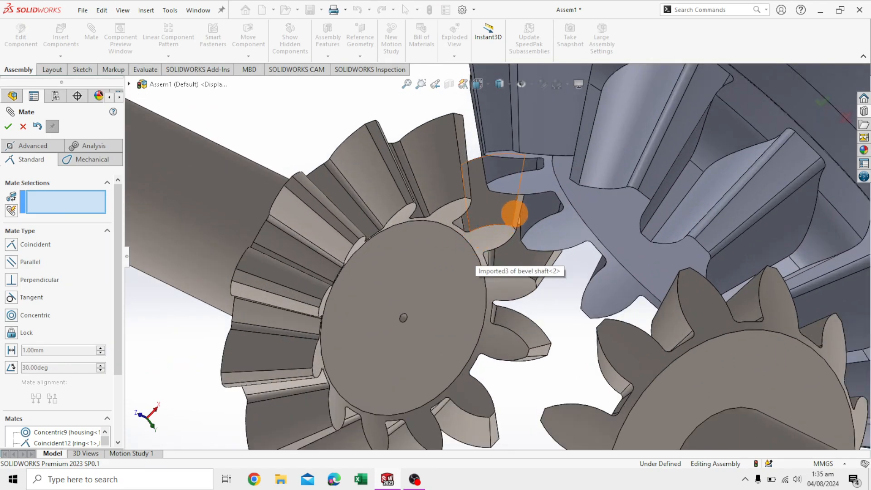
pyautogui.scroll(3, 511, 356)
pyautogui.moveTo(441, 161); pyautogui.dragTo(433, 61, button='middle')
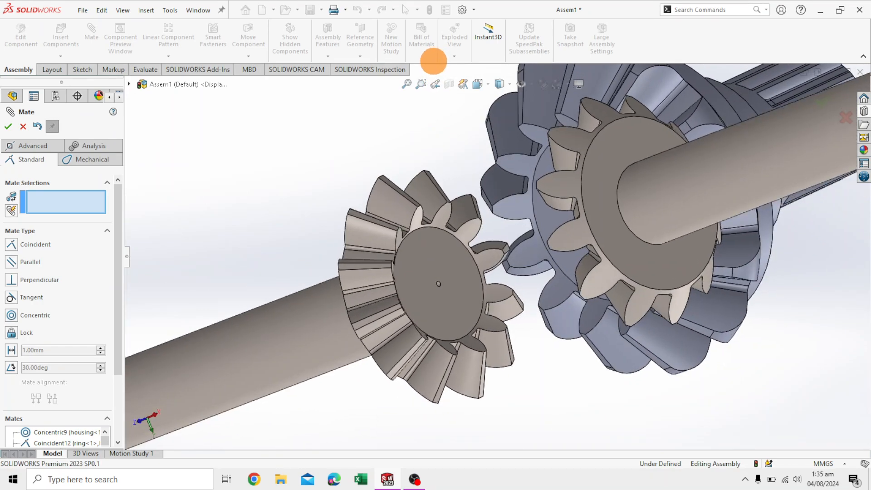
pyautogui.moveTo(467, 222); pyautogui.dragTo(457, 216)
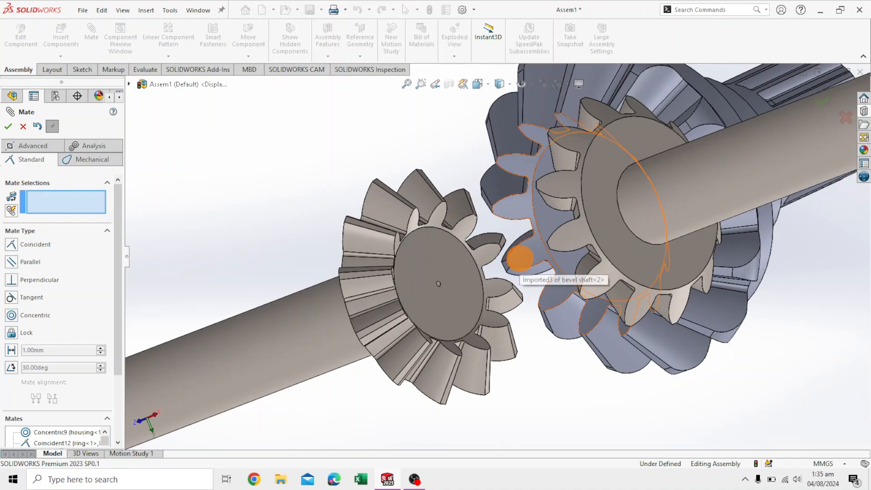
pyautogui.click(520, 258)
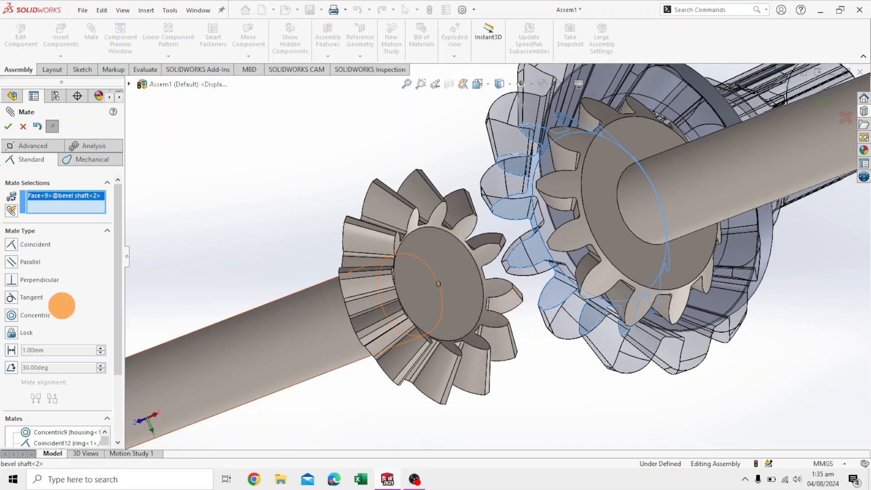
pyautogui.rightClick(76, 197)
pyautogui.click(113, 215)
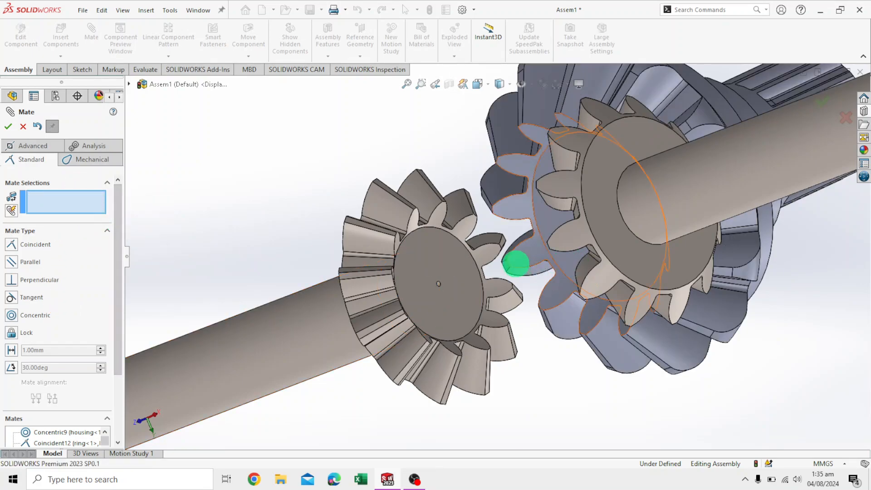
# - Start a mechanical gear mate between the bevel shaft's inner circular edge and the first miter gear's front circular edge
pyautogui.scroll(-5, 518, 262)
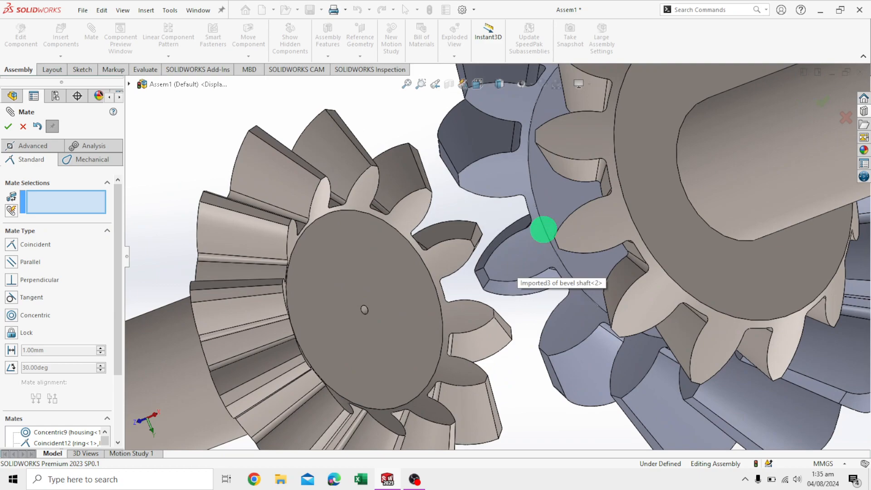
pyautogui.click(544, 229)
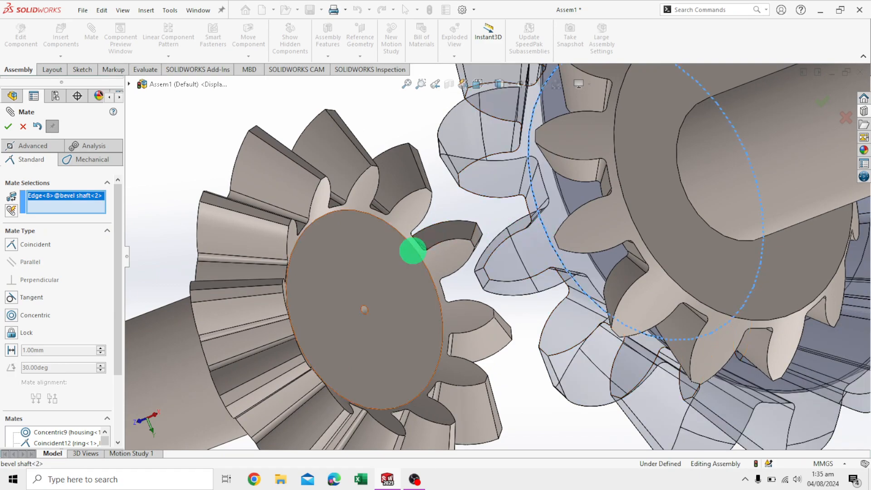
pyautogui.click(411, 247)
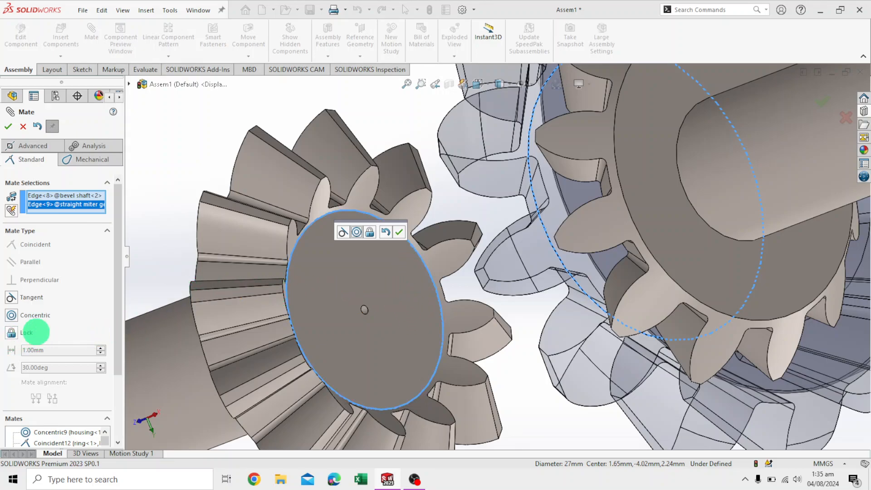
pyautogui.scroll(-3, 57, 319)
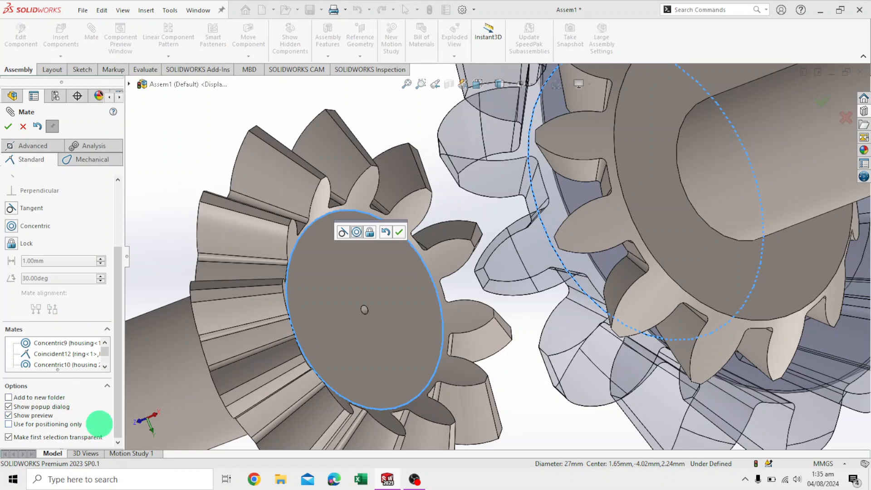
pyautogui.scroll(2, 94, 427)
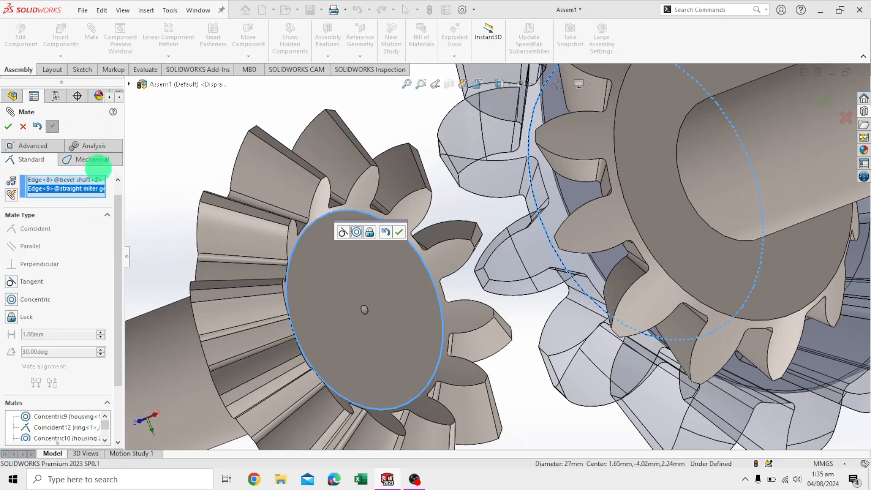
pyautogui.click(93, 159)
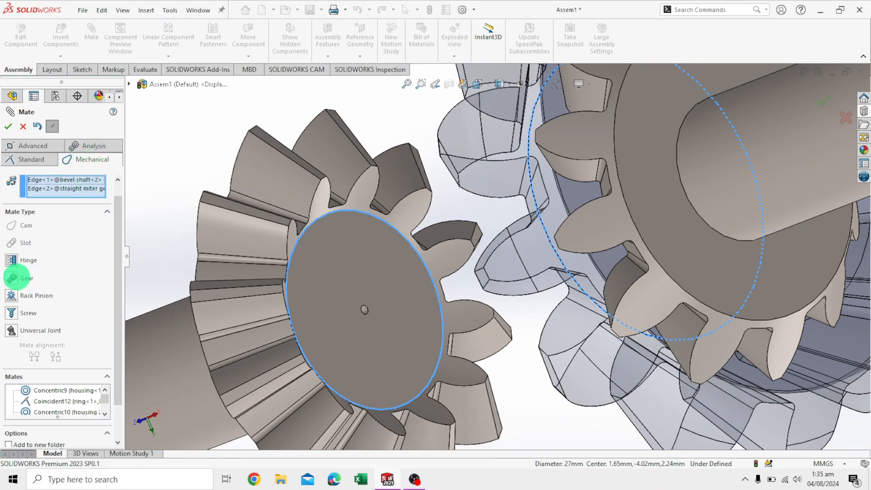
pyautogui.click(12, 277)
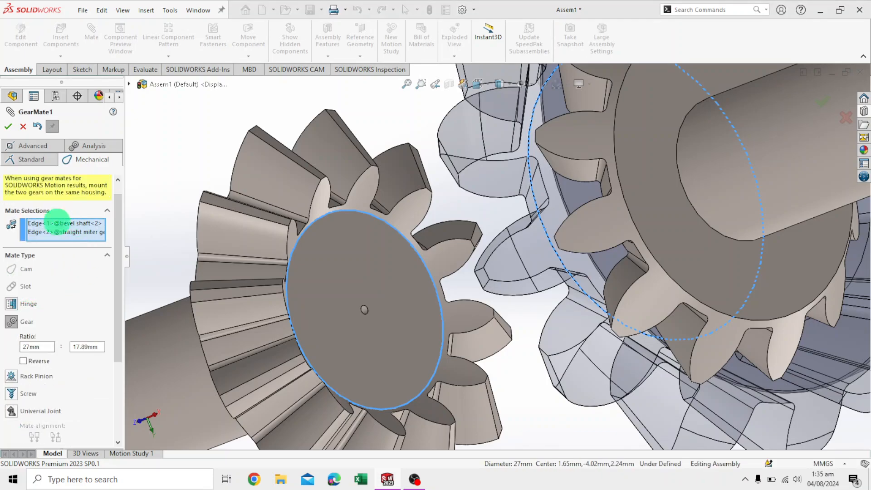
# - Set the gear mate's ratio to 14 mm for the bevel shaft and 13 mm for the first miter gear
pyautogui.click(47, 347)
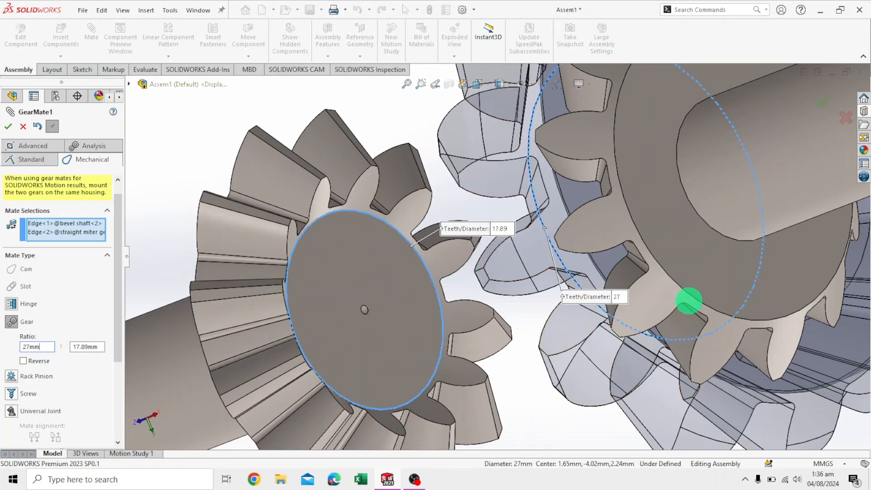
pyautogui.scroll(3, 522, 254)
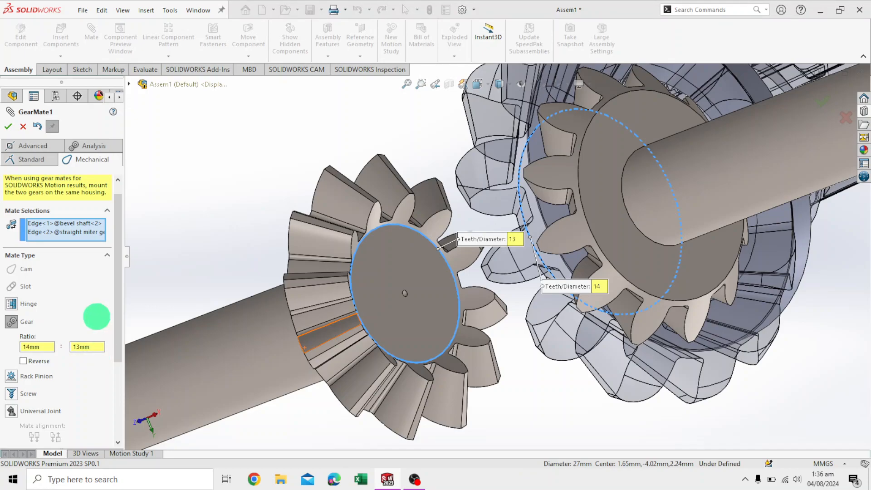
pyautogui.scroll(-3, 100, 317)
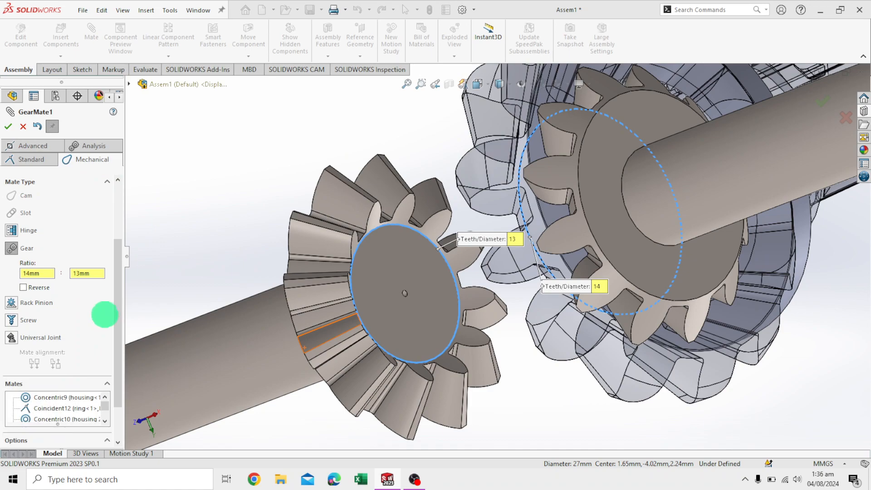
pyautogui.scroll(4, 106, 313)
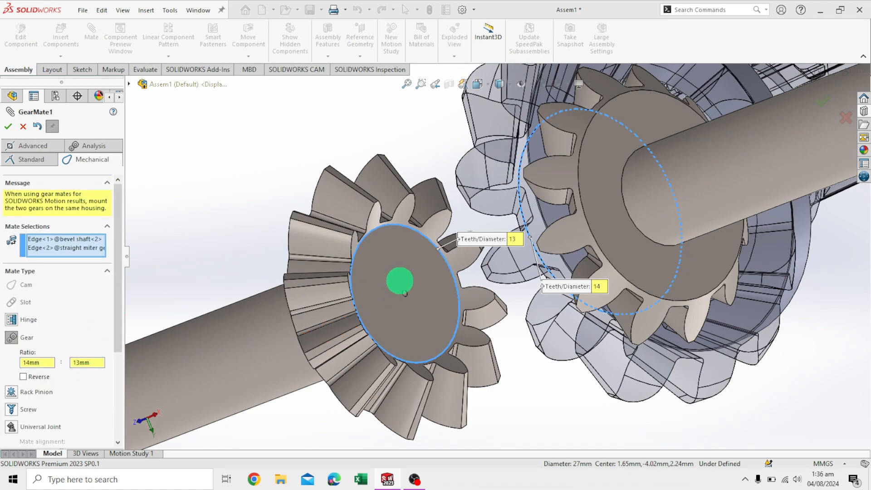
# - Try reversing the gear mate's rotation direction while turning the first miter gear, and restore the original direction
pyautogui.moveTo(352, 196); pyautogui.dragTo(120, 337)
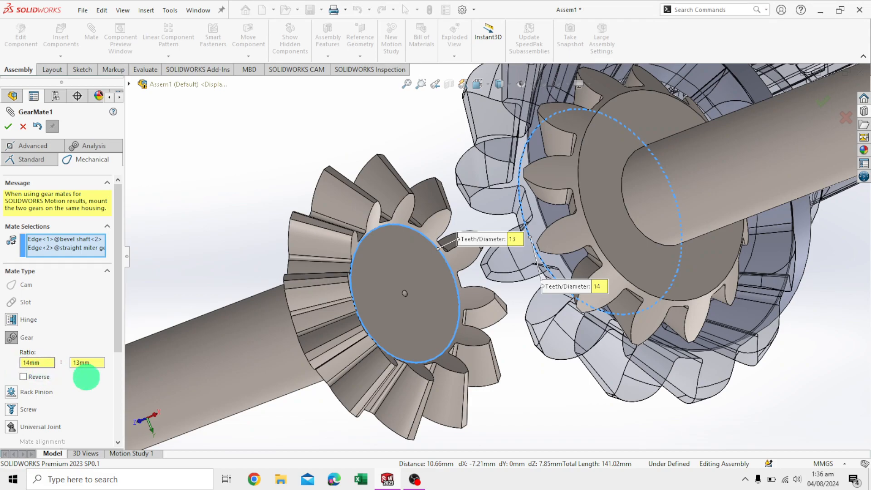
pyautogui.click(23, 377)
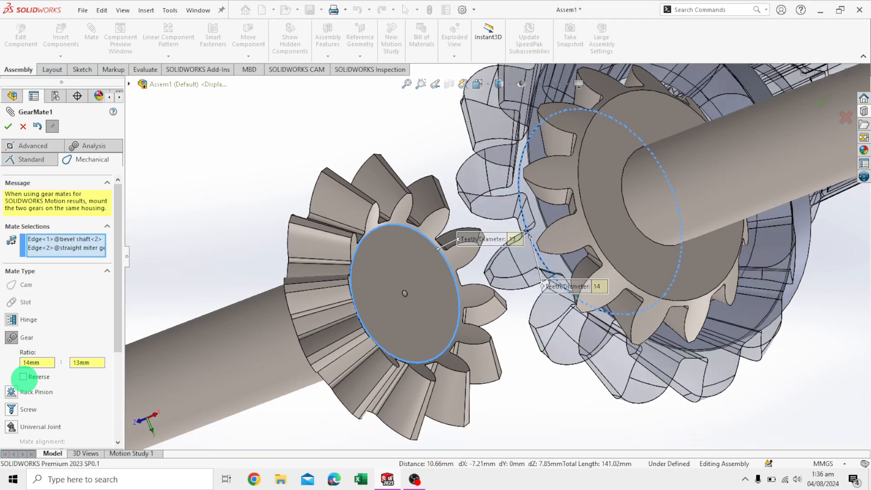
pyautogui.moveTo(354, 210); pyautogui.dragTo(378, 402)
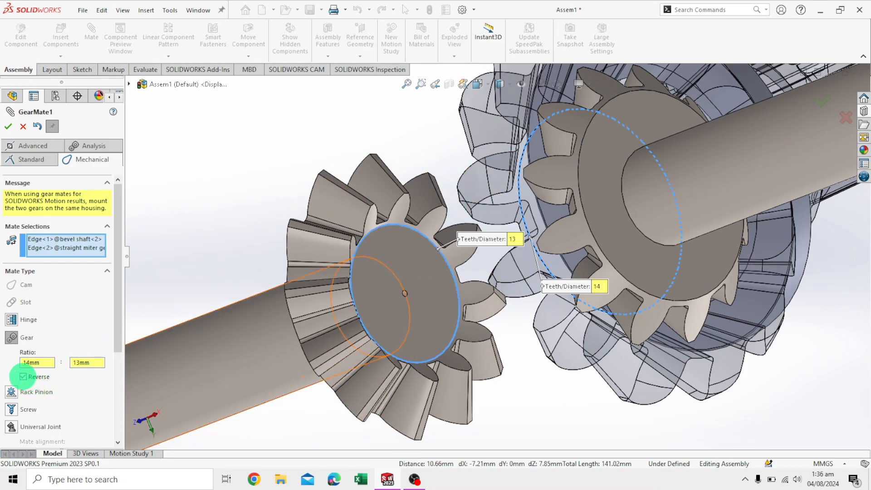
pyautogui.click(23, 377)
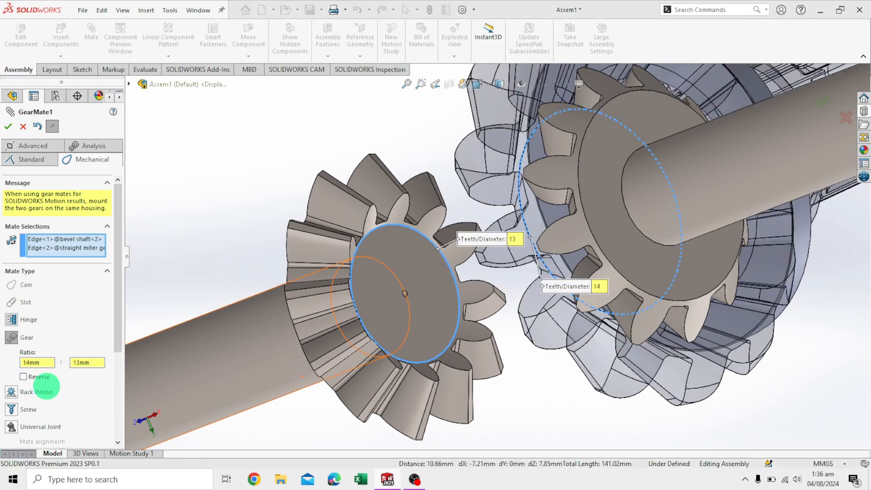
# - Accept the gear mate without reversal, turning the first miter gear and the bevel shaft to check the meshing
pyautogui.moveTo(356, 193); pyautogui.dragTo(336, 265)
pyautogui.scroll(5, 340, 261)
pyautogui.scroll(1, 353, 255)
pyautogui.moveTo(378, 212); pyautogui.dragTo(404, 232, button='middle')
pyautogui.scroll(2, 223, 143)
pyautogui.scroll(-3, 195, 145)
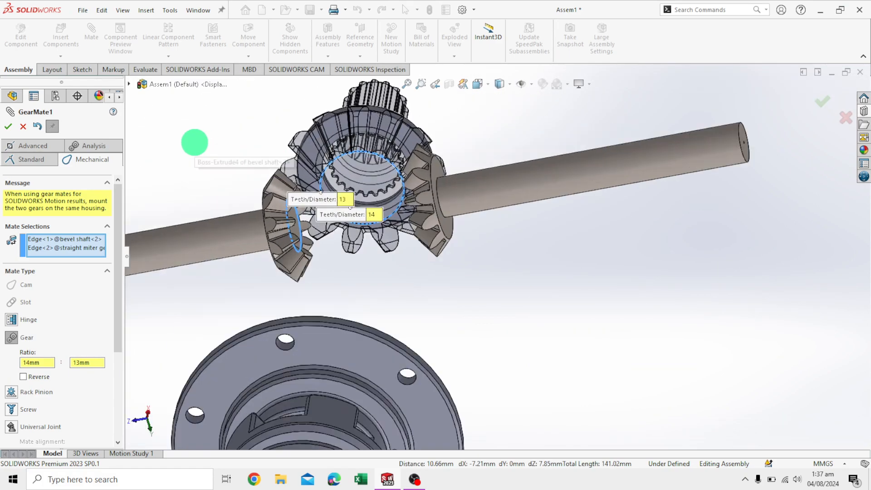
pyautogui.scroll(-5, 260, 205)
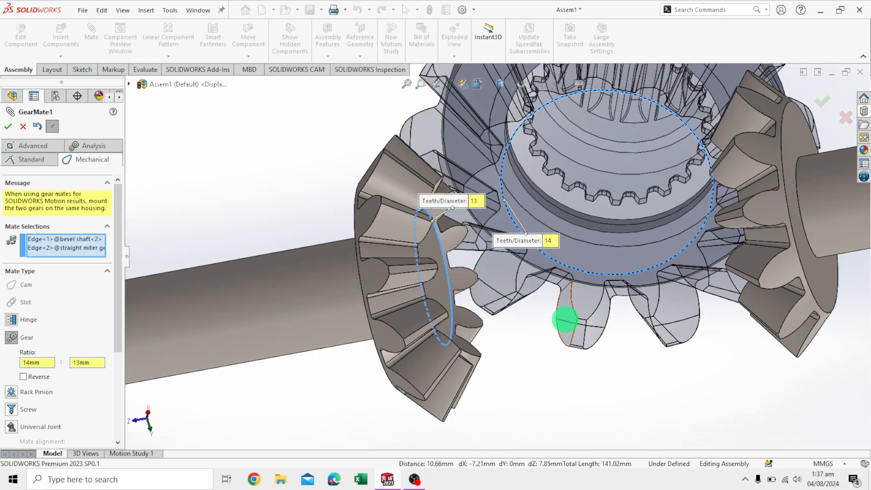
pyautogui.scroll(3, 623, 256)
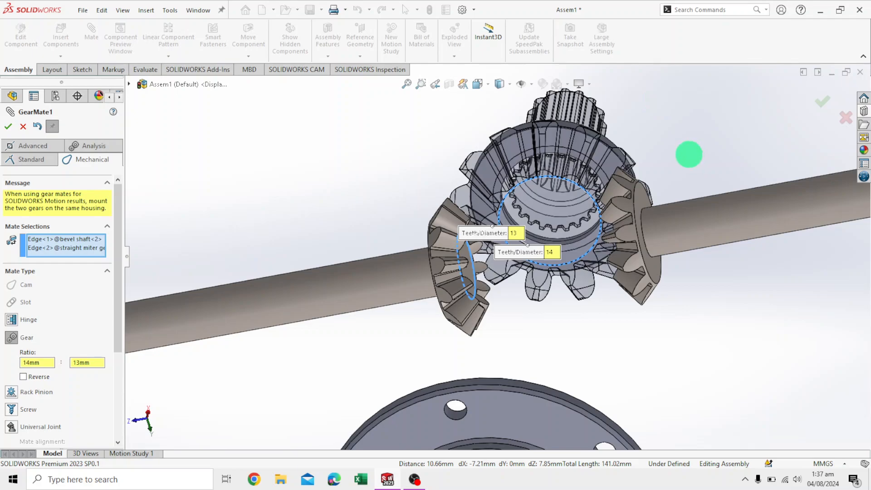
pyautogui.scroll(2, 587, 211)
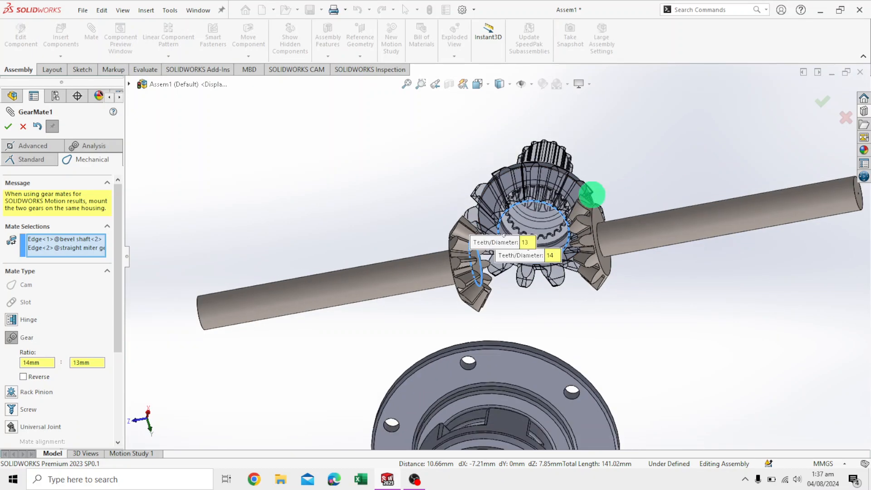
pyautogui.scroll(-2, 667, 183)
pyautogui.moveTo(679, 179); pyautogui.dragTo(729, 224, button='middle')
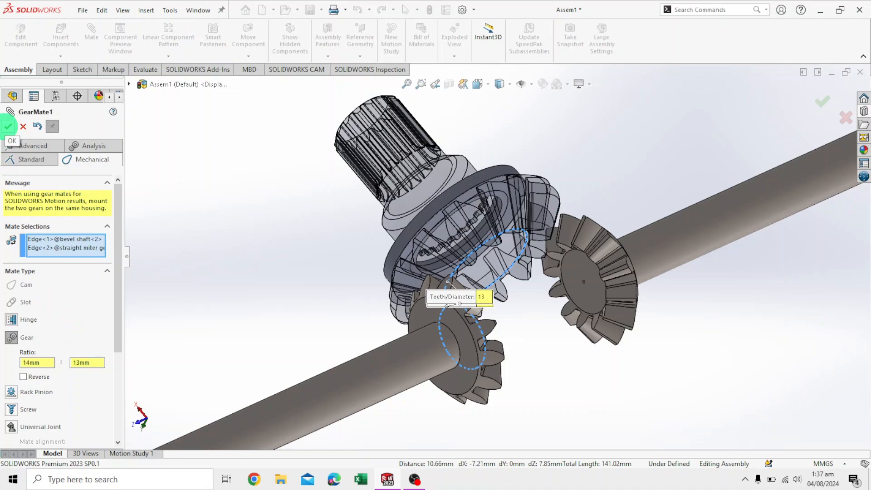
pyautogui.click(8, 127)
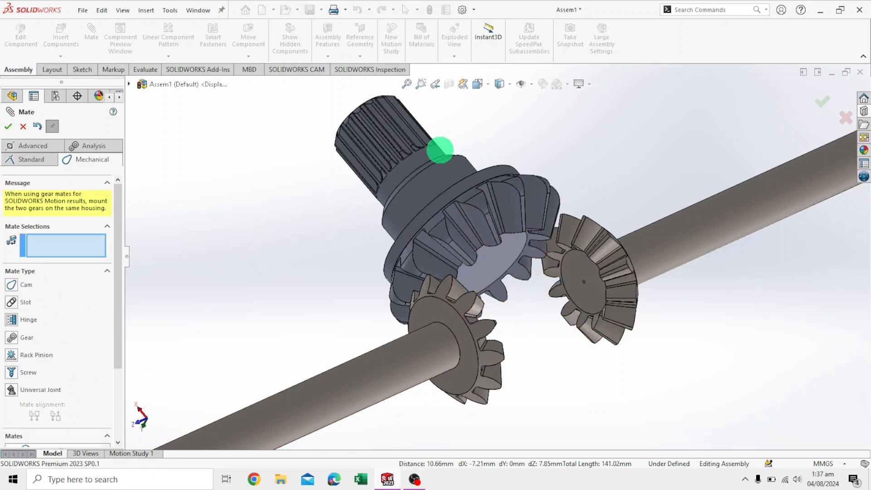
pyautogui.moveTo(422, 188); pyautogui.dragTo(416, 229)
# - Add a gear mate between the second miter gear's front circular edge and the bevel shaft's inner circular edge with a 13 mm to 14 mm ratio
pyautogui.scroll(-4, 547, 267)
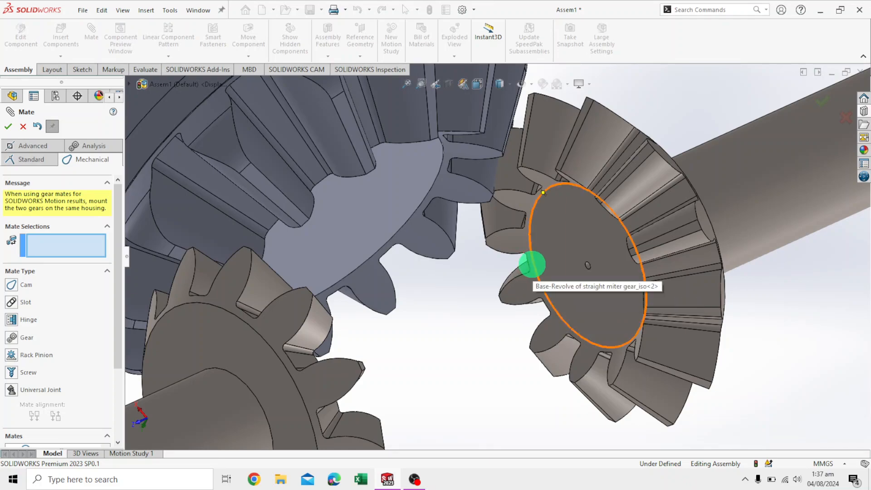
pyautogui.click(532, 263)
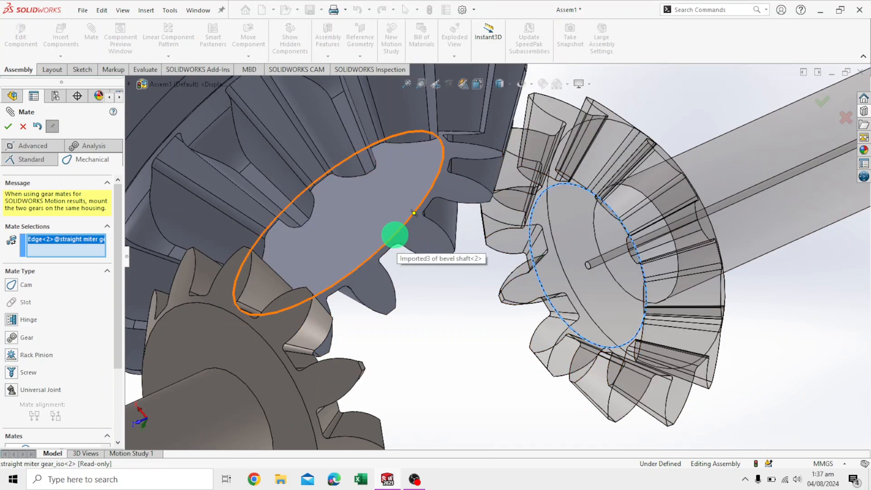
pyautogui.click(395, 235)
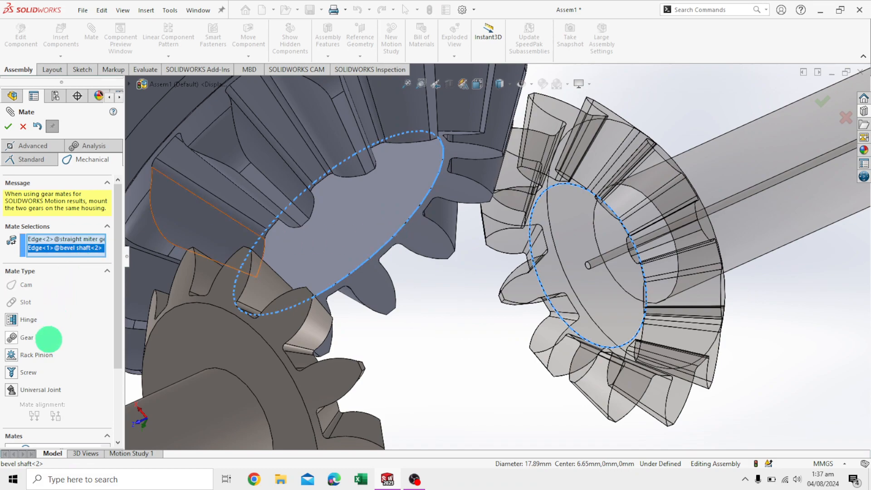
pyautogui.click(12, 337)
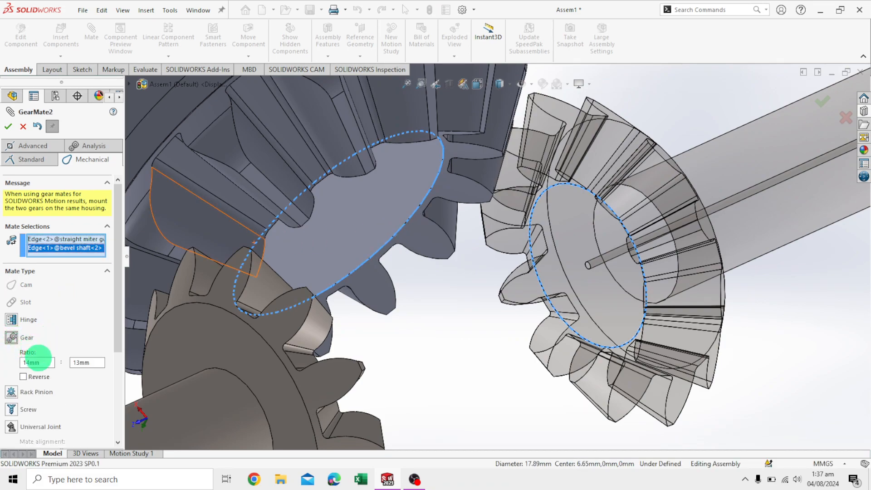
pyautogui.doubleClick(41, 363)
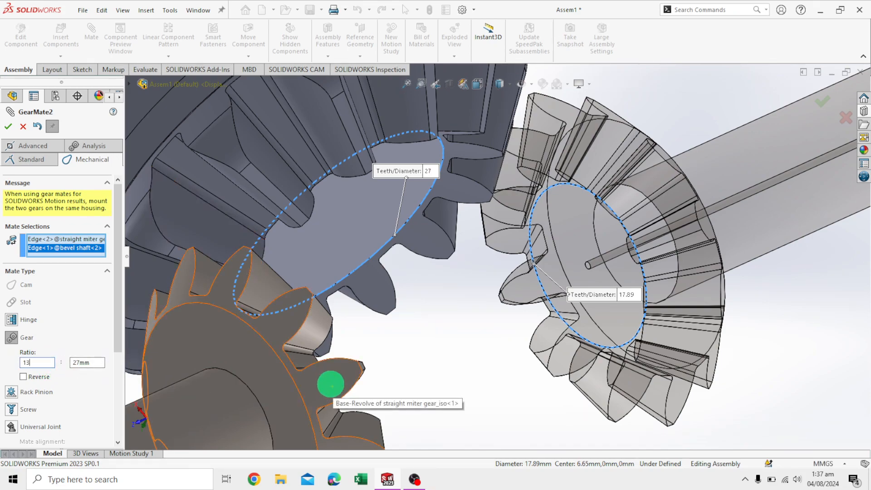
pyautogui.doubleClick(88, 362)
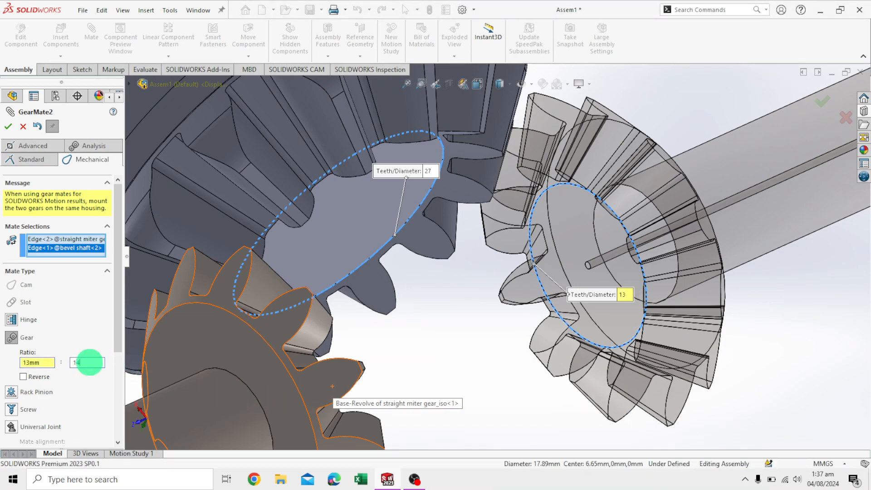
pyautogui.press('Return')
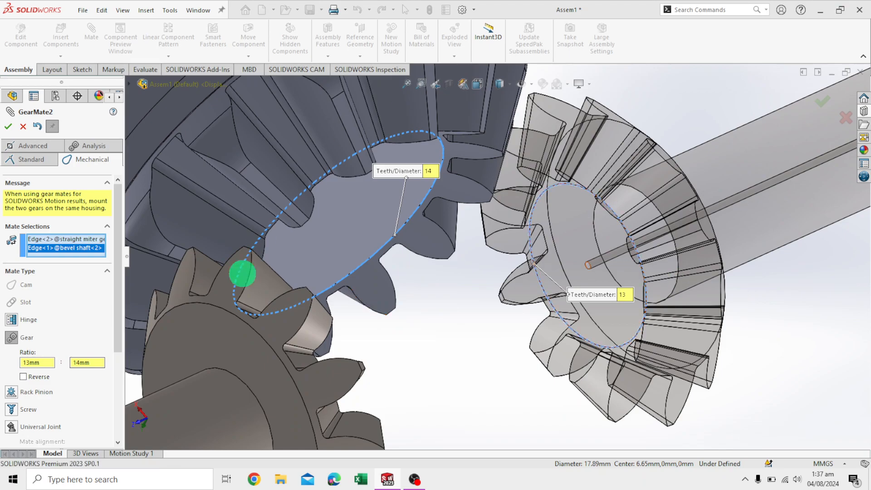
pyautogui.click(8, 126)
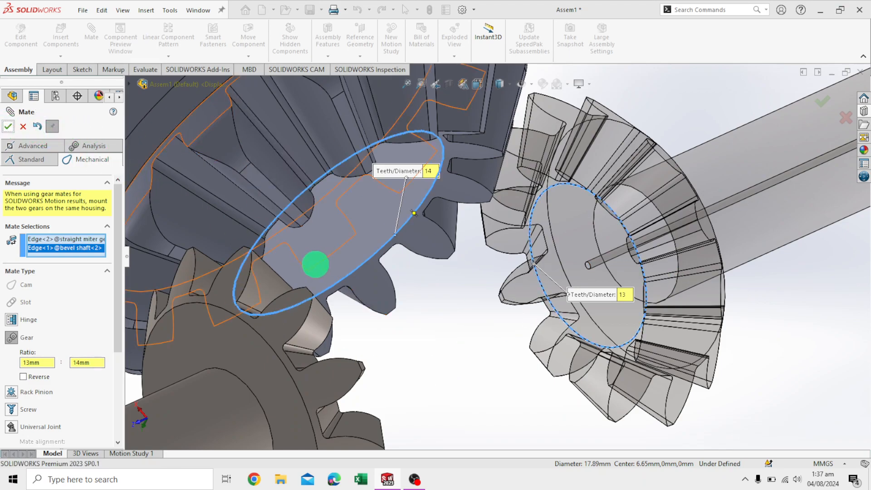
pyautogui.scroll(5, 442, 290)
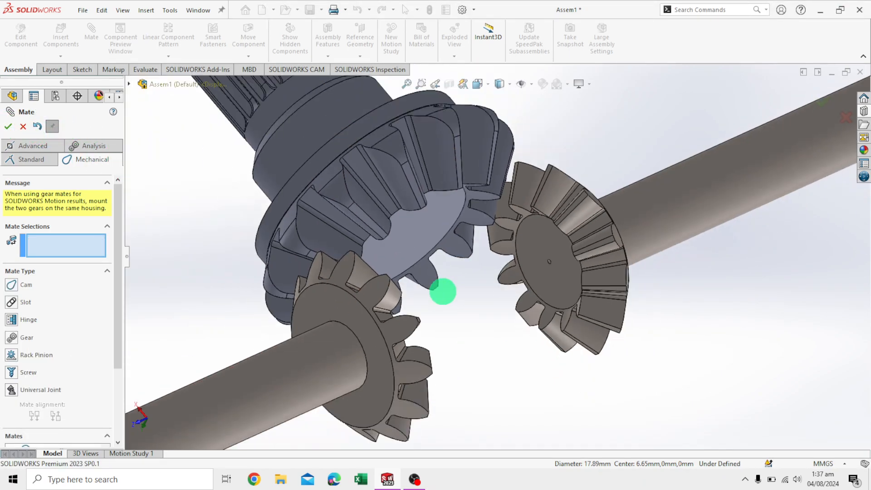
# - Turn the second miter gear to check how it meshes with the bevel shaft
pyautogui.moveTo(382, 283); pyautogui.dragTo(521, 298)
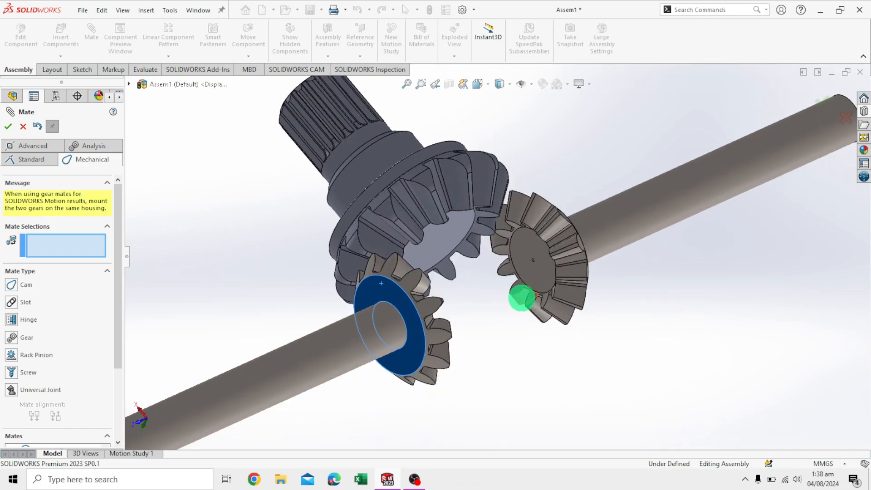
pyautogui.scroll(5, 522, 301)
pyautogui.moveTo(674, 266); pyautogui.dragTo(541, 424, button='middle')
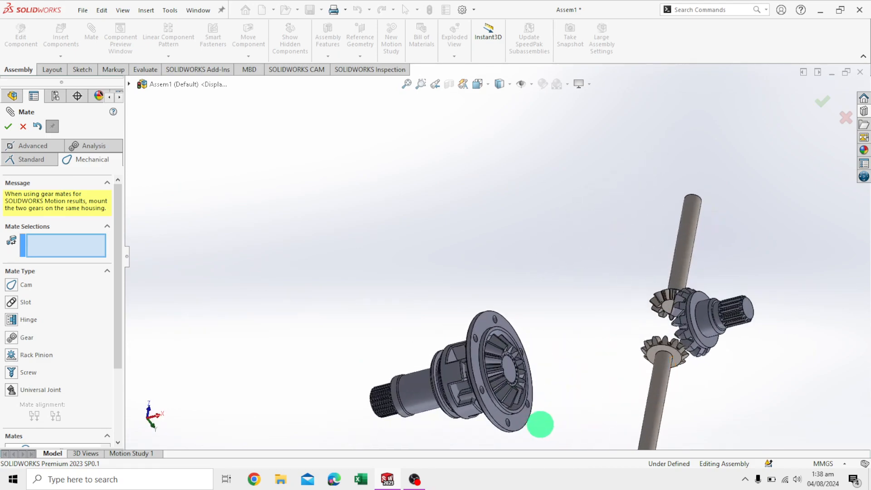
# - Select the Hollow Bevel's inner circular edge and the second miter gear's front circular edge for a mechanical mate
pyautogui.scroll(-3, 493, 332)
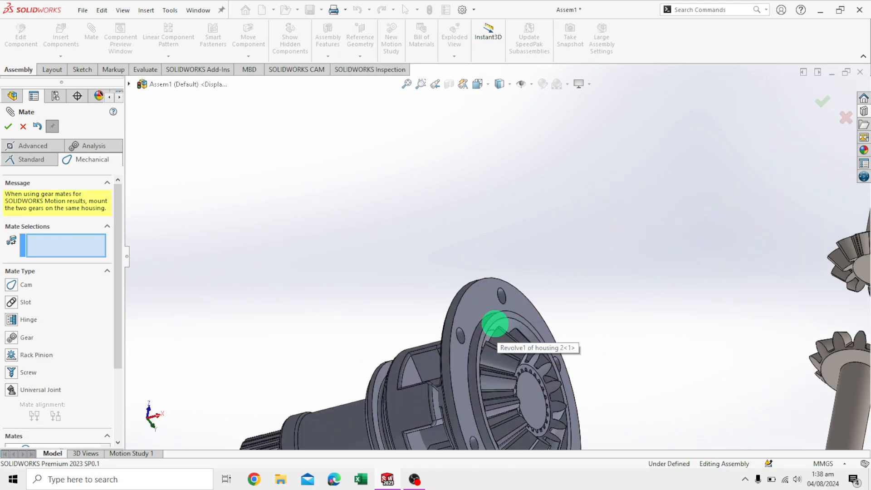
pyautogui.scroll(5, 661, 285)
pyautogui.moveTo(752, 206); pyautogui.dragTo(732, 231, button='middle')
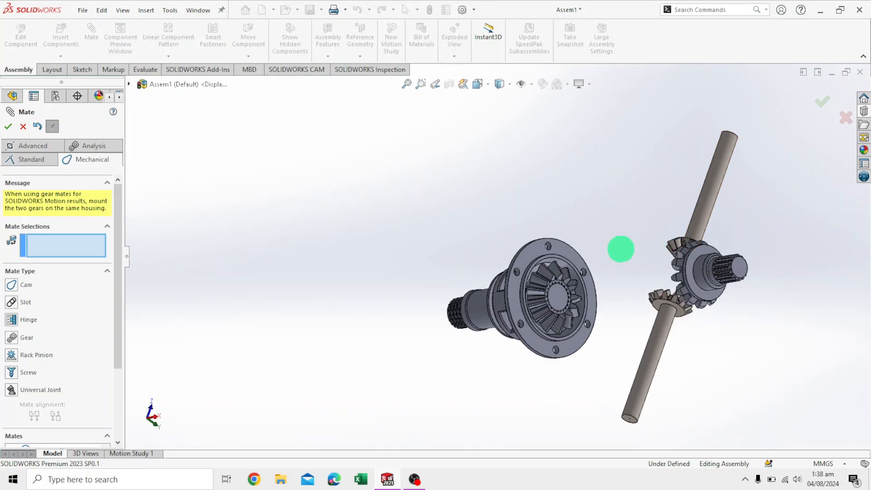
pyautogui.scroll(-5, 591, 247)
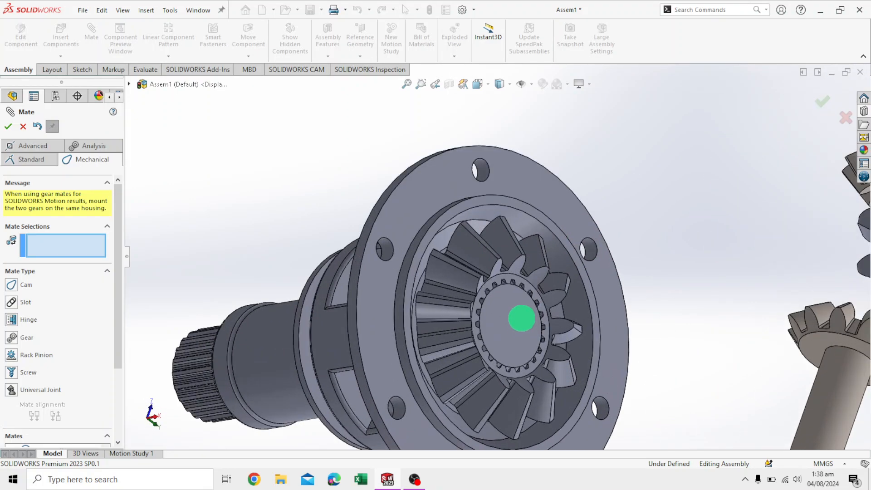
pyautogui.scroll(-3, 522, 318)
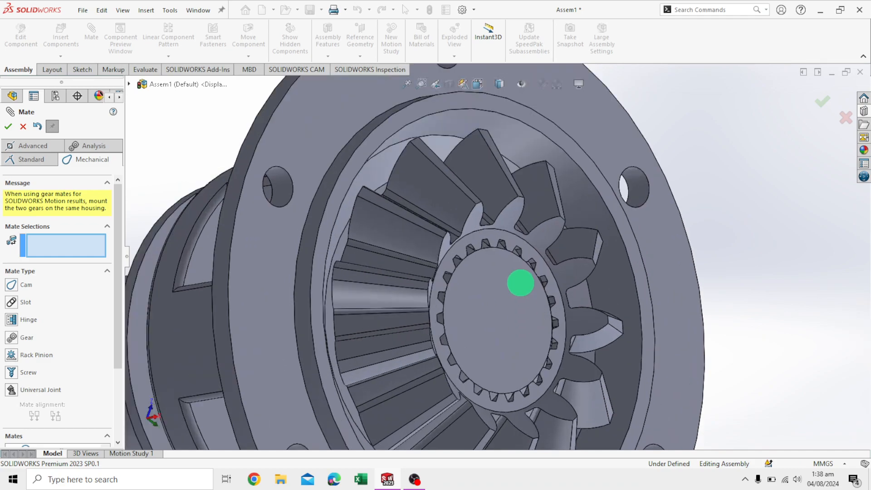
pyautogui.click(538, 254)
pyautogui.scroll(4, 555, 306)
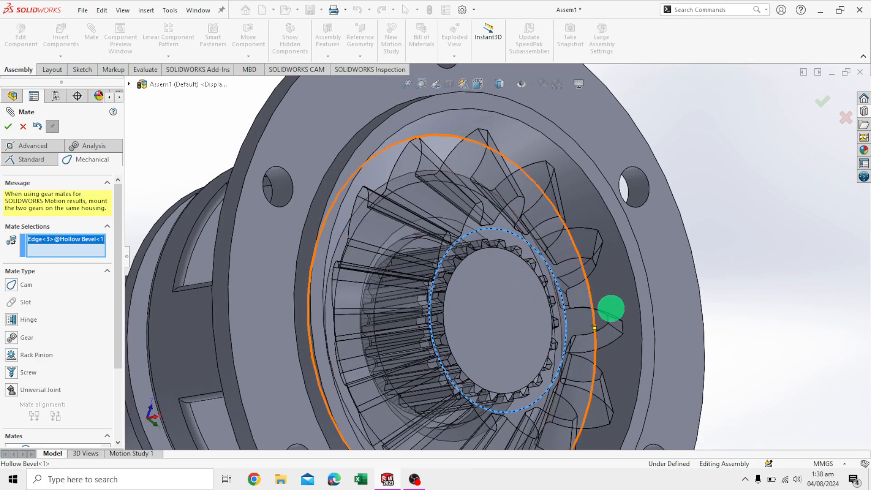
pyautogui.scroll(2, 625, 303)
pyautogui.moveTo(646, 221); pyautogui.dragTo(791, 236, button='middle')
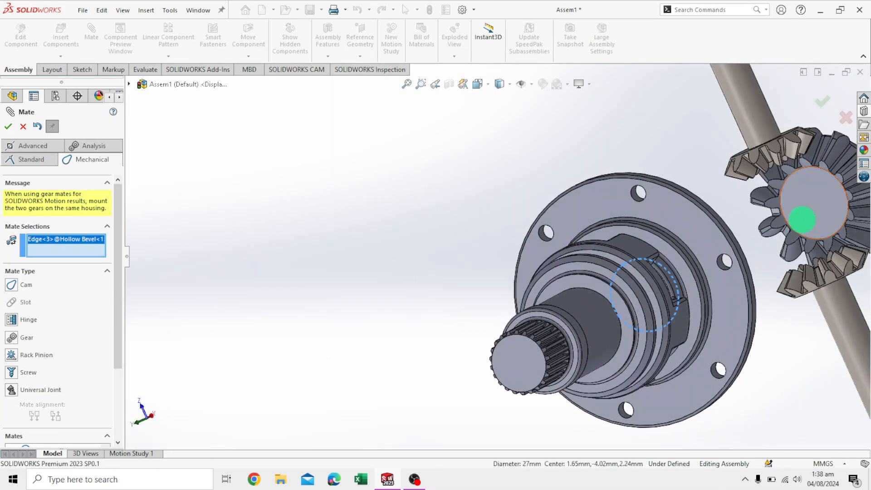
pyautogui.scroll(-3, 769, 206)
pyautogui.scroll(-4, 769, 206)
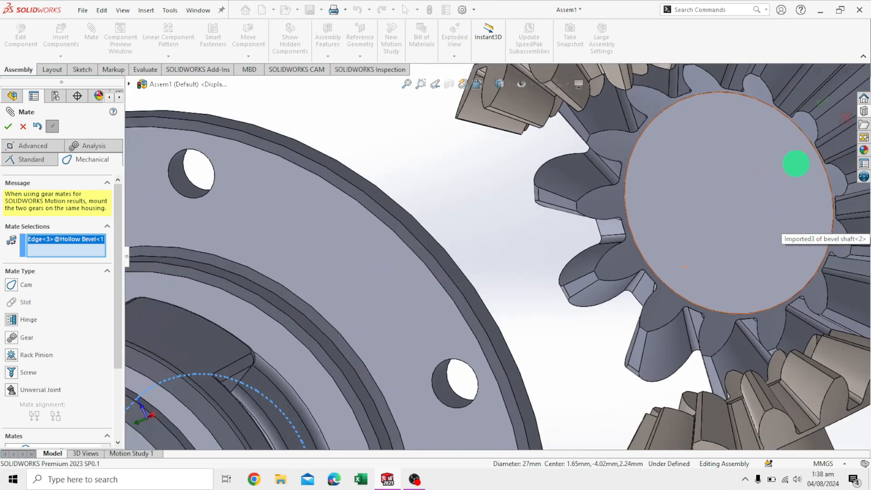
pyautogui.moveTo(552, 330); pyautogui.dragTo(612, 352, button='middle')
pyautogui.scroll(-3, 467, 277)
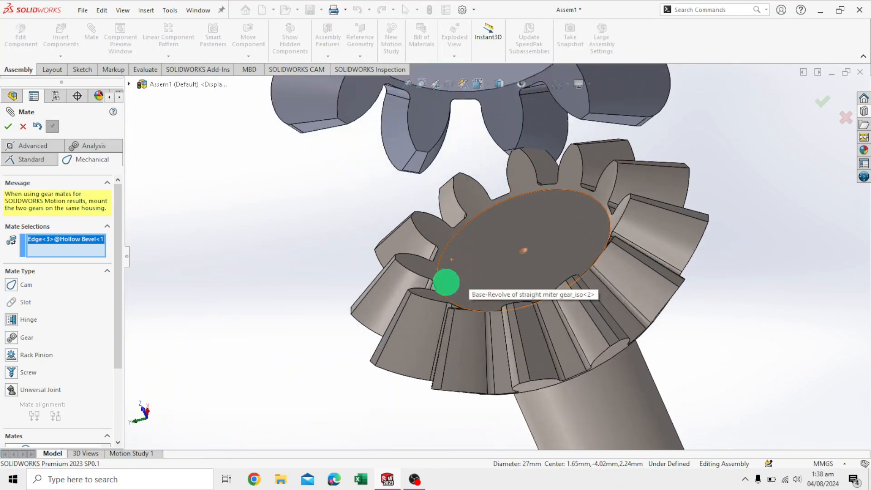
pyautogui.click(441, 292)
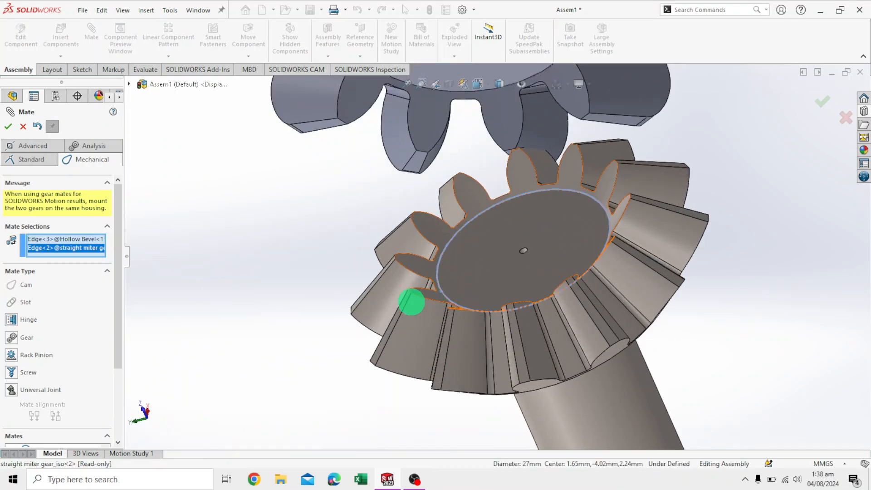
# - Try a gear mate with a 14 mm to 13 mm ratio, turn the Hollow Bevel to test it, and cancel the mate
pyautogui.click(11, 337)
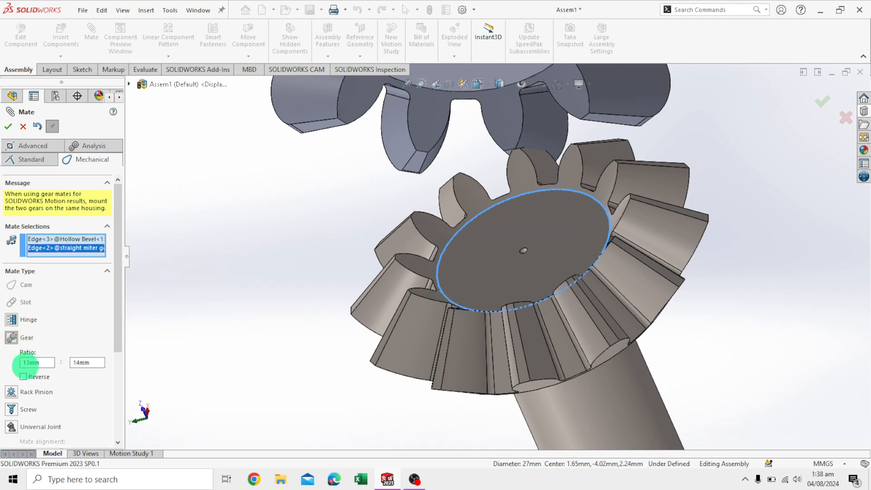
pyautogui.doubleClick(44, 363)
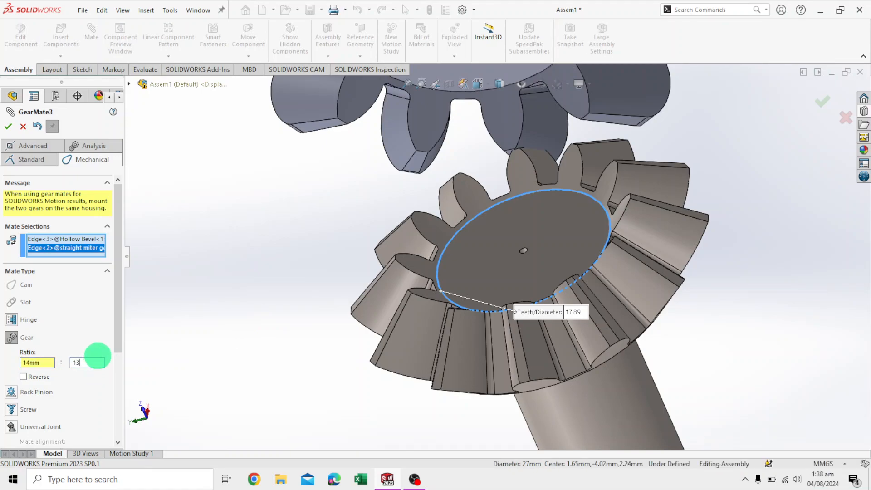
pyautogui.press('Return')
pyautogui.scroll(5, 500, 274)
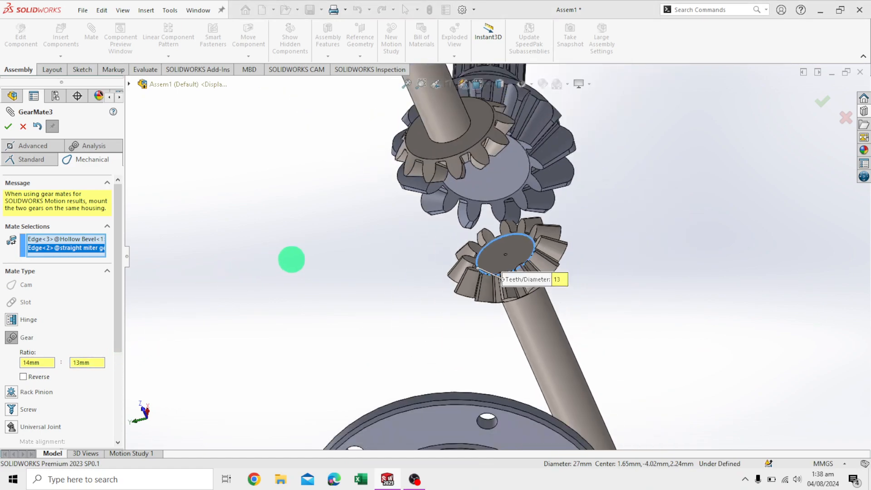
pyautogui.moveTo(582, 220); pyautogui.dragTo(239, 354, button='middle')
pyautogui.moveTo(198, 342)
pyautogui.mouseDown()
pyautogui.moveTo(204, 377)
pyautogui.moveTo(202, 356)
pyautogui.moveTo(218, 336)
pyautogui.moveTo(296, 306)
pyautogui.moveTo(315, 338)
pyautogui.mouseUp()
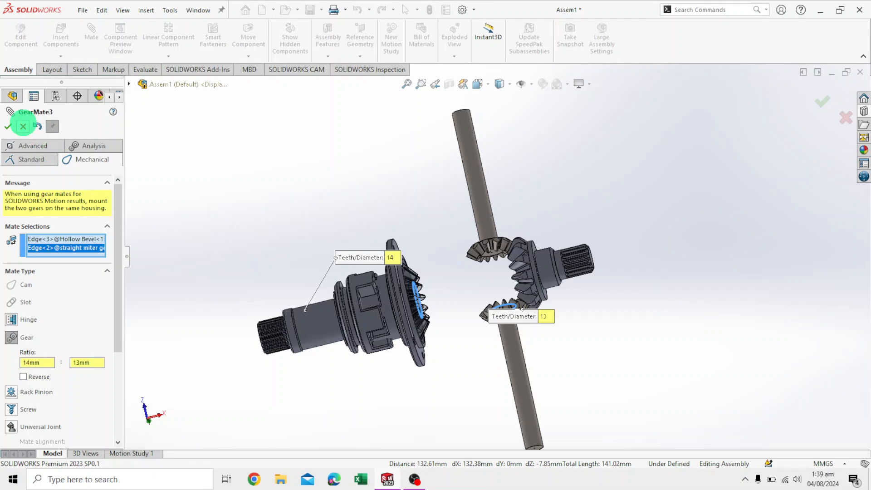
pyautogui.click(24, 125)
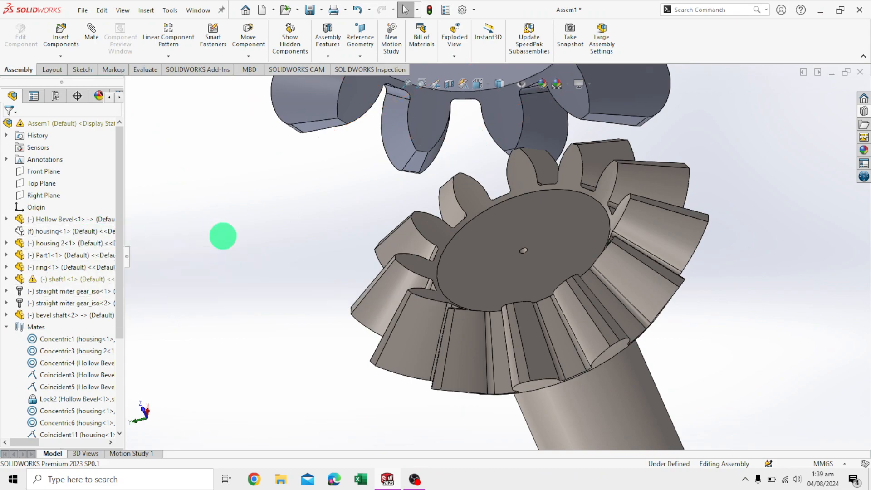
# - Show the hidden housing component around the bevel shaft and miter gears
pyautogui.press('f')
pyautogui.moveTo(620, 247); pyautogui.dragTo(507, 296, button='middle')
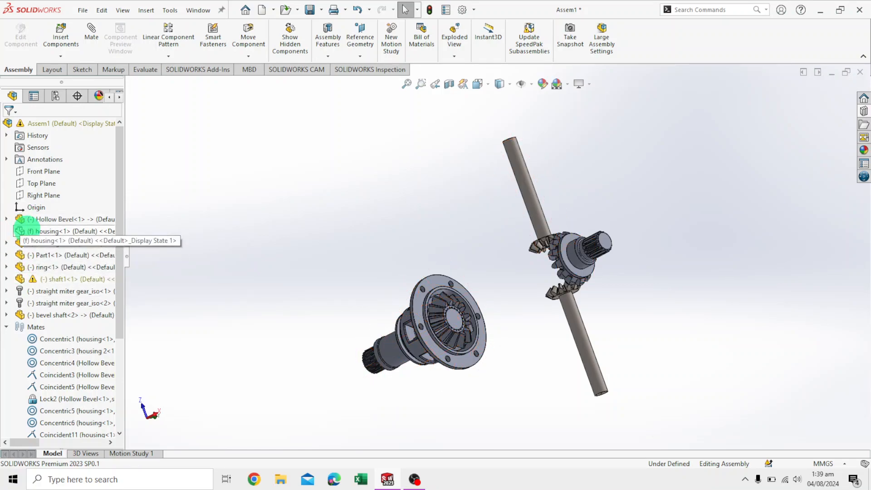
pyautogui.rightClick(38, 230)
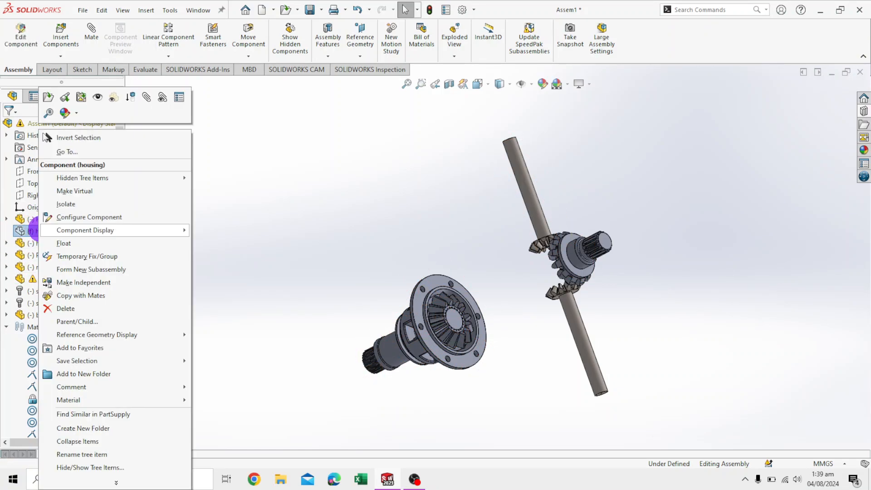
pyautogui.click(77, 137)
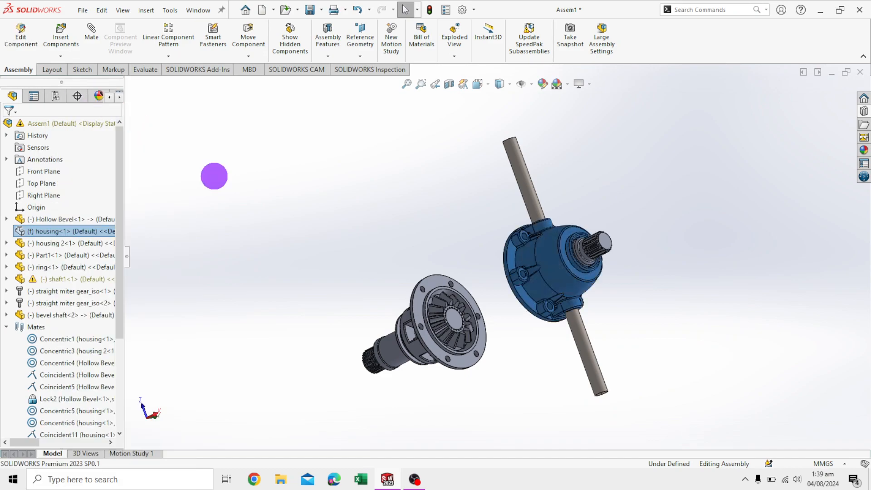
# - Add a coincident mate between the flange face of the housing and the facing flange face of housing 2
pyautogui.moveTo(657, 200); pyautogui.dragTo(704, 443, button='middle')
pyautogui.scroll(-3, 533, 240)
pyautogui.moveTo(495, 289); pyautogui.dragTo(443, 300, button='middle')
pyautogui.click(350, 294)
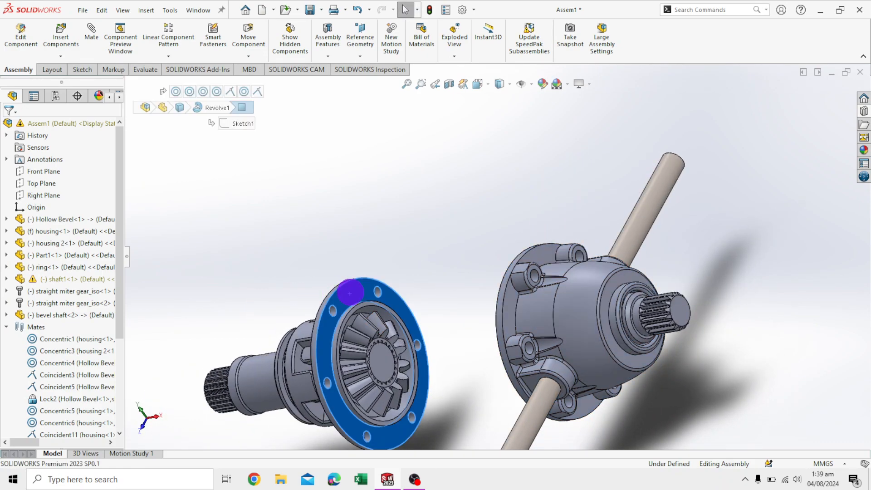
pyautogui.moveTo(440, 253); pyautogui.dragTo(480, 260, button='middle')
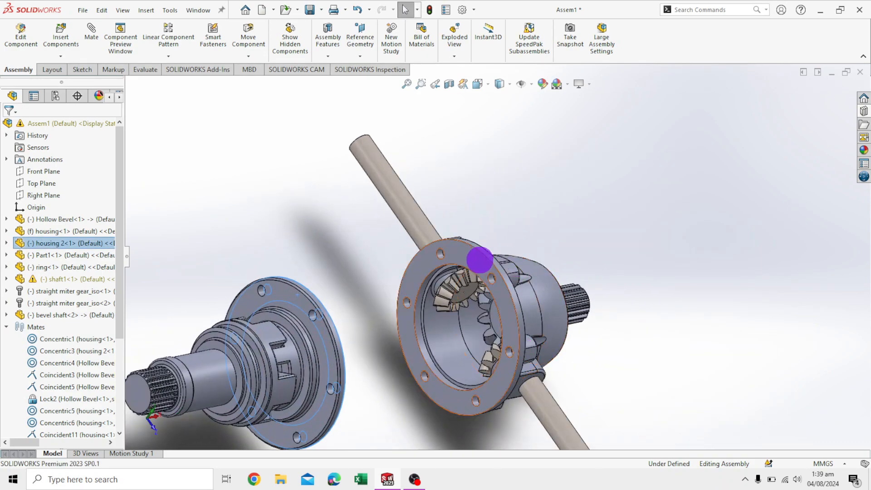
pyautogui.click(475, 258)
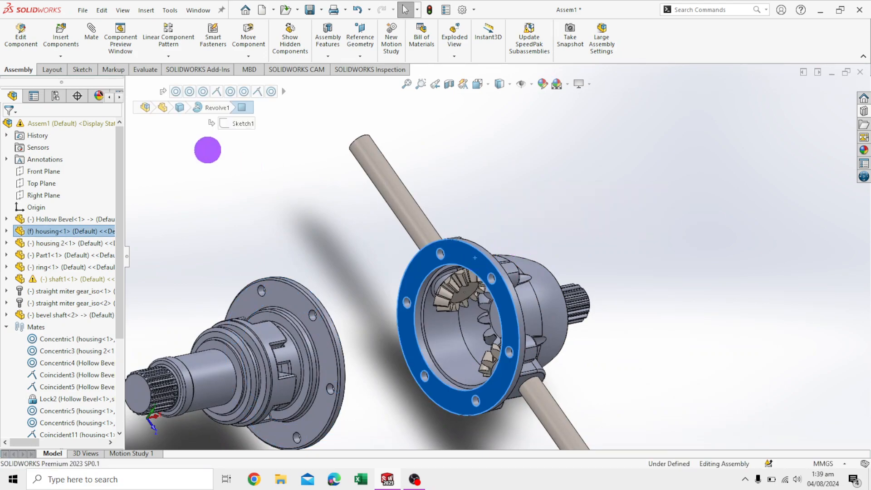
pyautogui.click(91, 32)
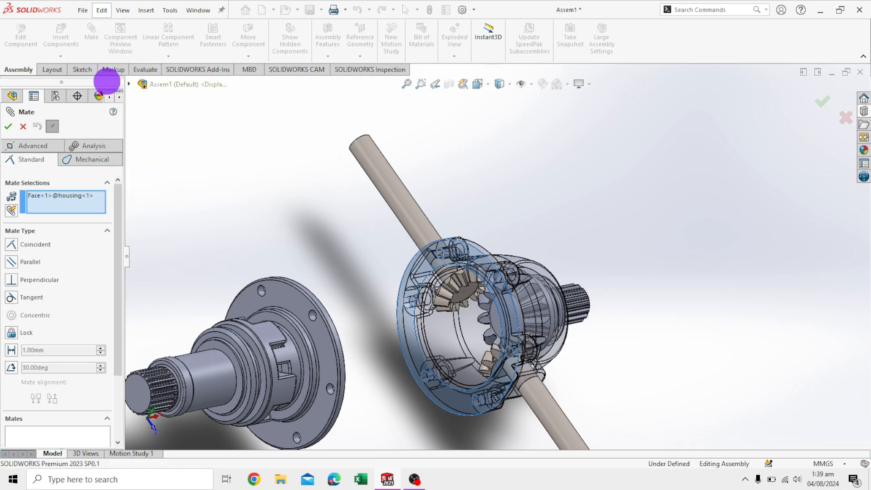
pyautogui.moveTo(296, 260); pyautogui.dragTo(256, 284, button='middle')
pyautogui.click(133, 297)
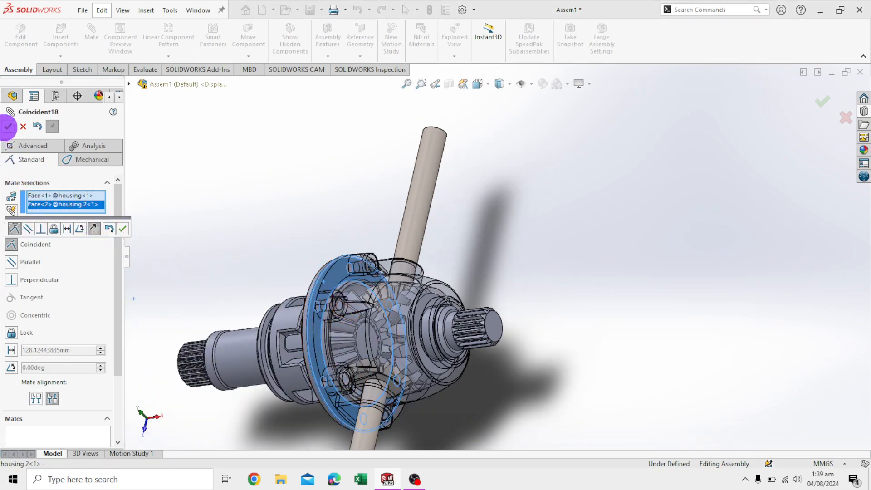
pyautogui.click(8, 127)
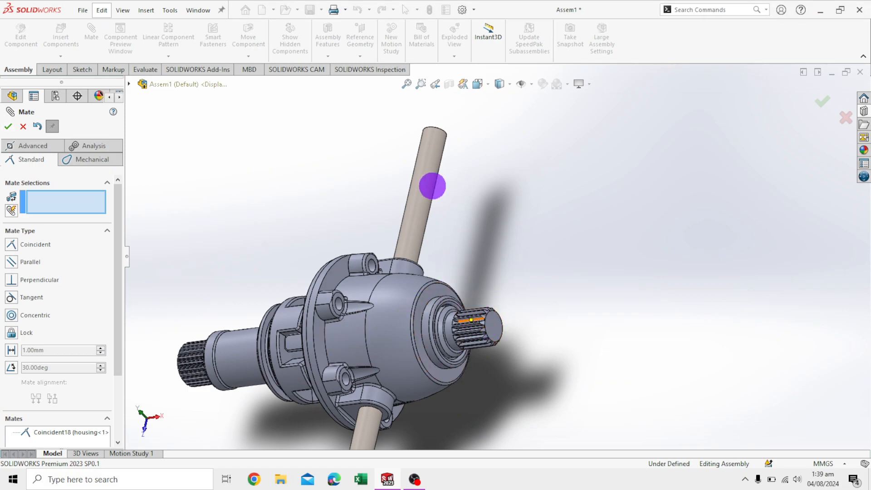
# - Turn the upper miter gear's shaft to check its motion, and hide the housing to expose the gears
pyautogui.moveTo(422, 181); pyautogui.dragTo(254, 405)
pyautogui.moveTo(221, 244); pyautogui.dragTo(235, 265, button='middle')
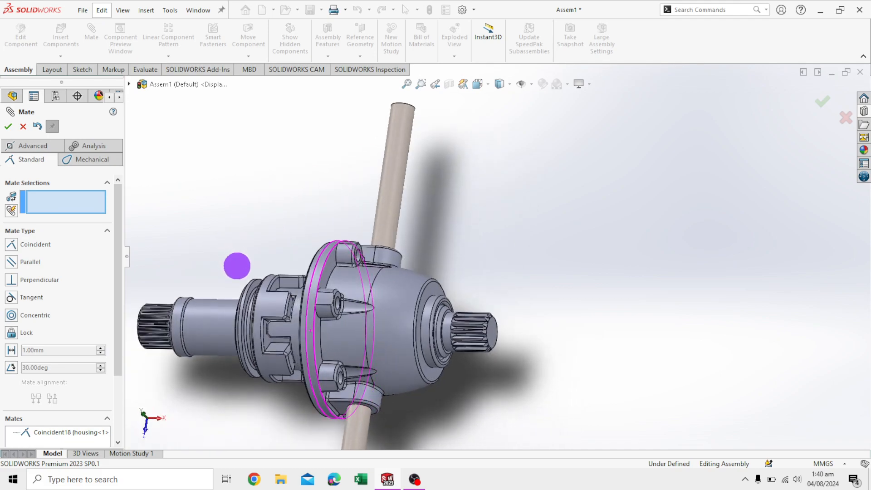
pyautogui.rightClick(396, 305)
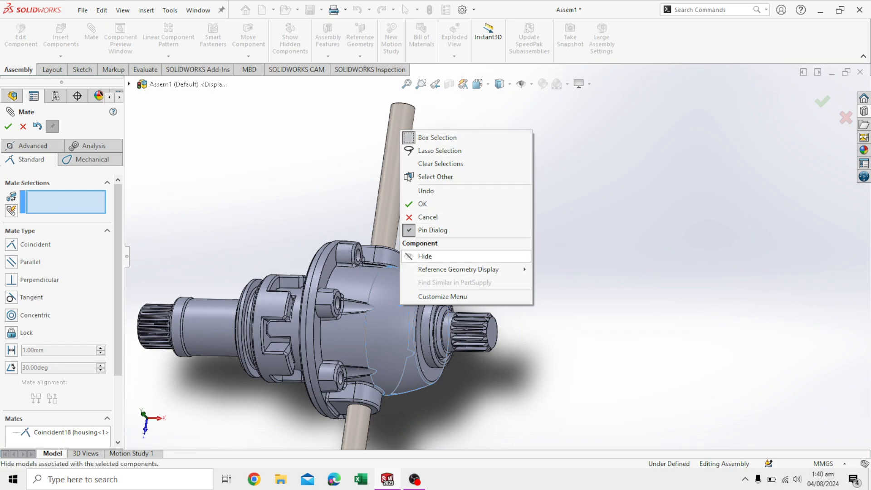
pyautogui.click(424, 257)
# - Turn the Hollow Bevel and the lower miter gear's shaft to line up their teeth
pyautogui.click(220, 317)
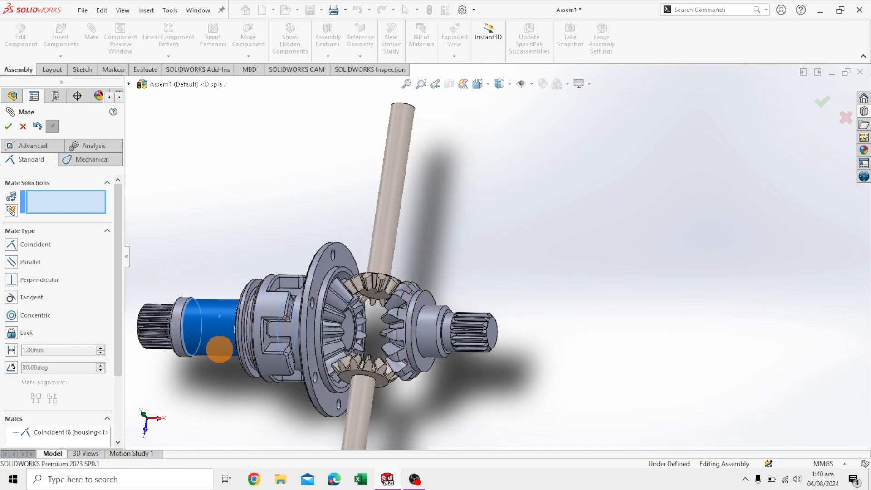
pyautogui.moveTo(231, 300); pyautogui.dragTo(232, 302)
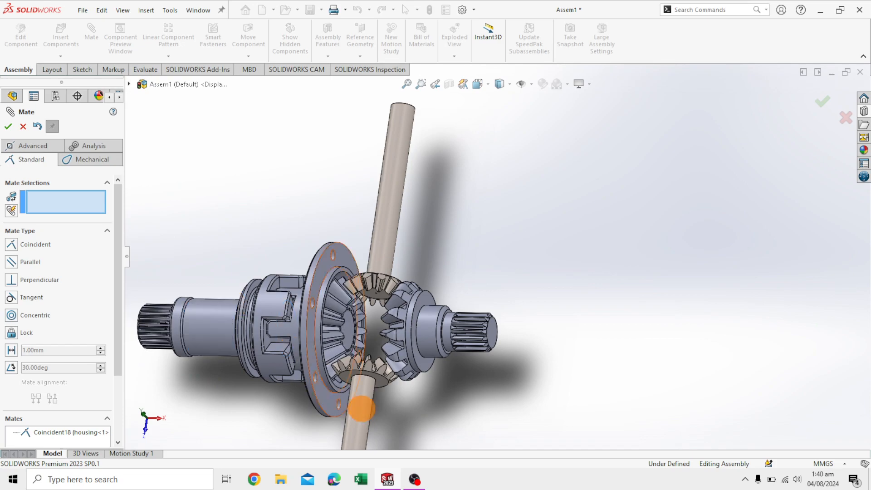
pyautogui.click(364, 411)
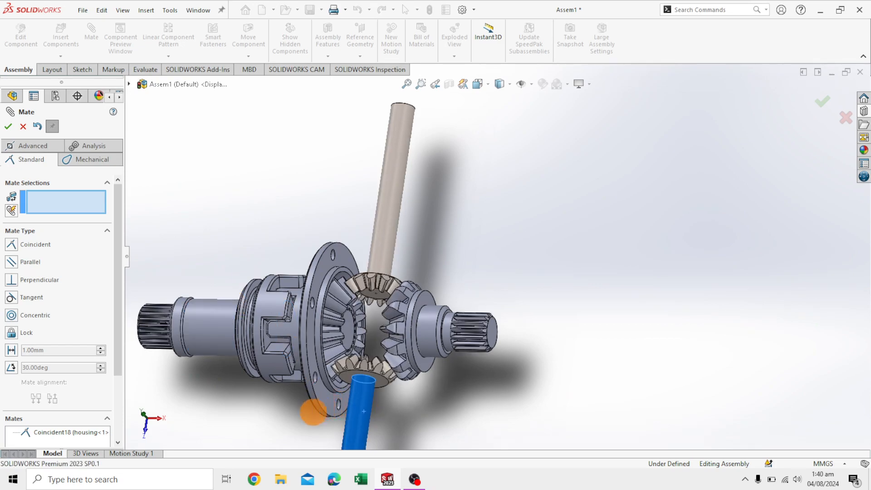
pyautogui.moveTo(339, 417); pyautogui.dragTo(404, 403)
# - Select the inner circular edge of the Hollow Bevel and the circular face edge of the upper miter gear for a mechanical mate
pyautogui.scroll(-6, 350, 321)
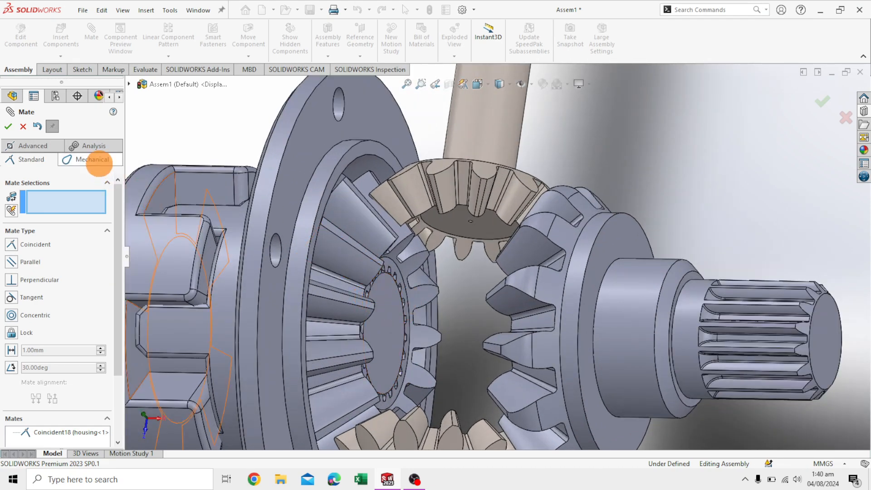
pyautogui.click(99, 163)
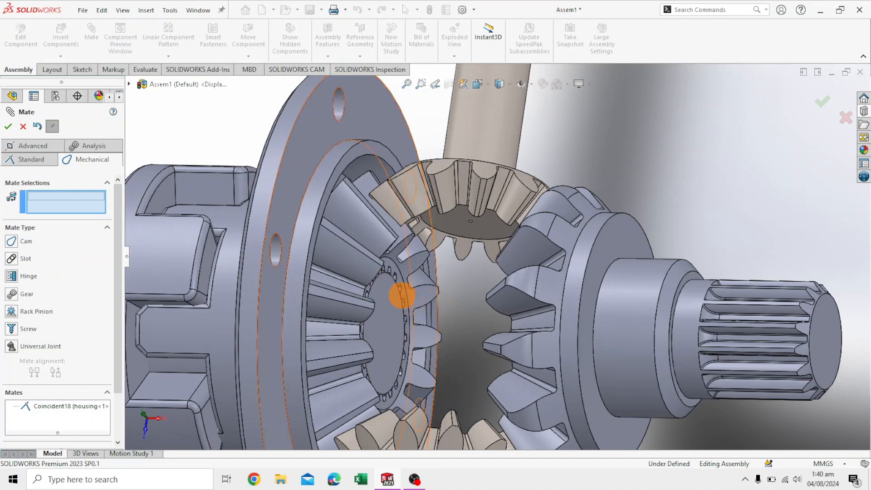
pyautogui.click(402, 275)
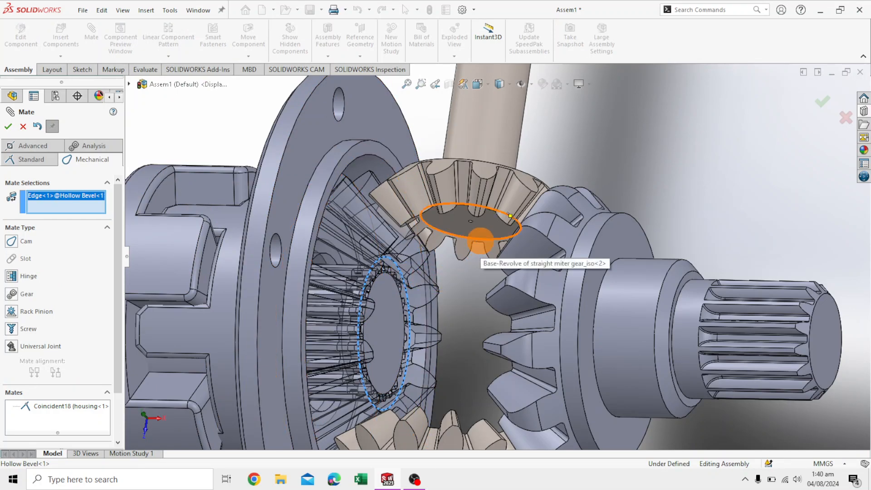
pyautogui.click(479, 240)
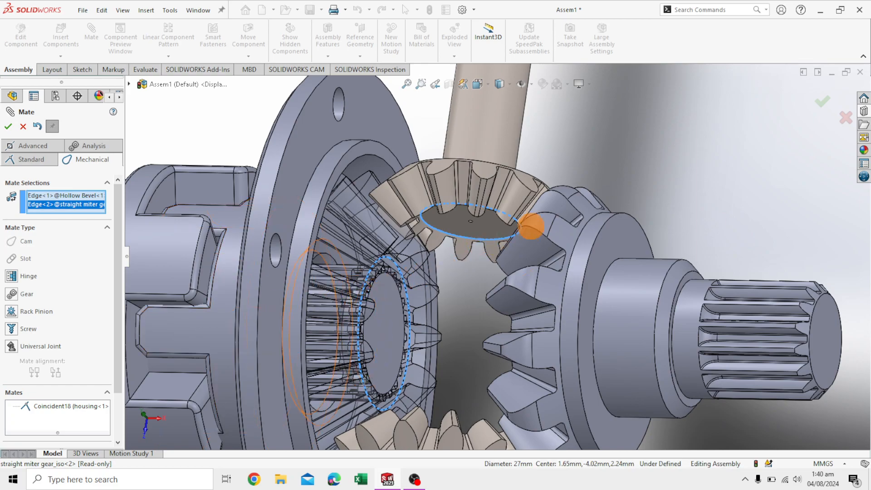
pyautogui.scroll(2, 544, 217)
pyautogui.moveTo(623, 189); pyautogui.dragTo(613, 311, button='middle')
pyautogui.scroll(-3, 431, 254)
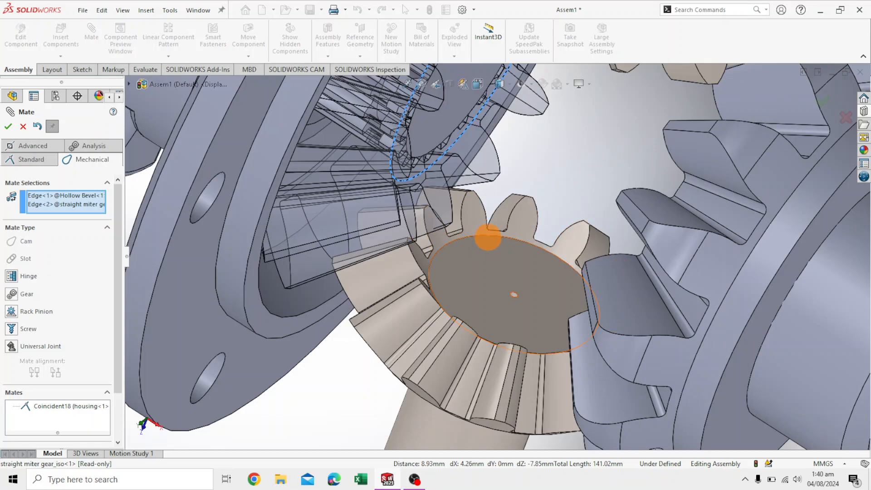
pyautogui.scroll(5, 466, 297)
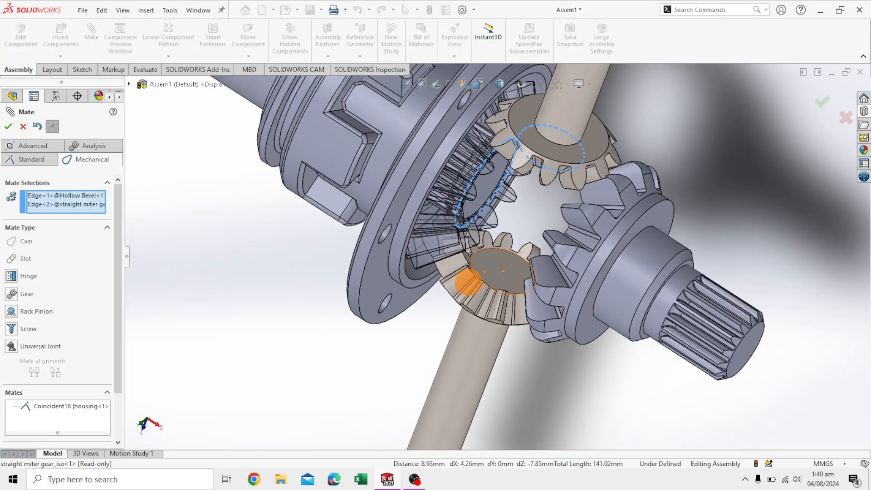
pyautogui.moveTo(712, 202); pyautogui.dragTo(681, 191, button='middle')
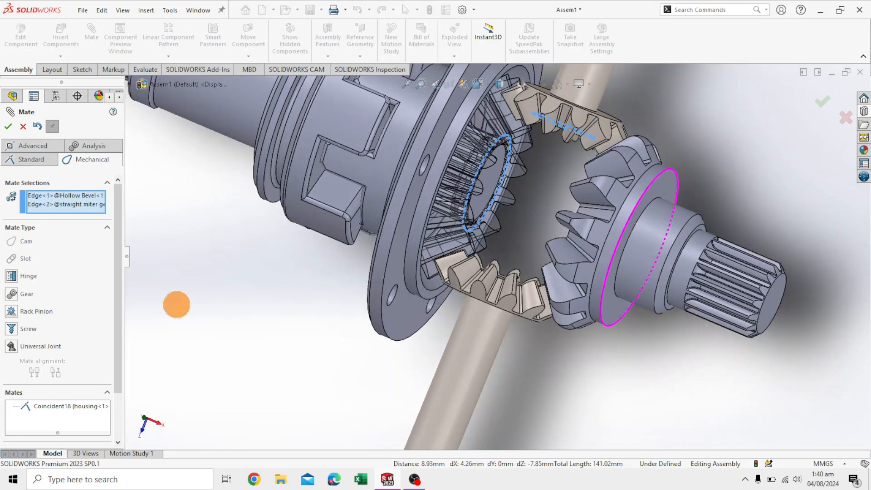
# - Apply a gear mate with a 14 mm : 13 mm ratio between the selected Hollow Bevel and upper miter gear edges
pyautogui.click(11, 294)
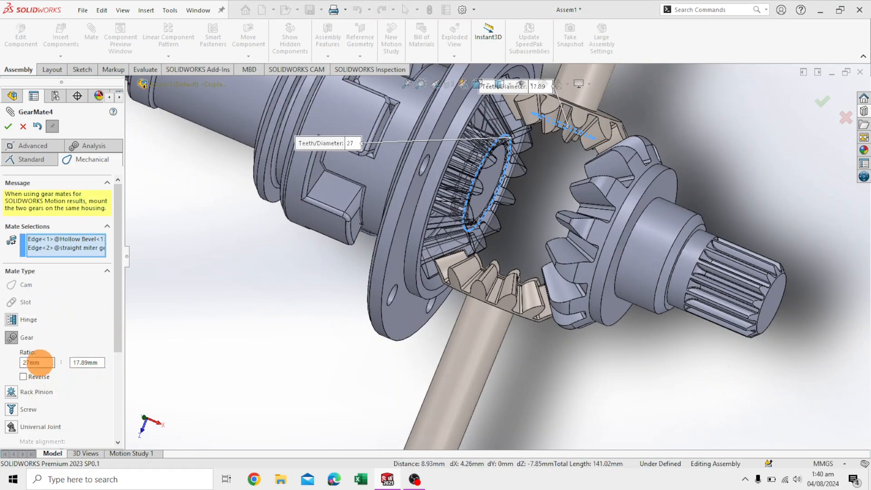
pyautogui.doubleClick(38, 363)
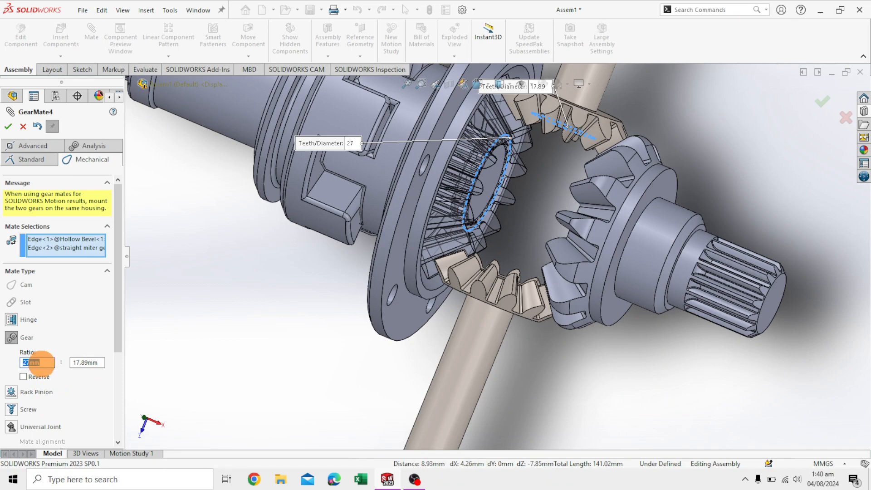
pyautogui.write('13')
pyautogui.press('BackSpace')
pyautogui.write('4')
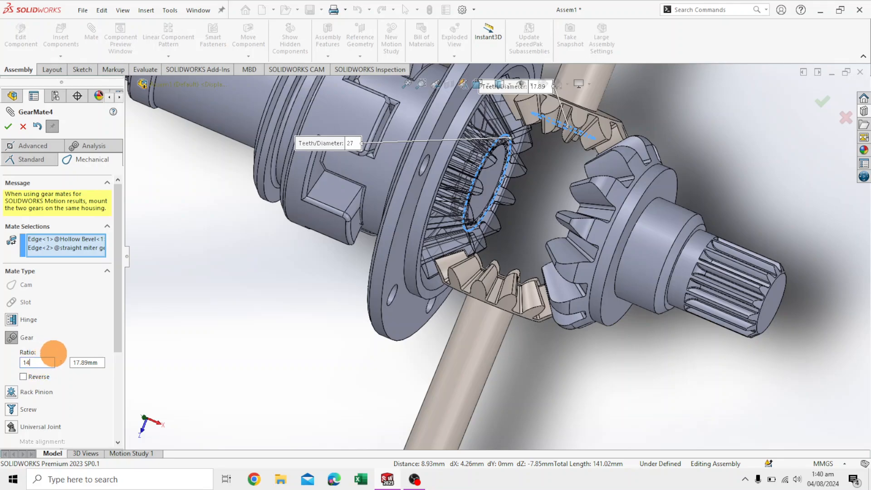
pyautogui.click(94, 362)
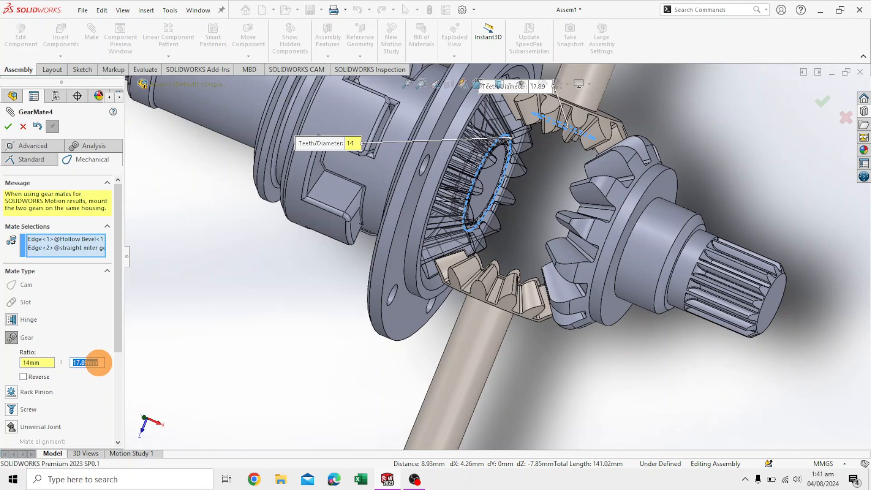
pyautogui.write('13')
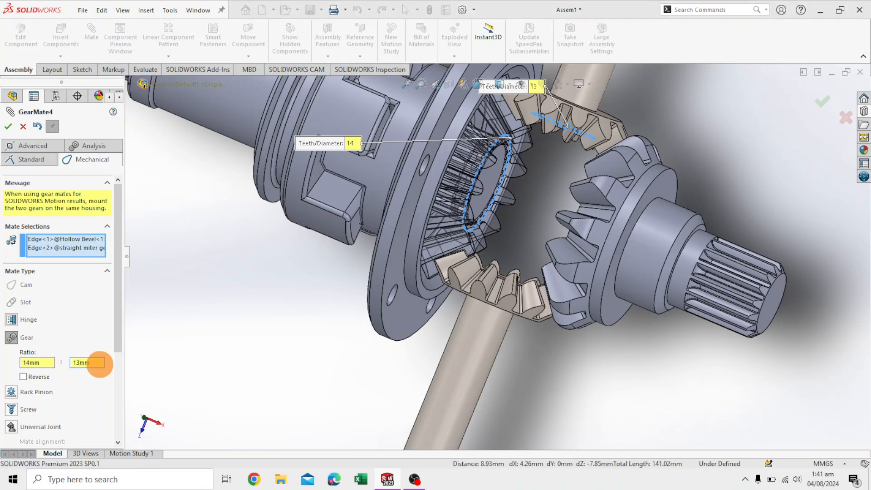
pyautogui.scroll(5, 263, 381)
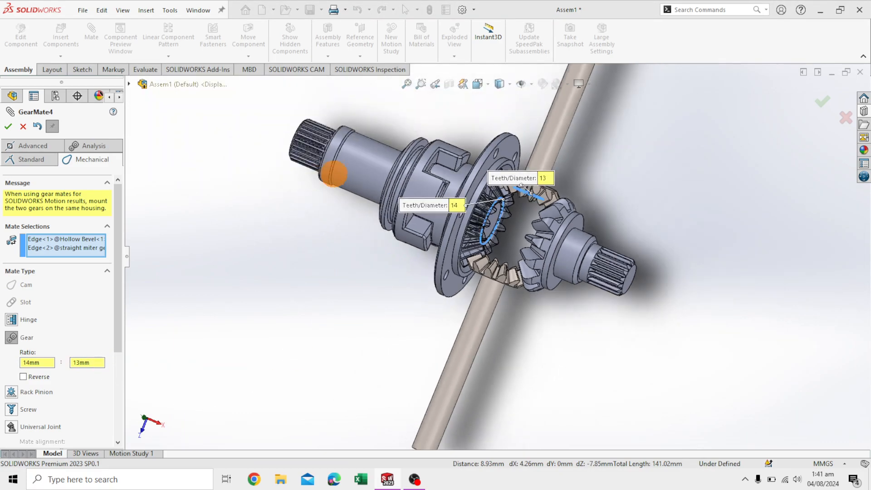
pyautogui.moveTo(359, 152); pyautogui.dragTo(282, 220)
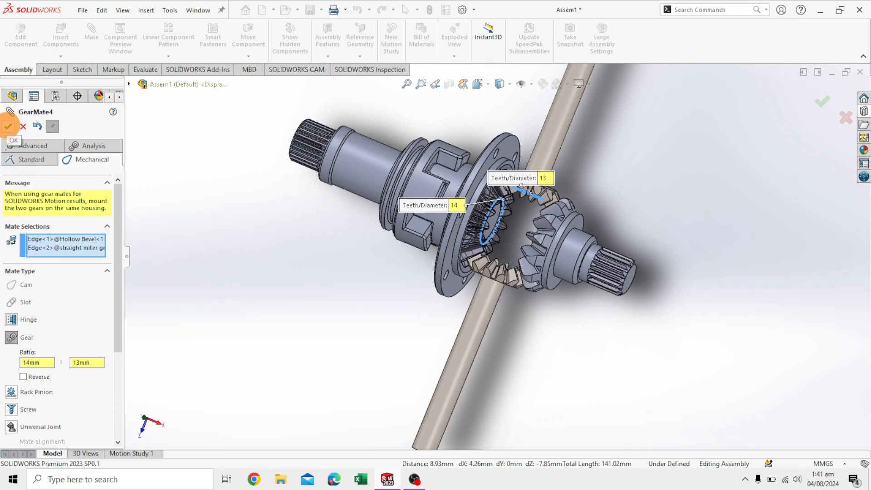
pyautogui.click(8, 126)
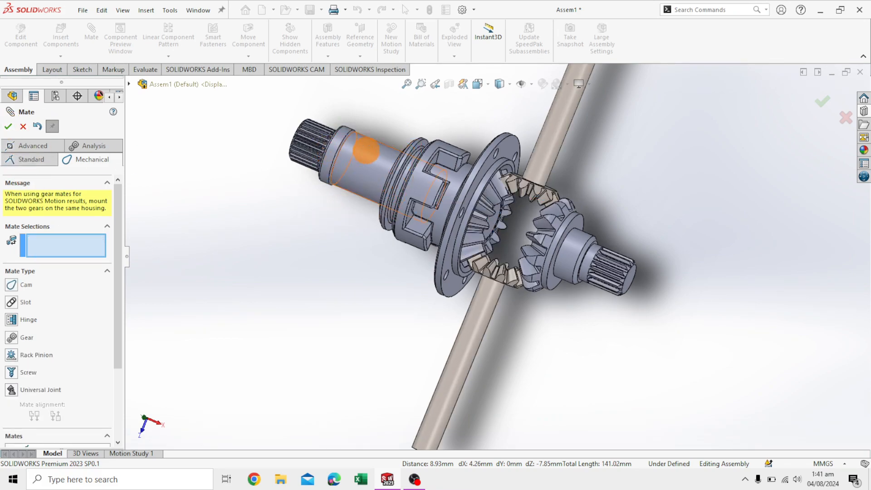
# - Turn the Hollow Bevel's shaft to check its motion with the miter gears, and examine the assembly from the flange side
pyautogui.moveTo(356, 168); pyautogui.dragTo(587, 219)
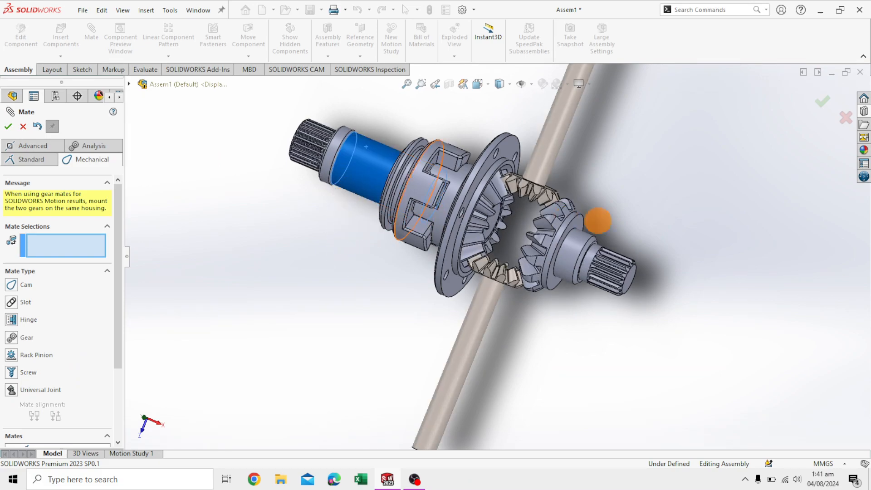
pyautogui.scroll(3, 625, 208)
pyautogui.scroll(-2, 576, 181)
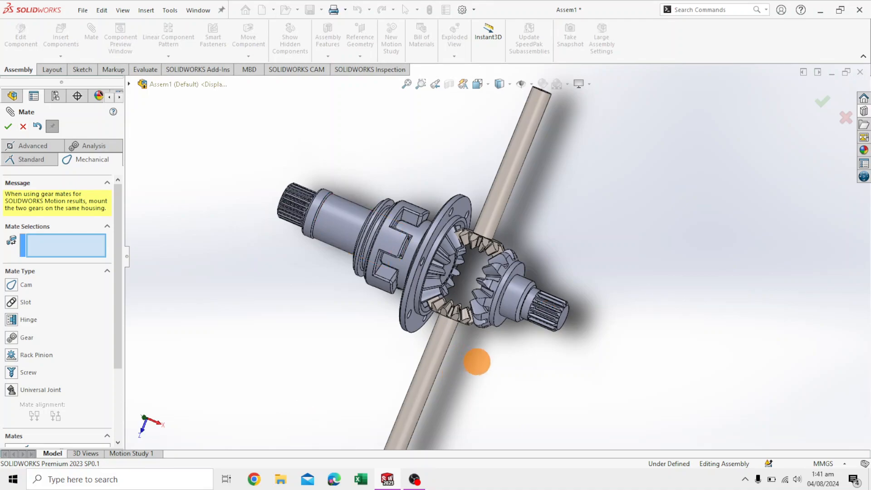
pyautogui.moveTo(641, 243); pyautogui.dragTo(713, 352, button='middle')
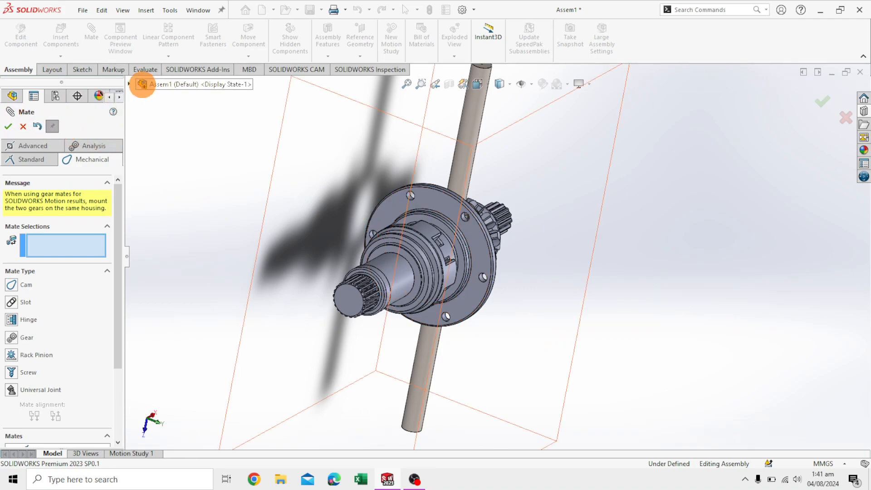
# - Show the hidden housing component over the gears
pyautogui.click(128, 83)
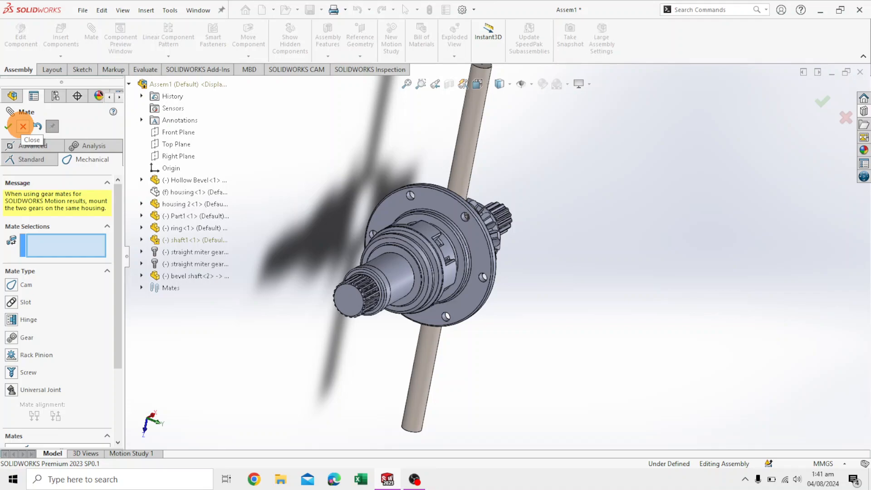
pyautogui.rightClick(172, 192)
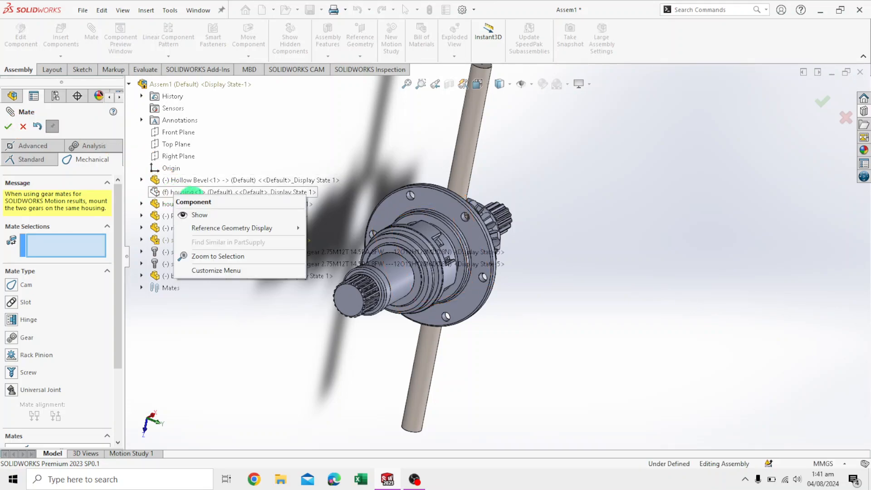
pyautogui.click(292, 233)
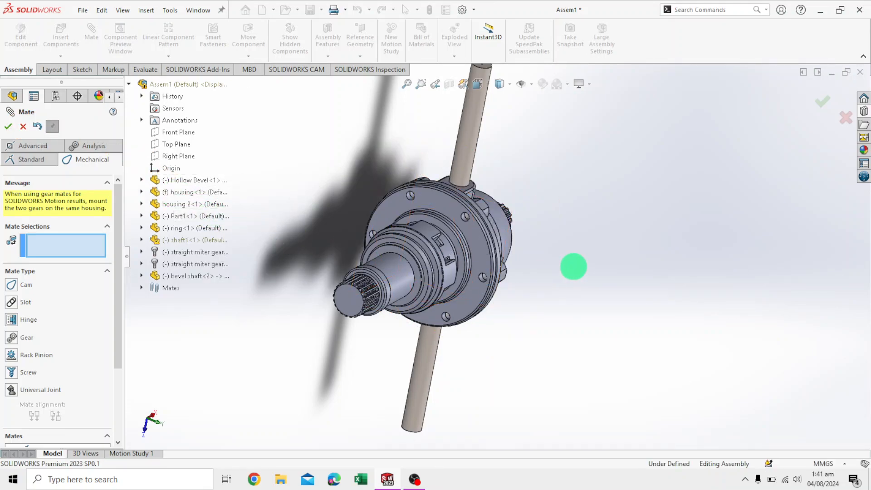
pyautogui.moveTo(547, 193); pyautogui.dragTo(473, 210, button='middle')
pyautogui.scroll(-3, 484, 223)
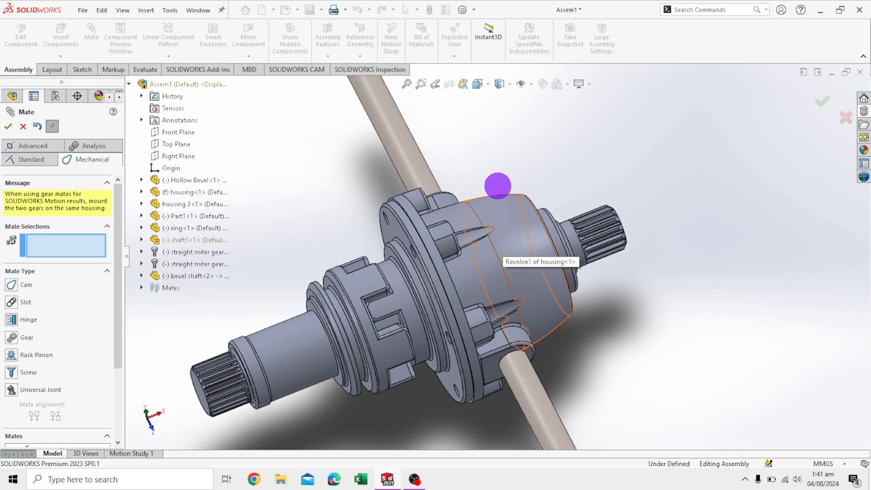
# - Try the Hidden Lines Removed and Wireframe display styles on the assembly, and return to Shaded With Edges
pyautogui.click(478, 84)
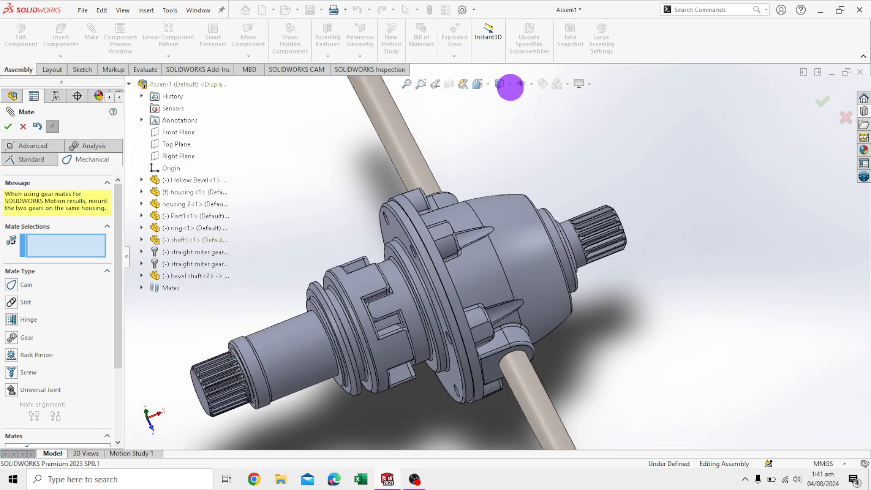
pyautogui.click(509, 86)
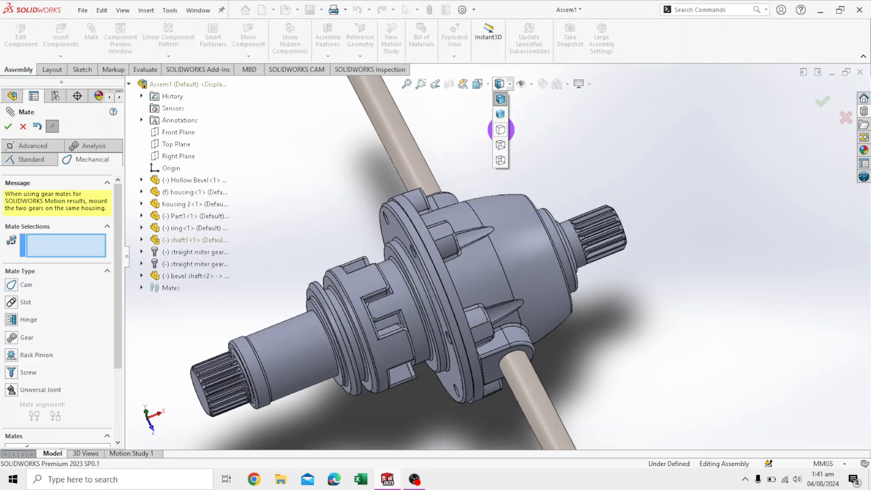
pyautogui.click(501, 130)
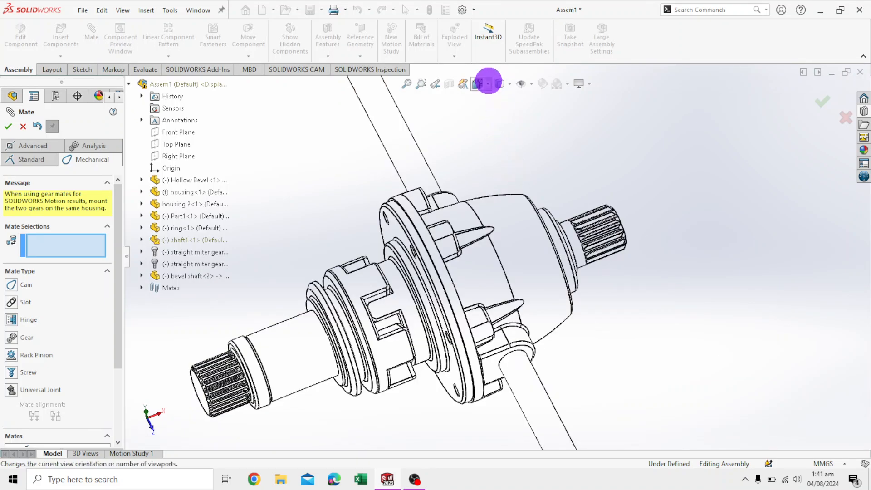
pyautogui.click(488, 83)
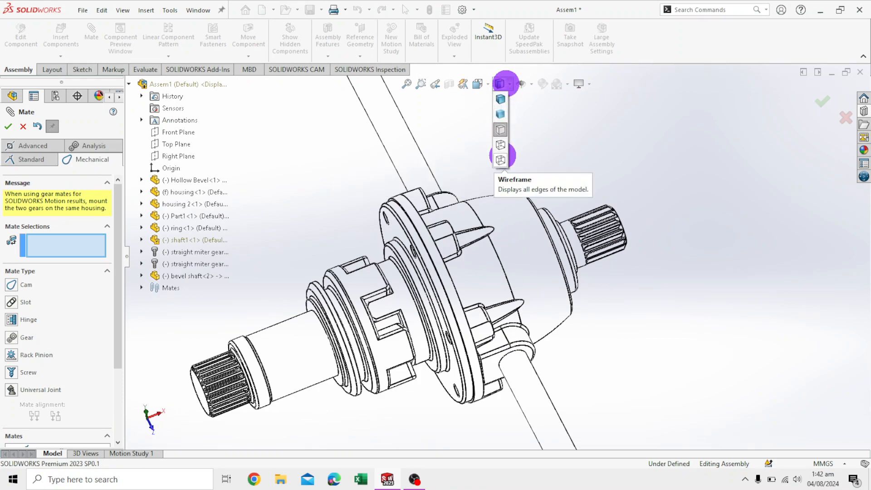
pyautogui.click(501, 160)
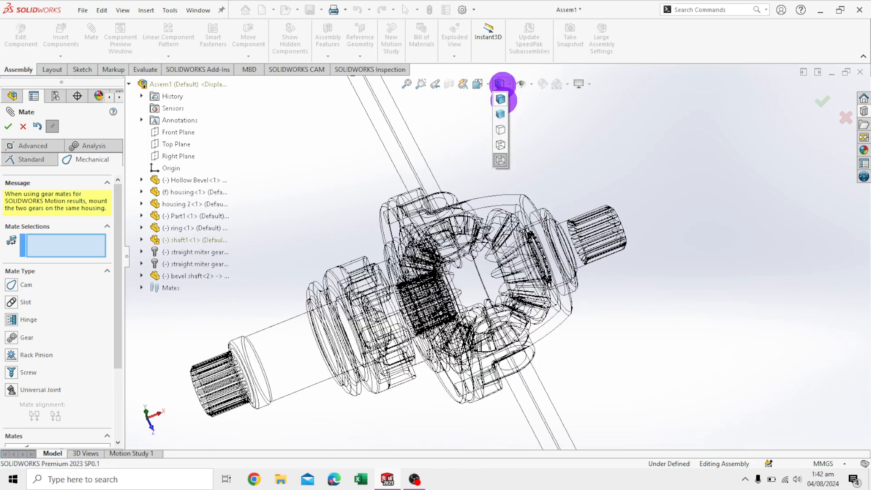
pyautogui.click(488, 83)
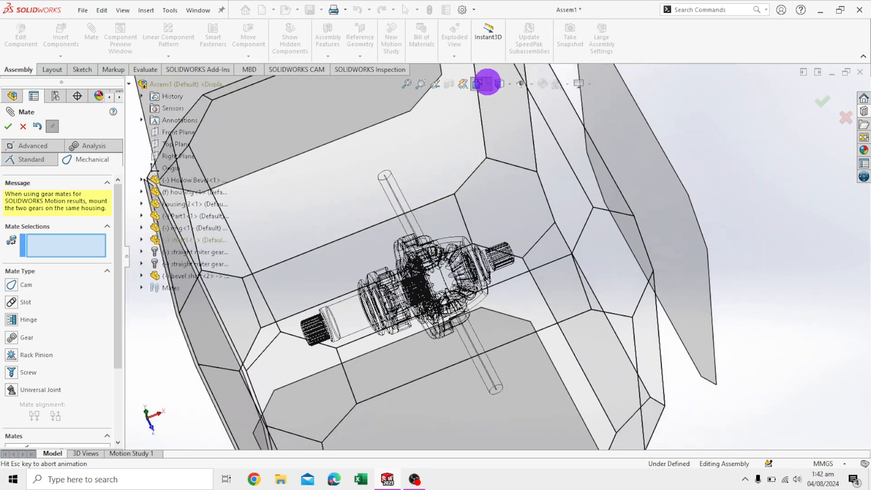
pyautogui.click(488, 82)
pyautogui.click(501, 84)
pyautogui.click(503, 96)
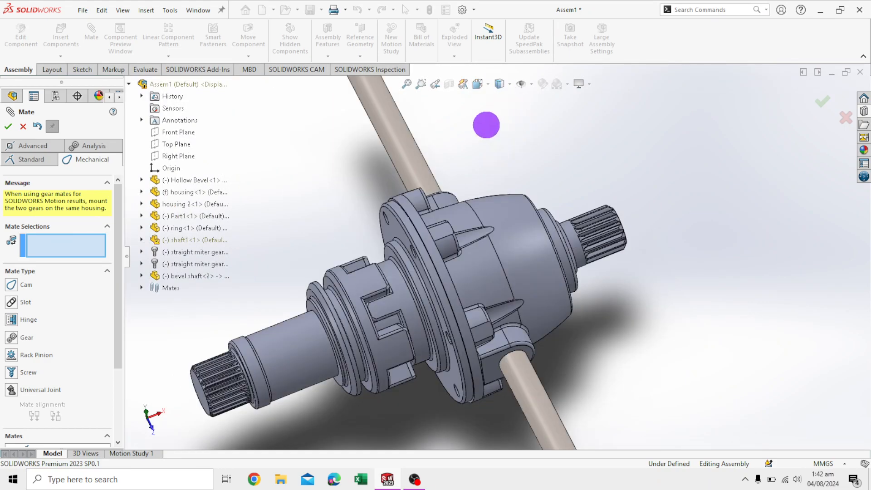
pyautogui.scroll(-2, 486, 125)
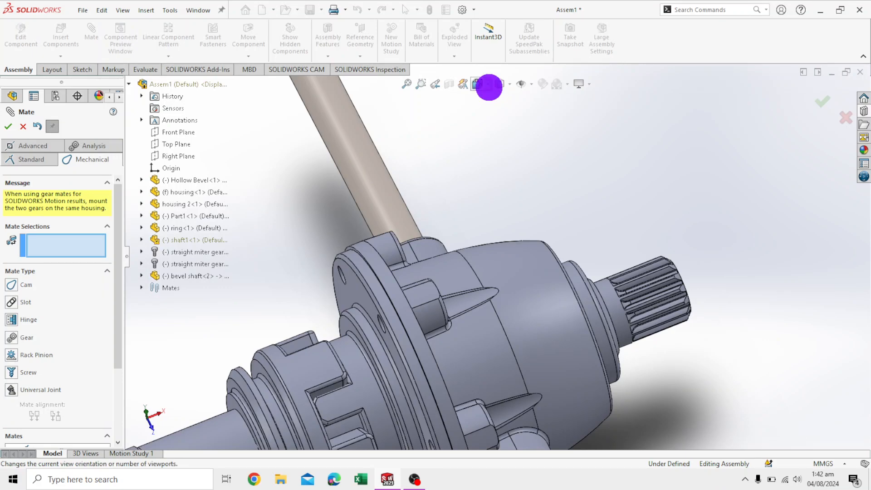
pyautogui.click(488, 84)
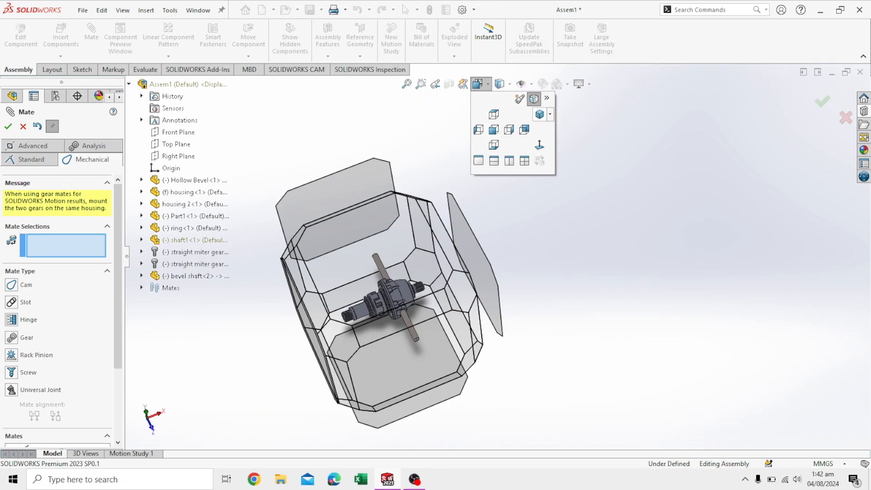
pyautogui.click(640, 97)
pyautogui.click(483, 83)
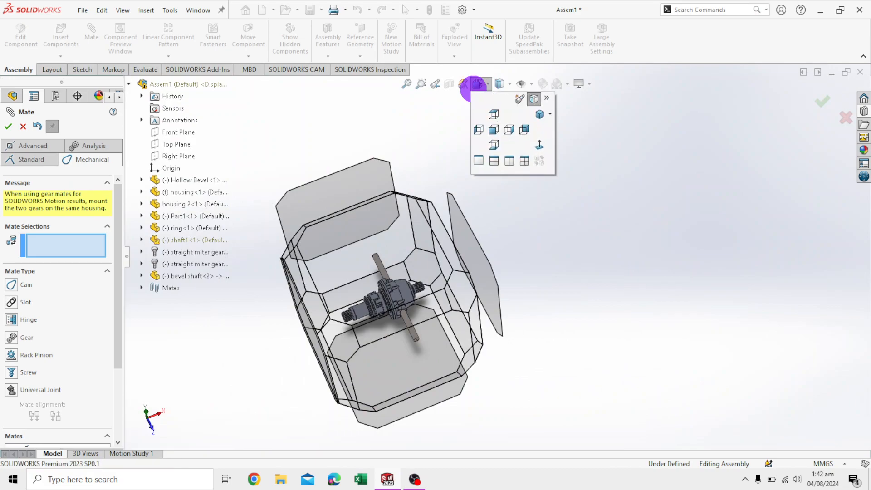
pyautogui.click(472, 85)
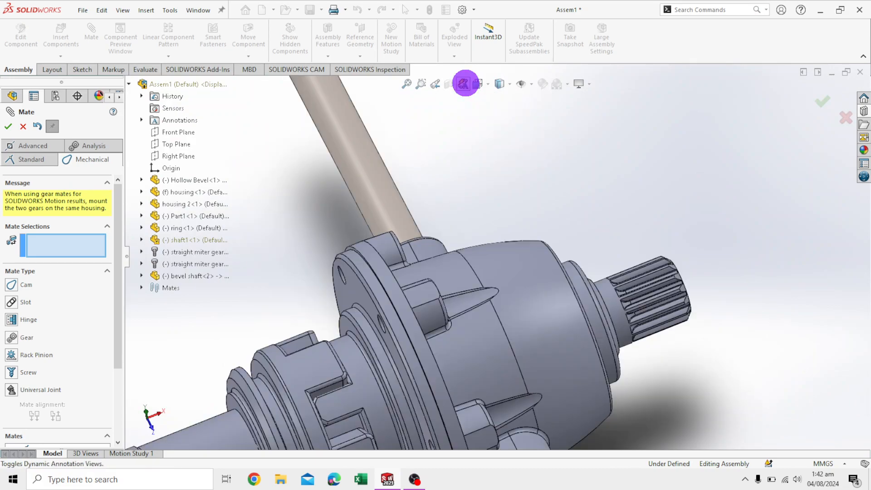
pyautogui.click(464, 83)
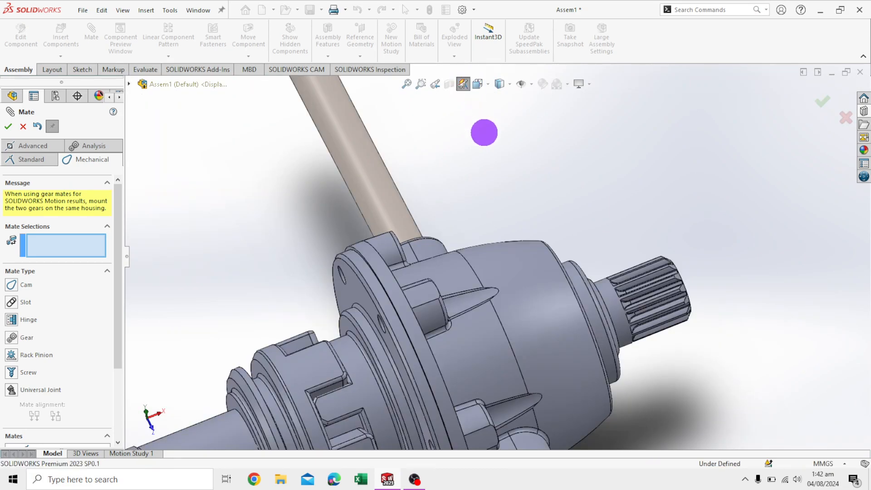
pyautogui.click(463, 83)
pyautogui.click(530, 84)
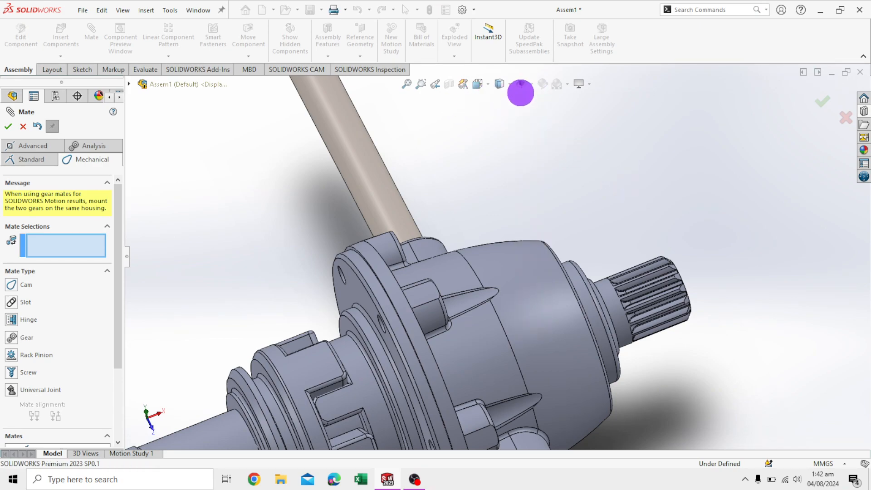
pyautogui.click(580, 84)
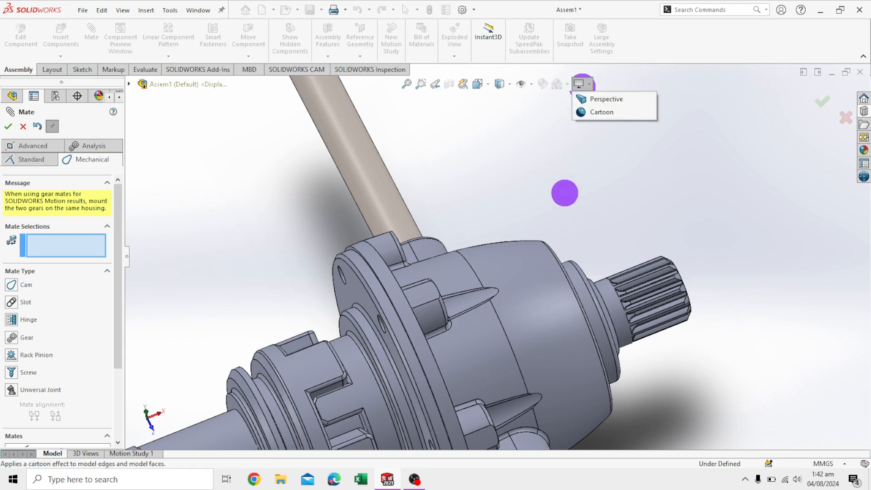
pyautogui.click(557, 160)
# - Open the component options for the housing around the gears
pyautogui.scroll(3, 531, 222)
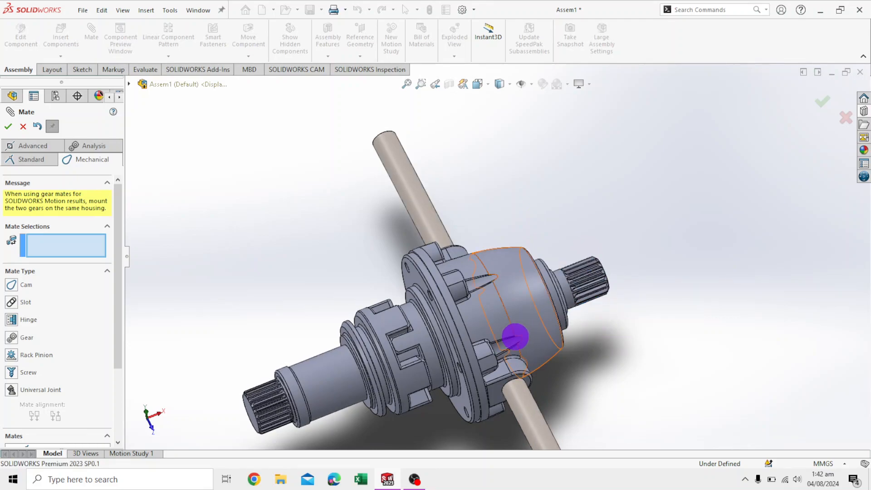
pyautogui.scroll(3, 517, 336)
pyautogui.scroll(-5, 514, 336)
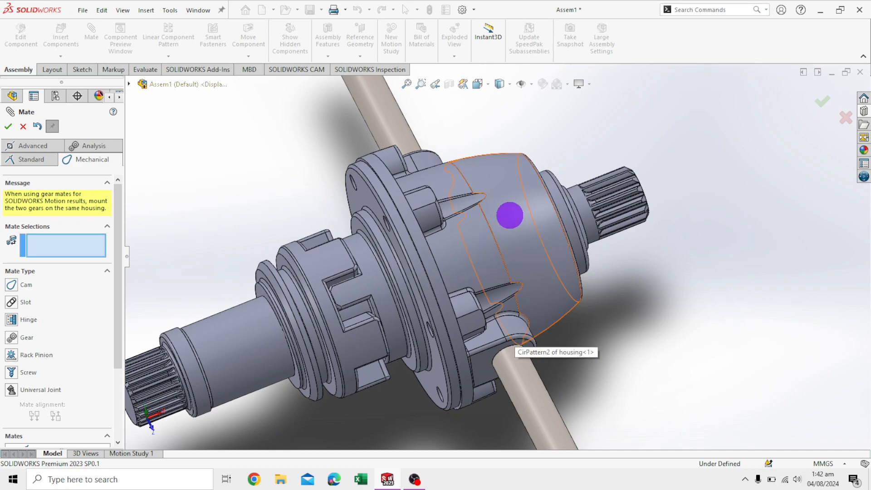
pyautogui.rightClick(467, 237)
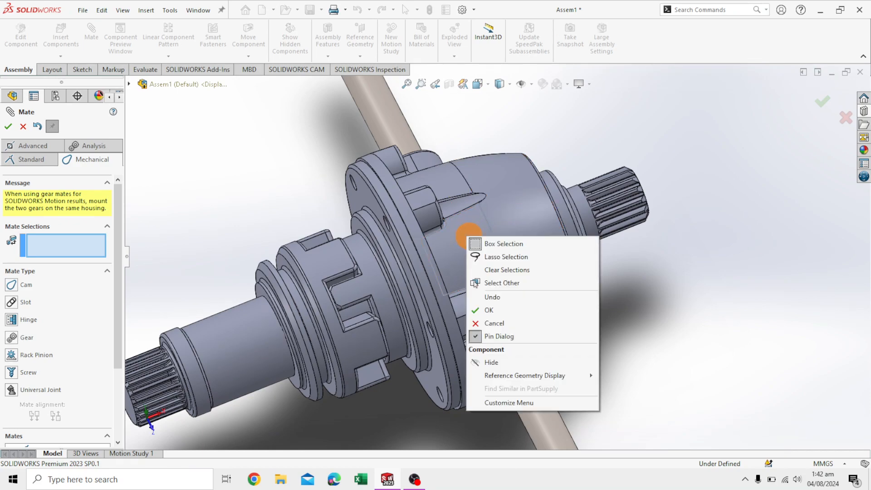